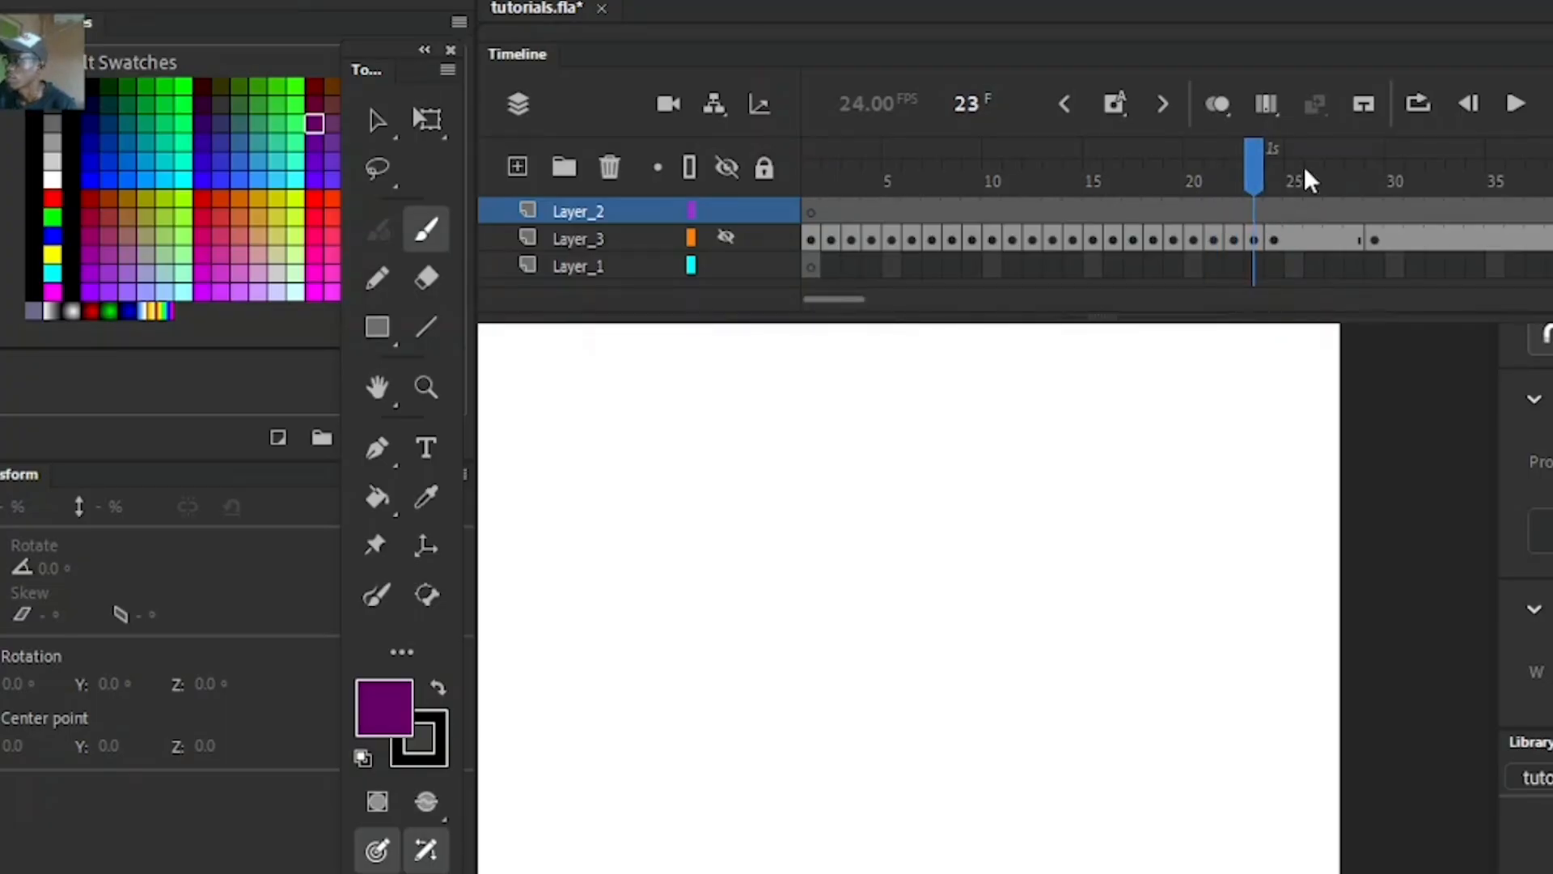
Go to frame 1 of Layer_2 with the whole stage in view
click(819, 177)
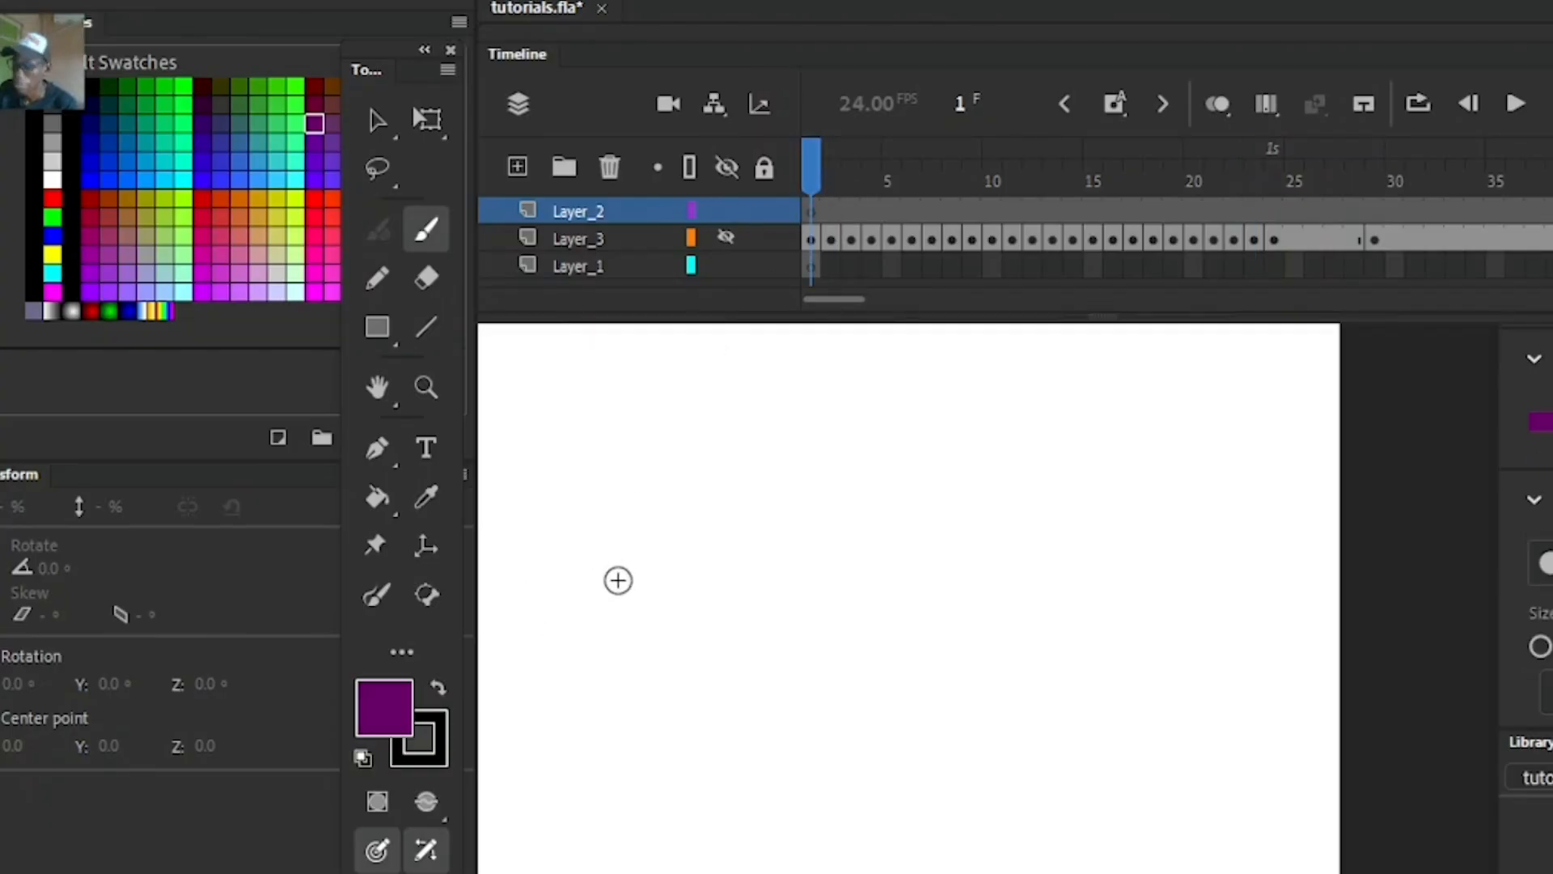
key(ctrl+minus)
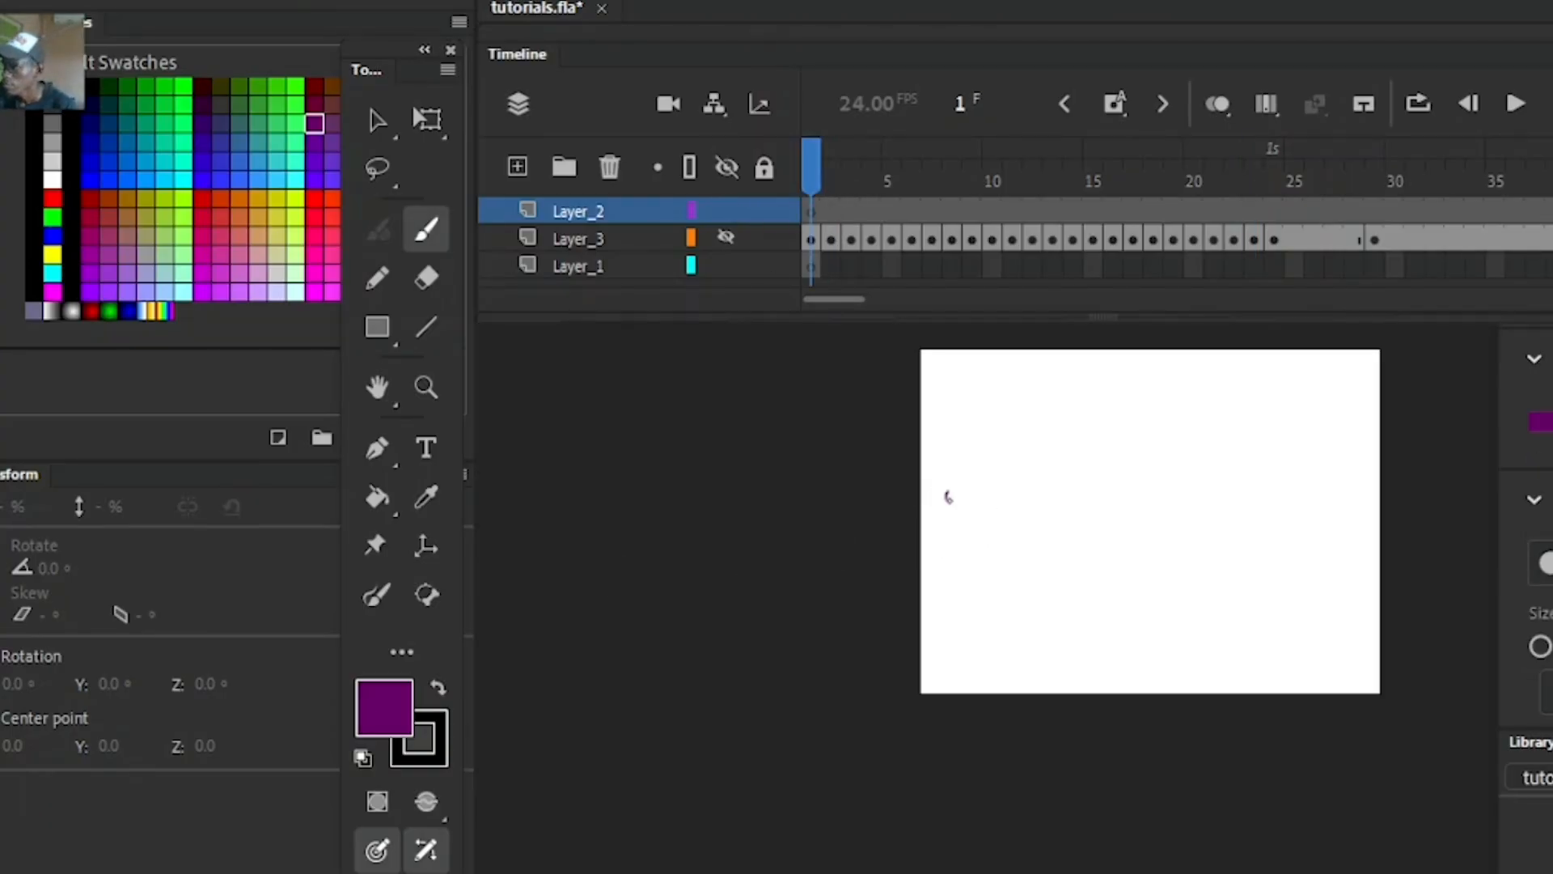
drag(1007, 500, 966, 541)
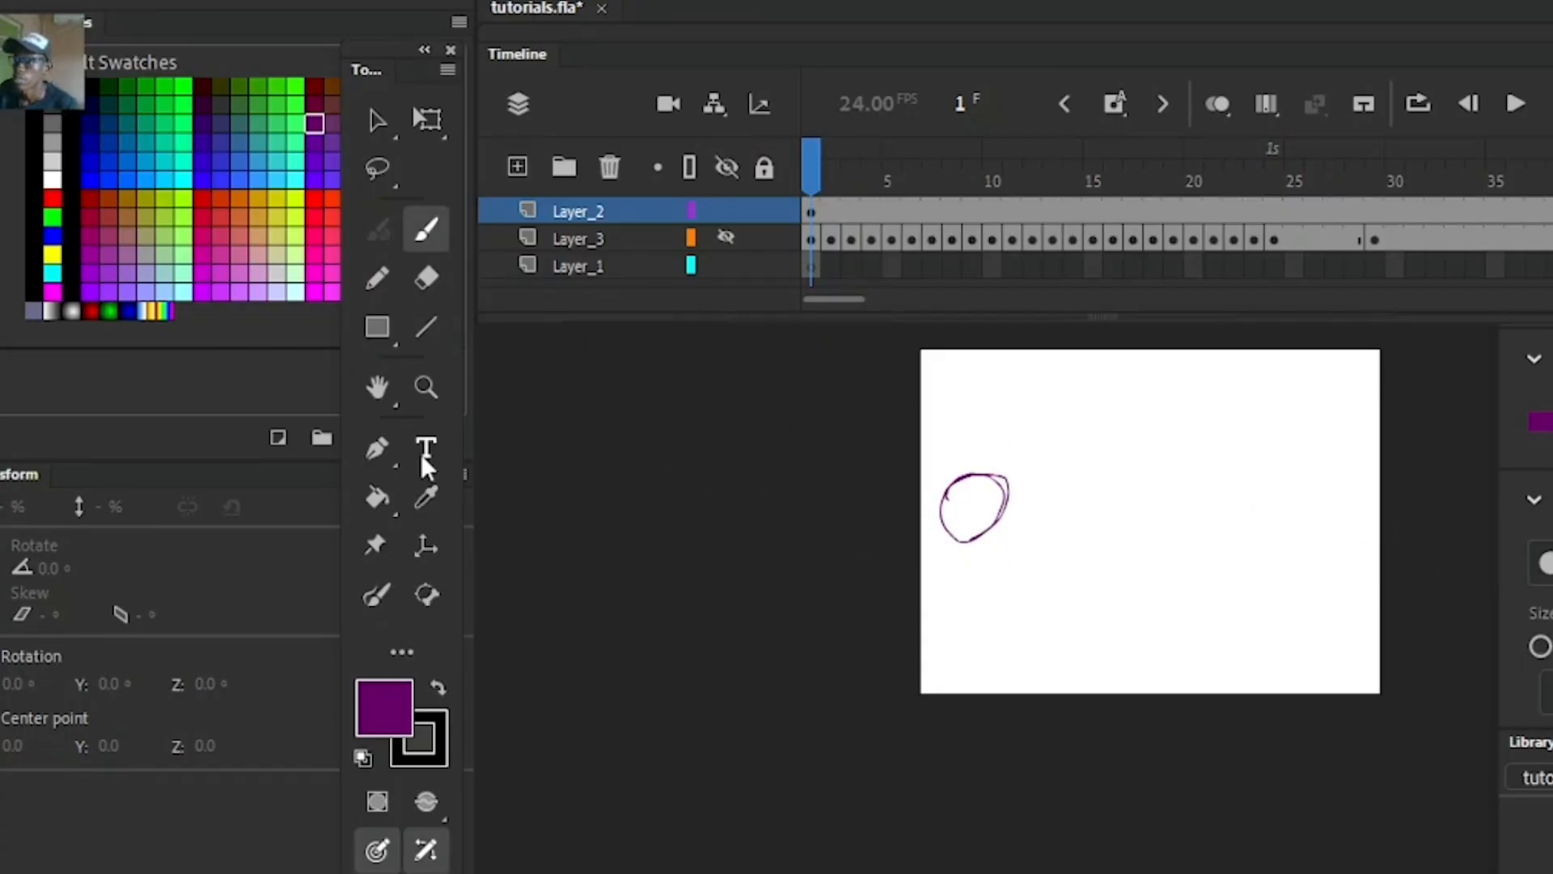
click(376, 496)
click(977, 517)
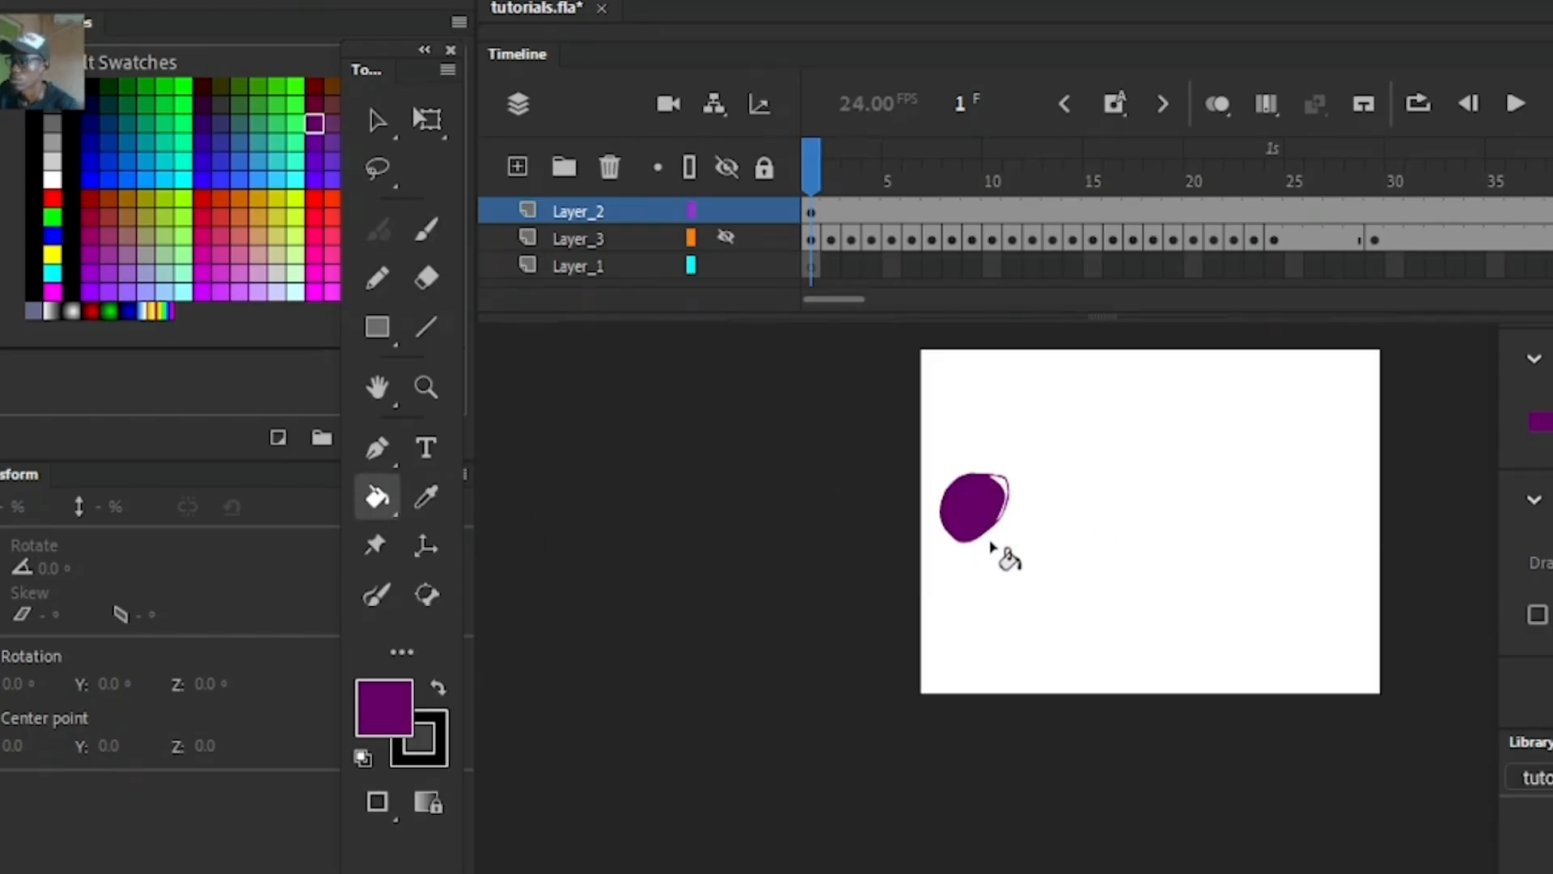
key(ctrl+equal)
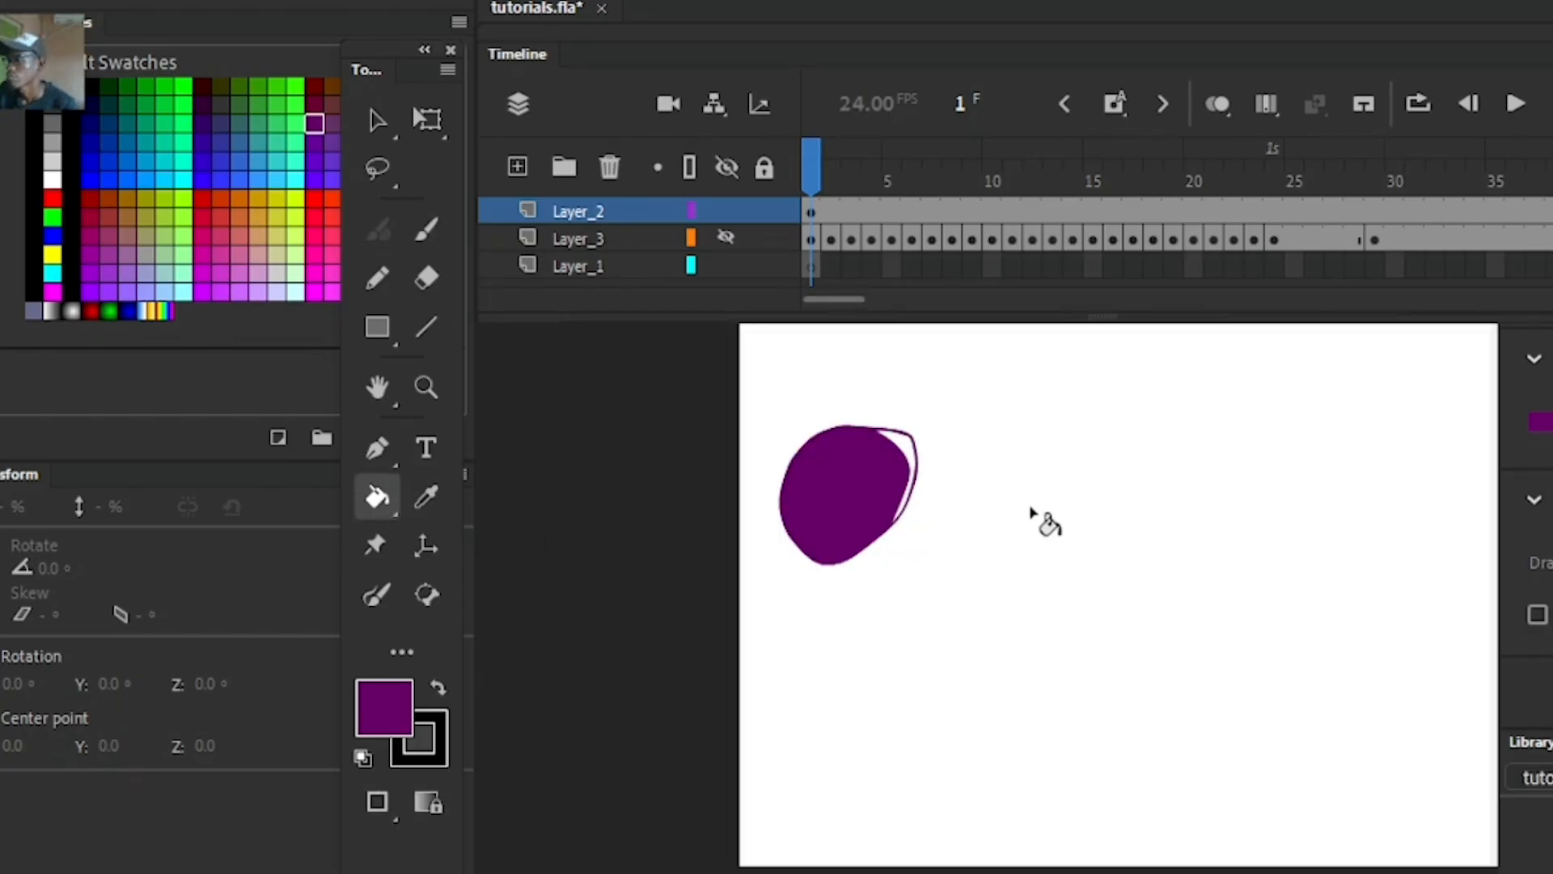
click(427, 119)
drag(1006, 392, 771, 639)
key(Delete)
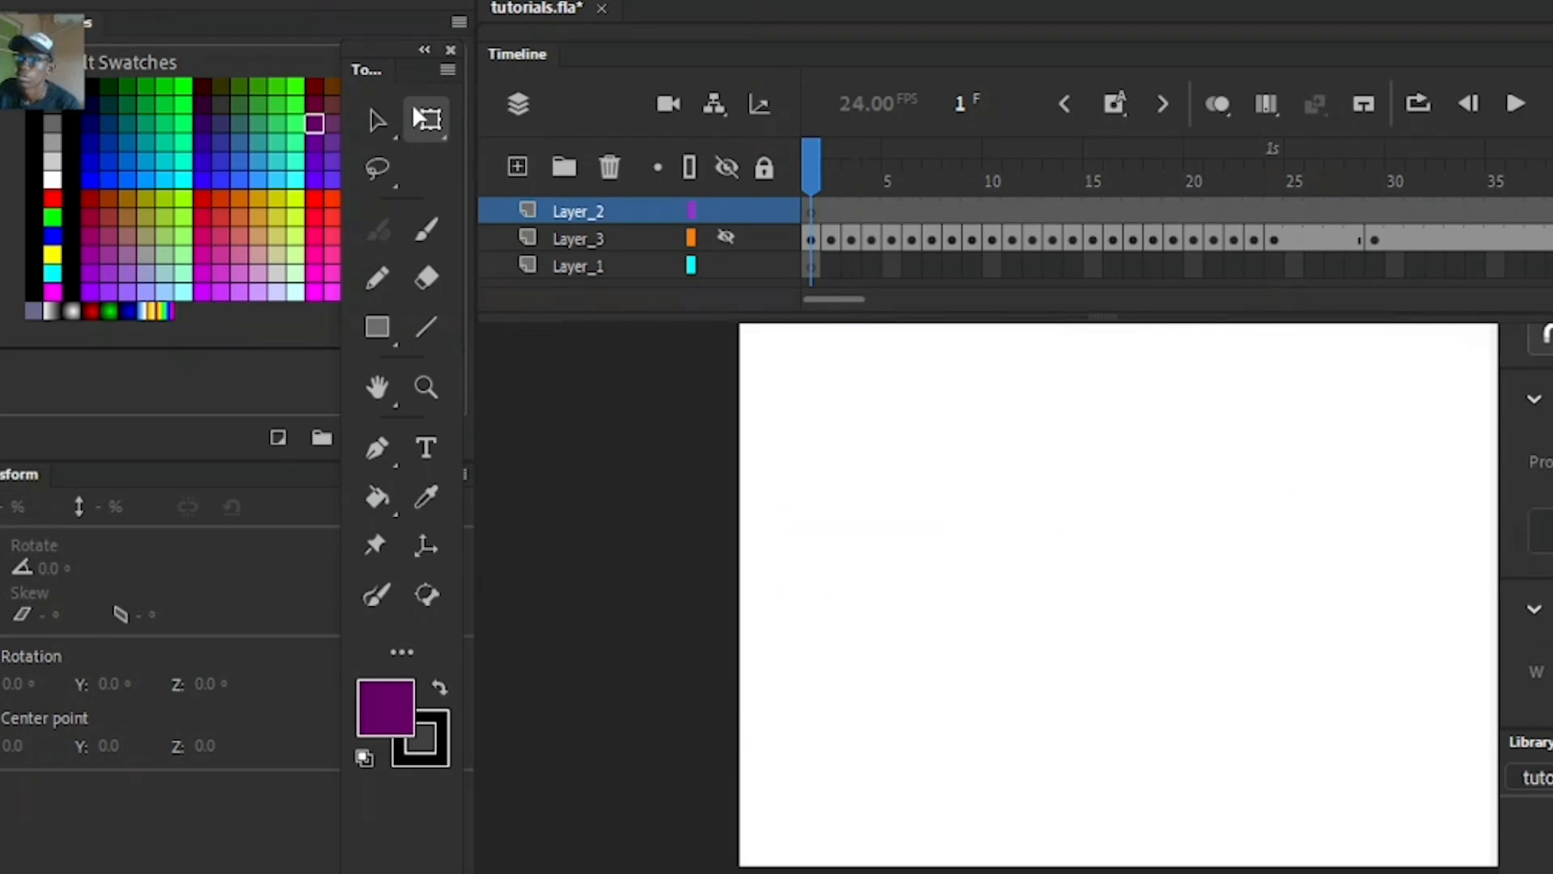
Draw a round black (#000000) ball outline with the brush near the stage's left edge in frame 1 of Layer_2
click(7, 22)
click(3, 416)
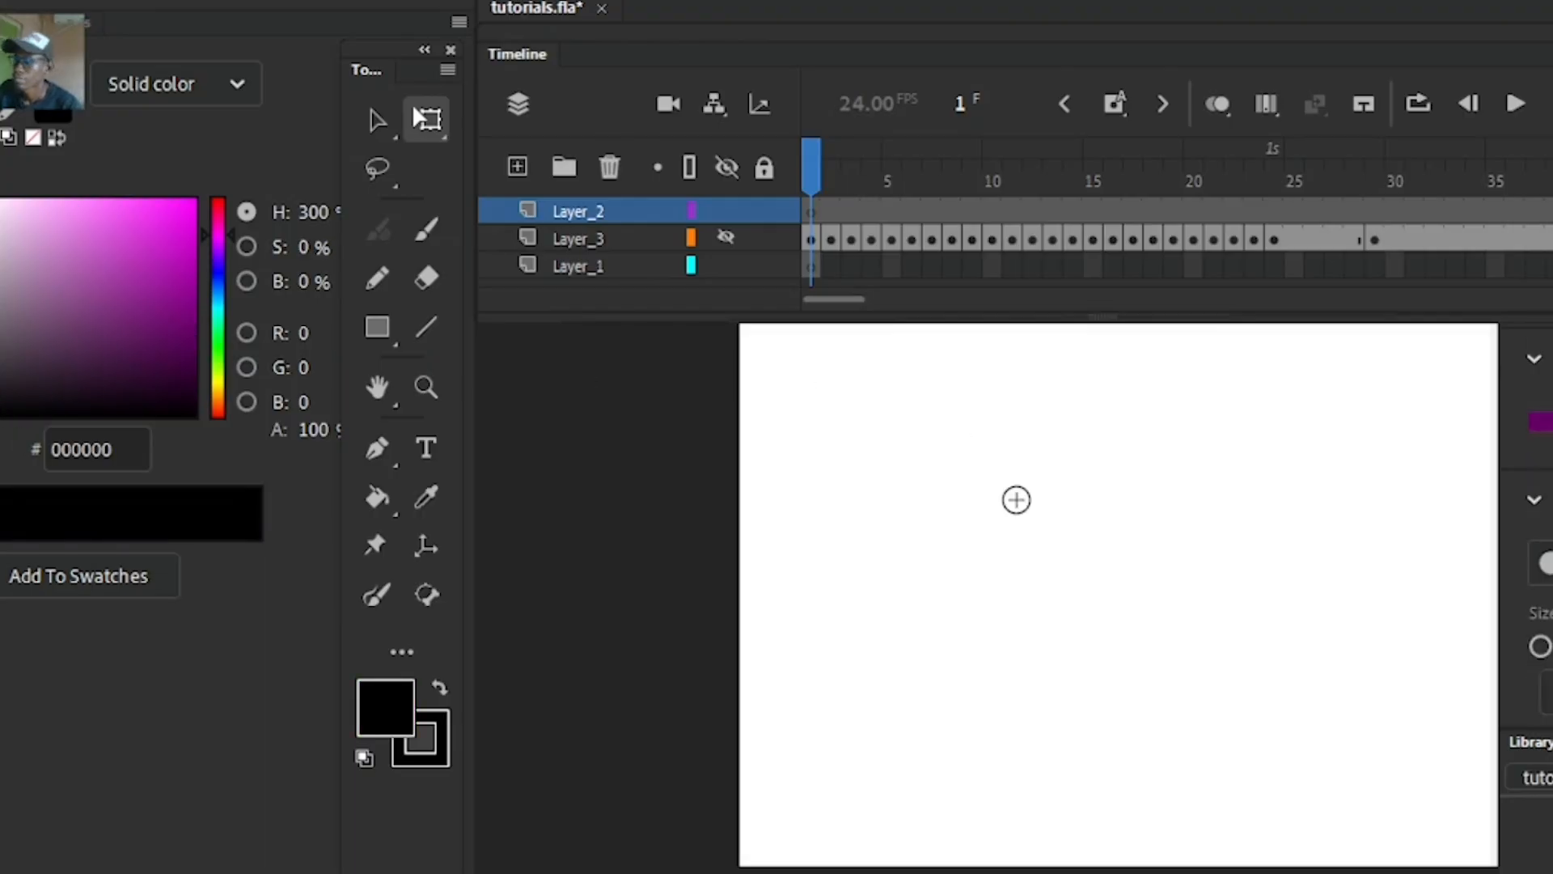
key(b)
drag(780, 525, 825, 484)
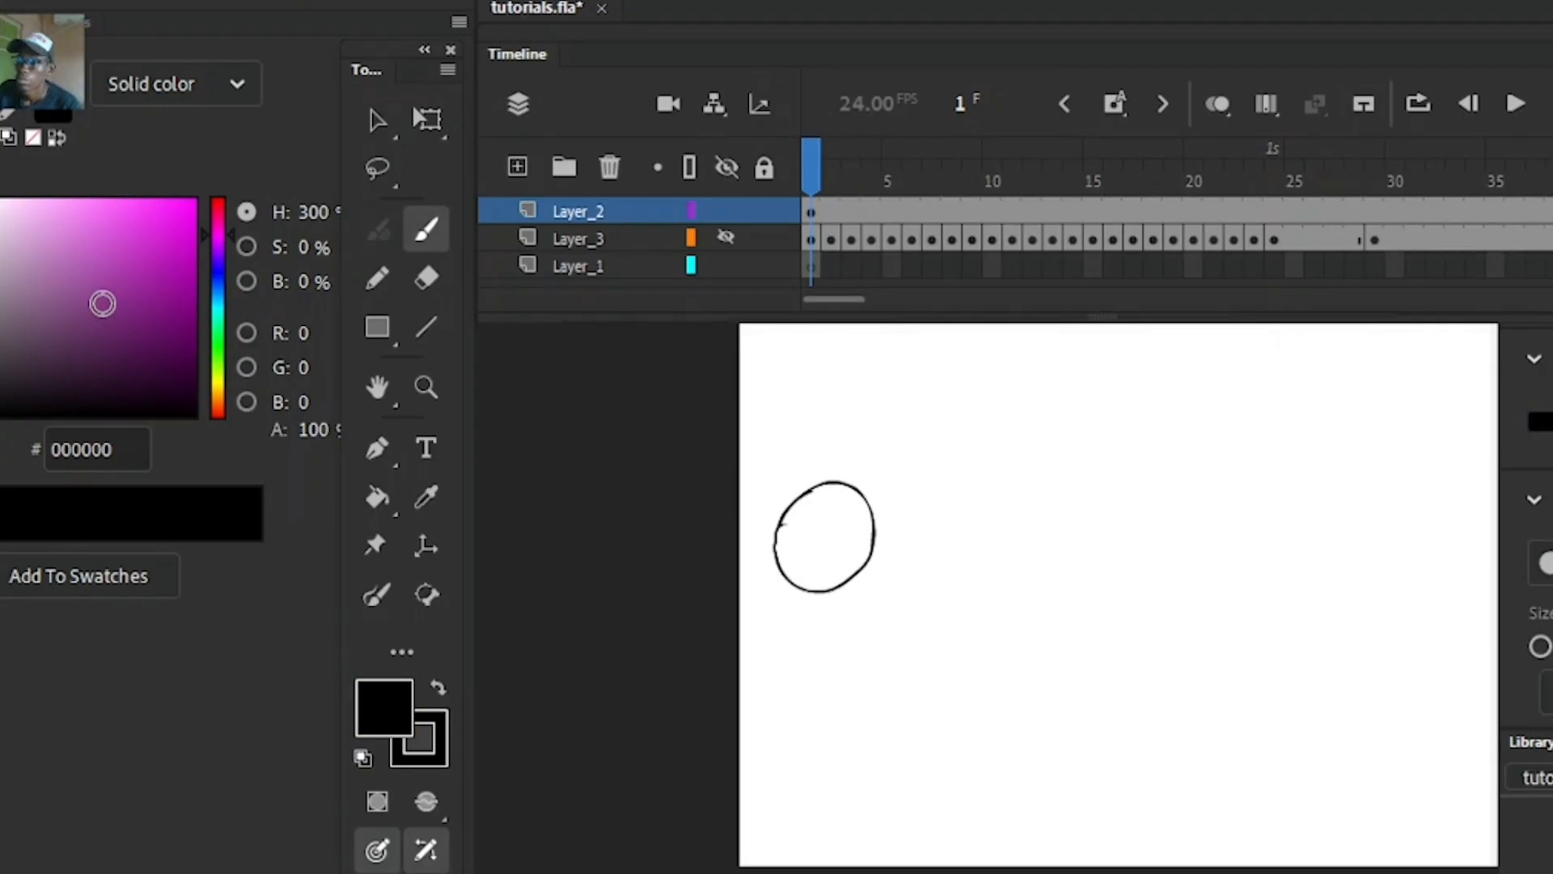
Fill the ball outline with purple #833983 using the Paint Bucket
click(100, 305)
click(376, 496)
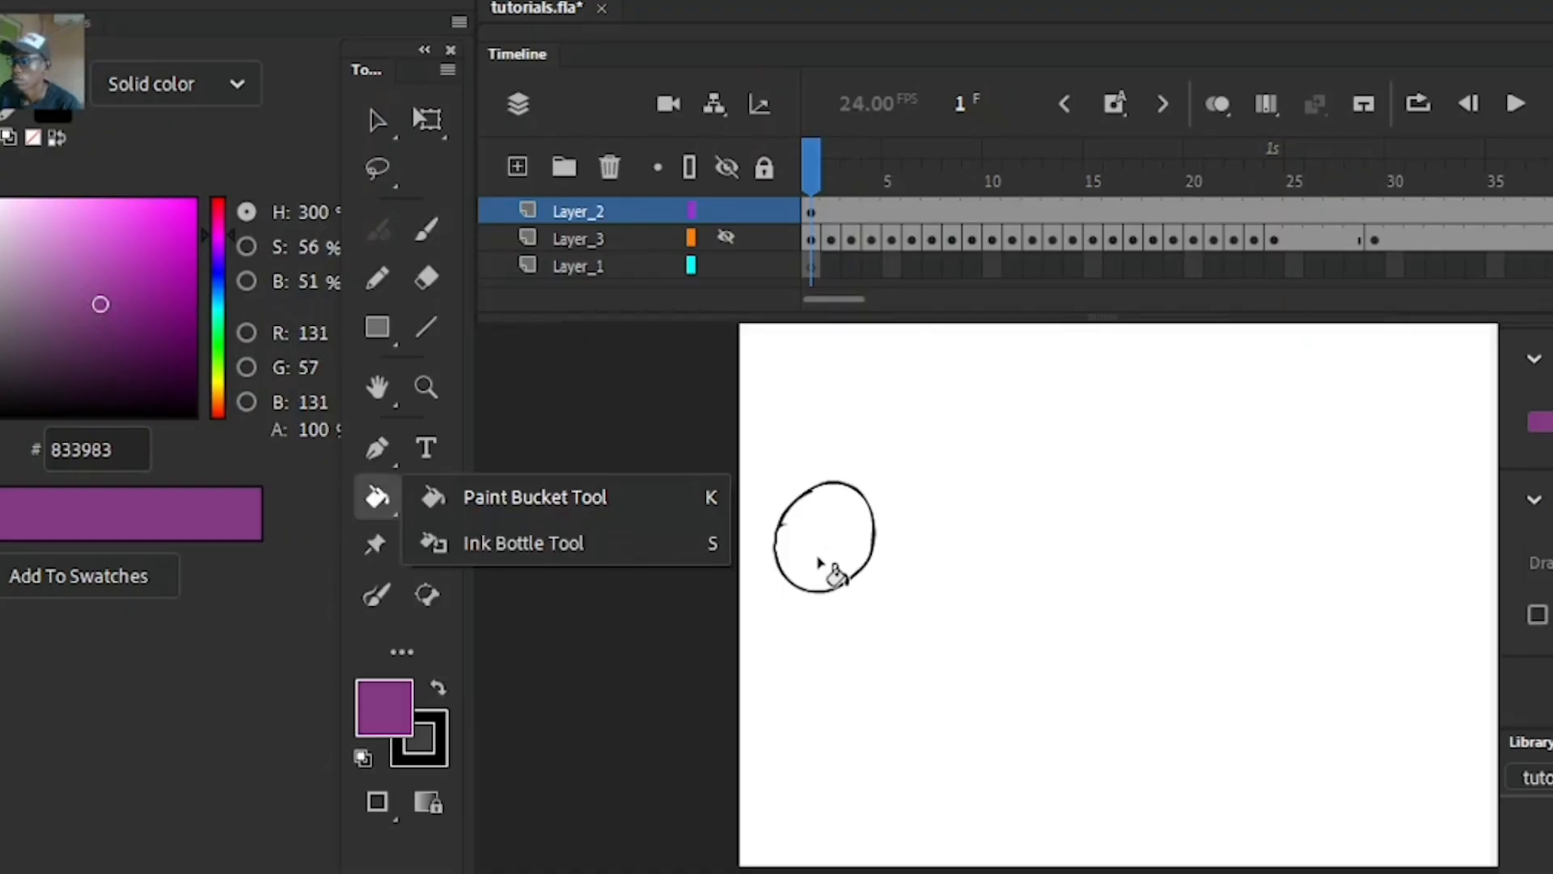
click(820, 556)
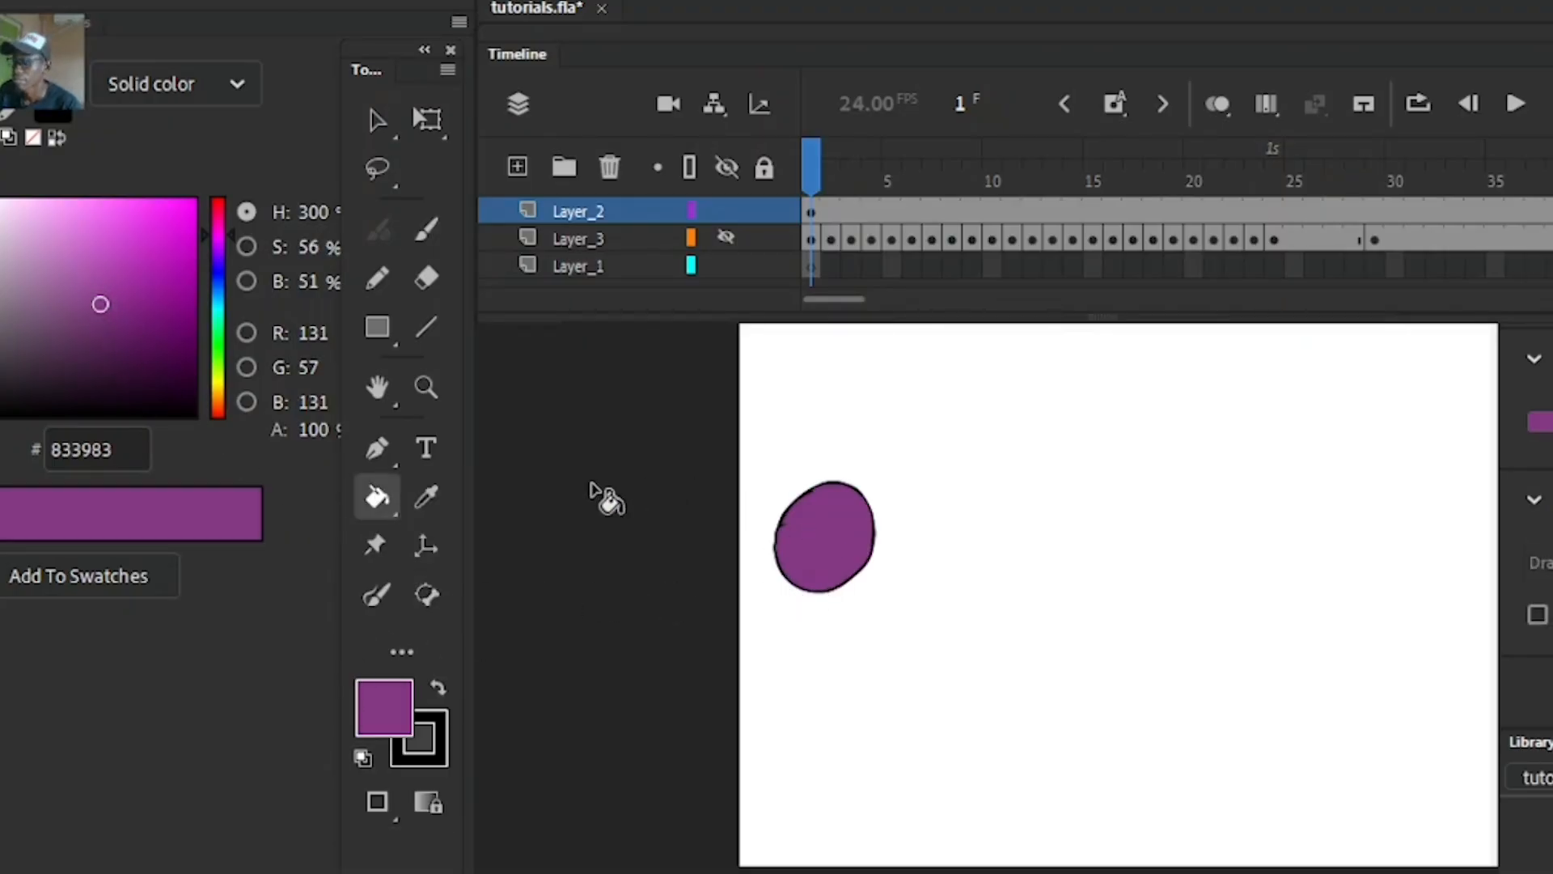
click(816, 183)
key(period)
key(period)
key(period)
key(comma)
key(comma)
key(comma)
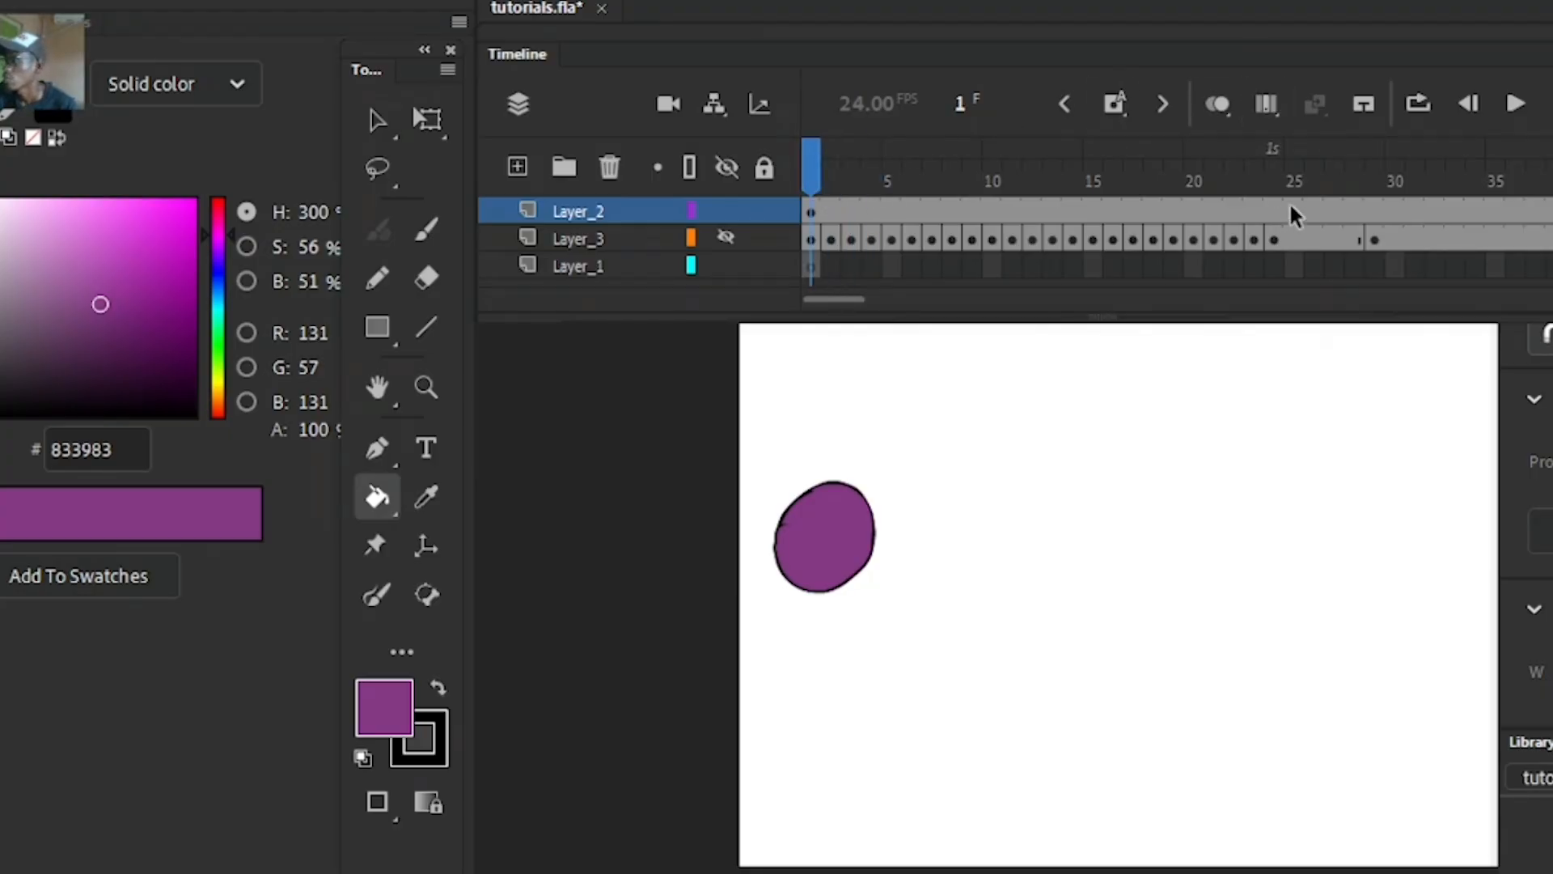
Go to frame 22 of Layer_2 and bring the stage's lower-right area into view
click(1212, 166)
key(comma)
key(period)
key(period)
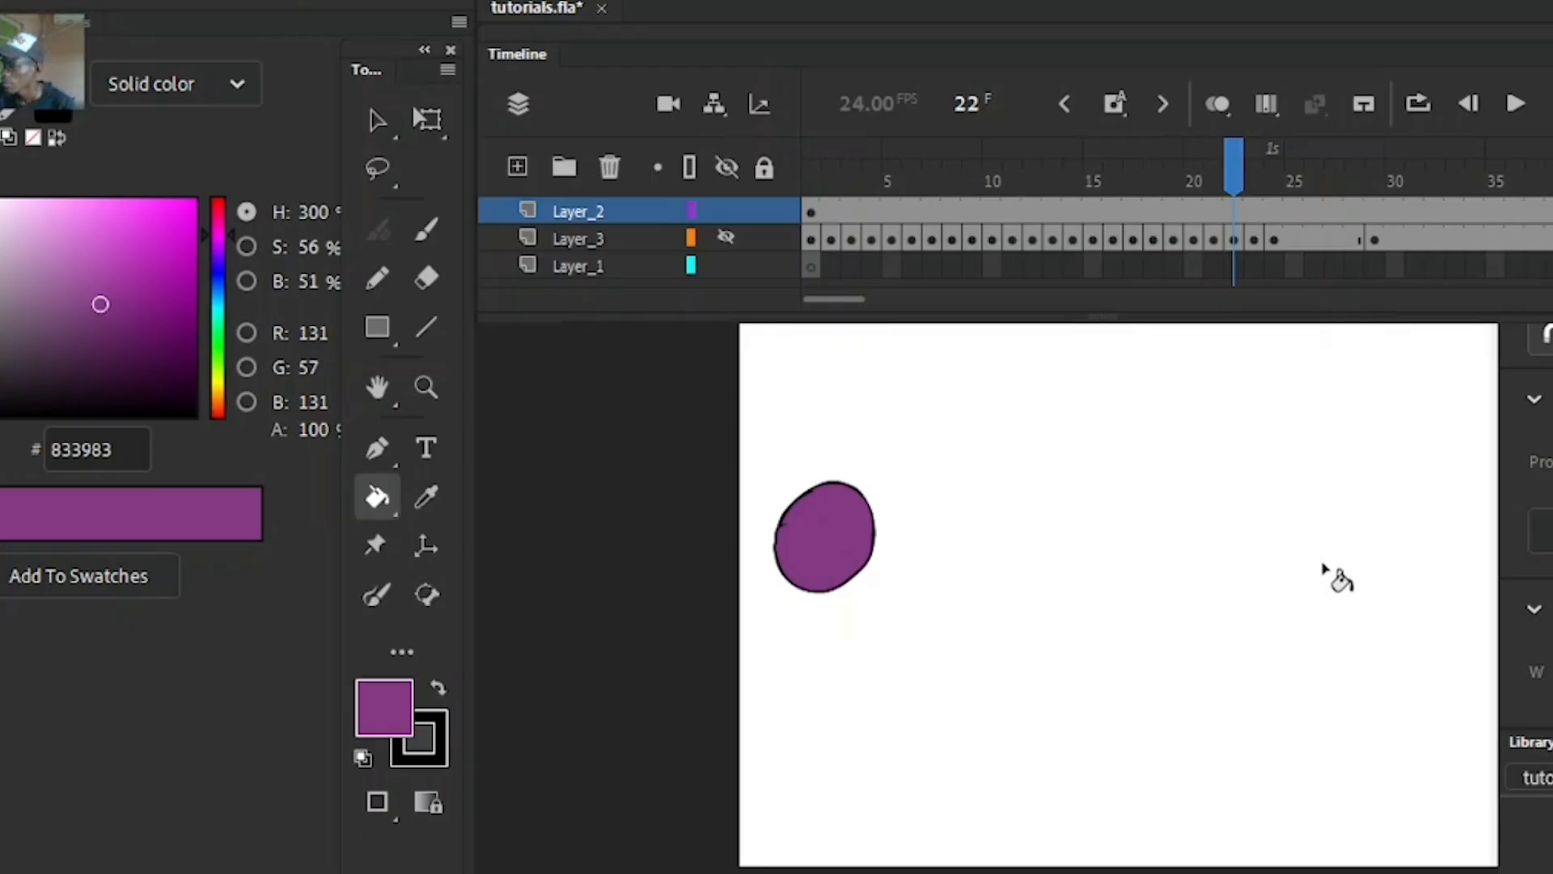
drag(832, 299, 864, 308)
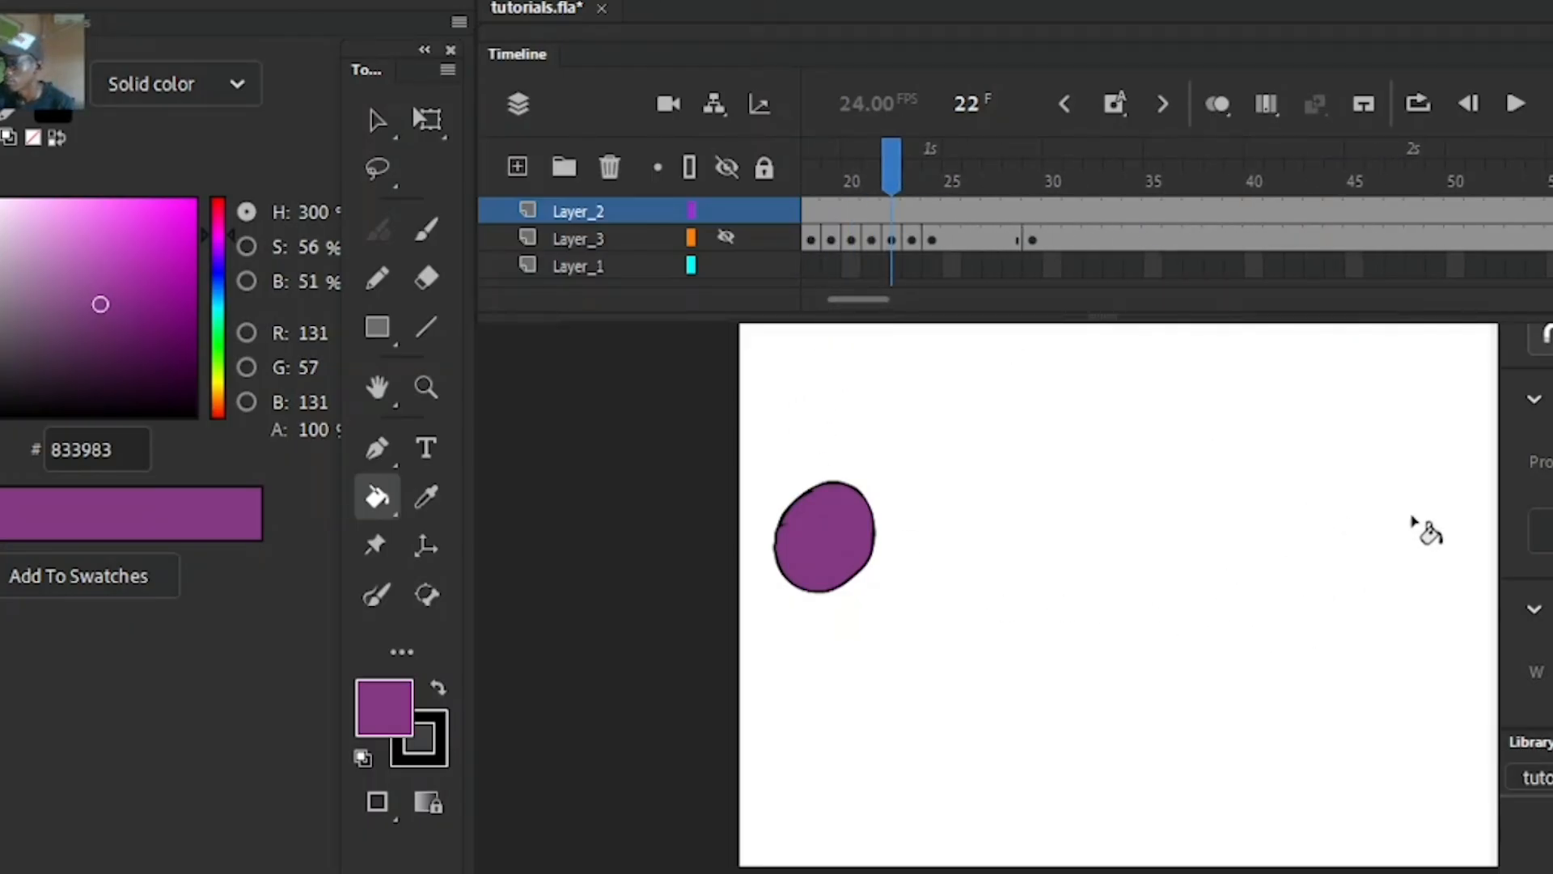
key(space)
drag(1283, 688, 1276, 692)
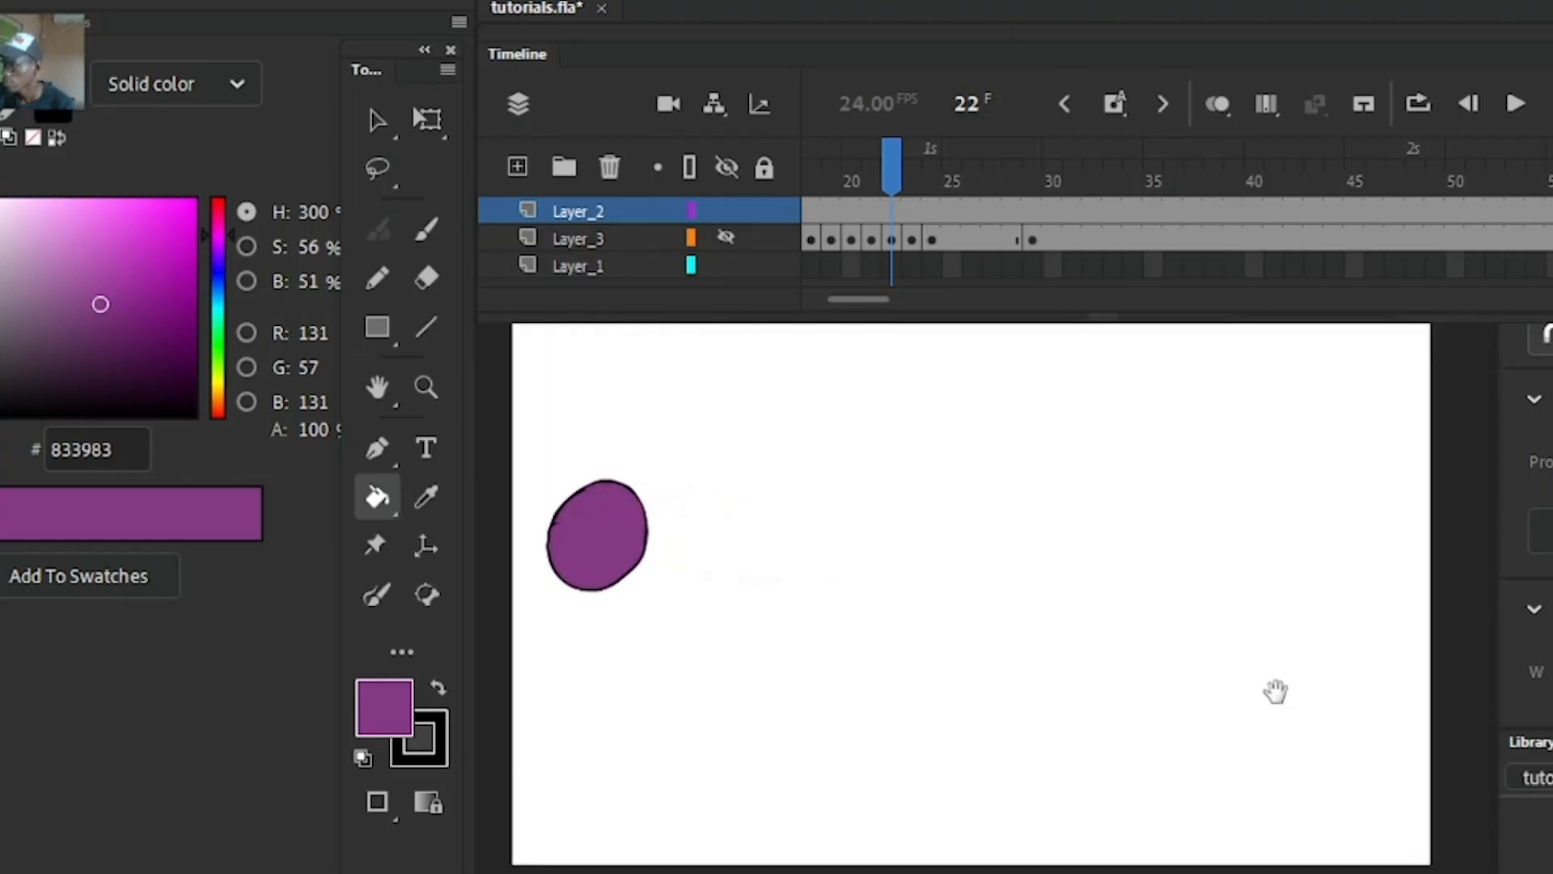
key(y)
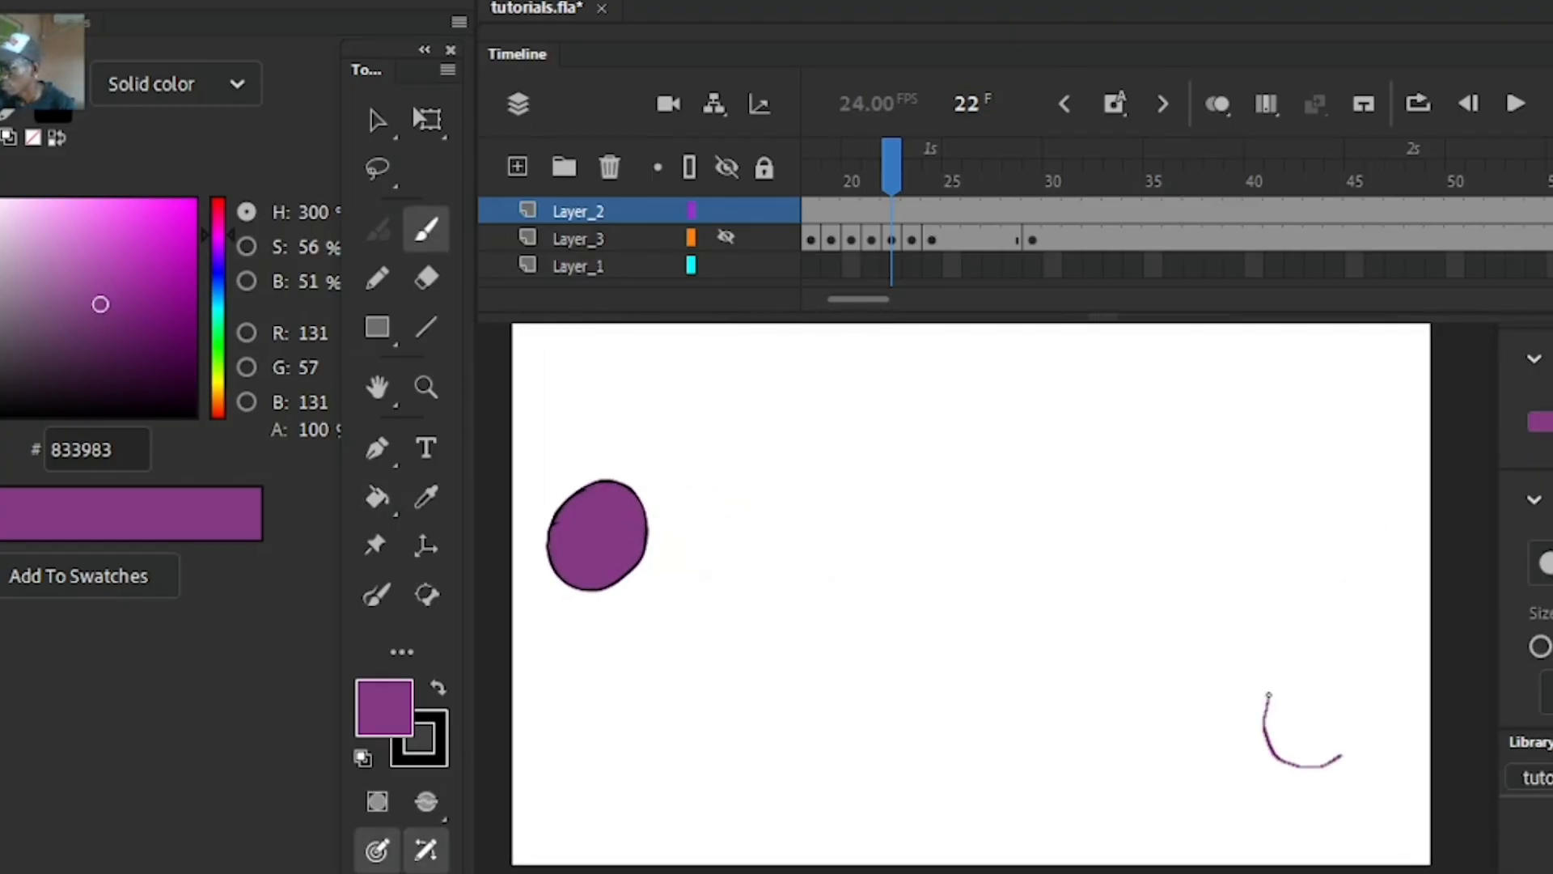
drag(1268, 693, 1254, 747)
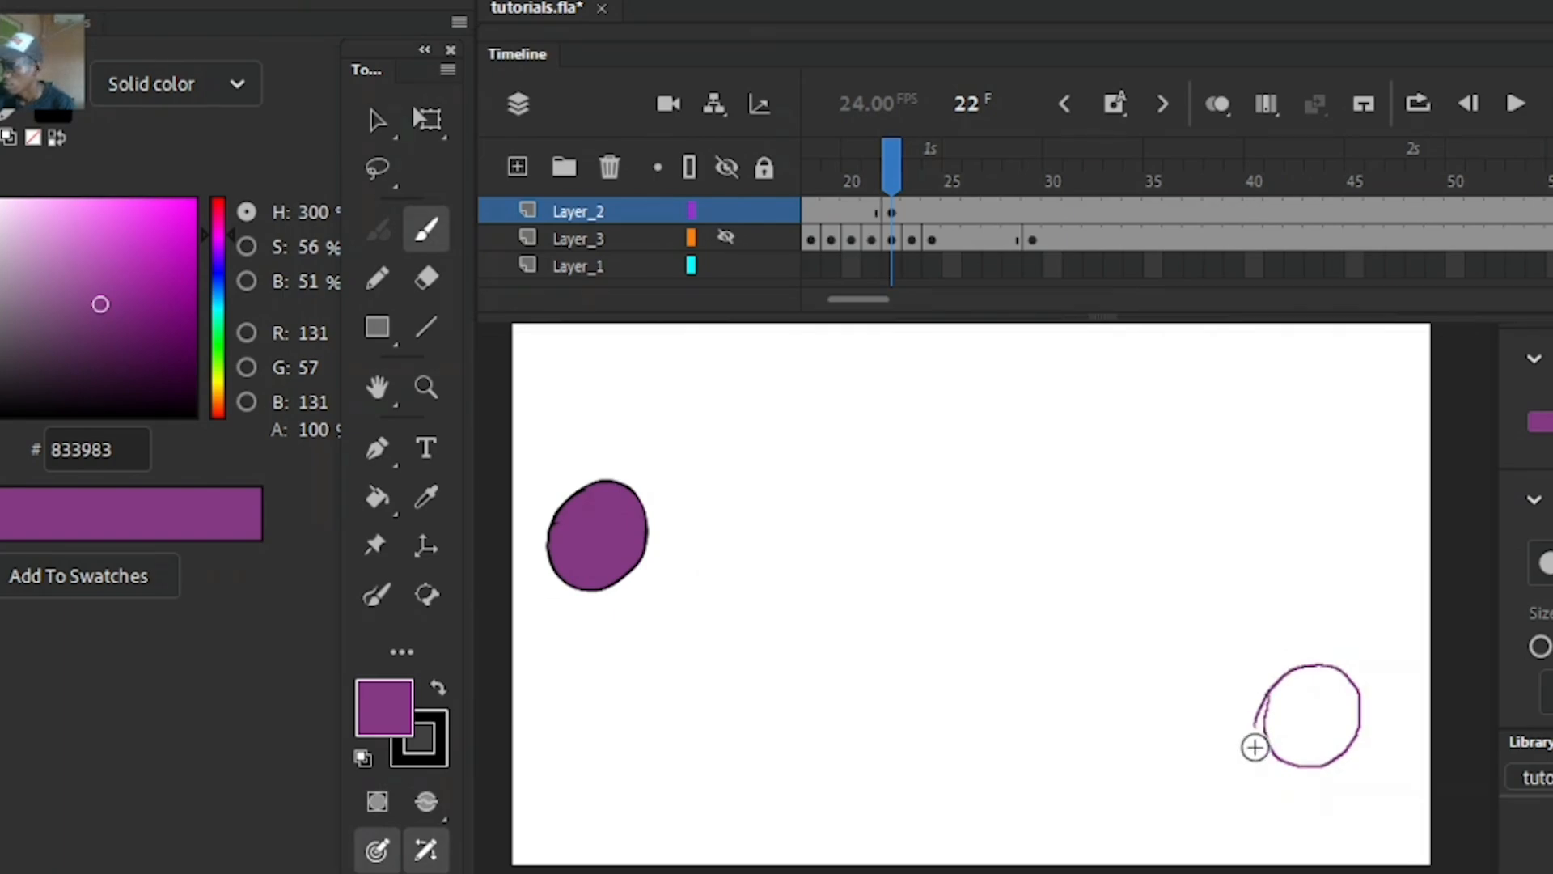
key(ctrl+z)
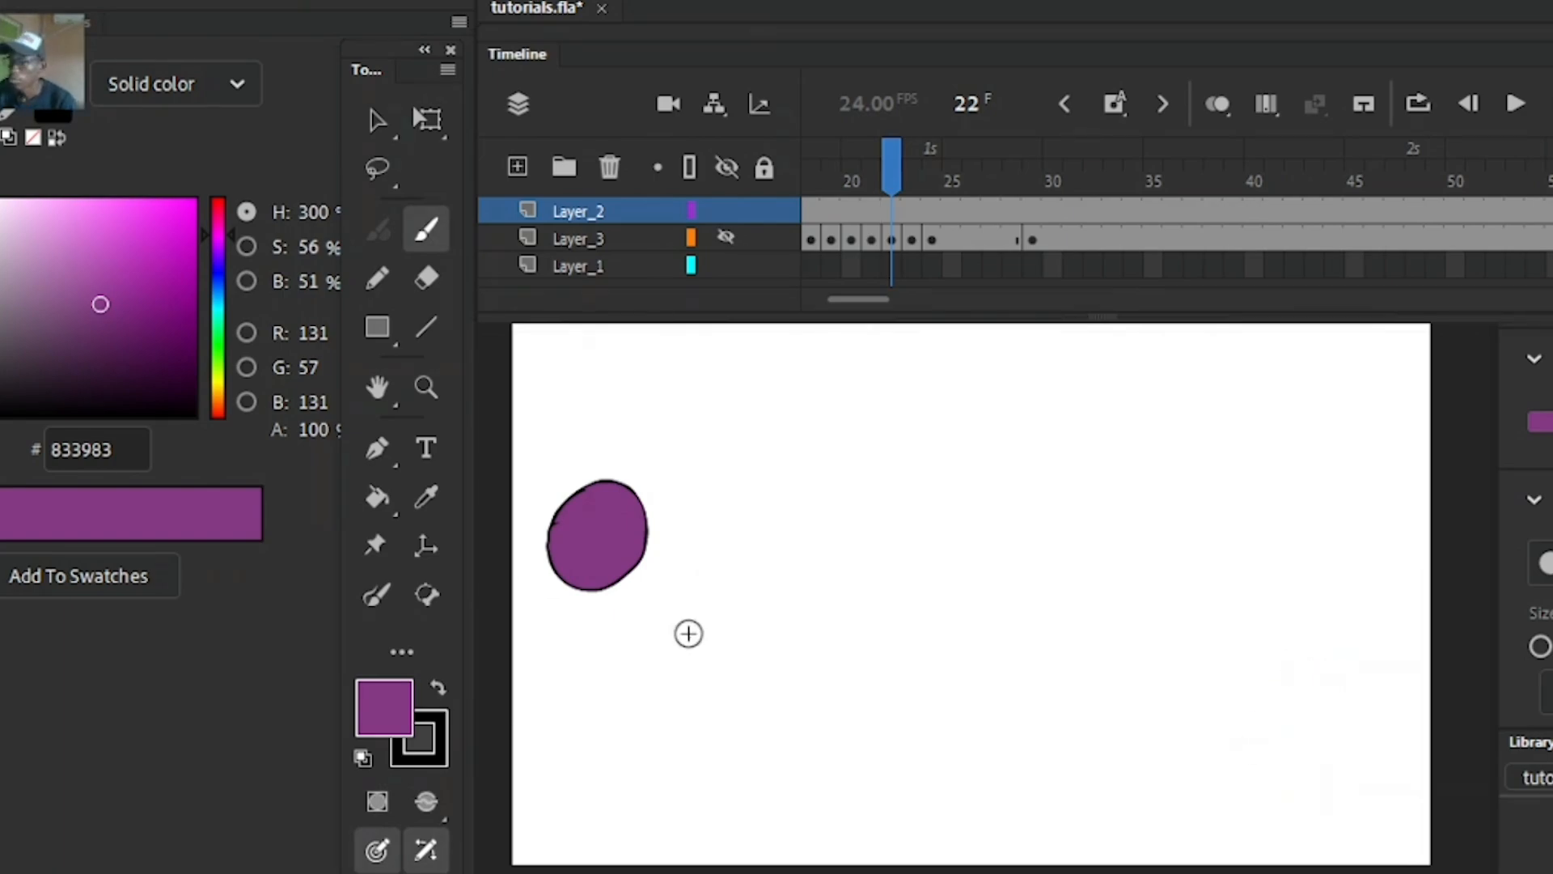
Draw a second black-outlined ball in the stage's lower-right corner at frame 22 and fill it with purple #963F96
click(5, 415)
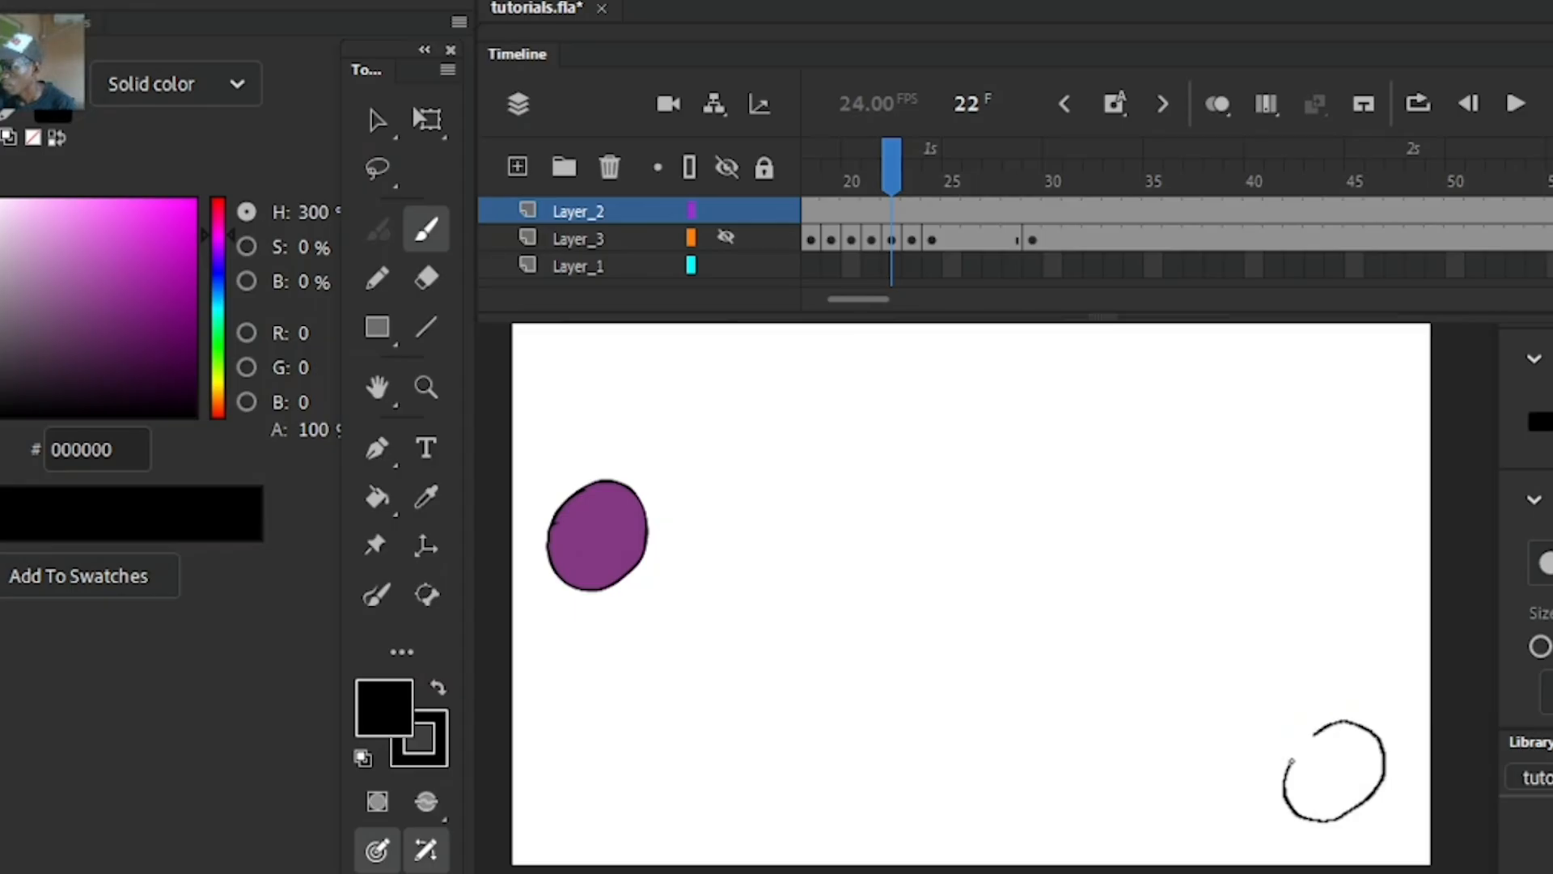
drag(1289, 760, 1280, 784)
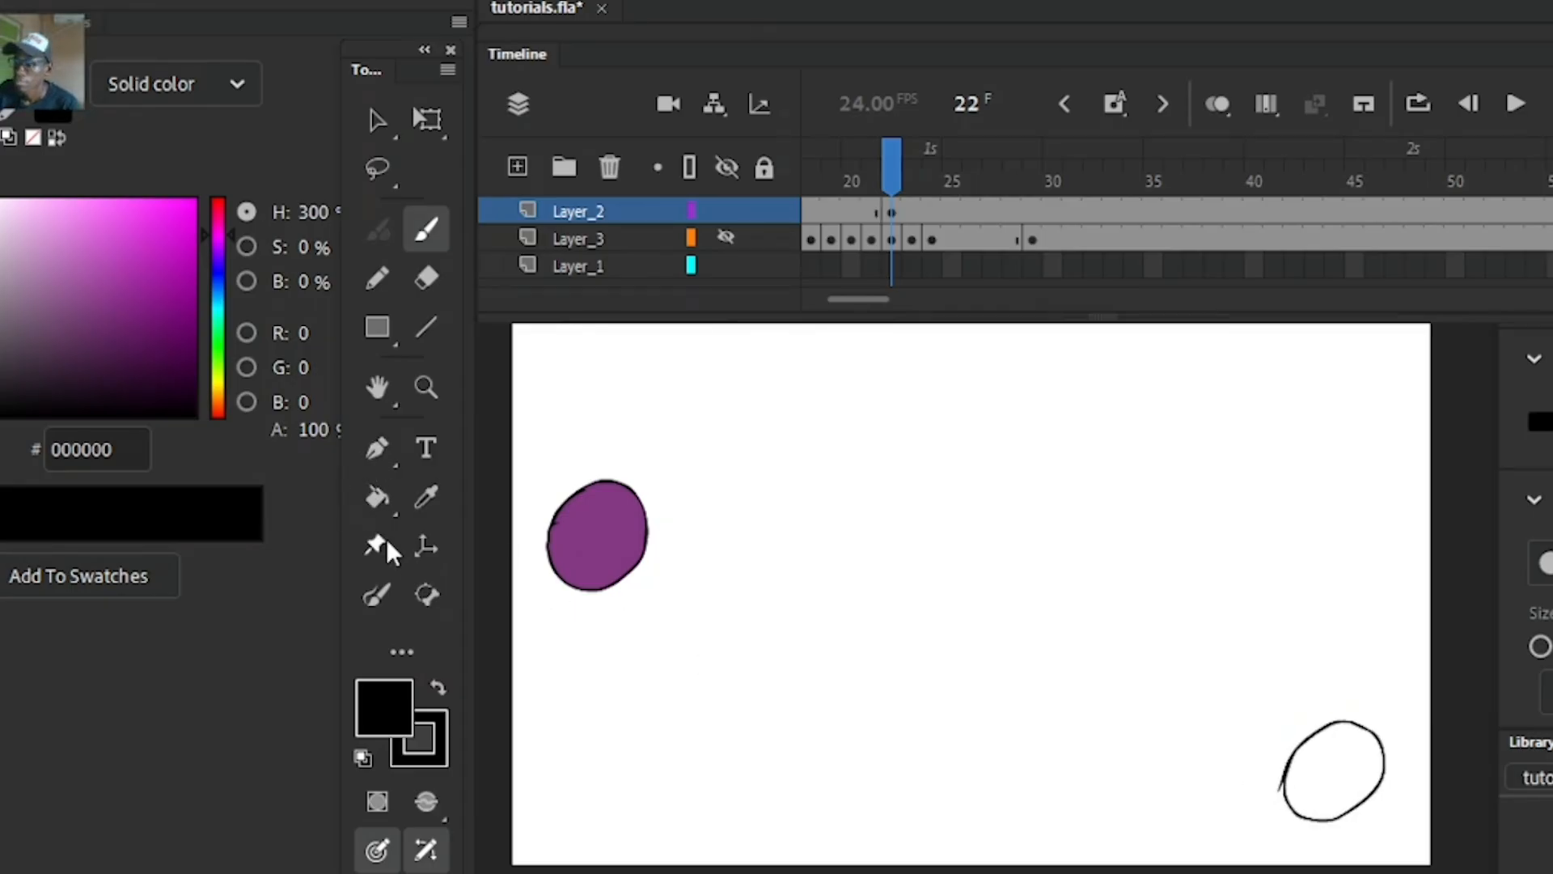
click(104, 288)
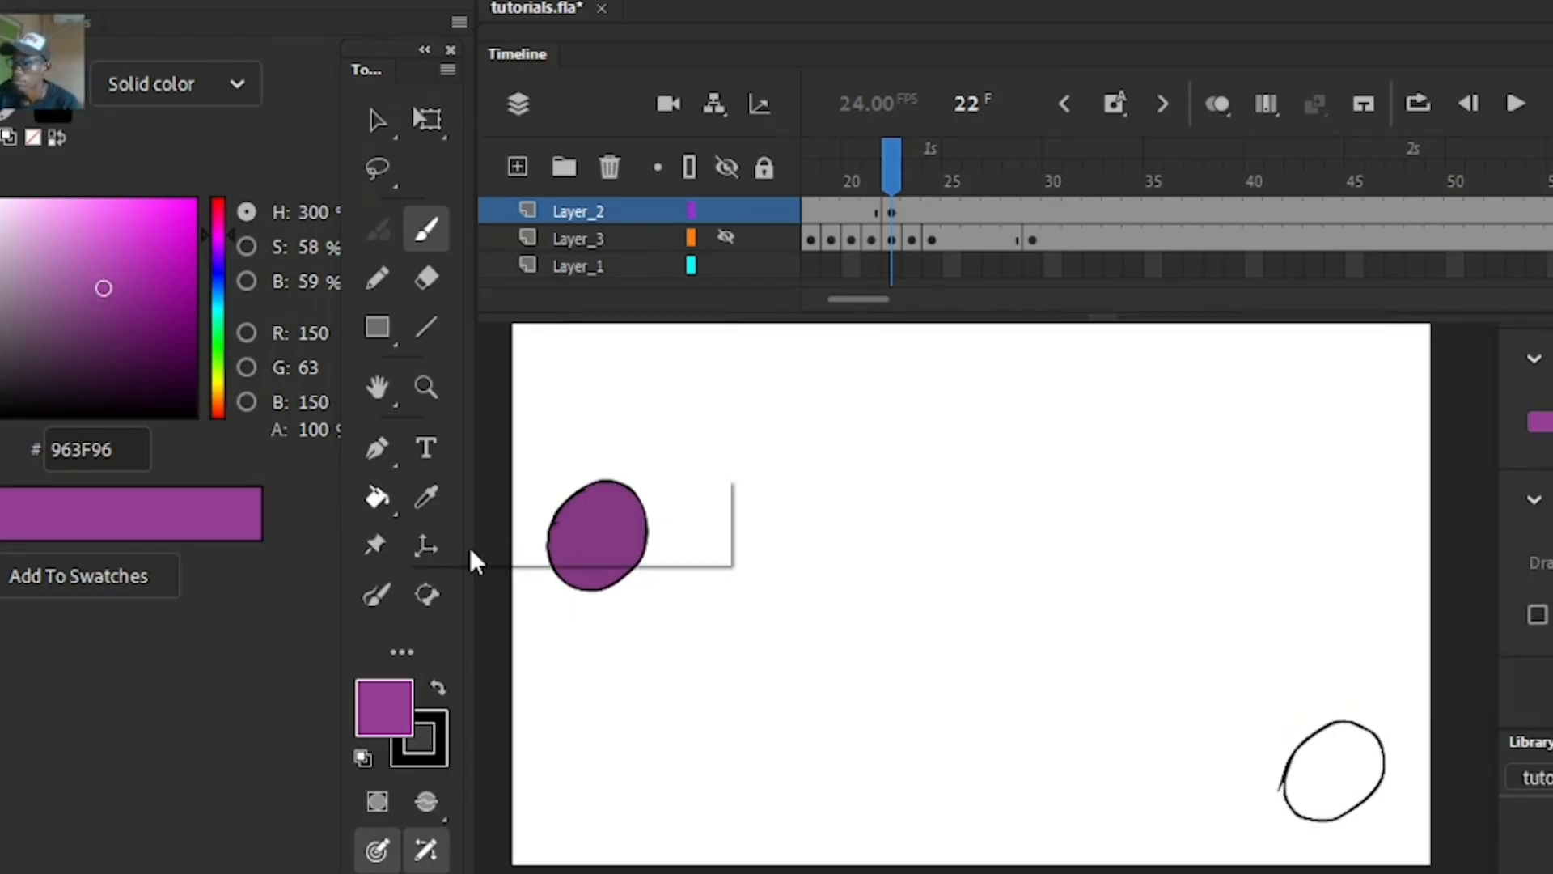
click(377, 497)
click(1325, 789)
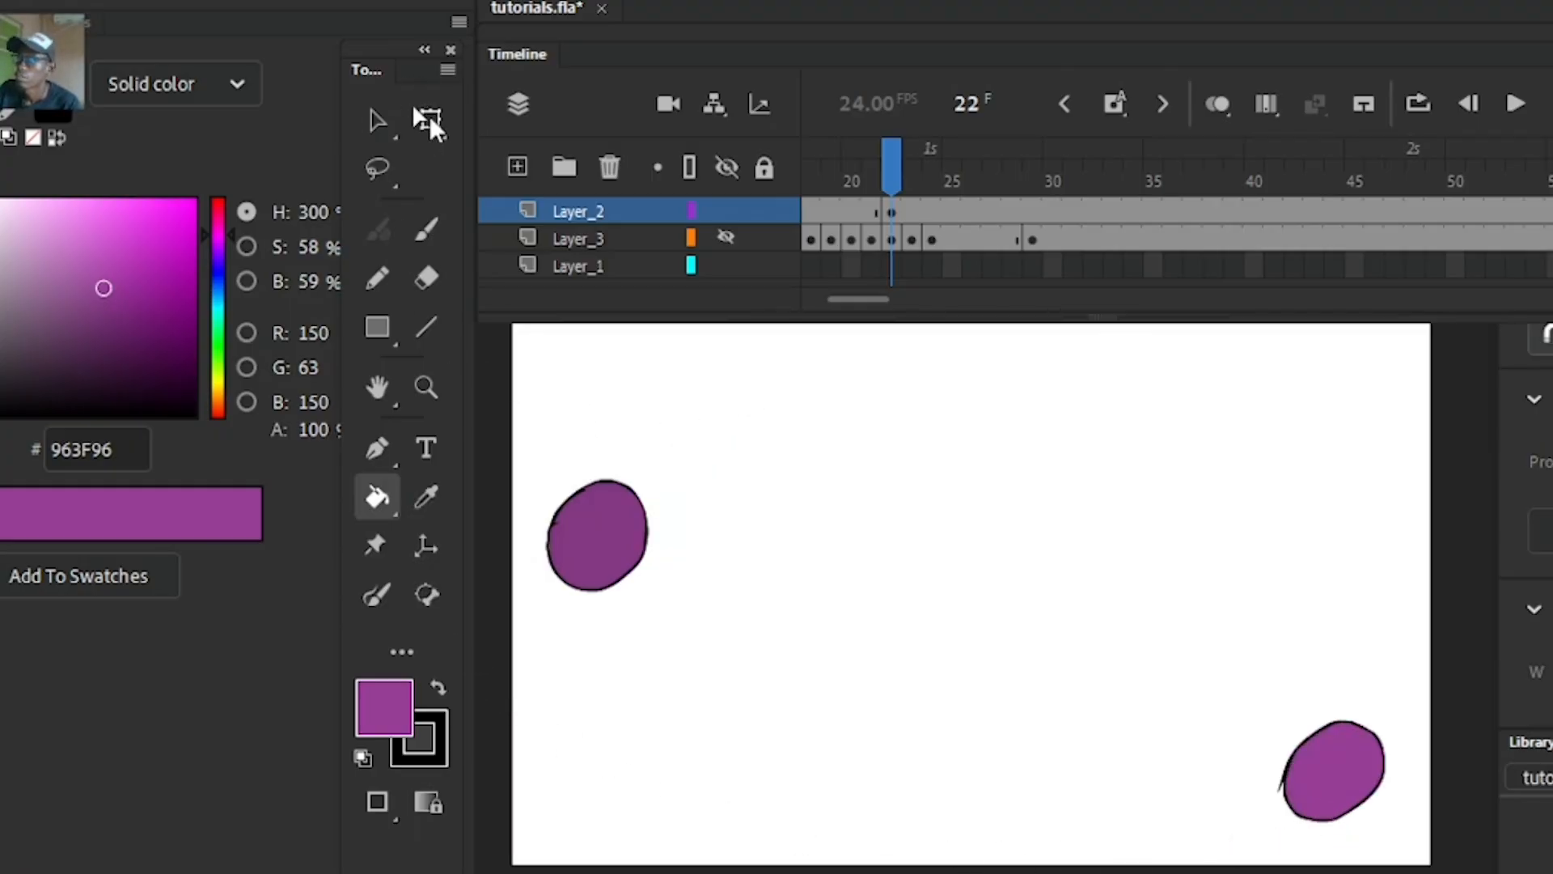
Delete the original ball near the stage's left edge from frame 22
click(429, 115)
drag(513, 600, 676, 458)
key(Delete)
key(ctrl+minus)
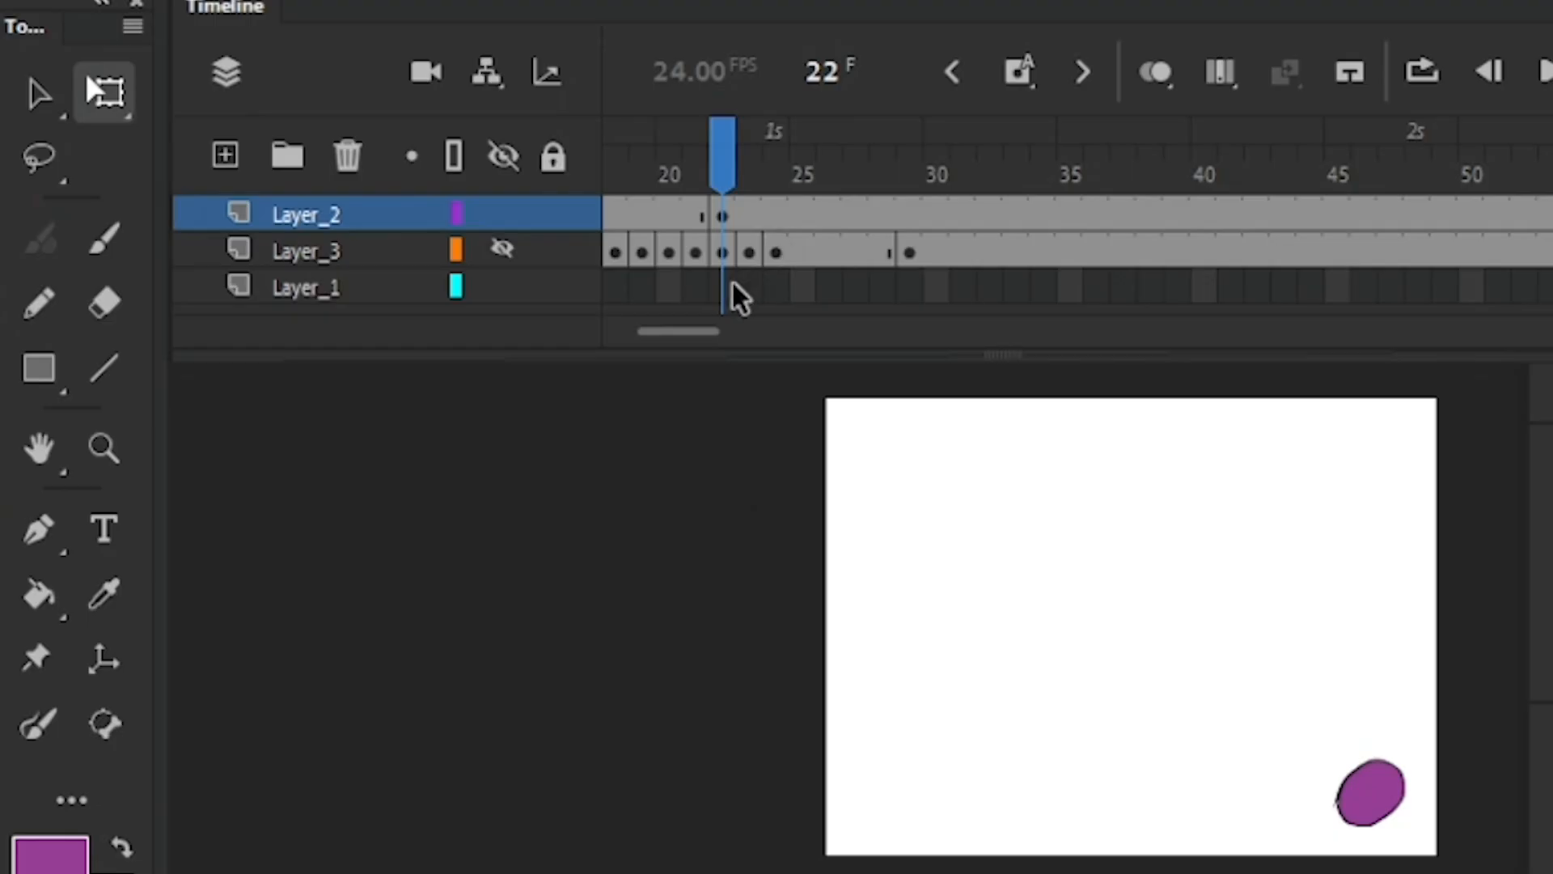
Step back to frame 13 and forward to frame 23 to examine the switch between the two ball poses
scroll(883, 306, left, 3)
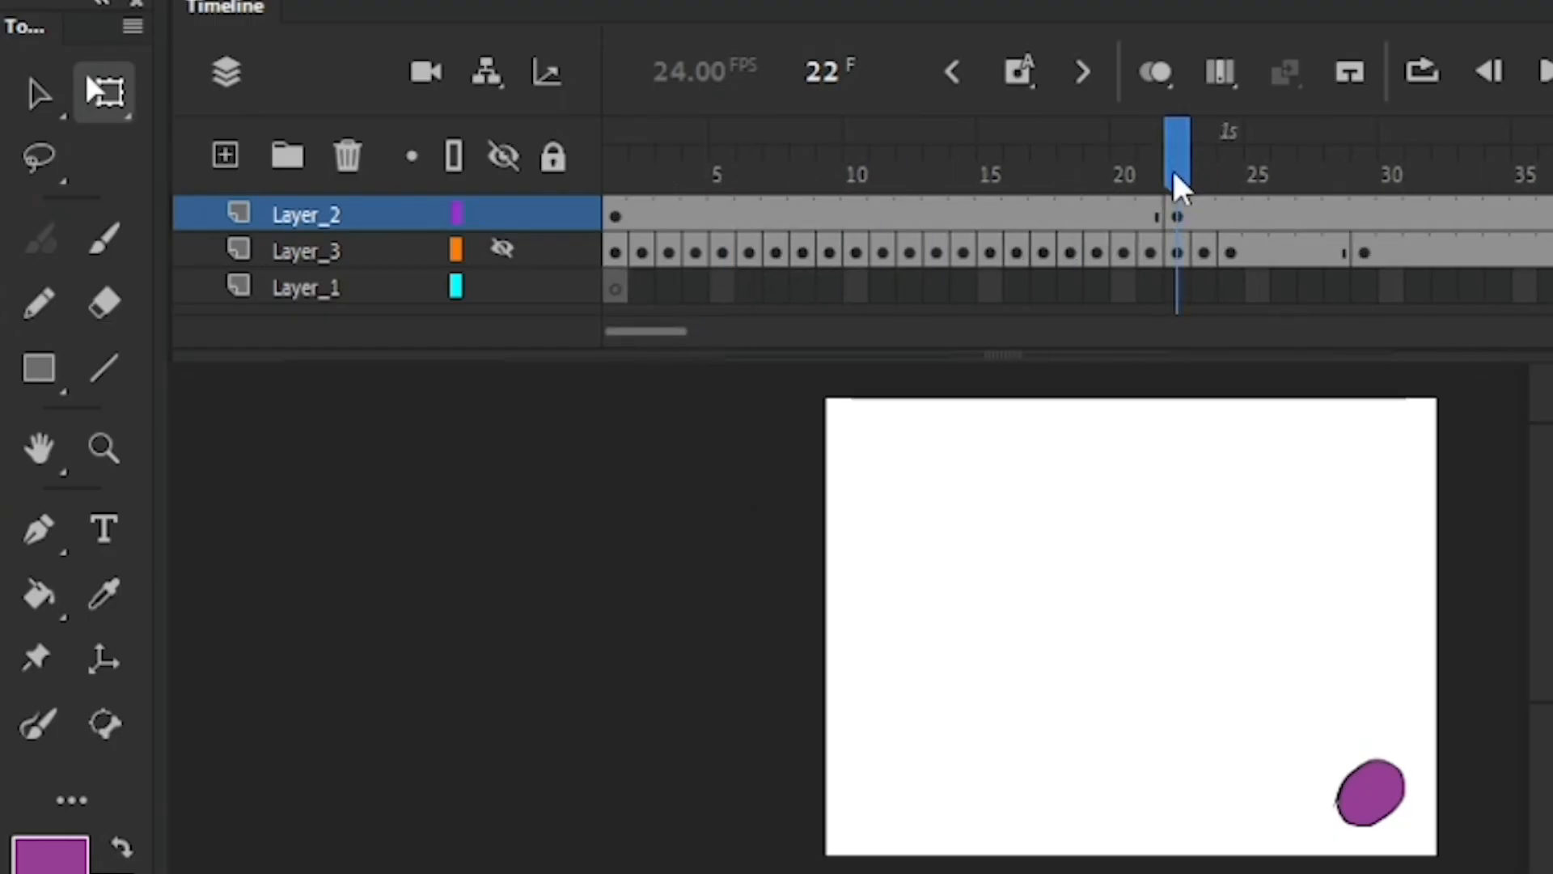
key(comma)
key(comma)
key(comma)
key(comma)
key(comma)
key(comma)
key(comma)
key(comma)
key(comma)
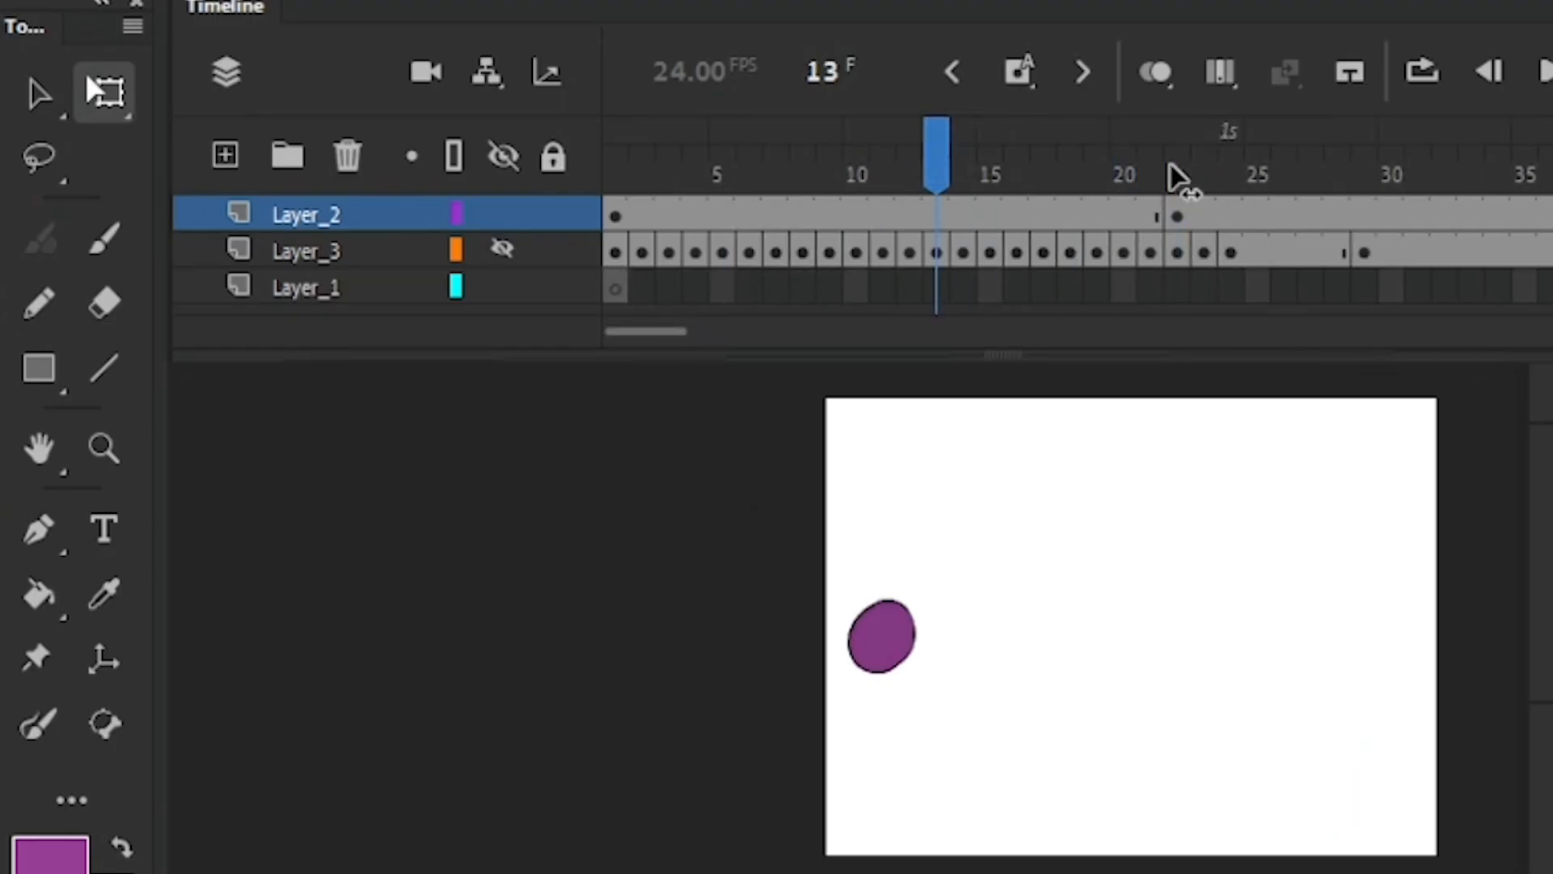
key(period)
key(period)
key(period)
key(period)
key(period)
key(period)
key(period)
key(period)
key(period)
key(period)
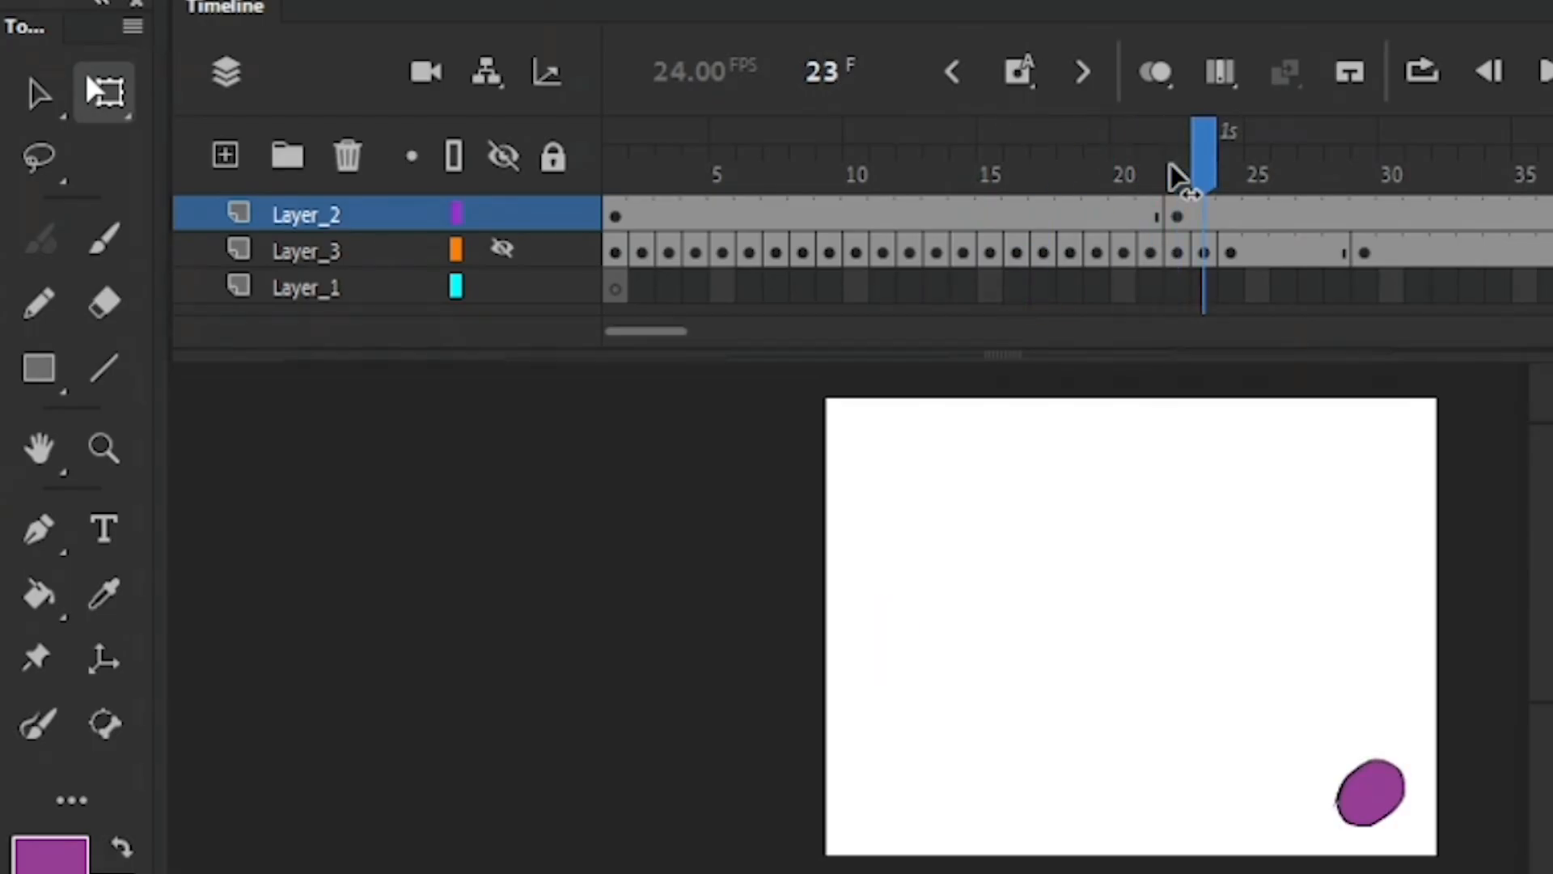
Jump between early and late frames to compare the ball's start and end positions
click(655, 166)
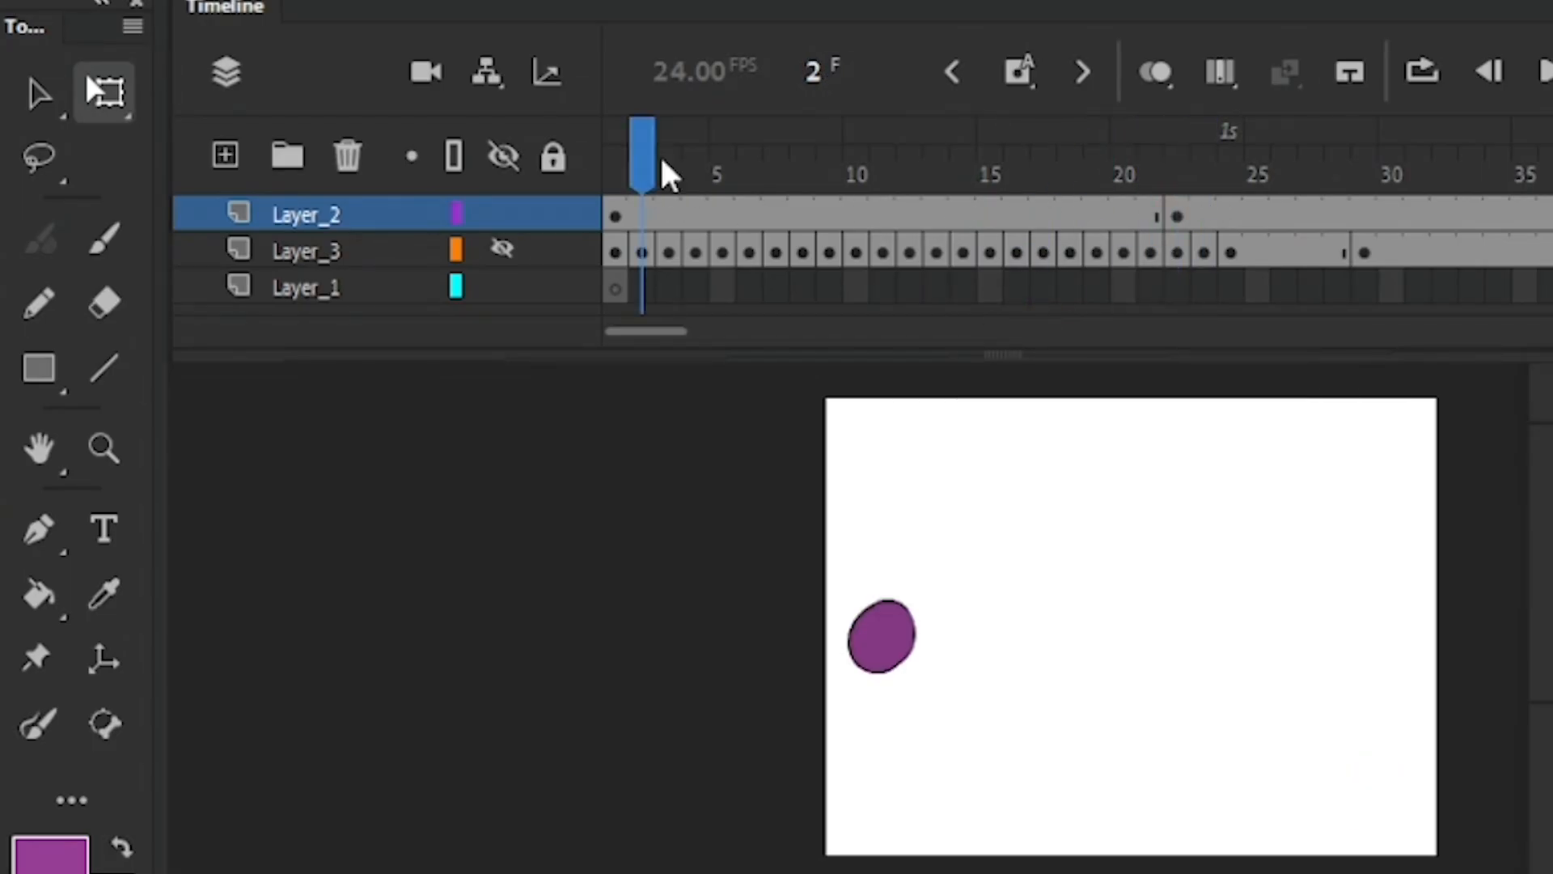
click(1221, 166)
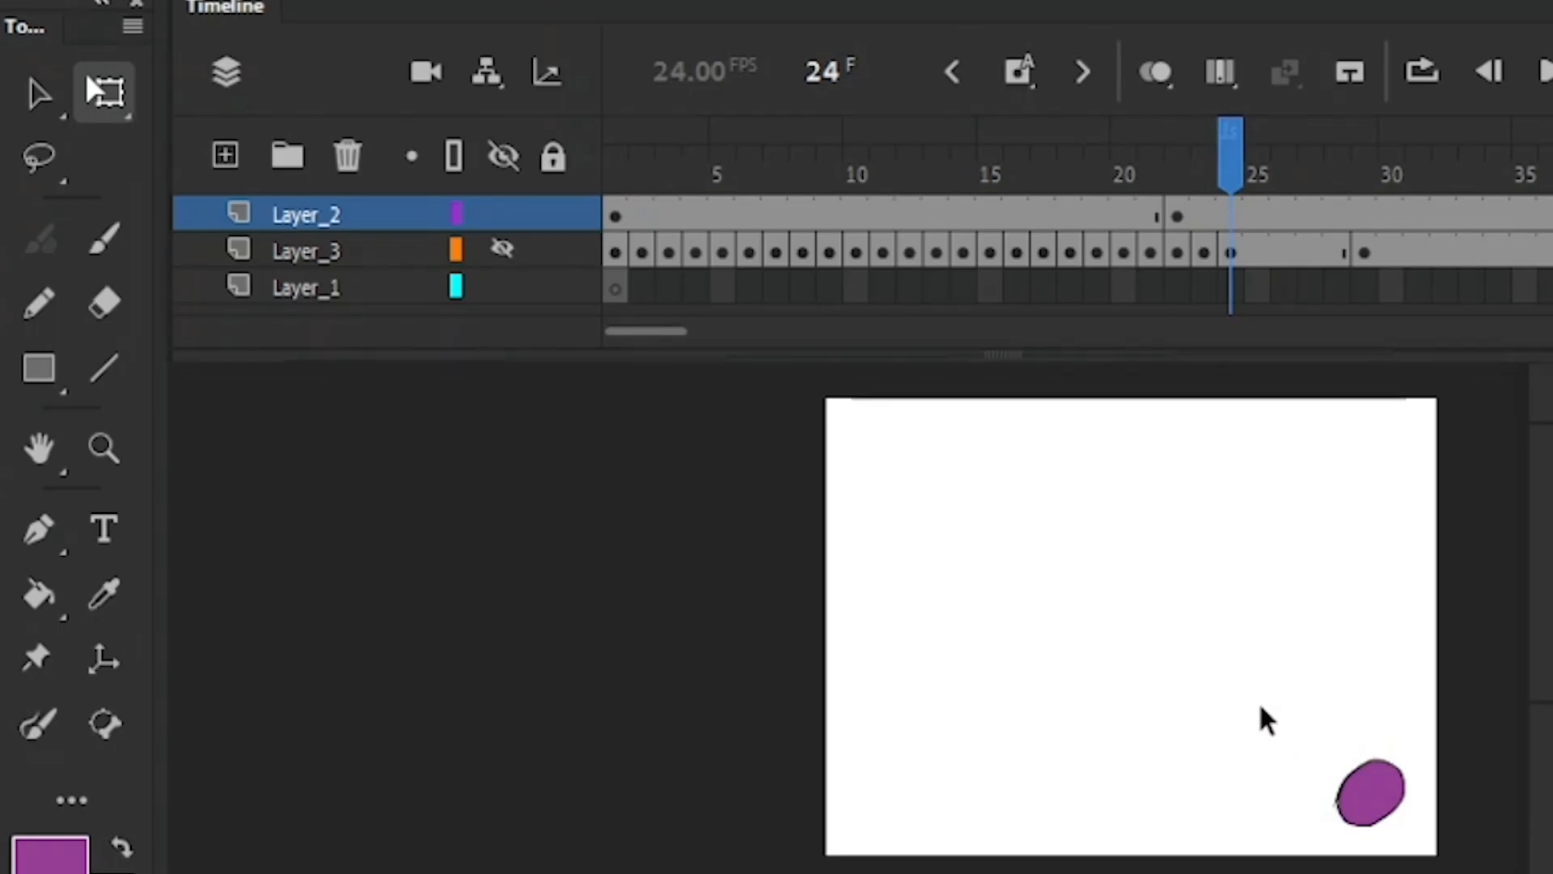
click(978, 171)
click(1258, 182)
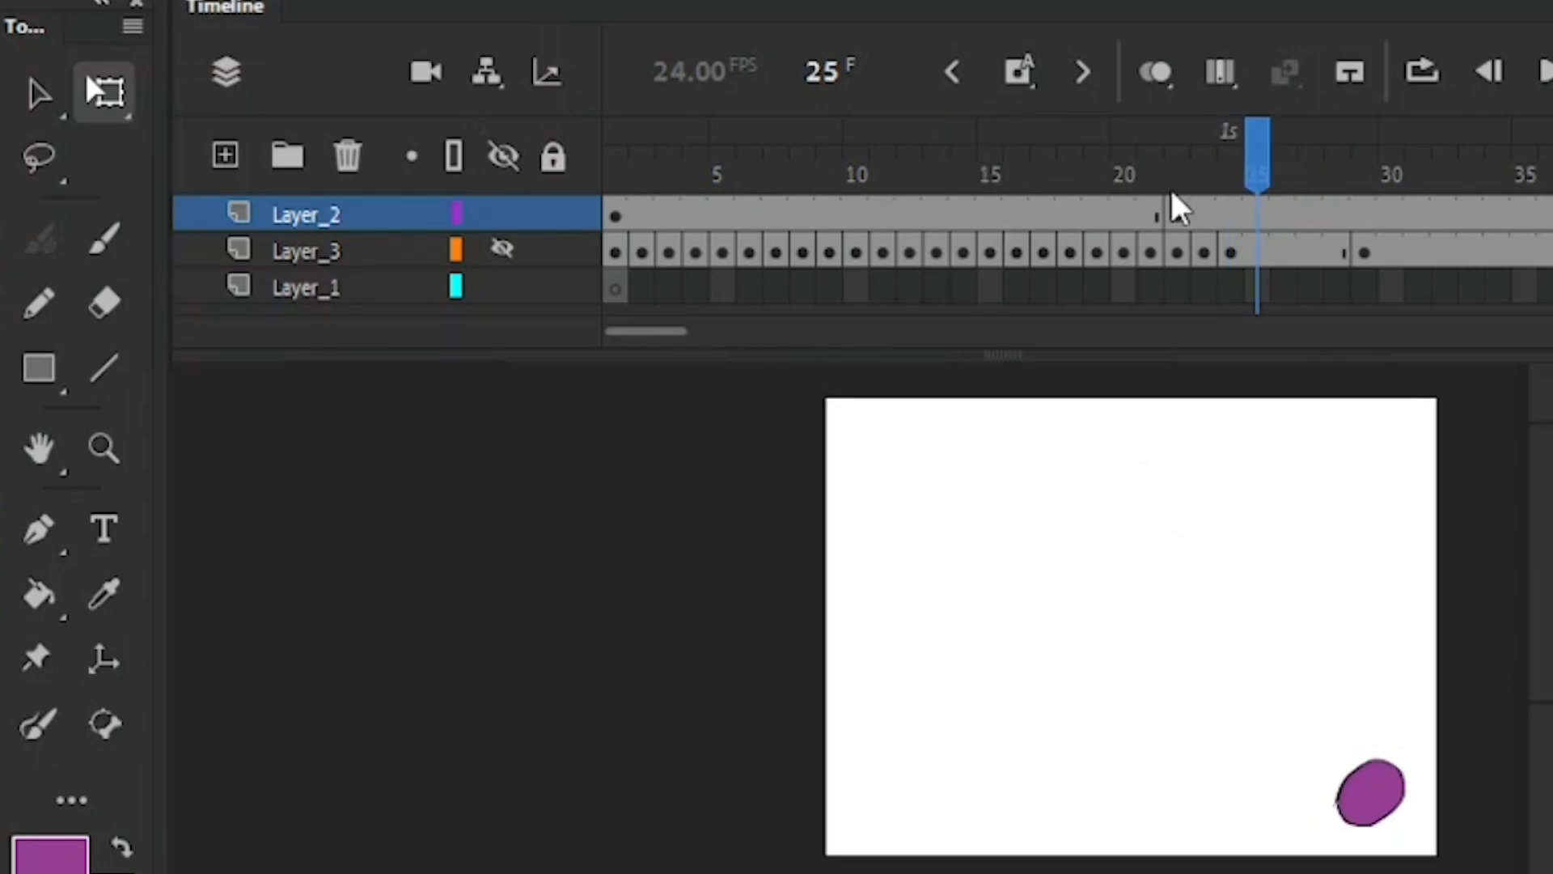
drag(1011, 194, 1204, 170)
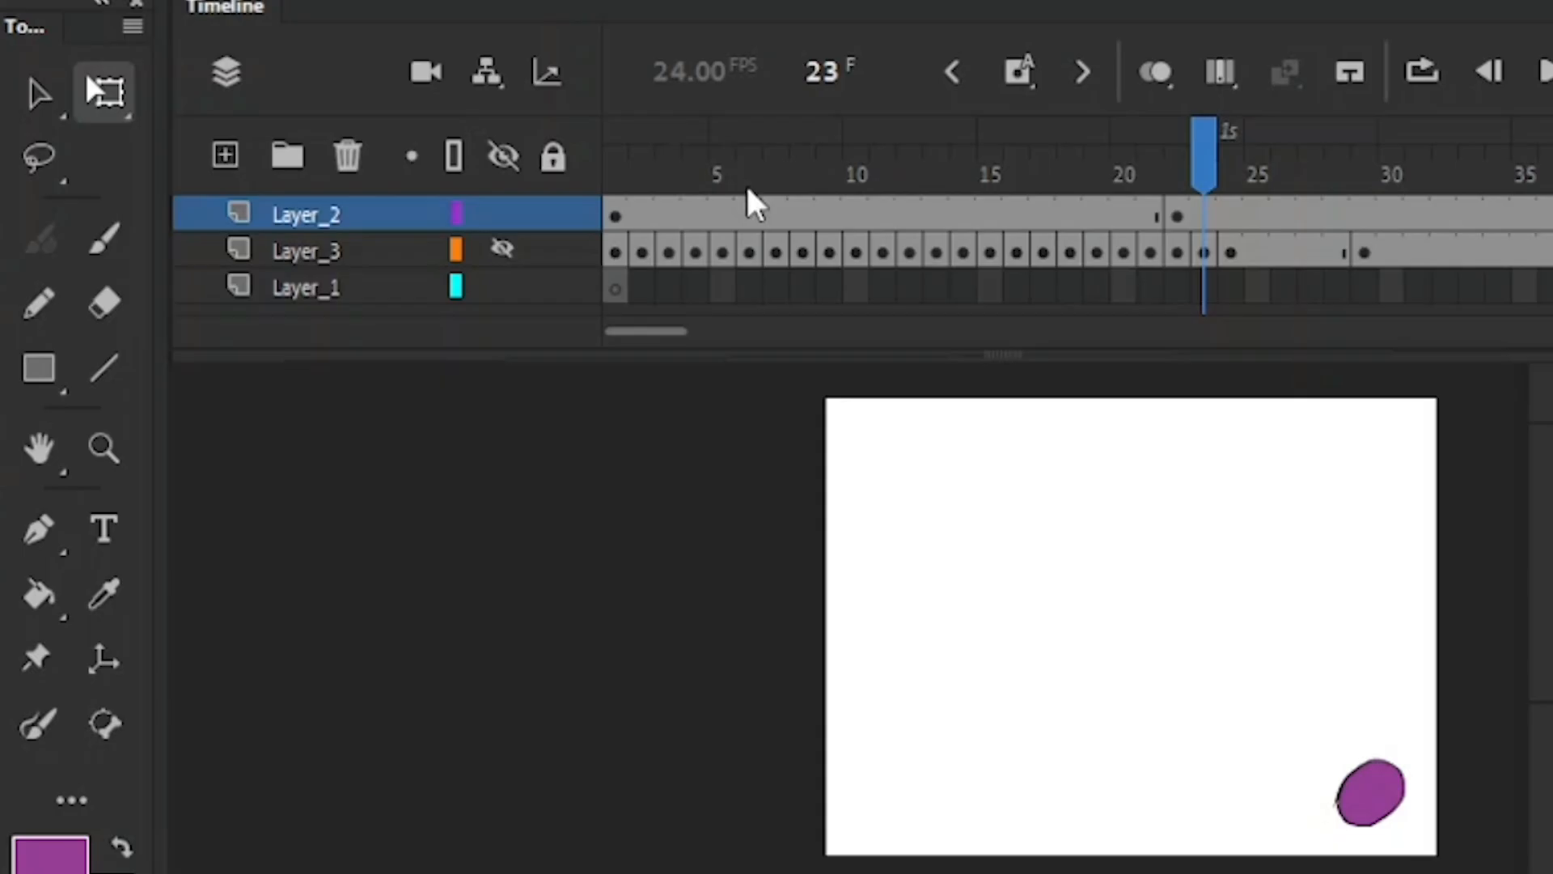
Turn on onion skinning and step back and forth around frame 22 to check the ghosted ball positions
click(1155, 72)
key(comma)
key(comma)
key(period)
key(comma)
key(period)
key(comma)
key(period)
key(comma)
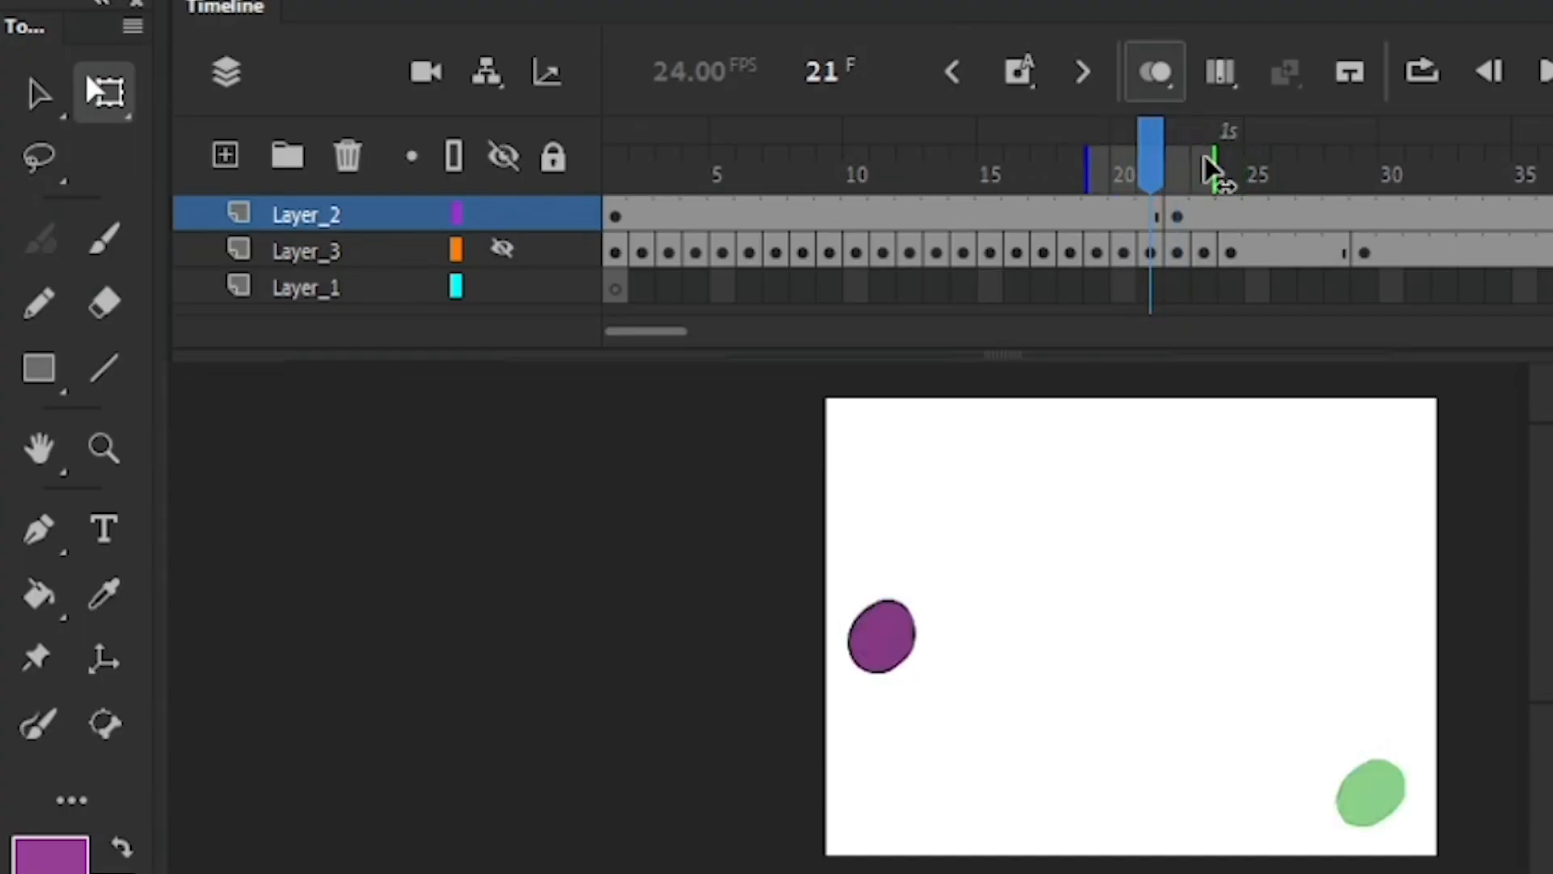
In frame 3 of Layer_2, move the purple ball diagonally up and to the right of its starting position
click(694, 174)
key(comma)
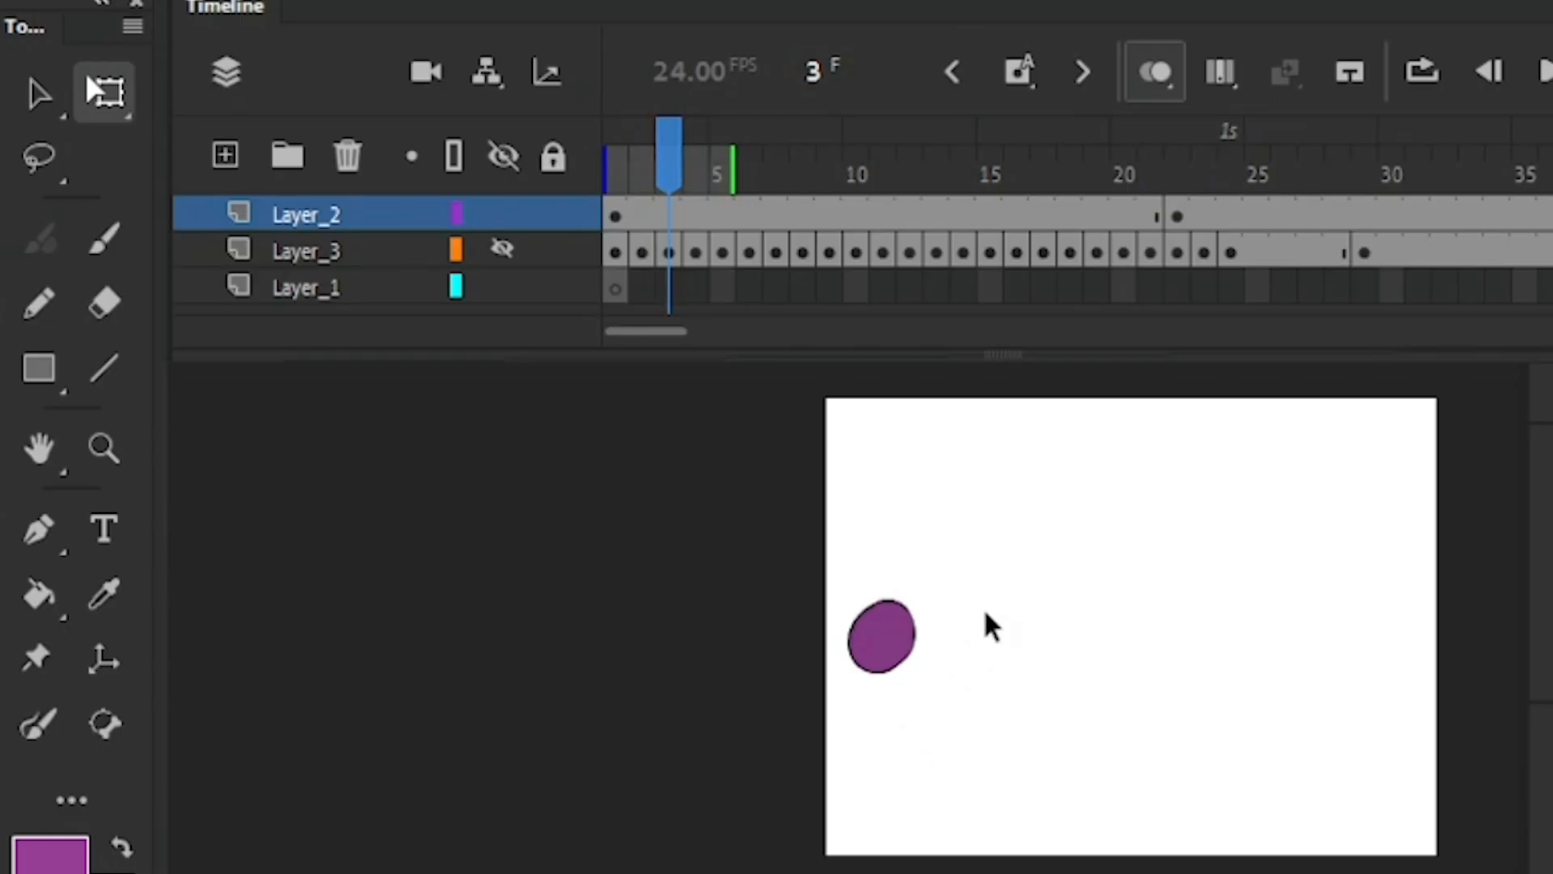
mouse_move(934, 581)
mouse_down()
mouse_move(832, 609)
mouse_move(930, 599)
mouse_up()
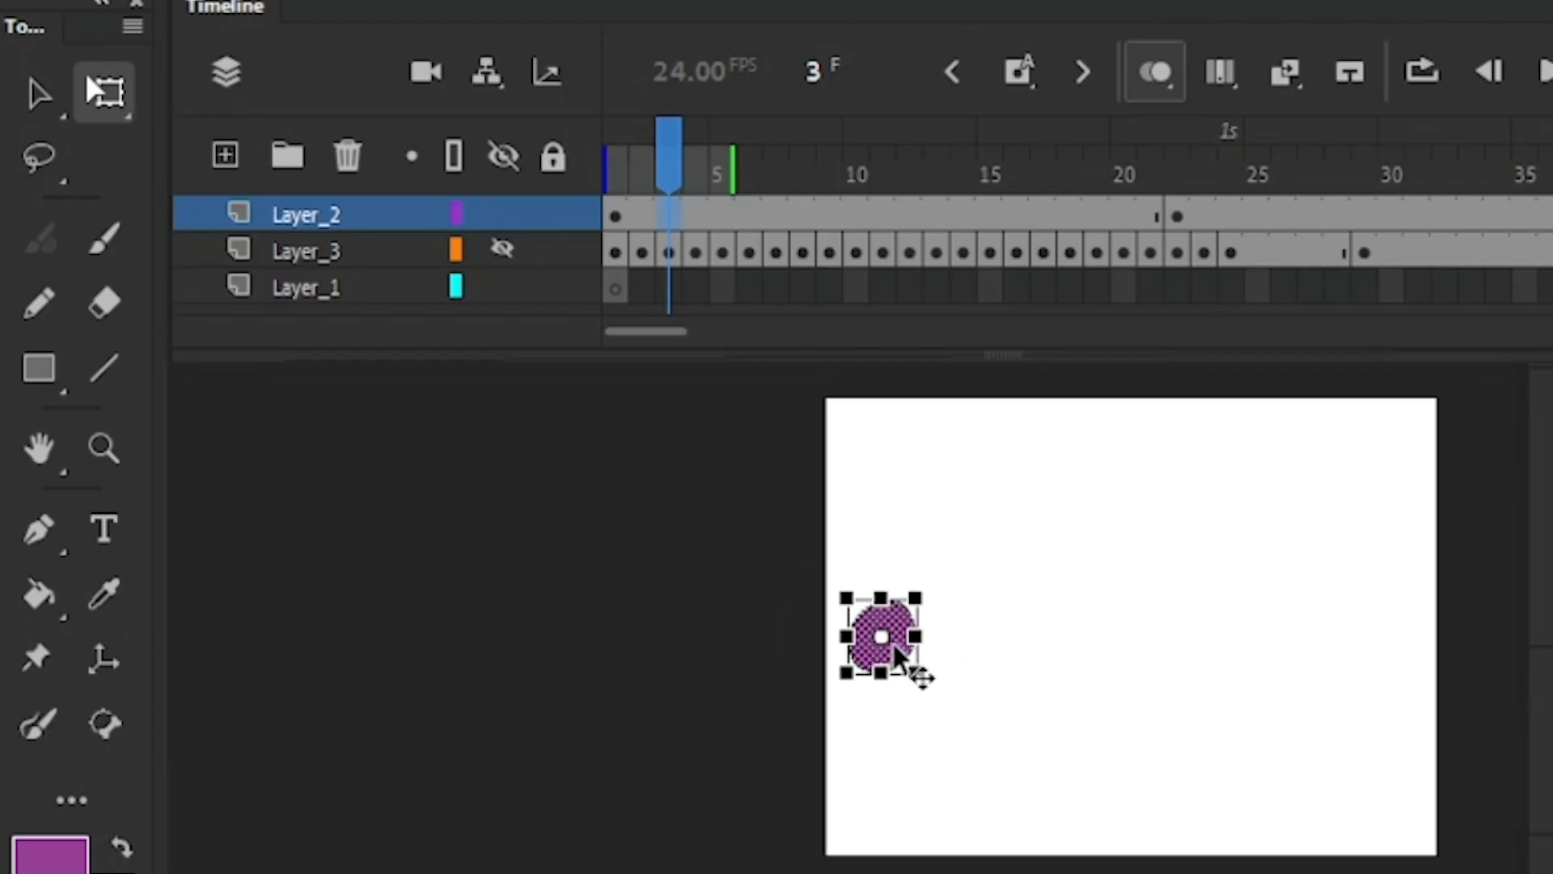
drag(894, 658, 966, 566)
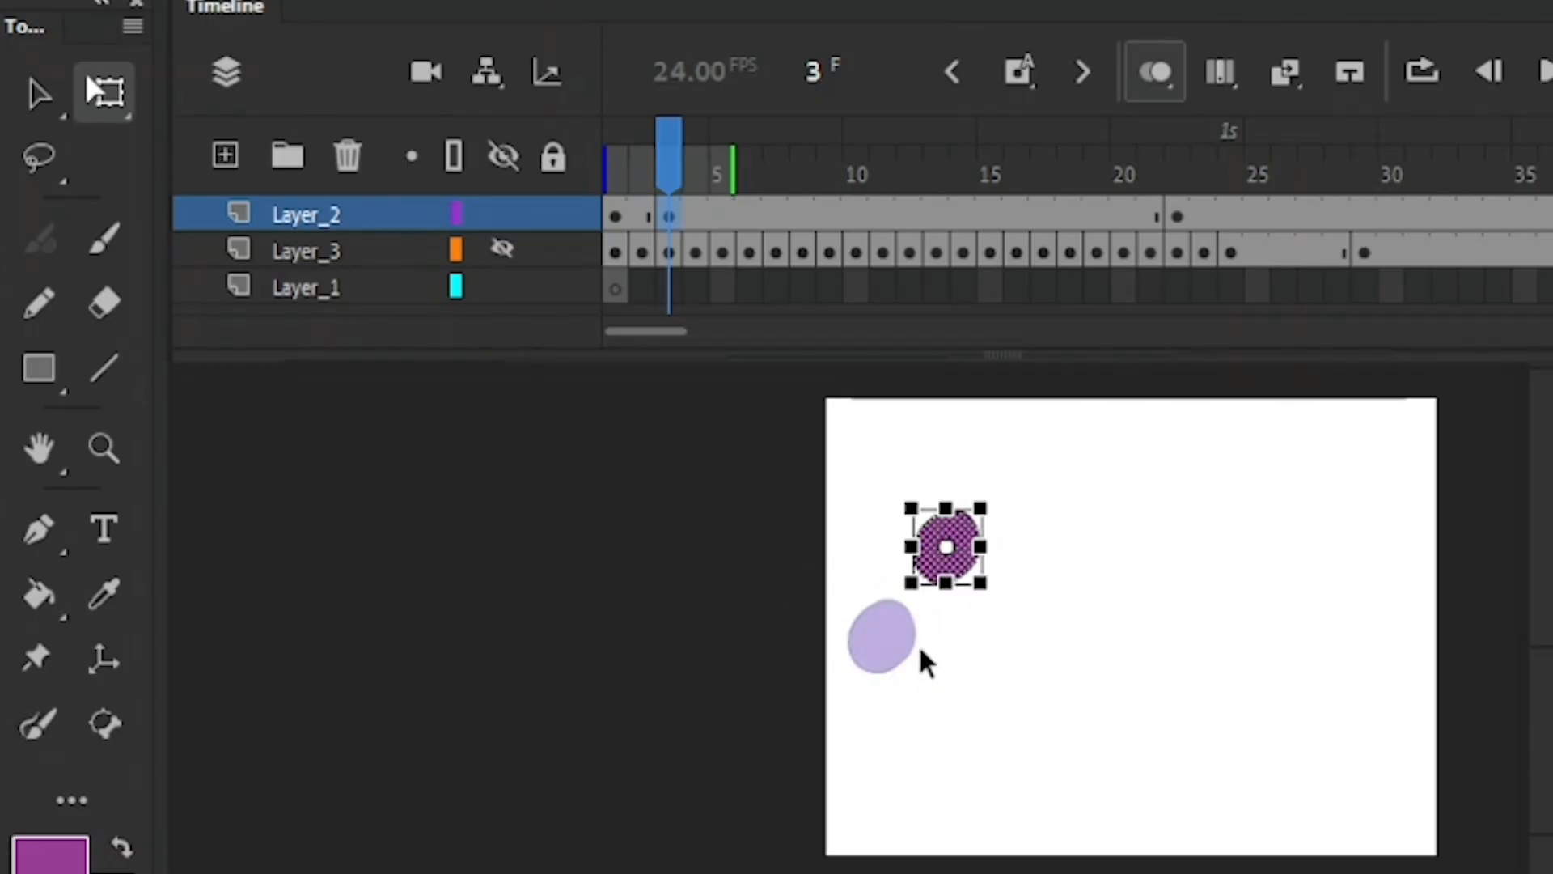
click(954, 684)
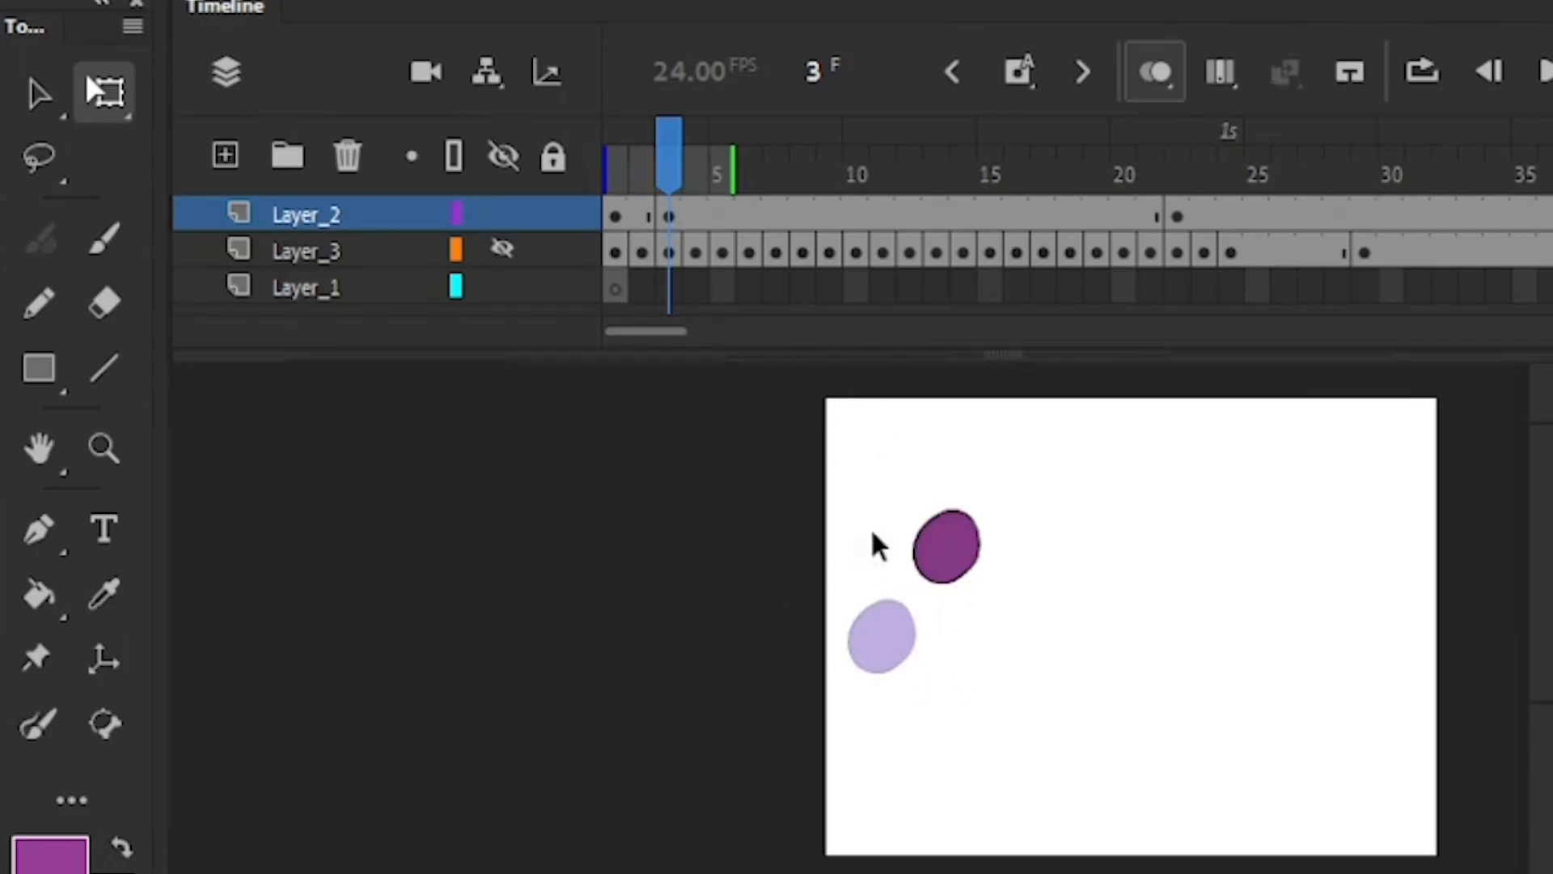
Add a keyframe at frame 5 of Layer_2 and stretch the ball vertically, then scale it up
key(period)
key(period)
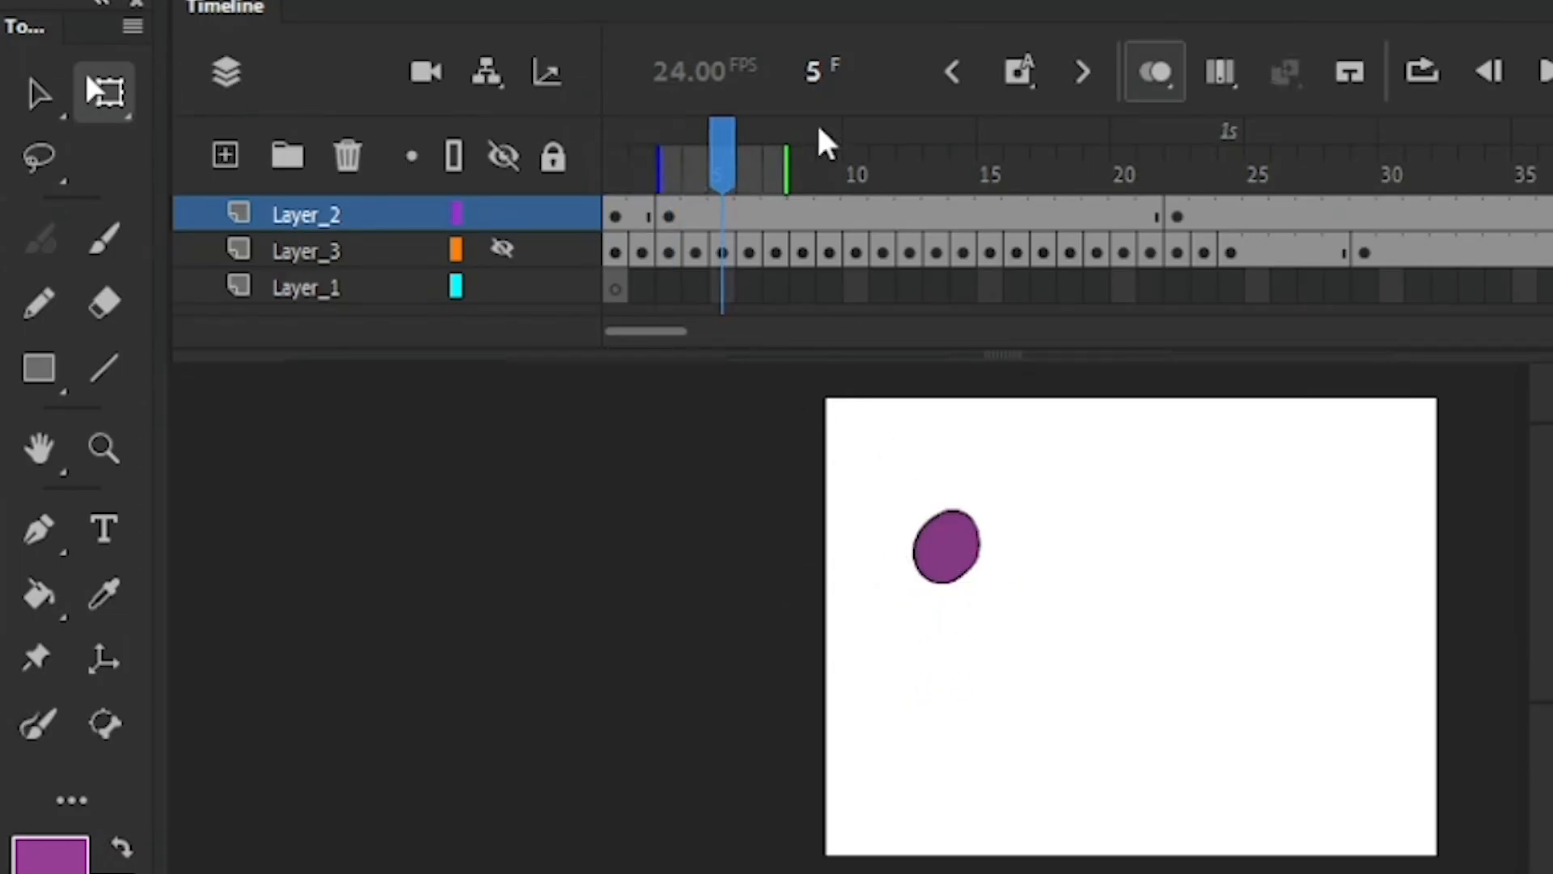
click(1021, 74)
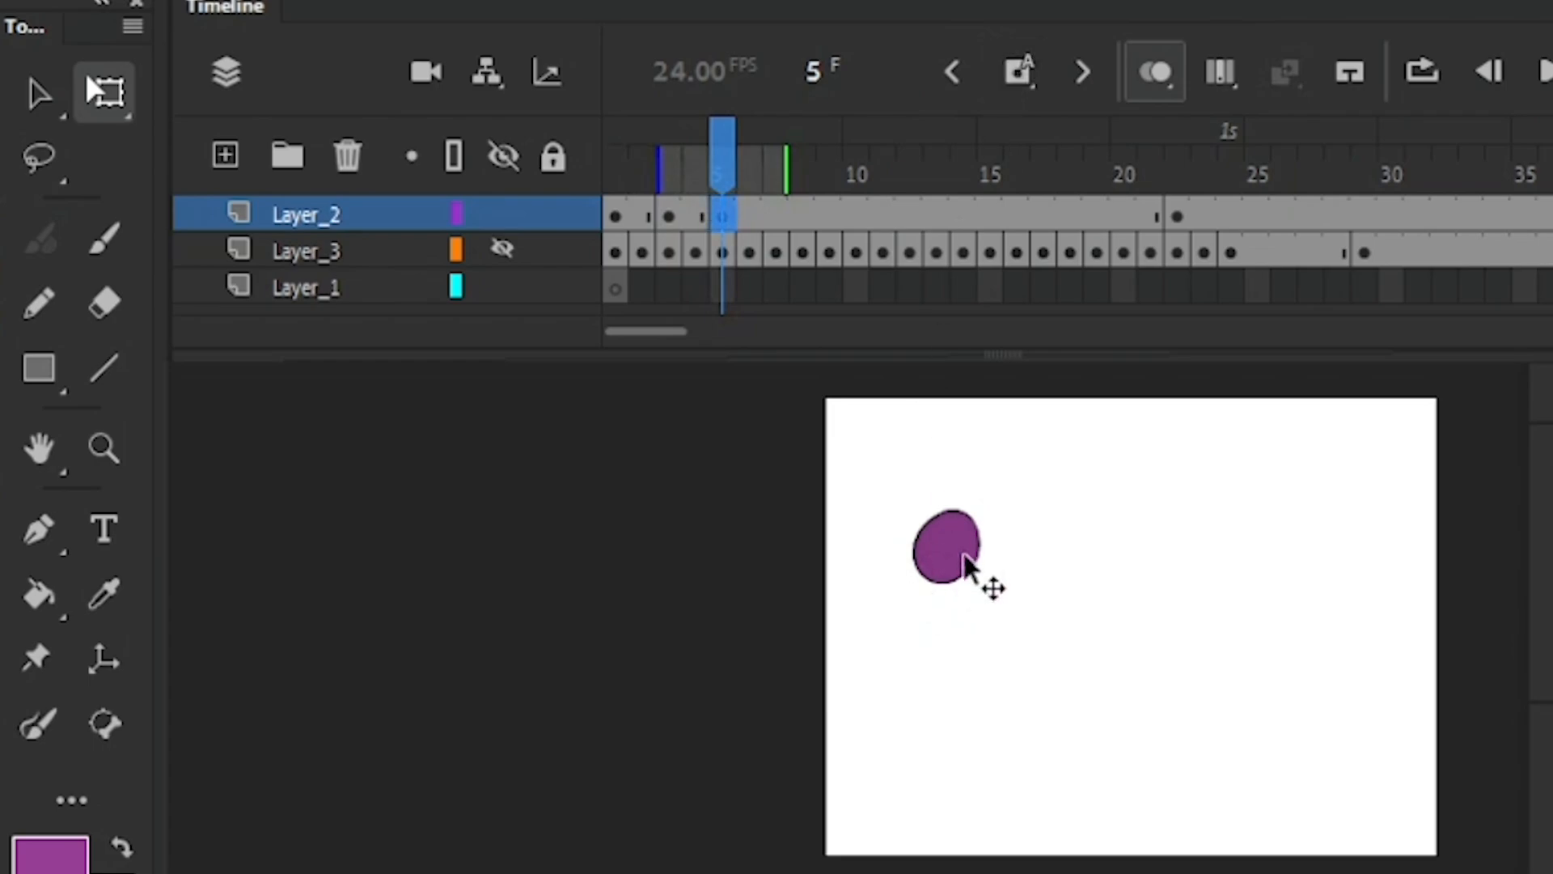
drag(1034, 486, 877, 579)
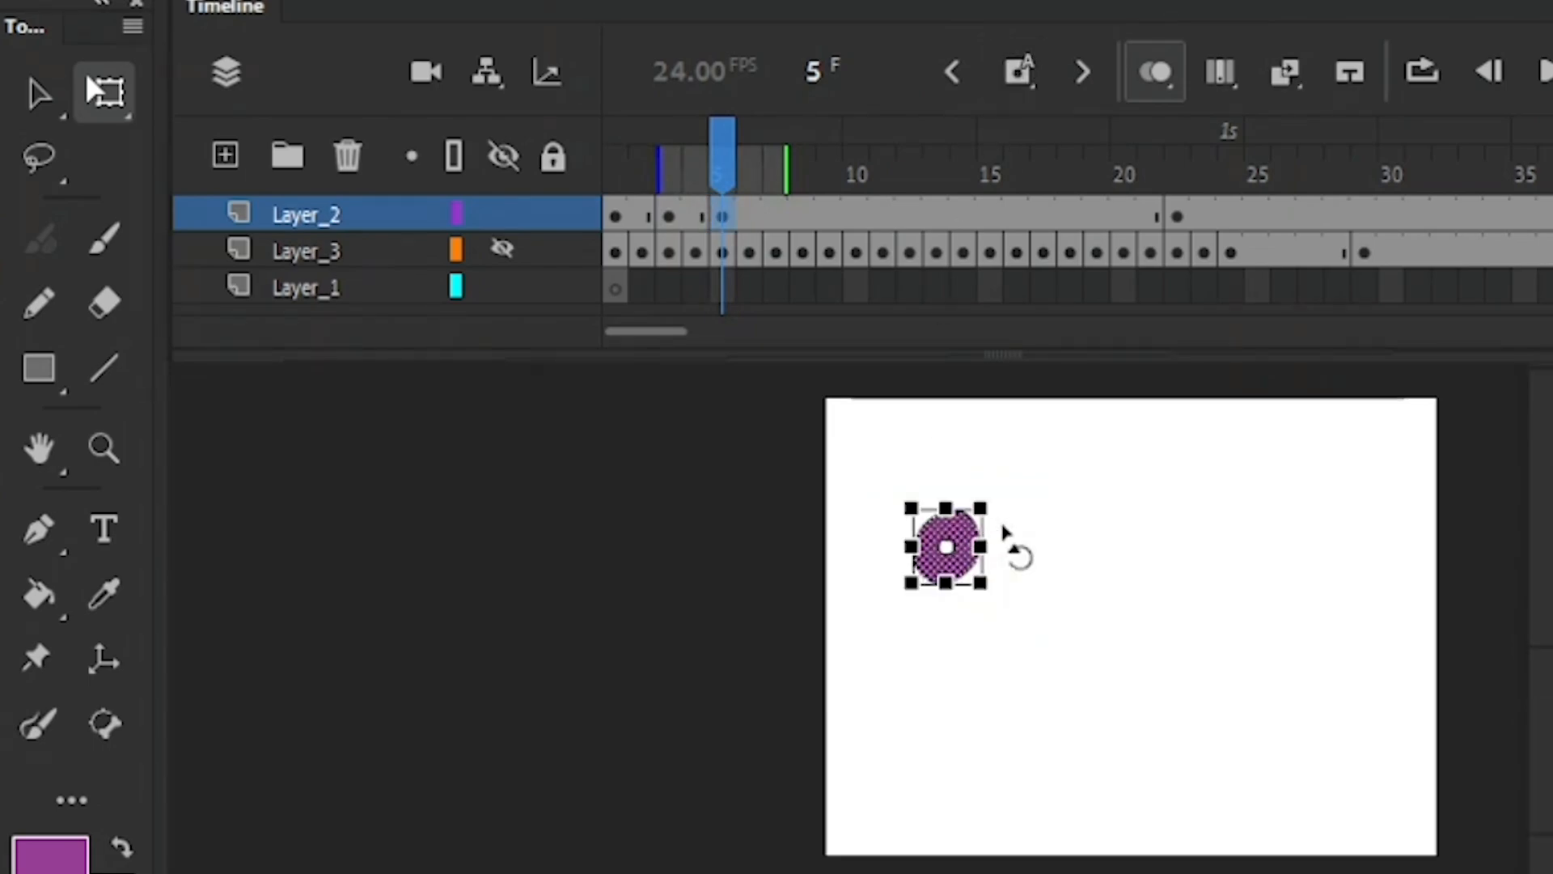
drag(989, 510, 982, 493)
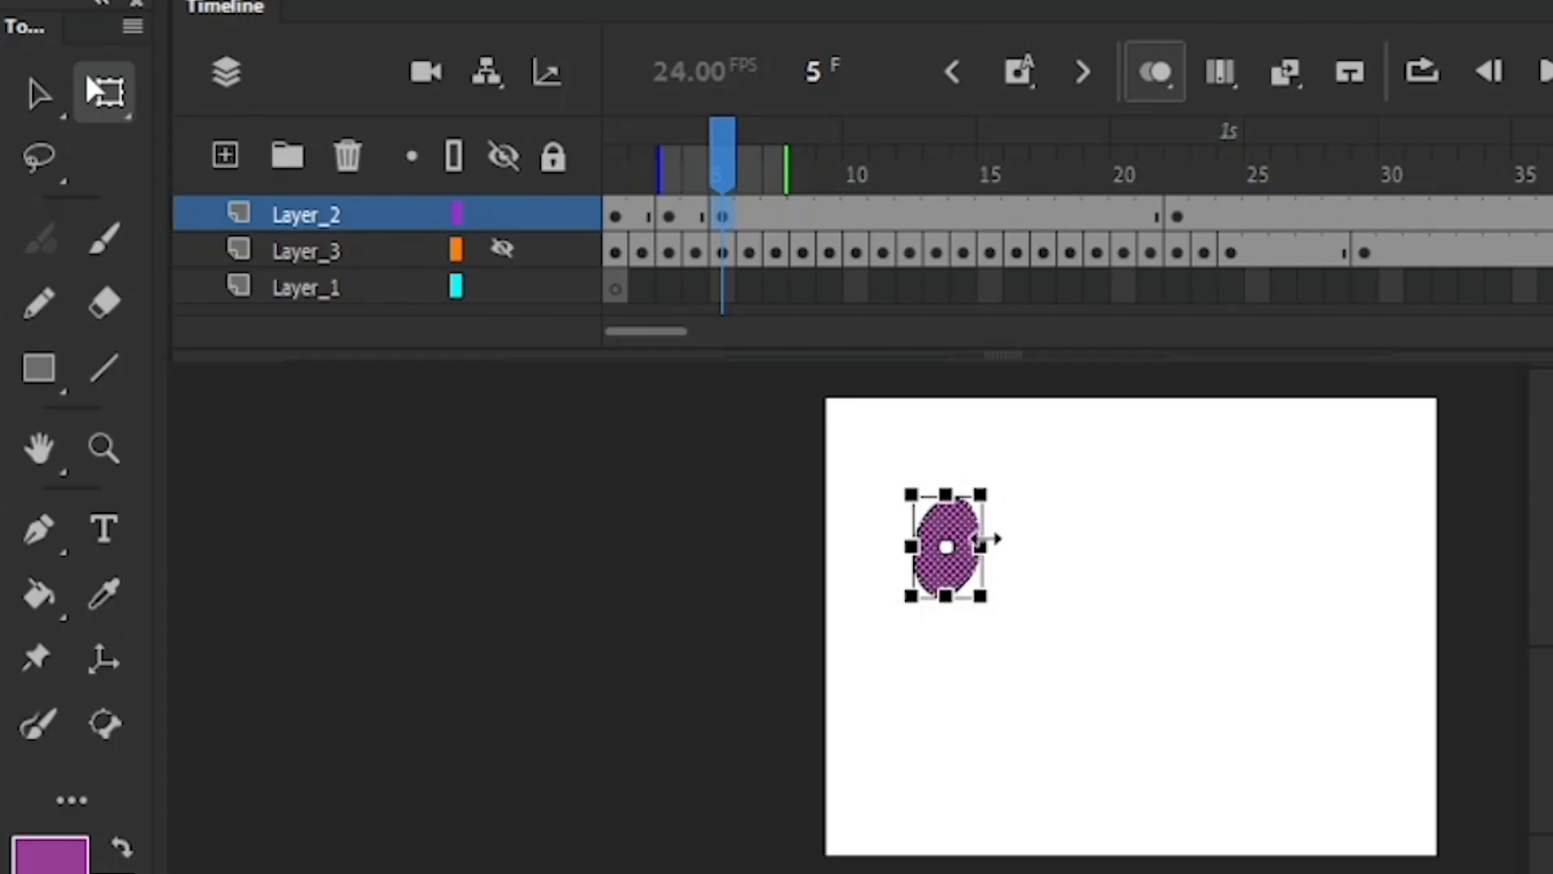
mouse_move(987, 536)
mouse_down()
mouse_move(1015, 537)
mouse_move(987, 536)
mouse_move(955, 478)
mouse_up()
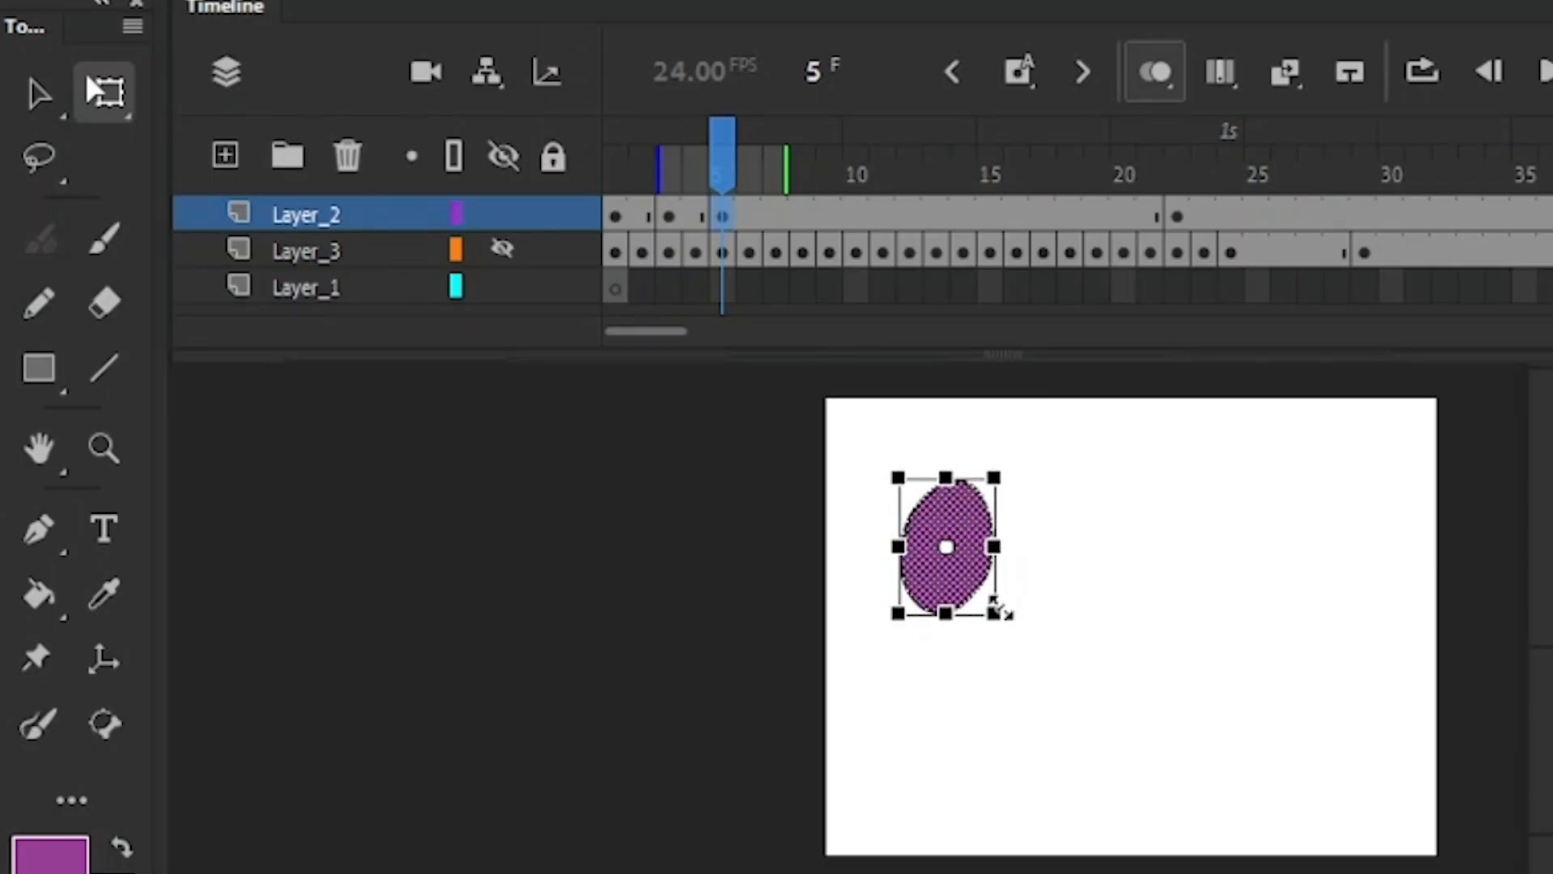
Undo the ball's enlargement in frame 5, going back to the tall, narrow ellipse
key(ctrl+z)
key(ctrl+z)
key(ctrl+z)
key(ctrl+z)
key(ctrl+y)
key(ctrl+y)
key(ctrl+z)
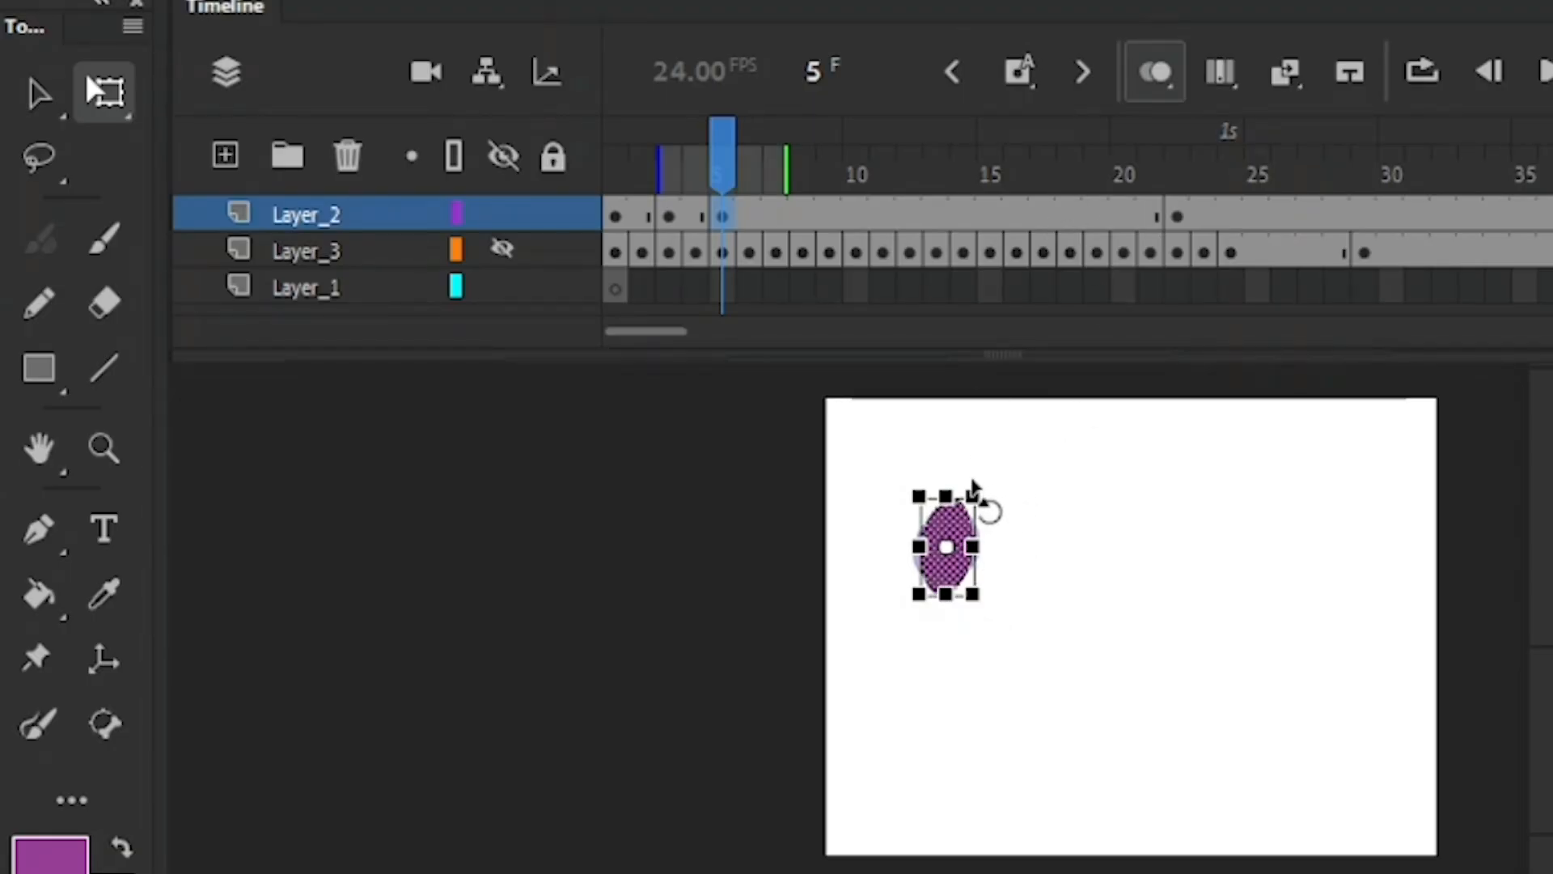
Tilt the stretched ball clockwise in frame 5 and move it diagonally up and right, just ahead of its ghosted position
drag(980, 477, 1003, 485)
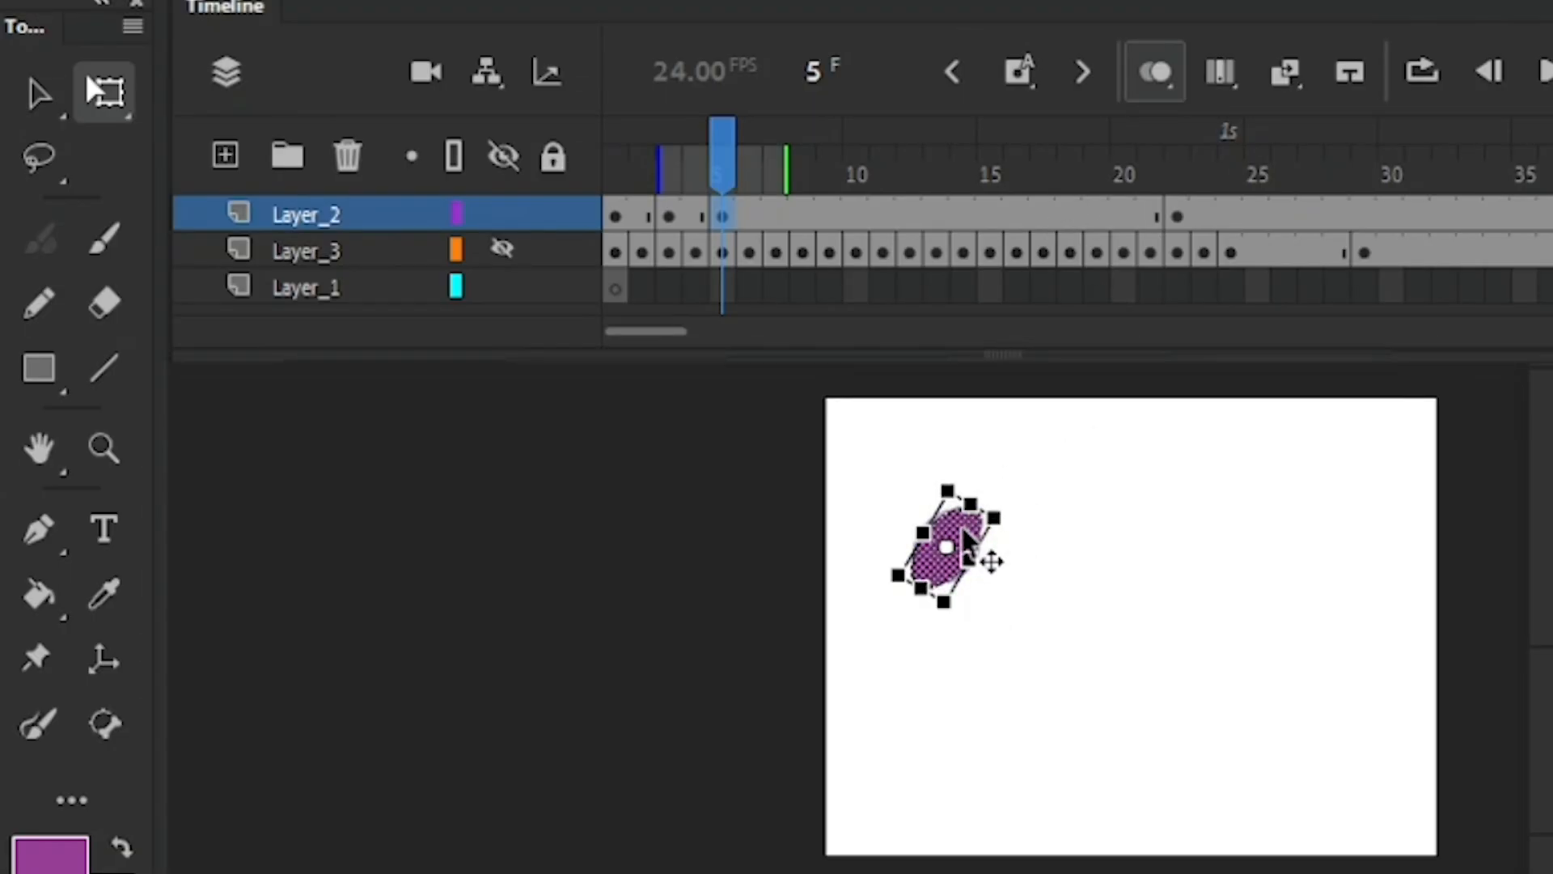
drag(969, 537, 1006, 493)
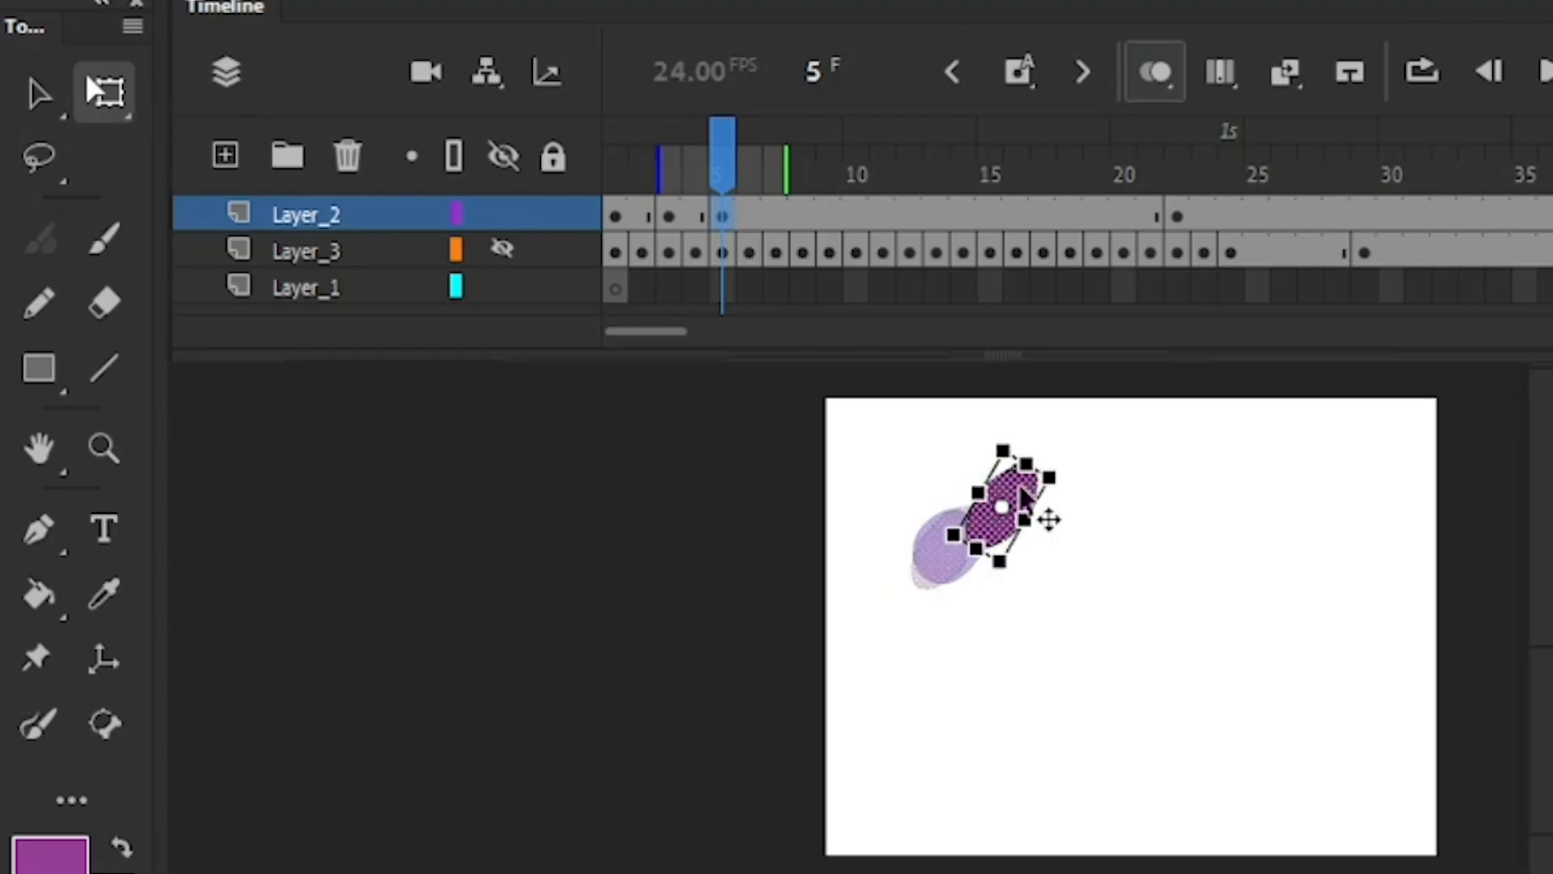
click(1128, 546)
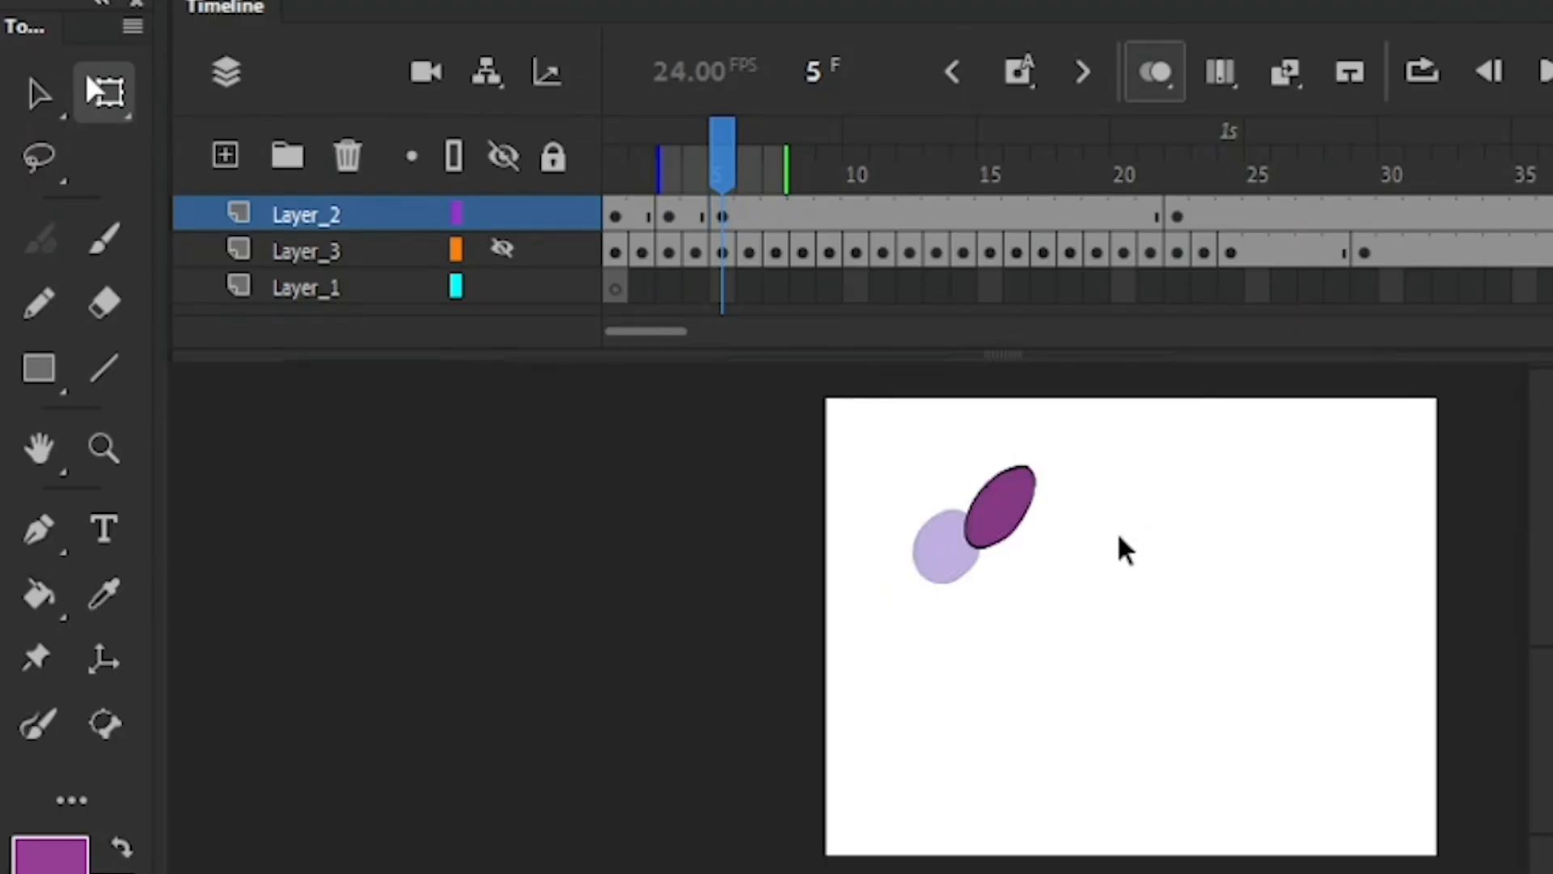
In frame 7 of Layer_2, rotate the ball further clockwise and move it up and right of the previous pose
drag(716, 166, 775, 166)
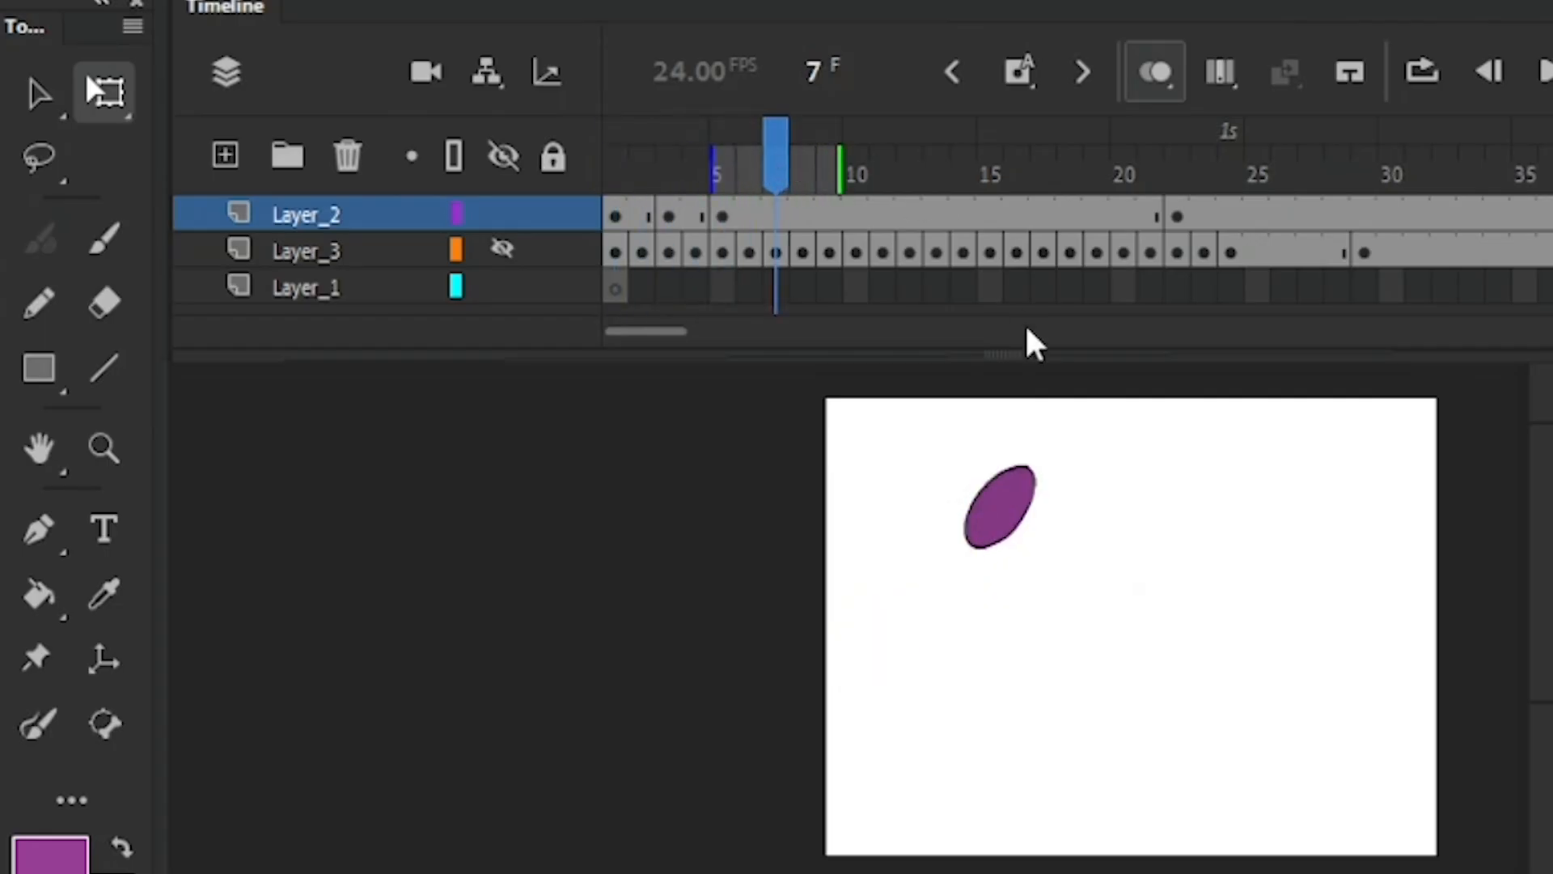
drag(1063, 439, 929, 603)
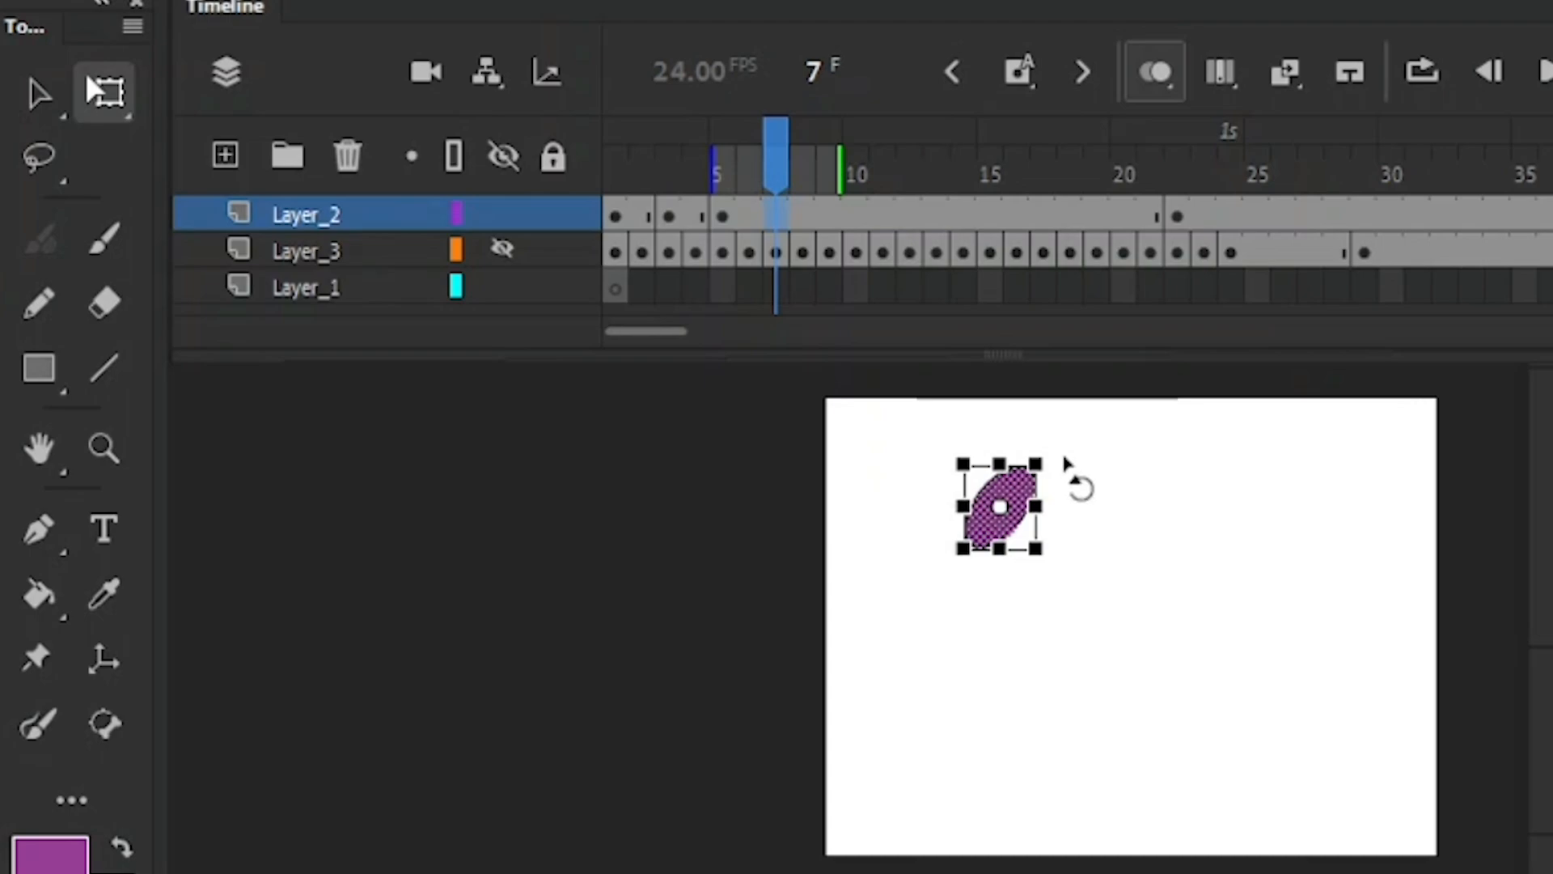
drag(1040, 440, 1088, 465)
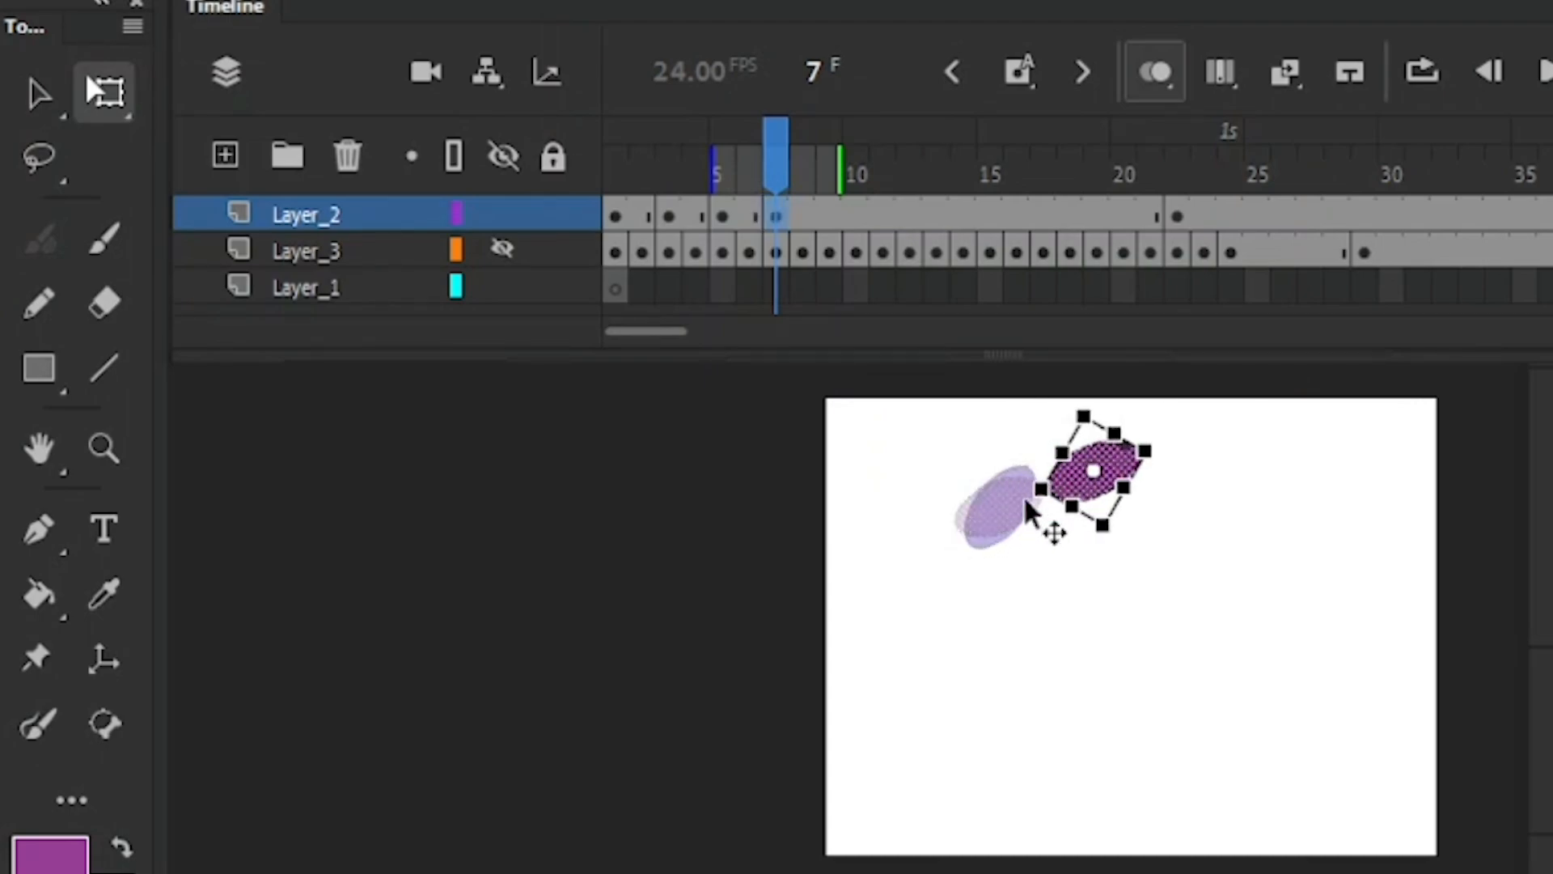
Add a keyframe at frame 9, move the ball right and rotate it clockwise so it tilts slightly downward at the arc's peak
click(780, 166)
key(period)
key(period)
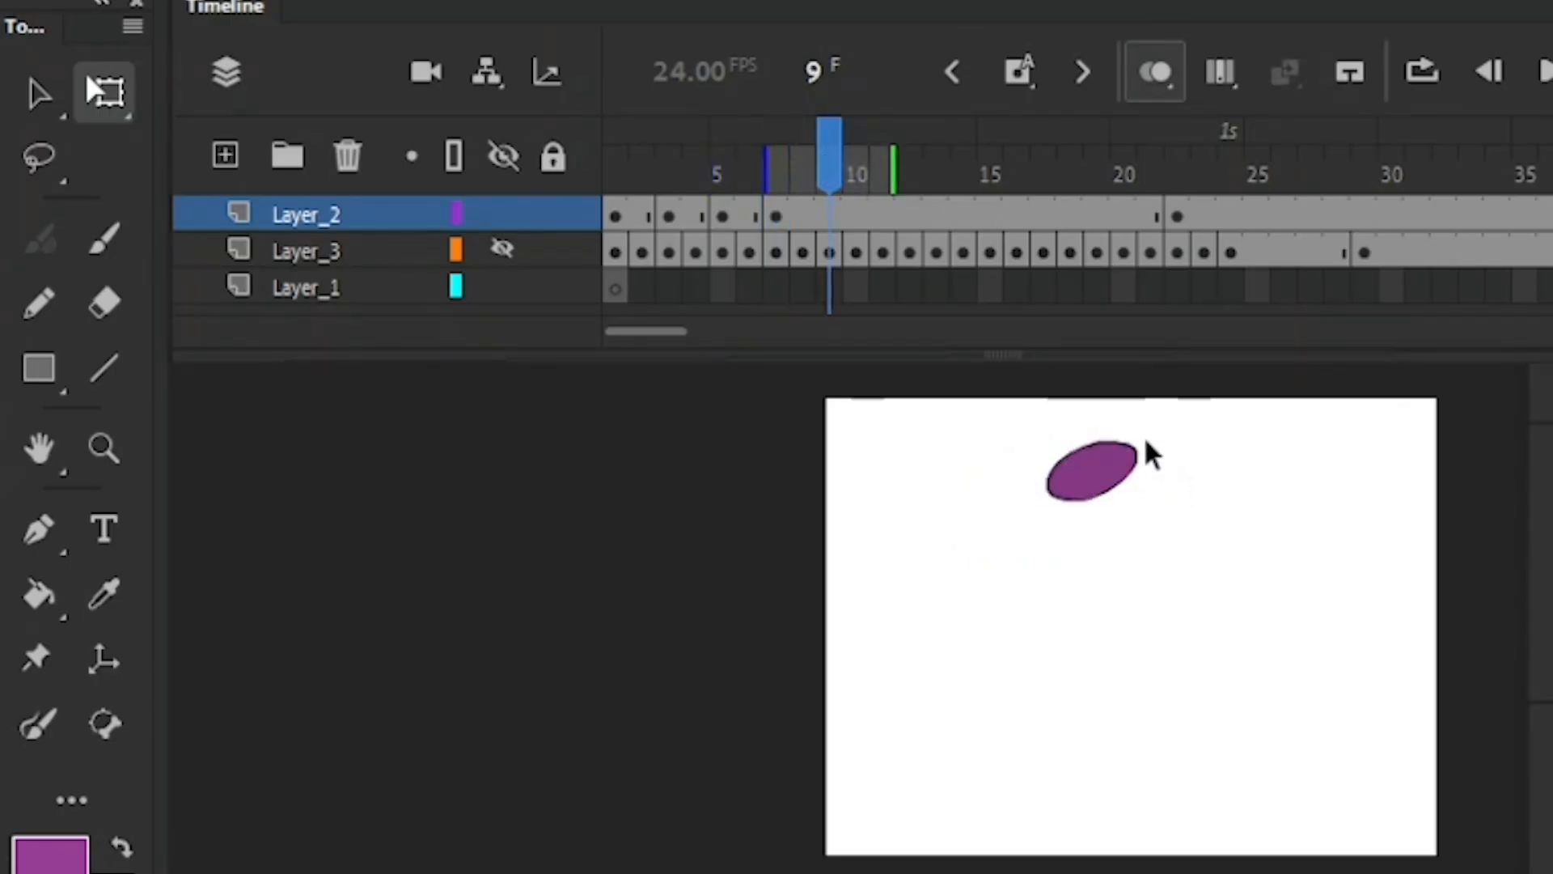
click(1018, 72)
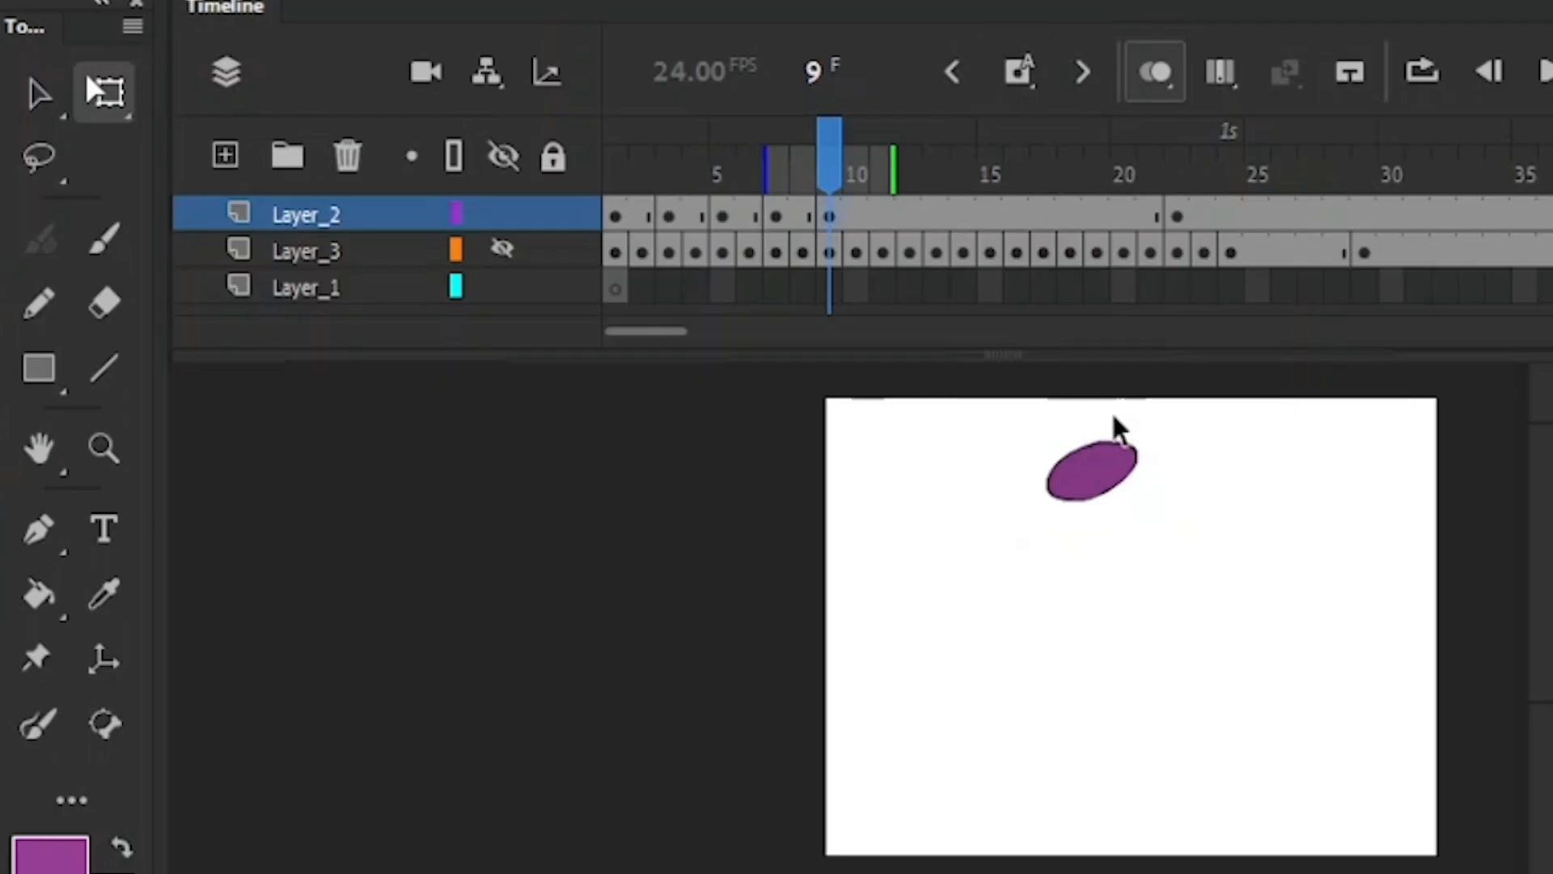
drag(1139, 434, 984, 564)
drag(1142, 421, 1147, 483)
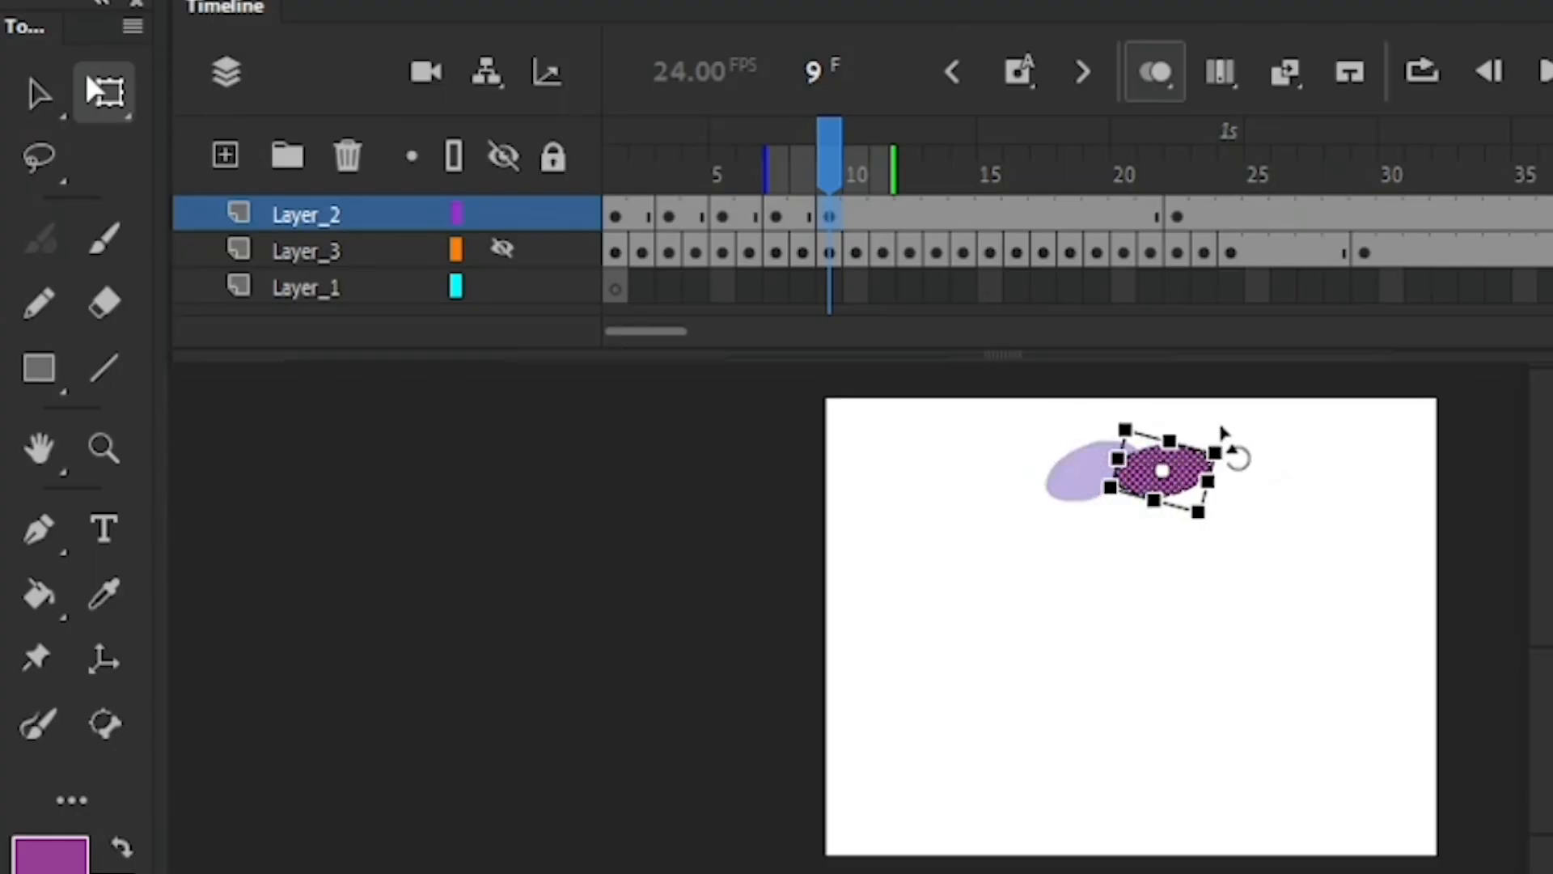
drag(1223, 433, 1230, 444)
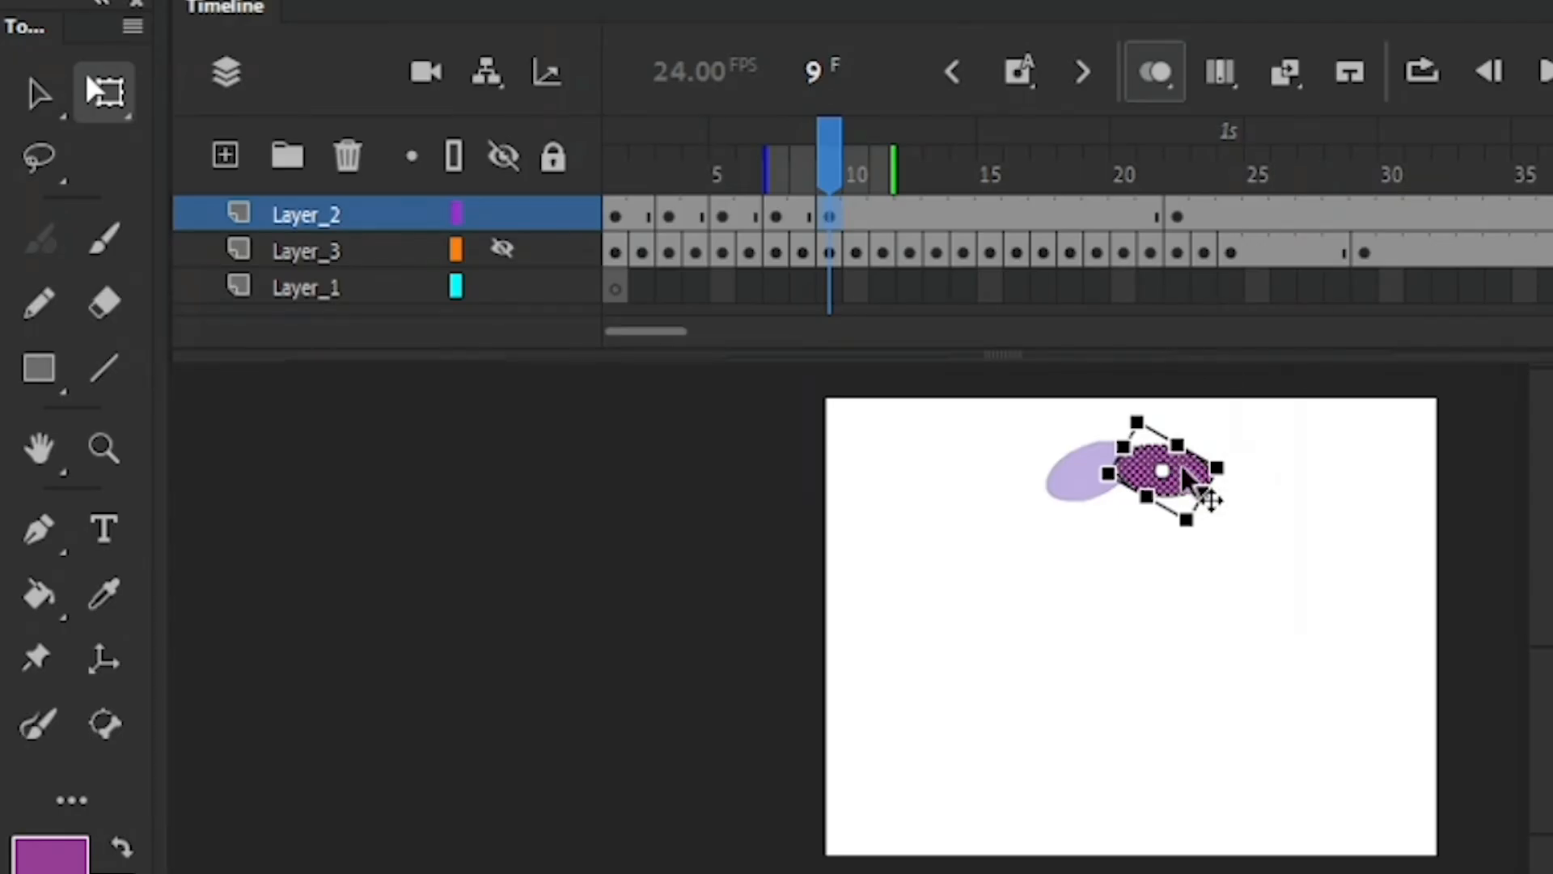
click(1240, 447)
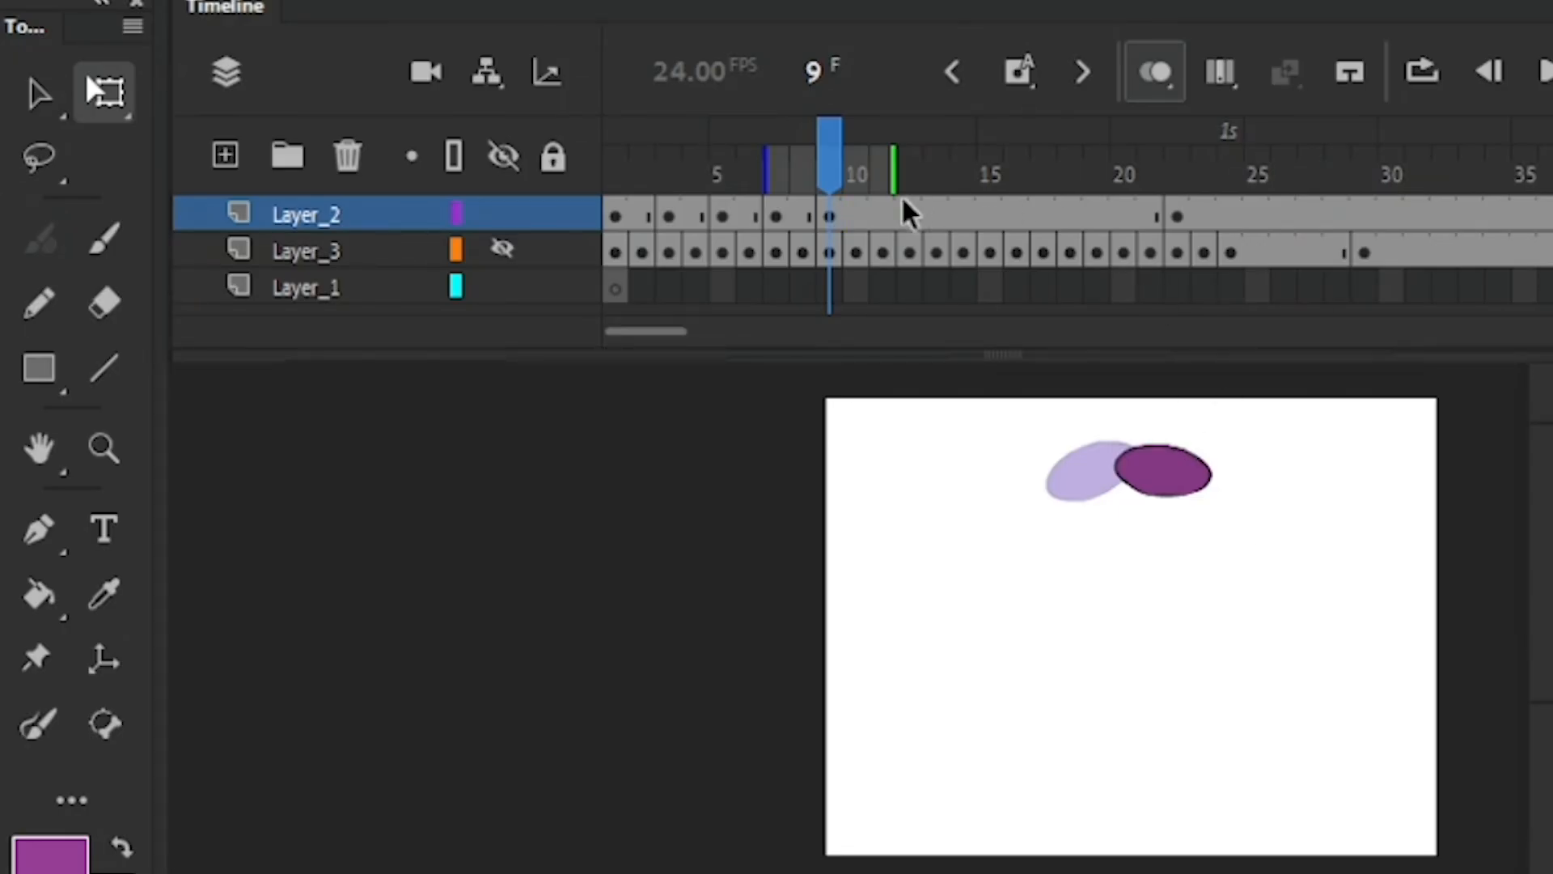
In frame 10, tilt the ball further clockwise, move it down and right along the arc and thicken it slightly
key(period)
key(period)
key(comma)
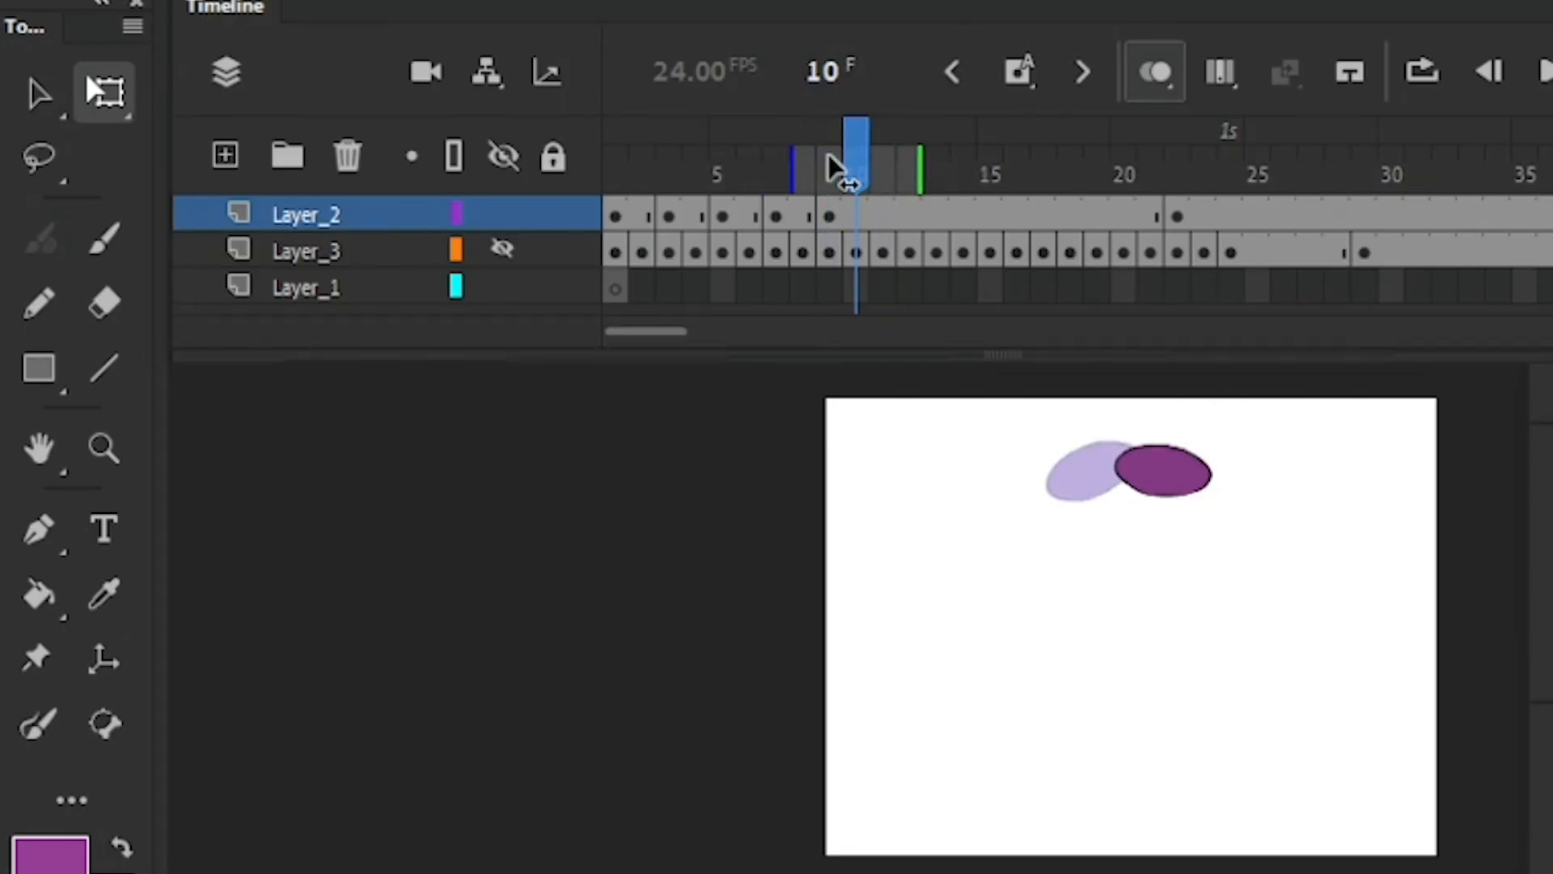
drag(1230, 436, 1032, 558)
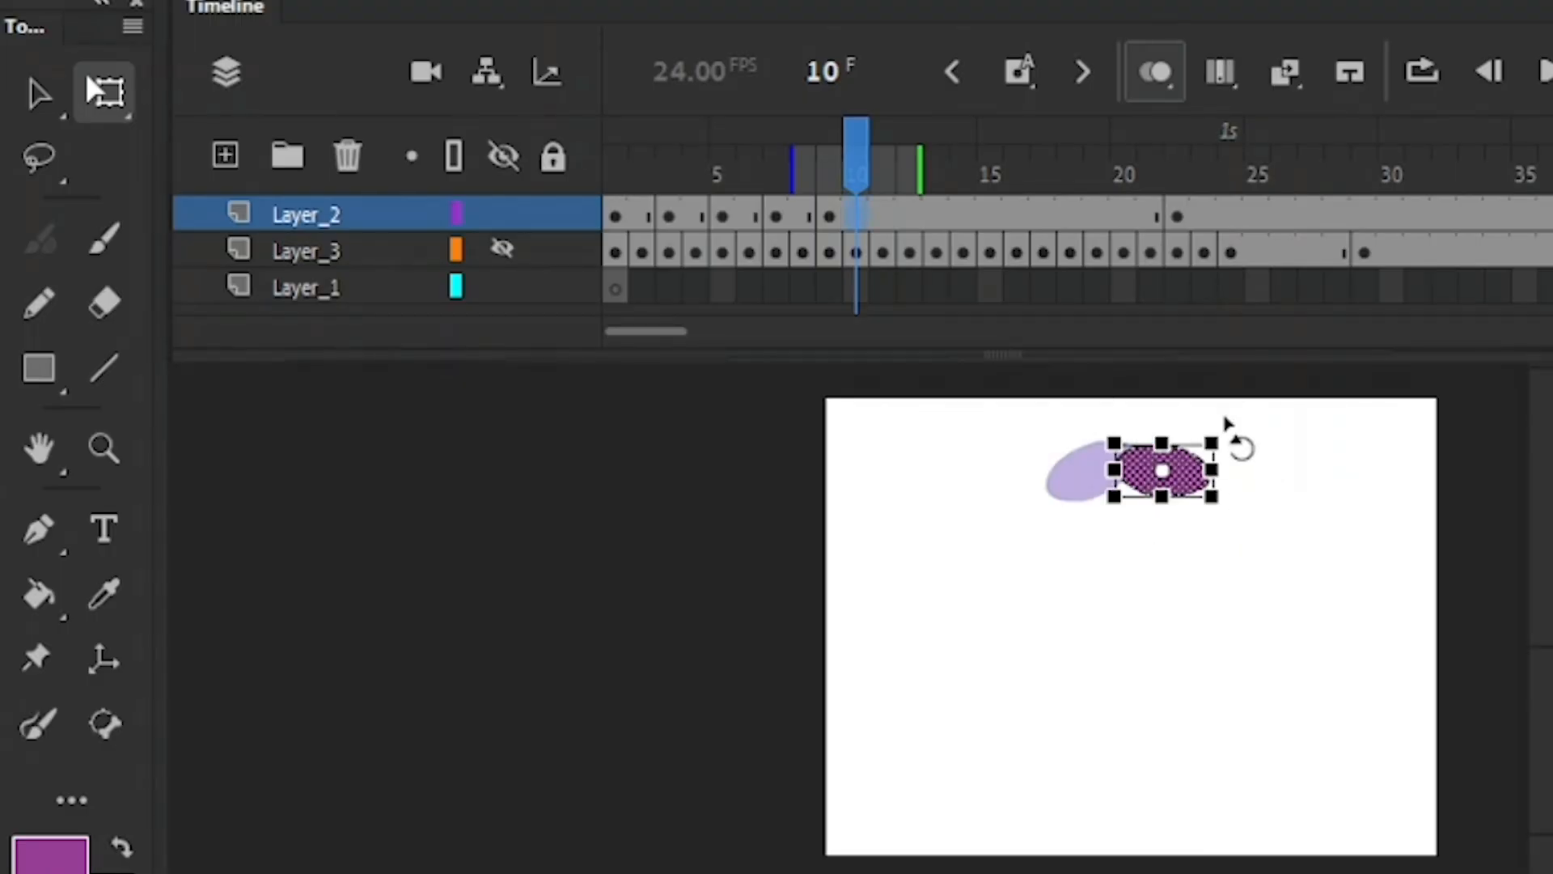
drag(1224, 417, 1236, 435)
drag(1186, 479, 1212, 511)
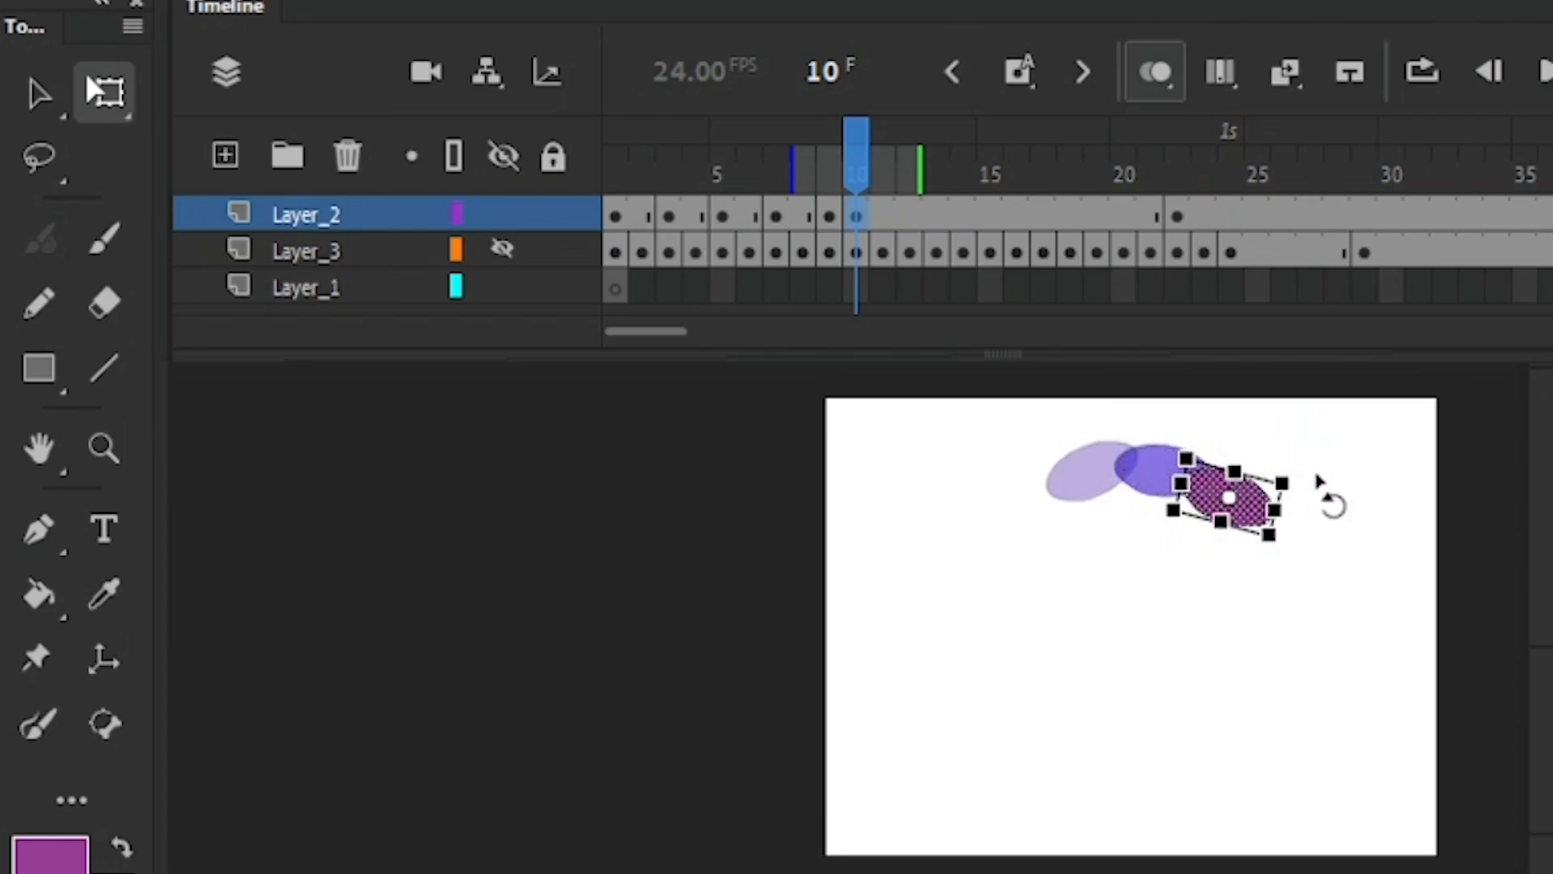
drag(1270, 541, 1270, 544)
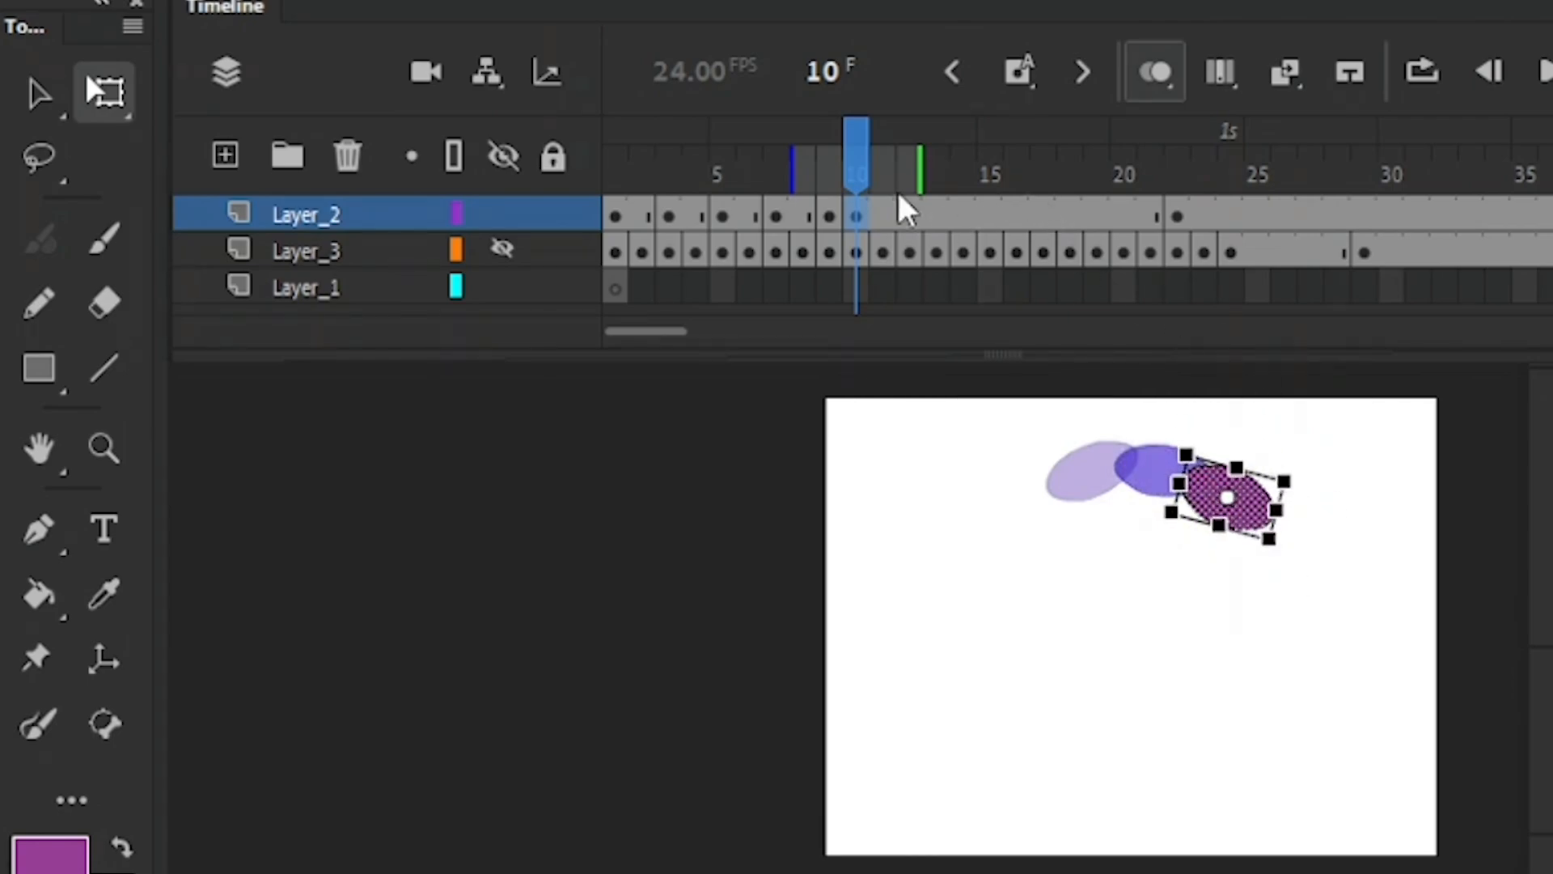
In frame 12 of Layer_2, rotate the ball further clockwise so it points more steeply downward
key(period)
key(period)
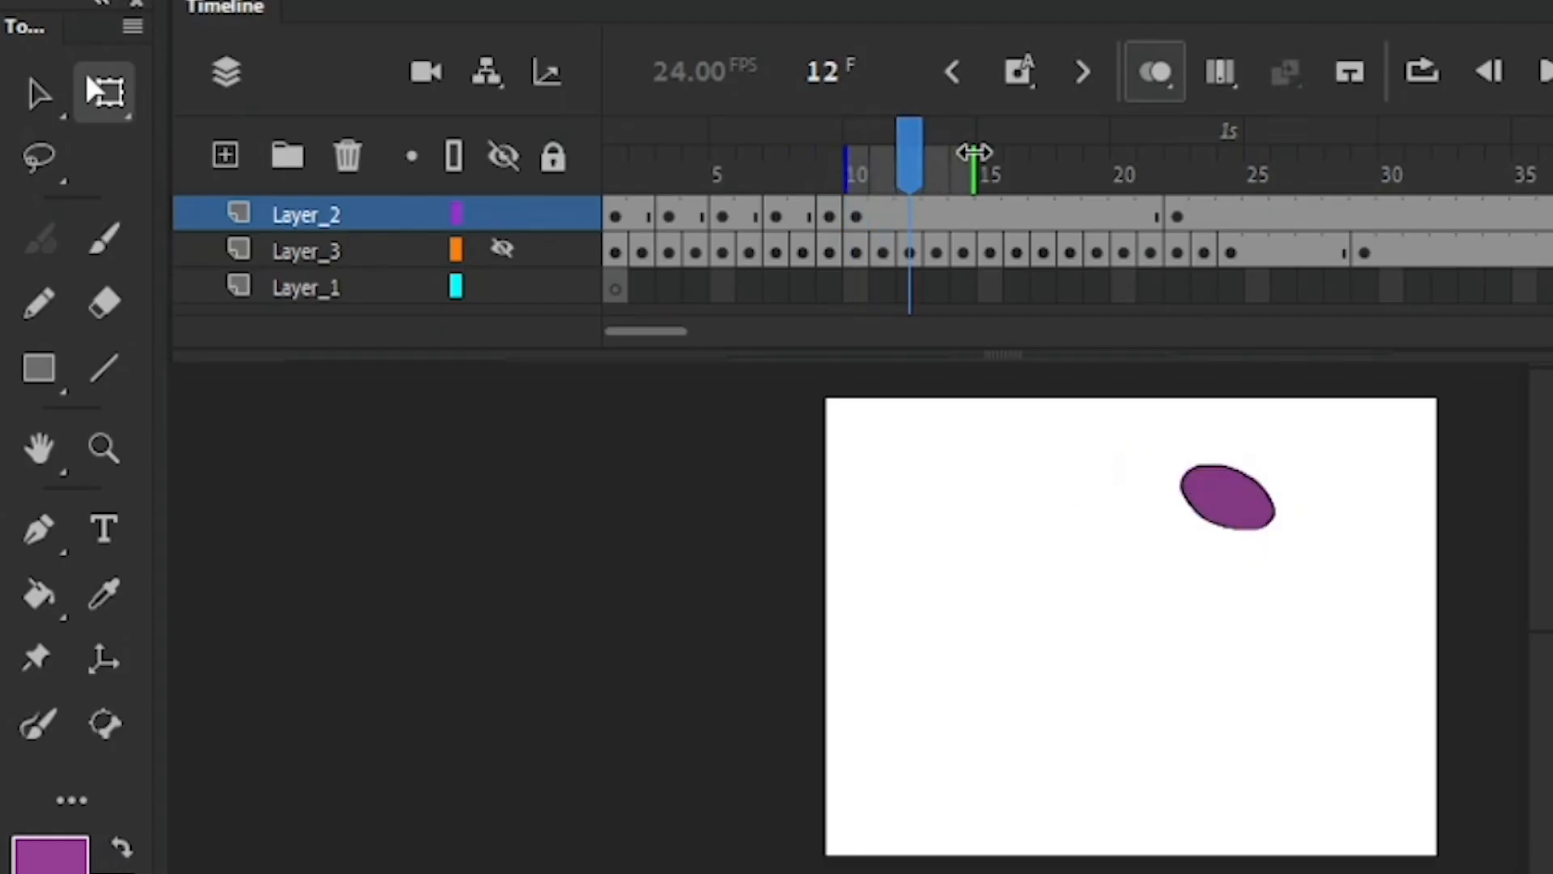
drag(1288, 435, 1088, 595)
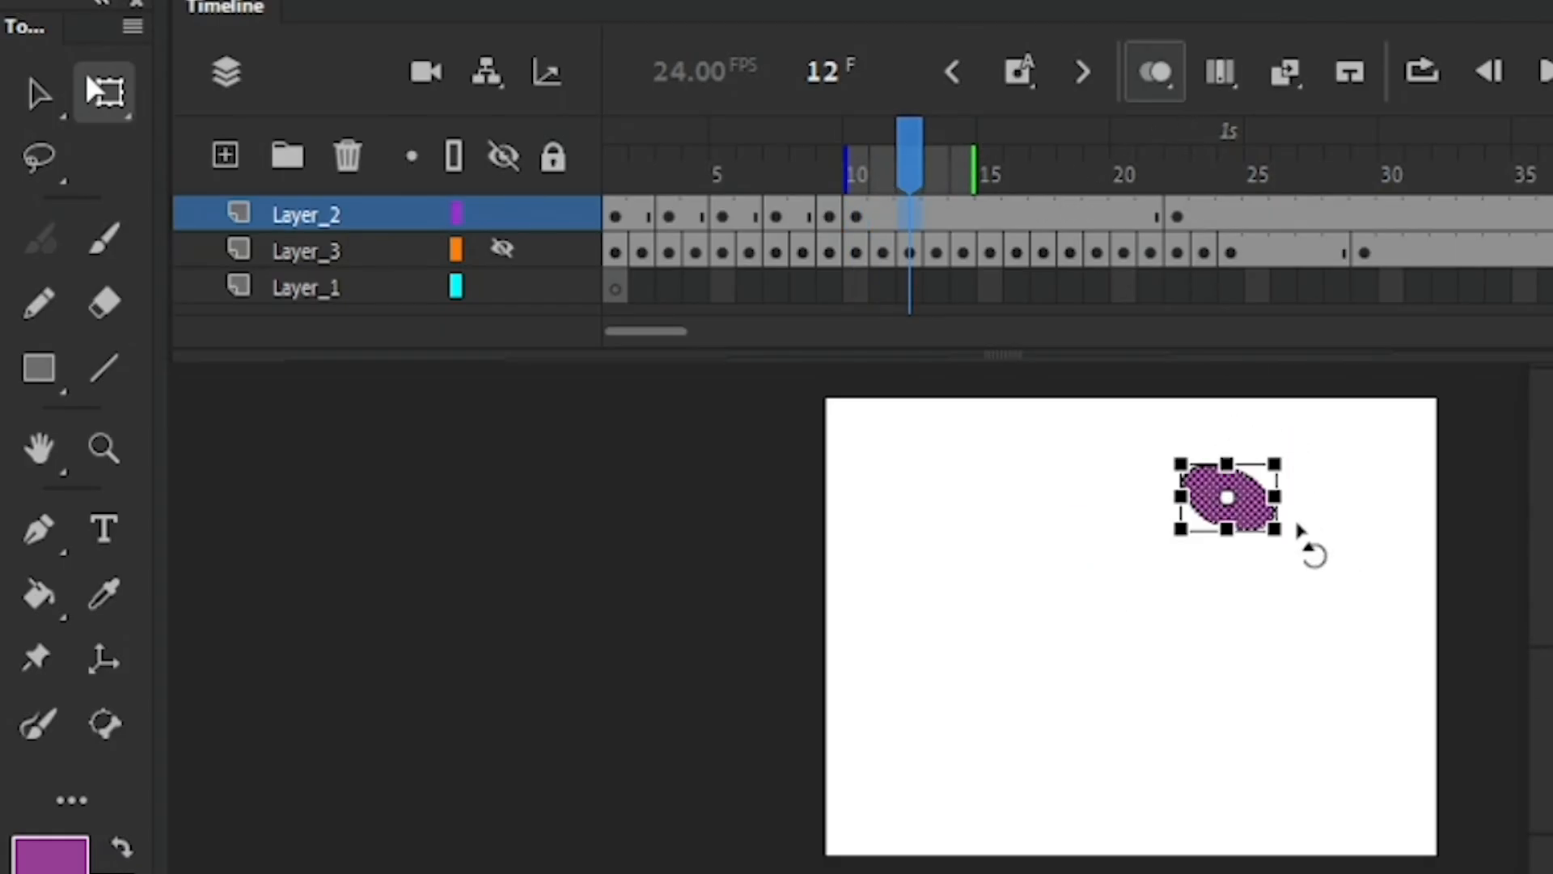
drag(1288, 458, 1289, 477)
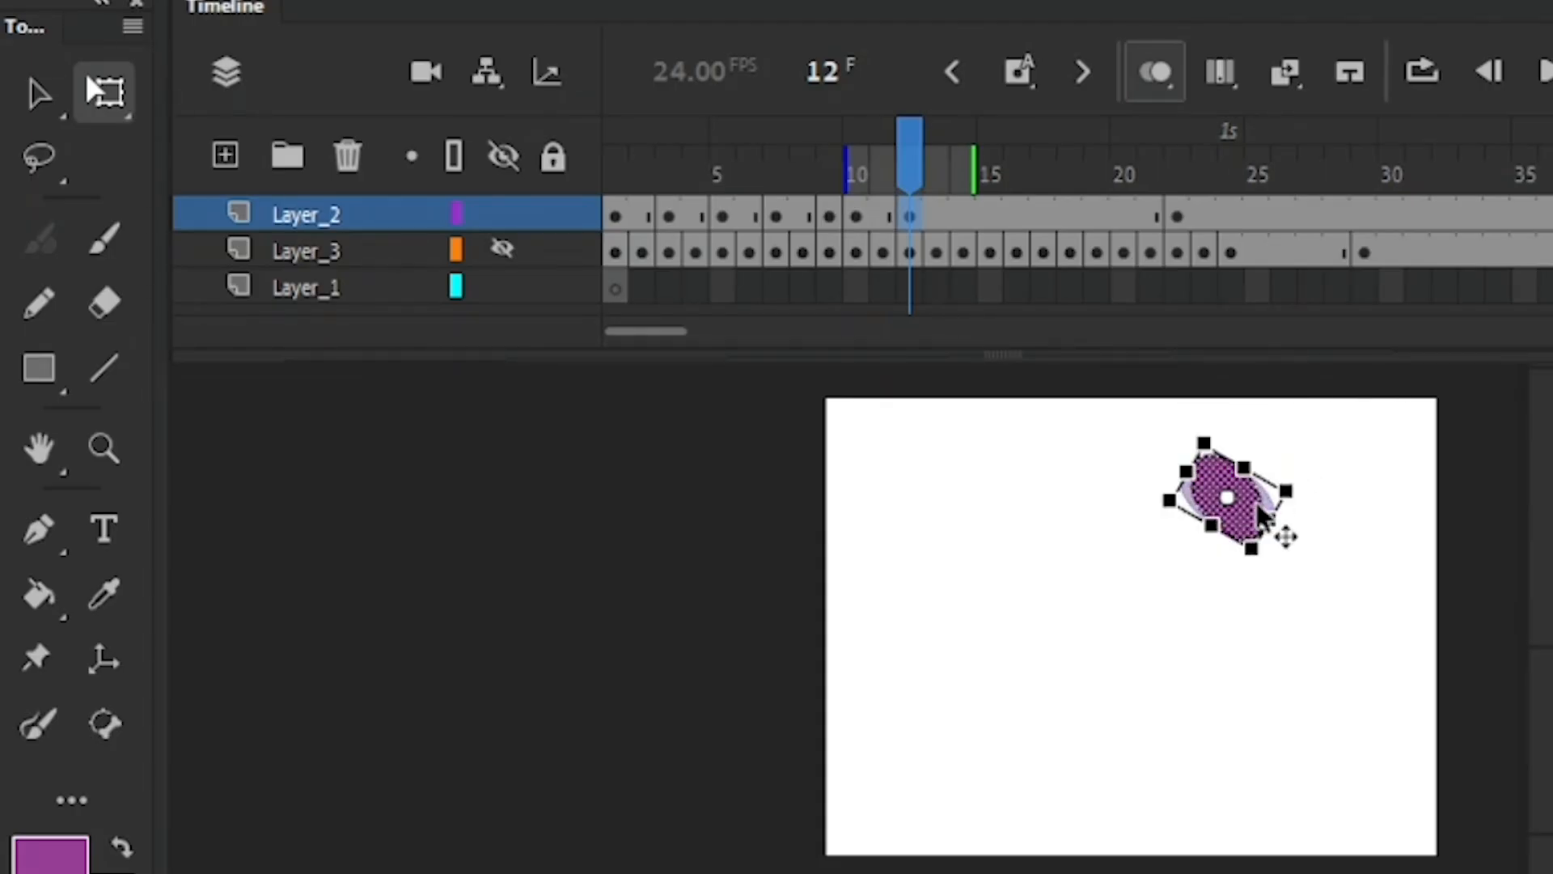
Nudge the frame 12 ball down and right below its previous pose and stretch it slightly
key(shift+Down)
key(shift+Down)
key(shift+Down)
key(shift+Down)
key(shift+Down)
key(shift+Right)
key(shift+Right)
key(shift+Right)
key(shift+Down)
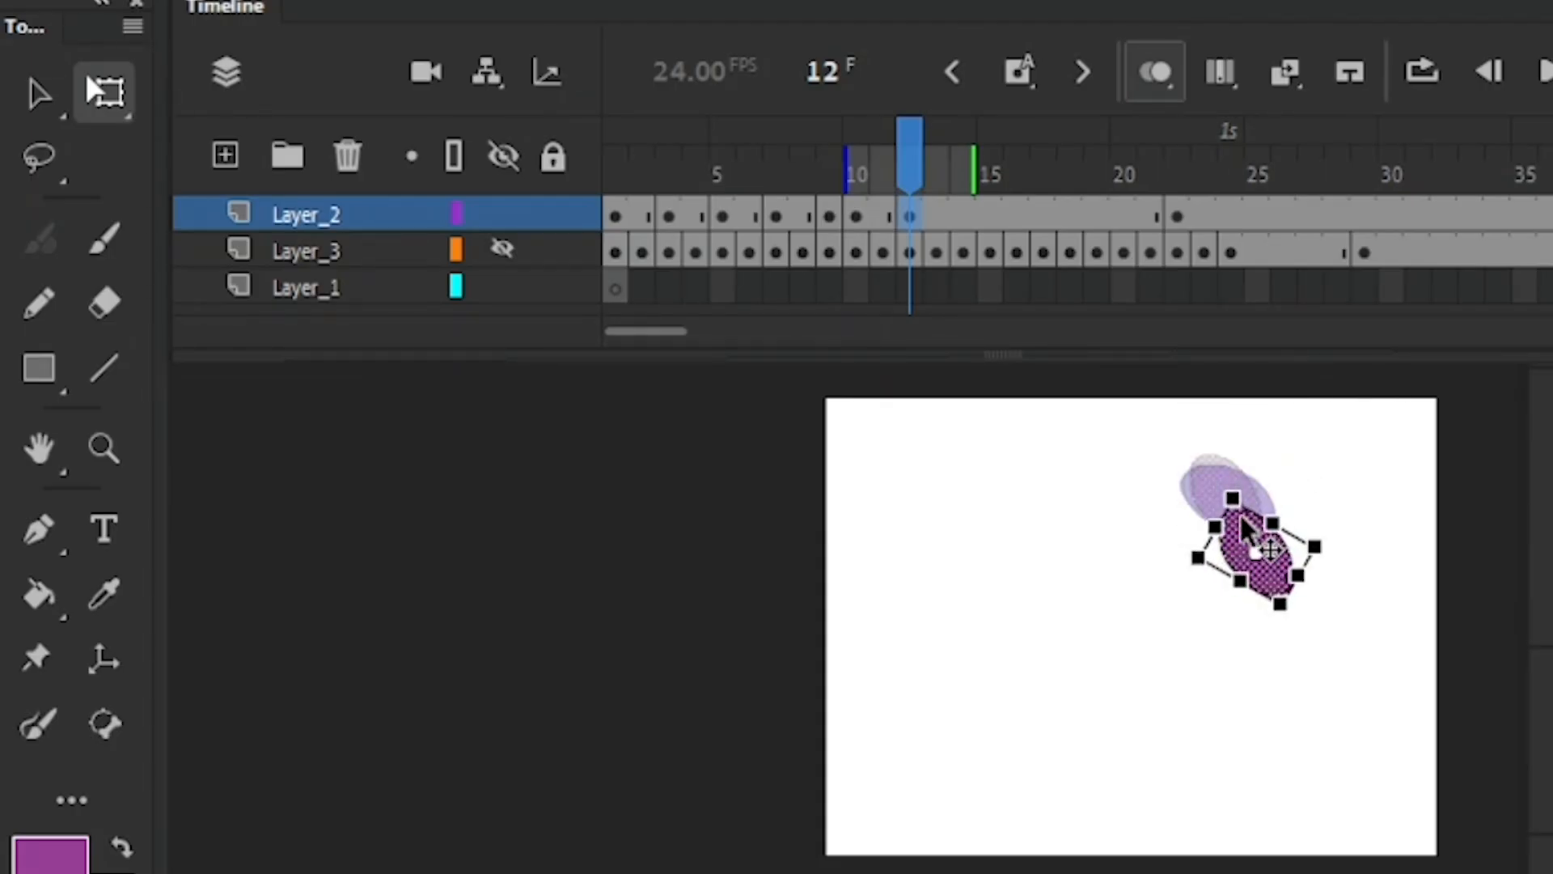
drag(1240, 580, 1237, 587)
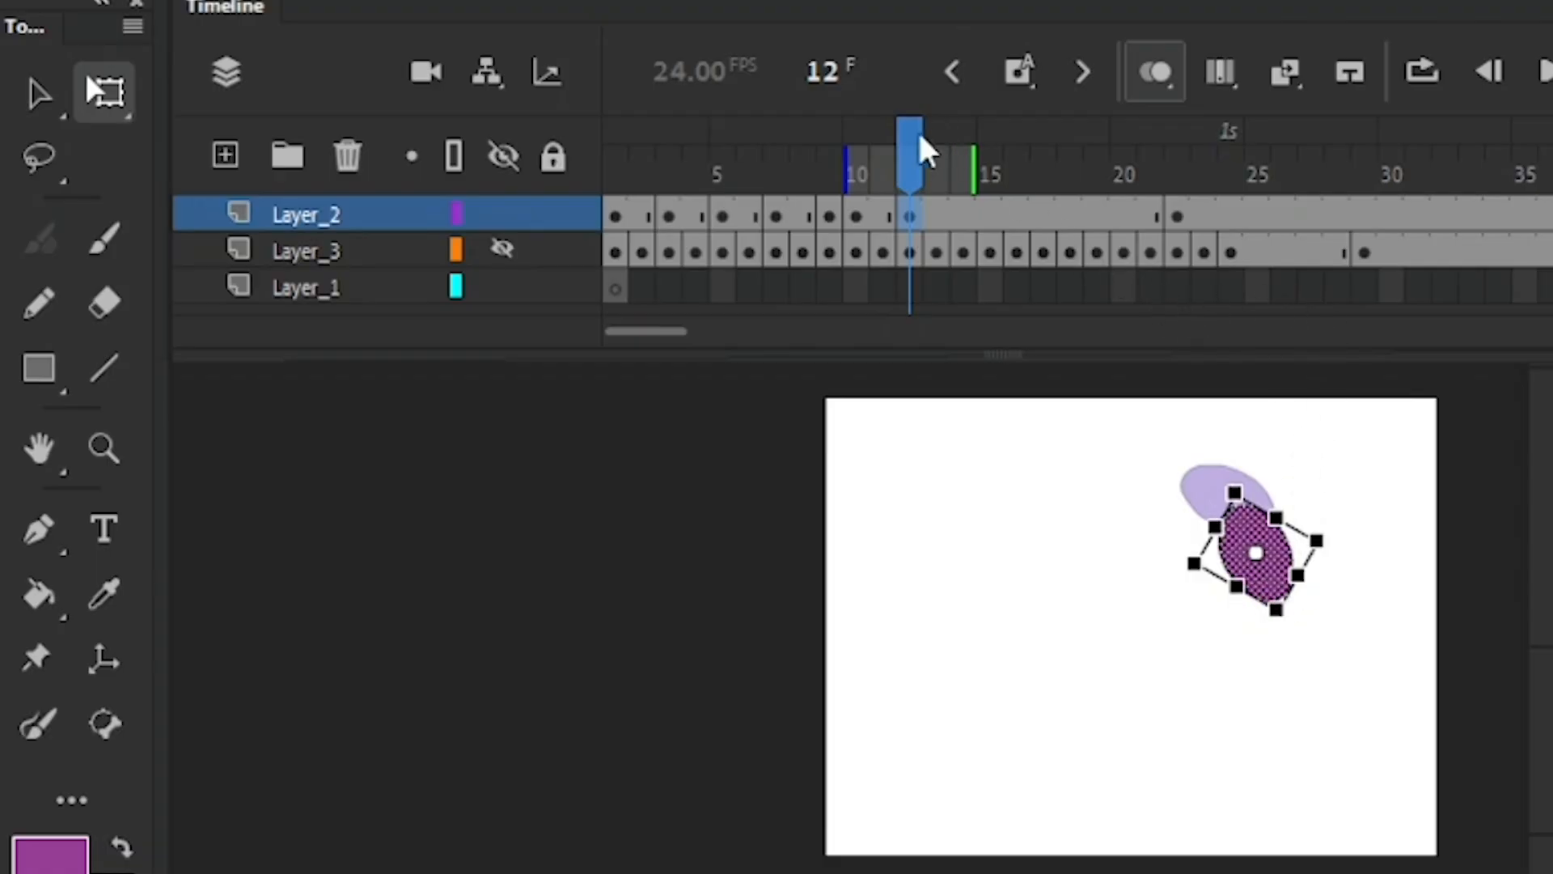
In frame 14, move the ball down and right, shorten it slightly and rotate it clockwise to a more upright angle
key(period)
key(period)
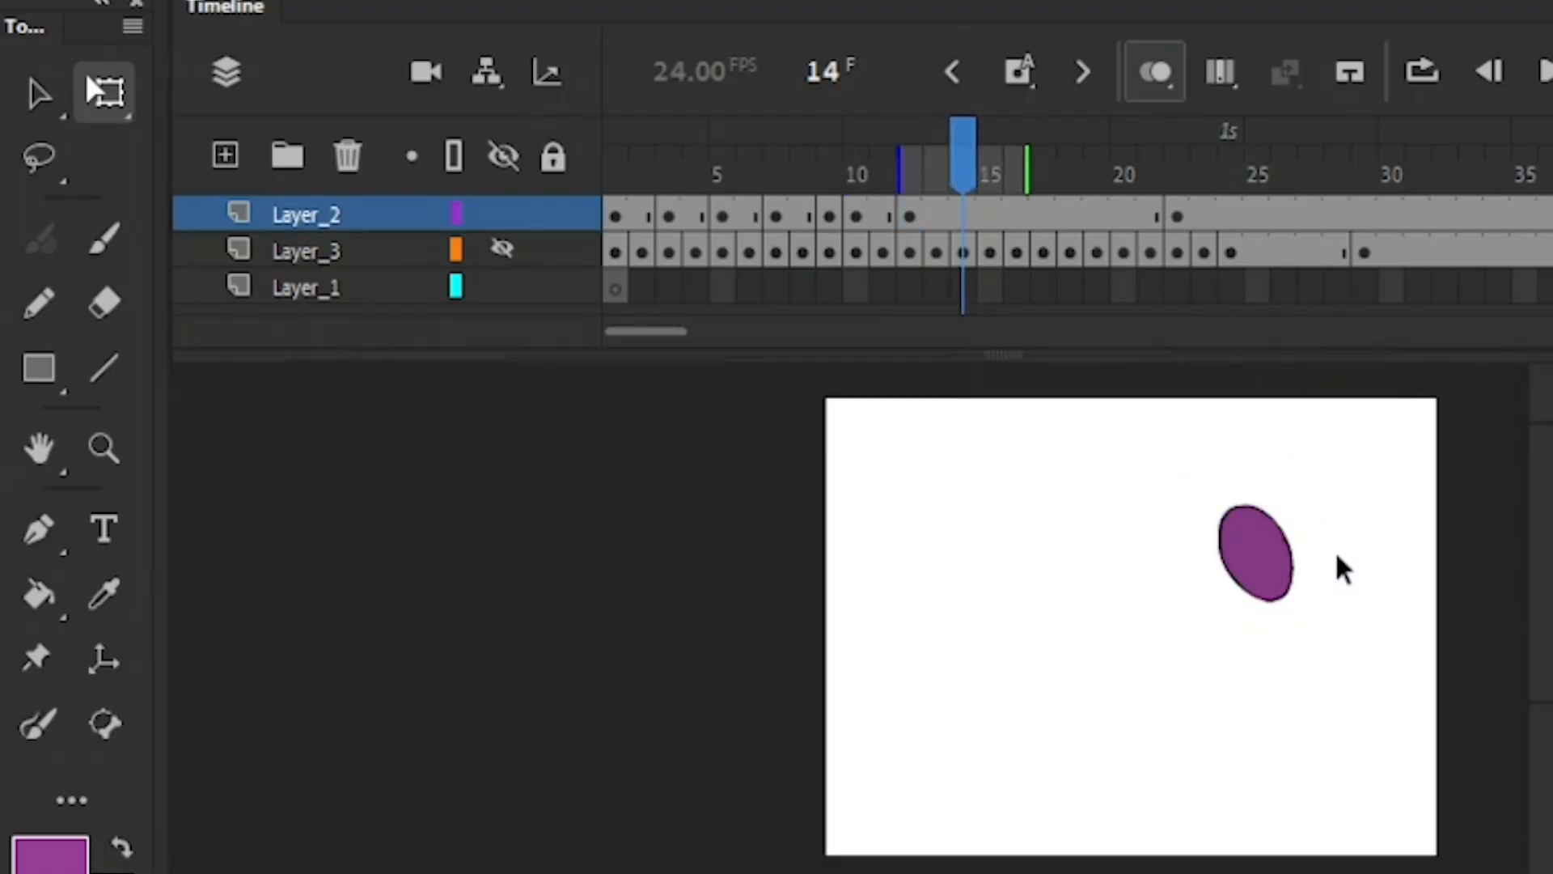
drag(1297, 479, 1250, 651)
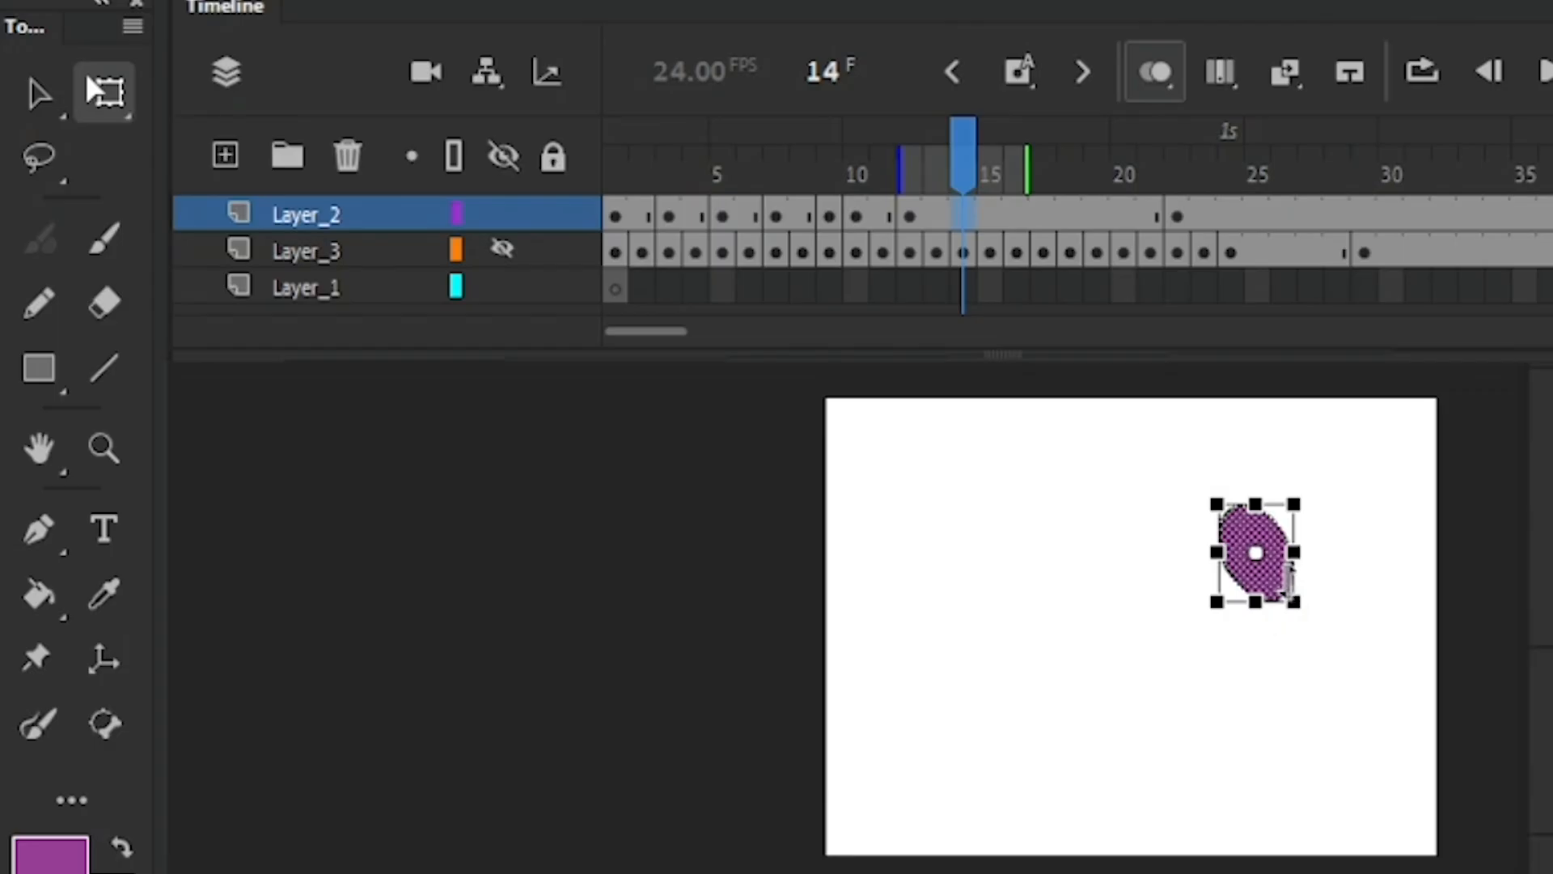
drag(1278, 599, 1308, 660)
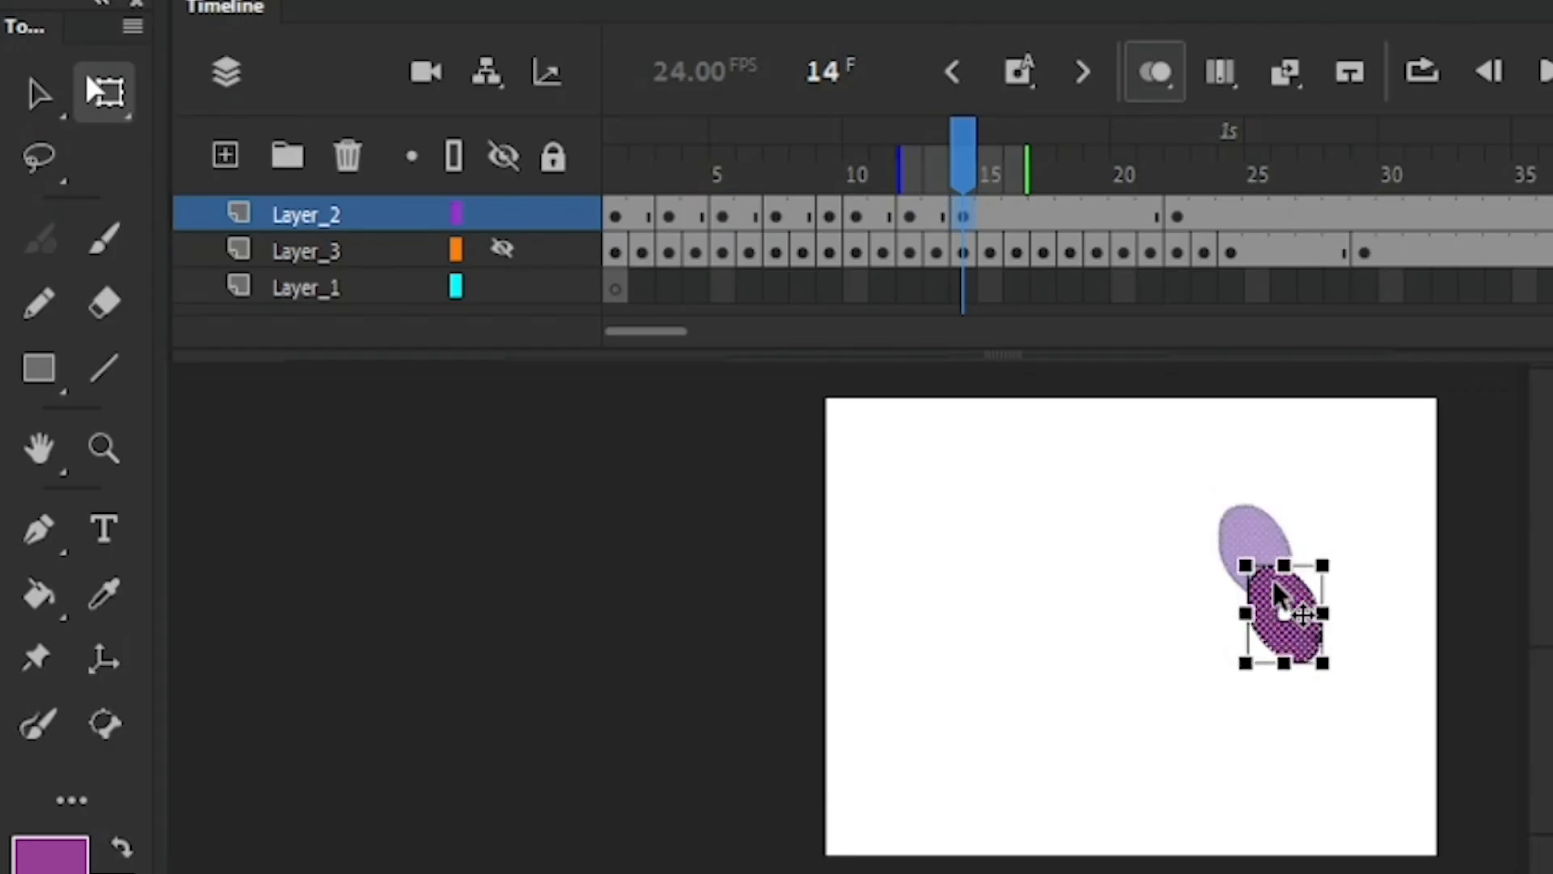
drag(1323, 563, 1325, 569)
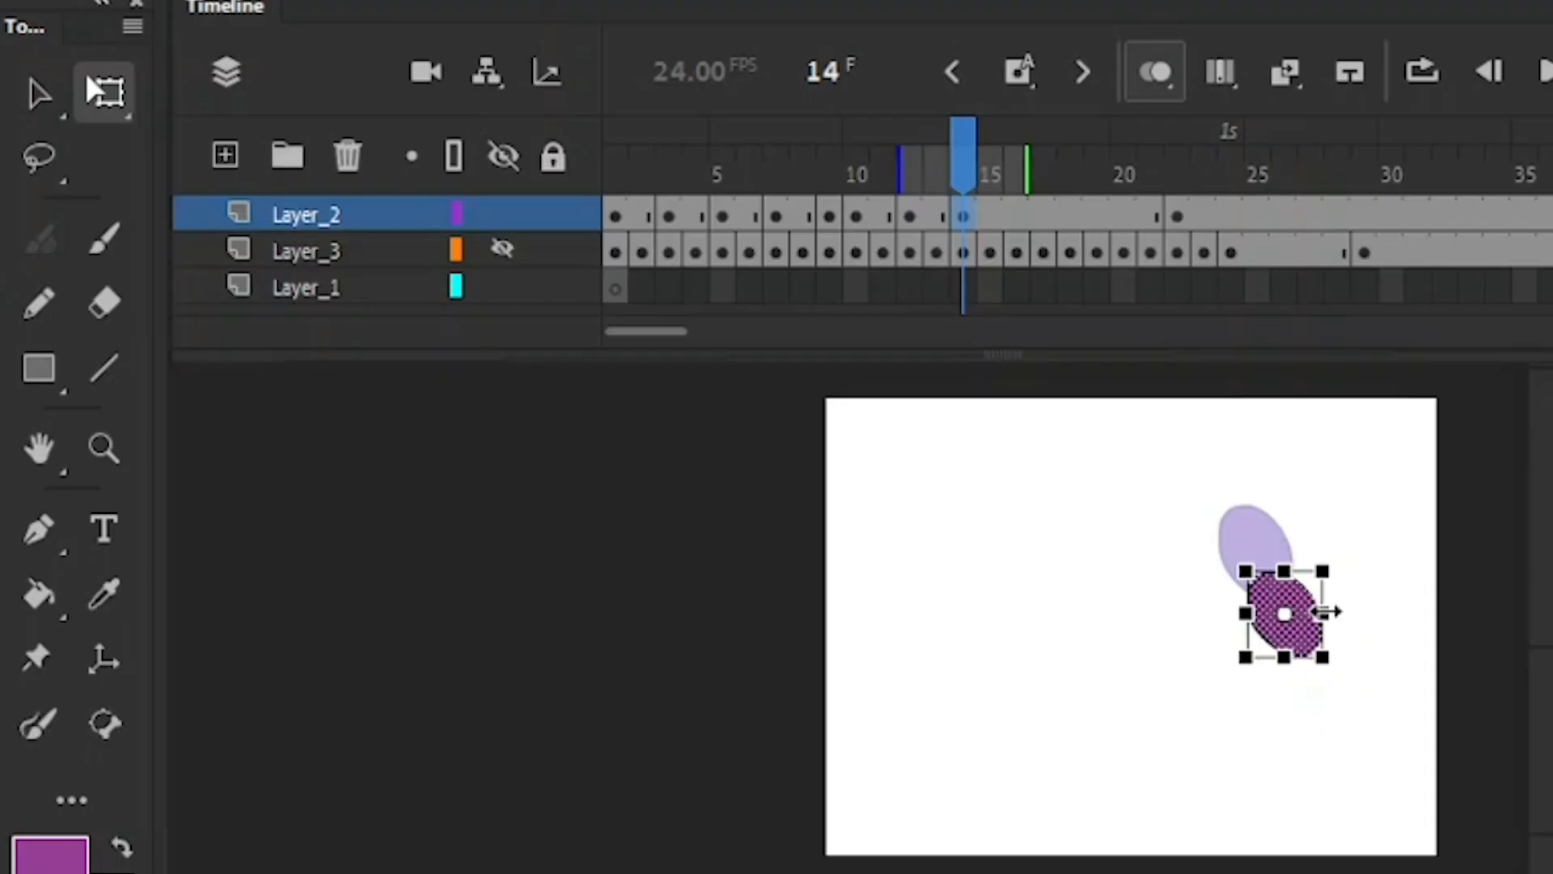
drag(1357, 573, 1343, 553)
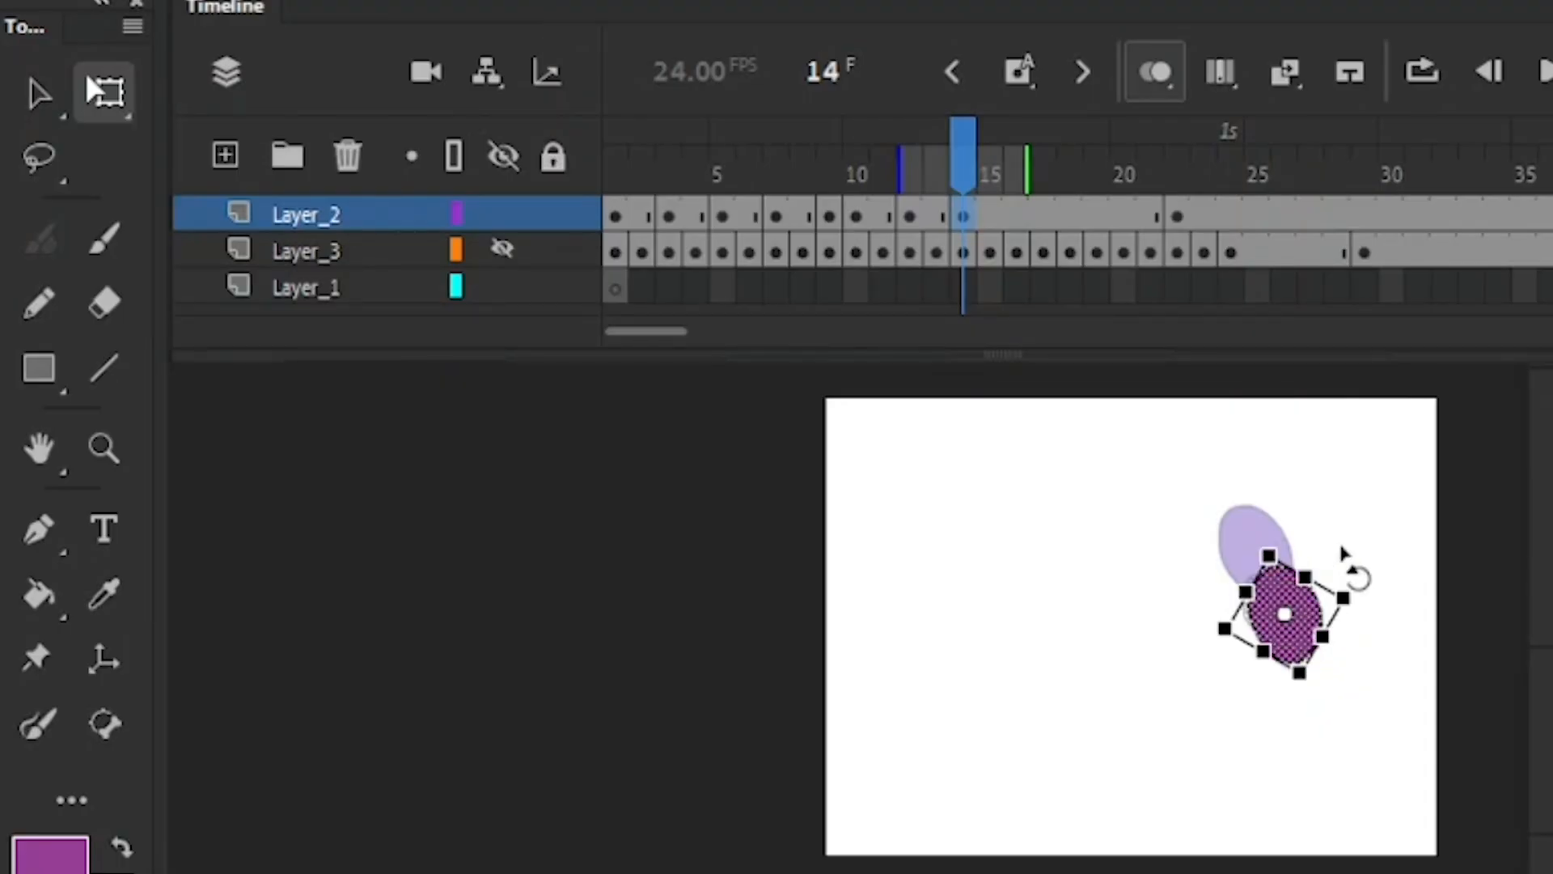
drag(1284, 633, 1298, 637)
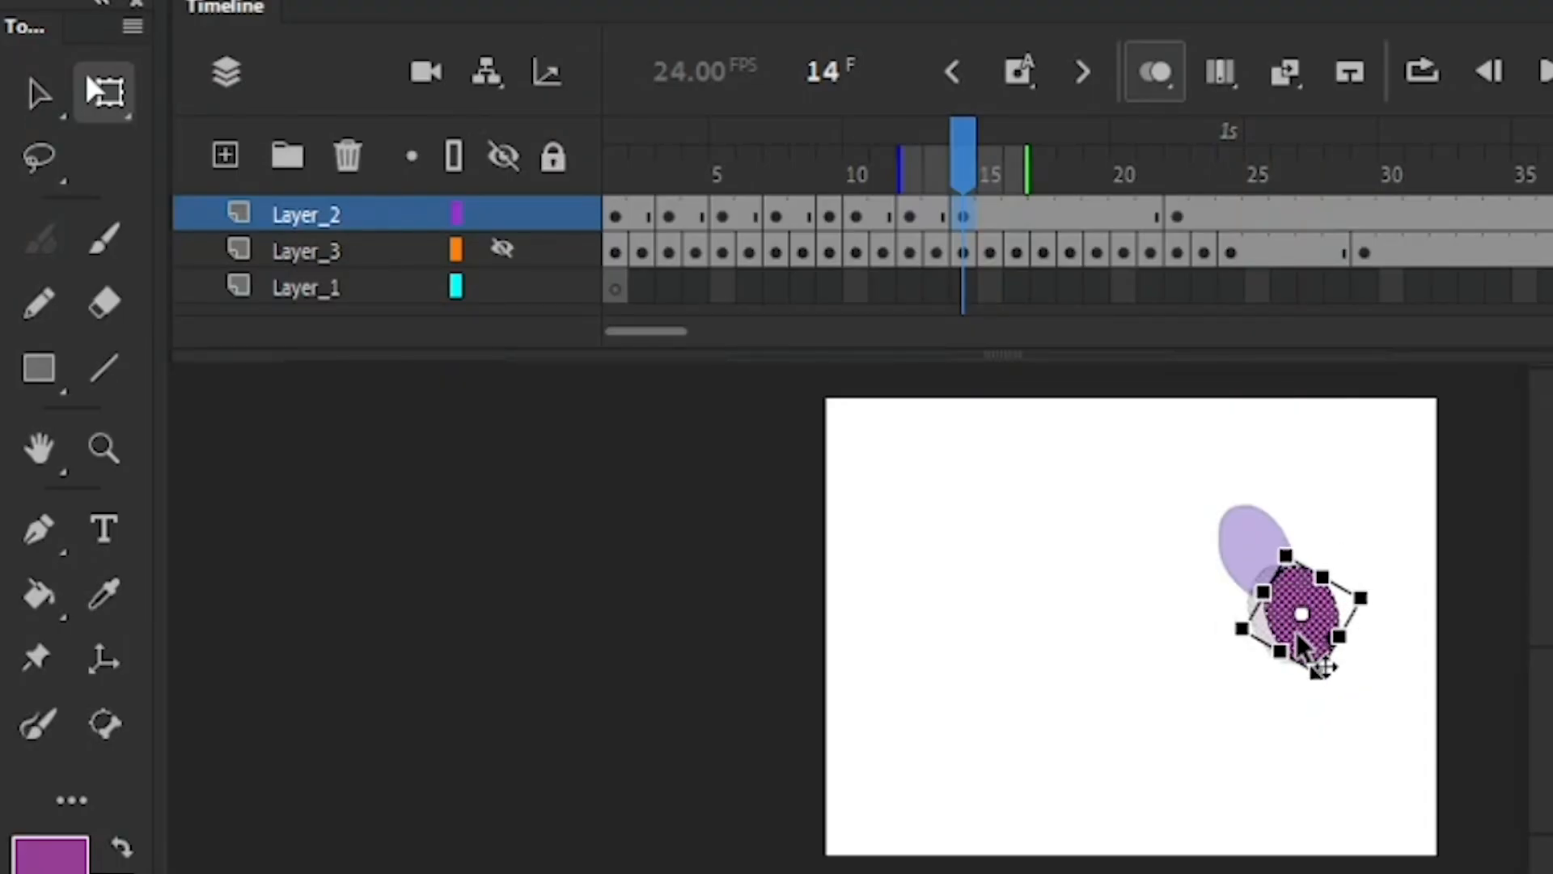
Step back to frame 1 and forward frame by frame to frame 15 to review the ball's motion along the arc
click(963, 158)
key(comma)
key(comma)
key(comma)
key(comma)
key(comma)
key(comma)
key(comma)
key(comma)
key(comma)
key(comma)
key(comma)
key(comma)
key(comma)
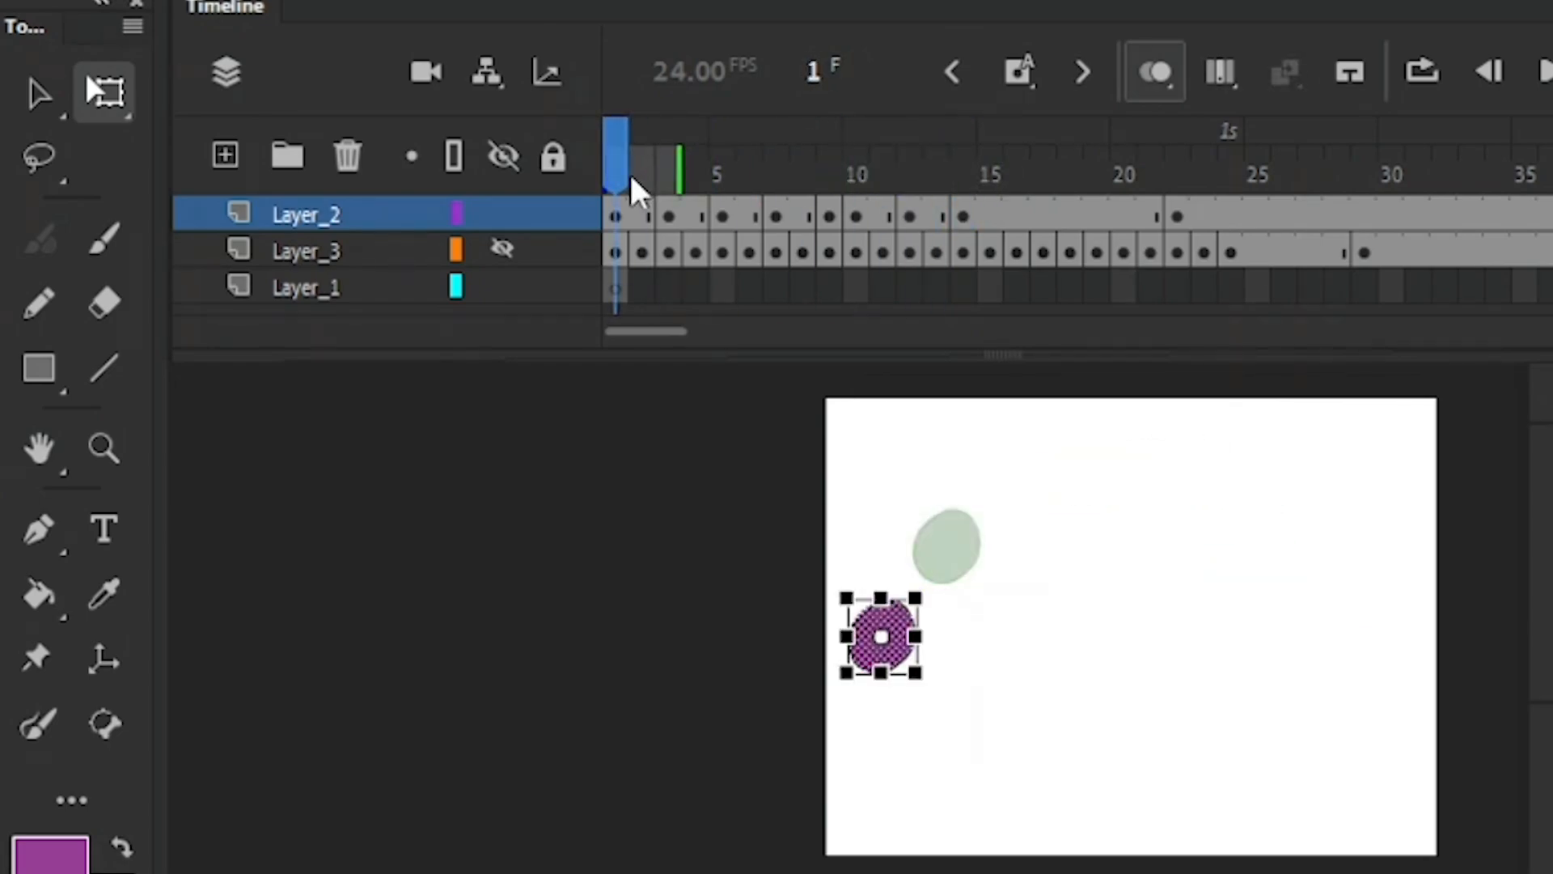
key(period)
key(period)
key(period)
key(period)
key(period)
key(period)
key(period)
key(period)
key(period)
key(period)
key(period)
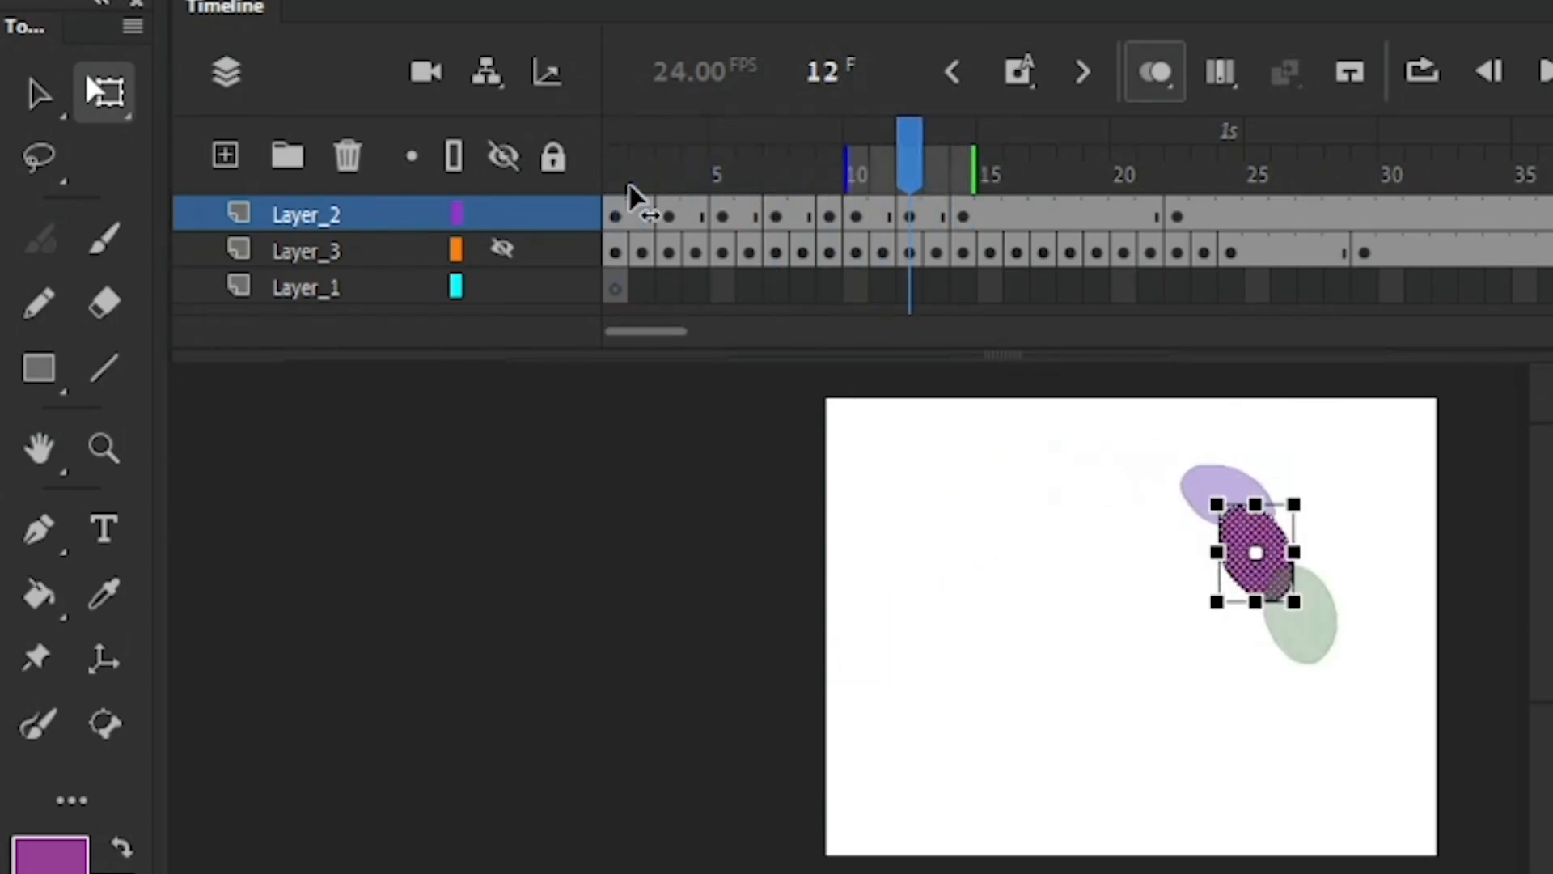
key(period)
key(period)
key(period)
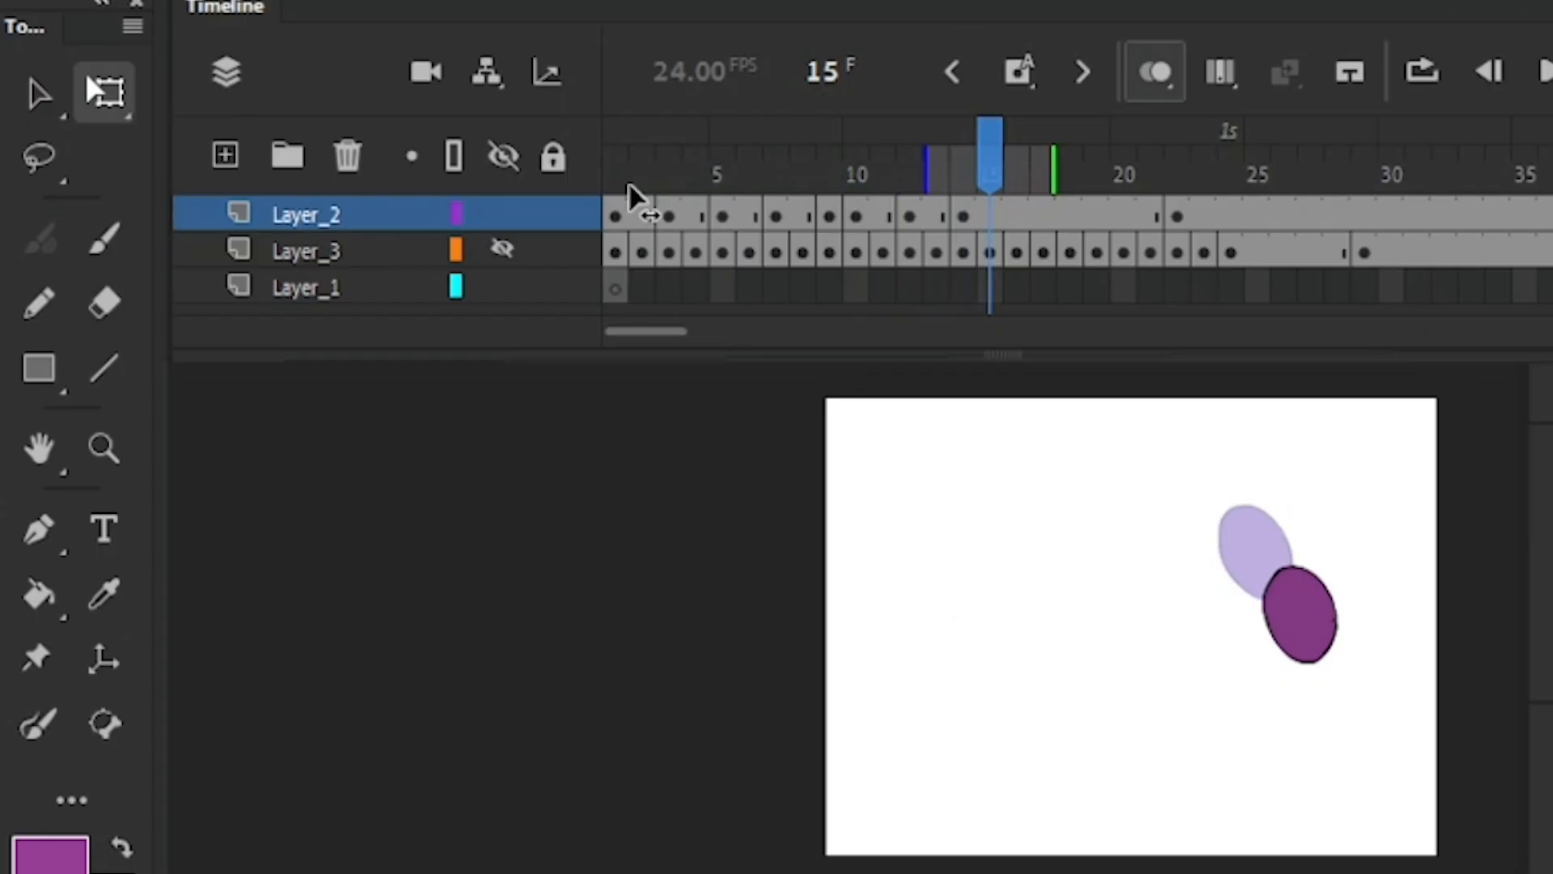
In frame 16 of Layer_2, move the ball straight down below its previous pose
key(period)
drag(1354, 525, 1221, 709)
drag(1319, 642, 1344, 666)
Add a keyframe at frame 18 of Layer_2 and move the ball down and right along the falling arc
key(.)
key(.)
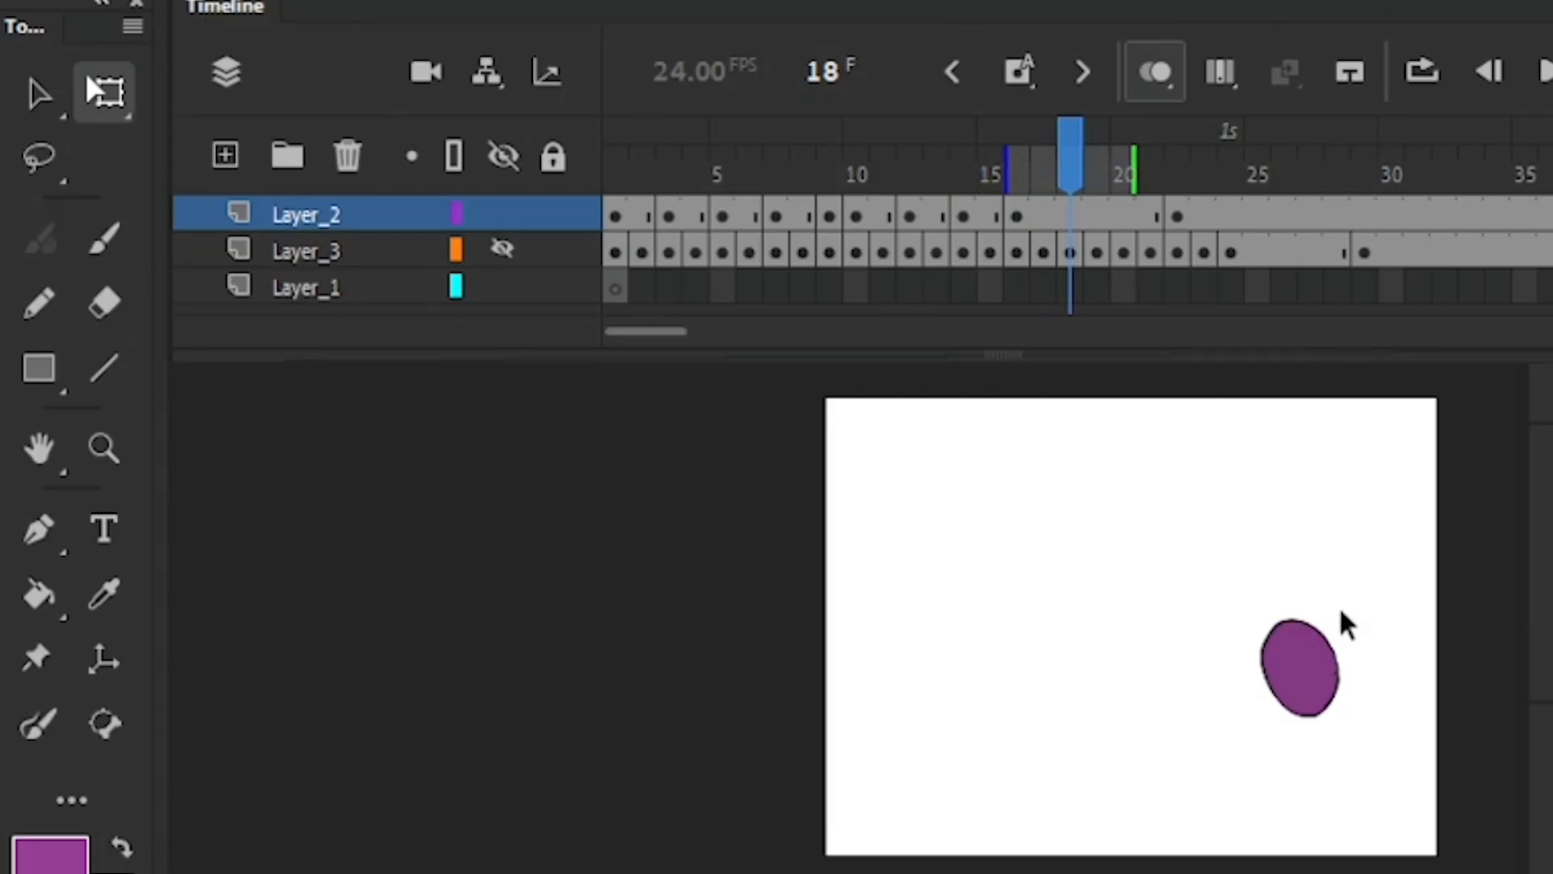
drag(1359, 599, 1226, 757)
key(F6)
drag(1299, 641, 1325, 696)
key(Down)
key(Right)
key(Right)
key(Down)
key(Down)
key(Right)
key(Down)
key(Left)
drag(1324, 693, 1319, 697)
In frame 20 of Layer_2, move the ball down and right between its frame 18 pose and the frame 22 pose
drag(1071, 159, 1107, 178)
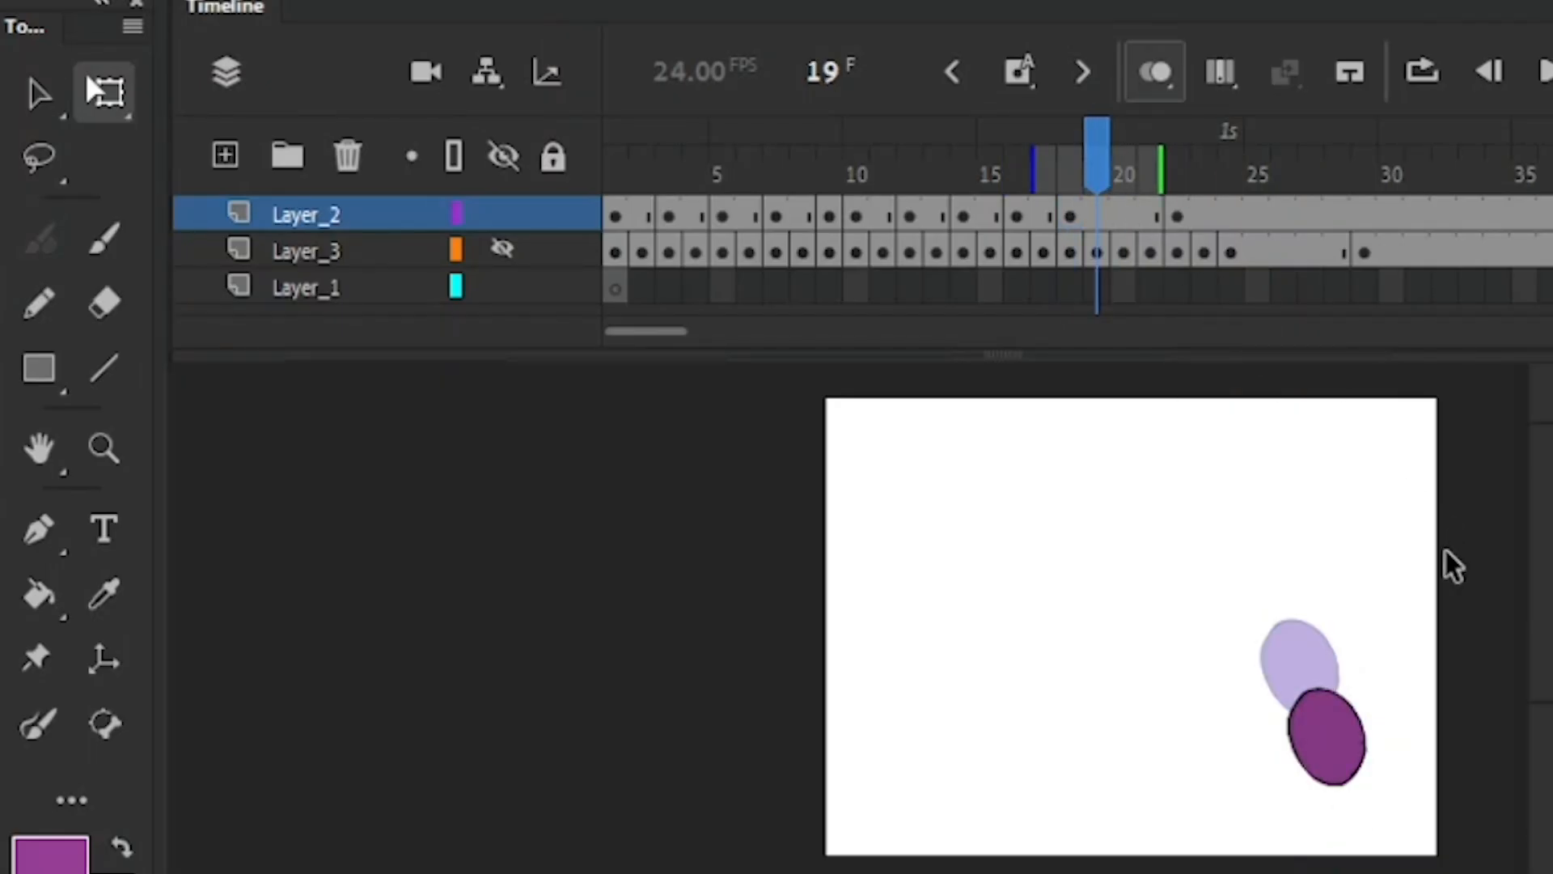
click(1210, 178)
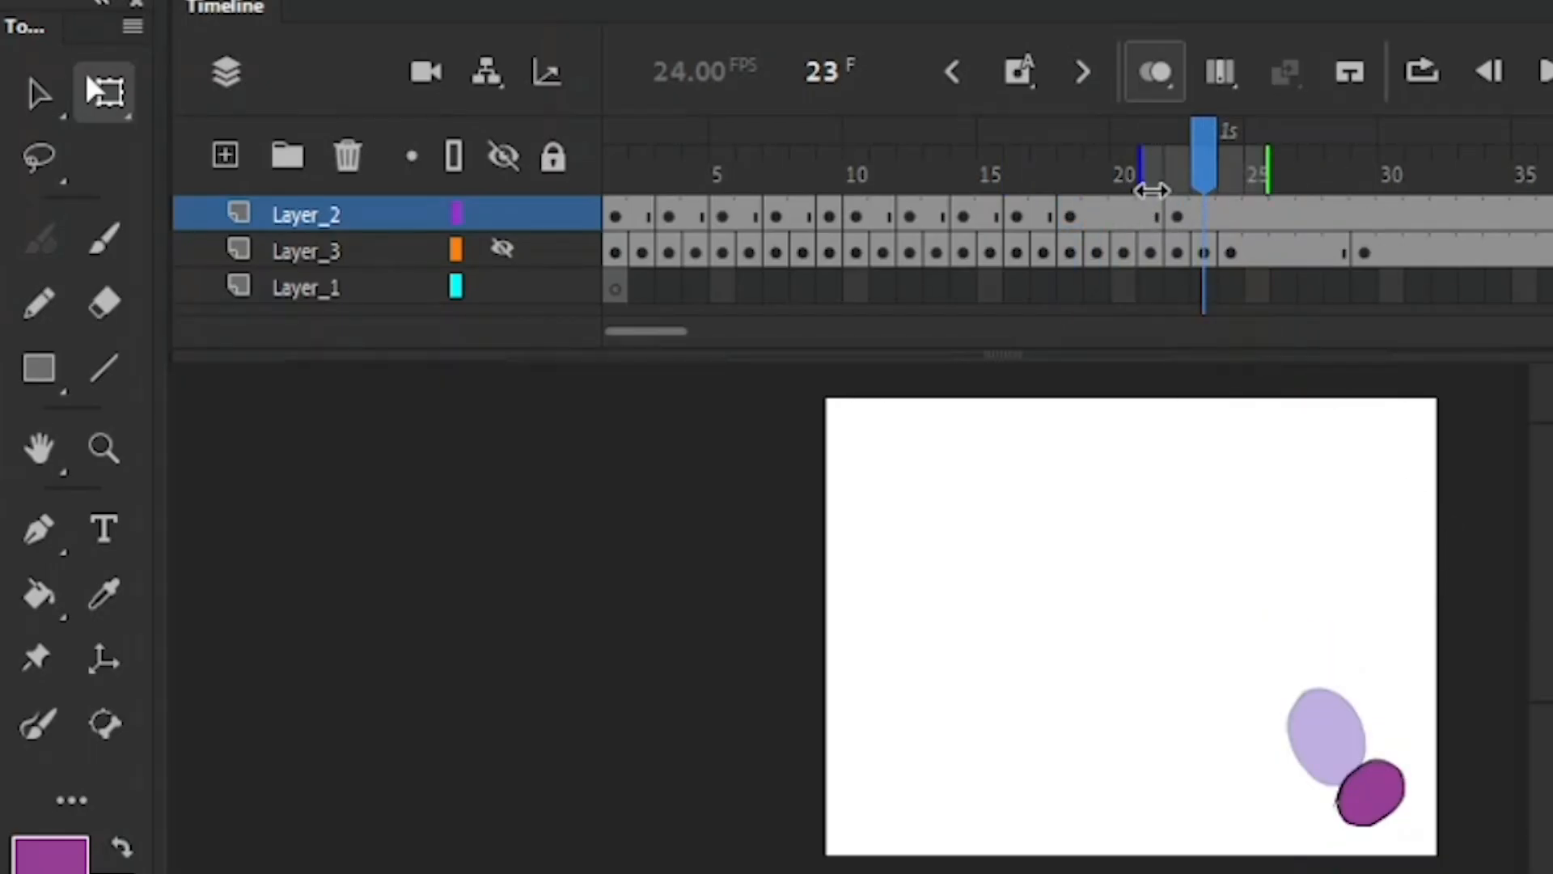
click(1115, 166)
click(1110, 150)
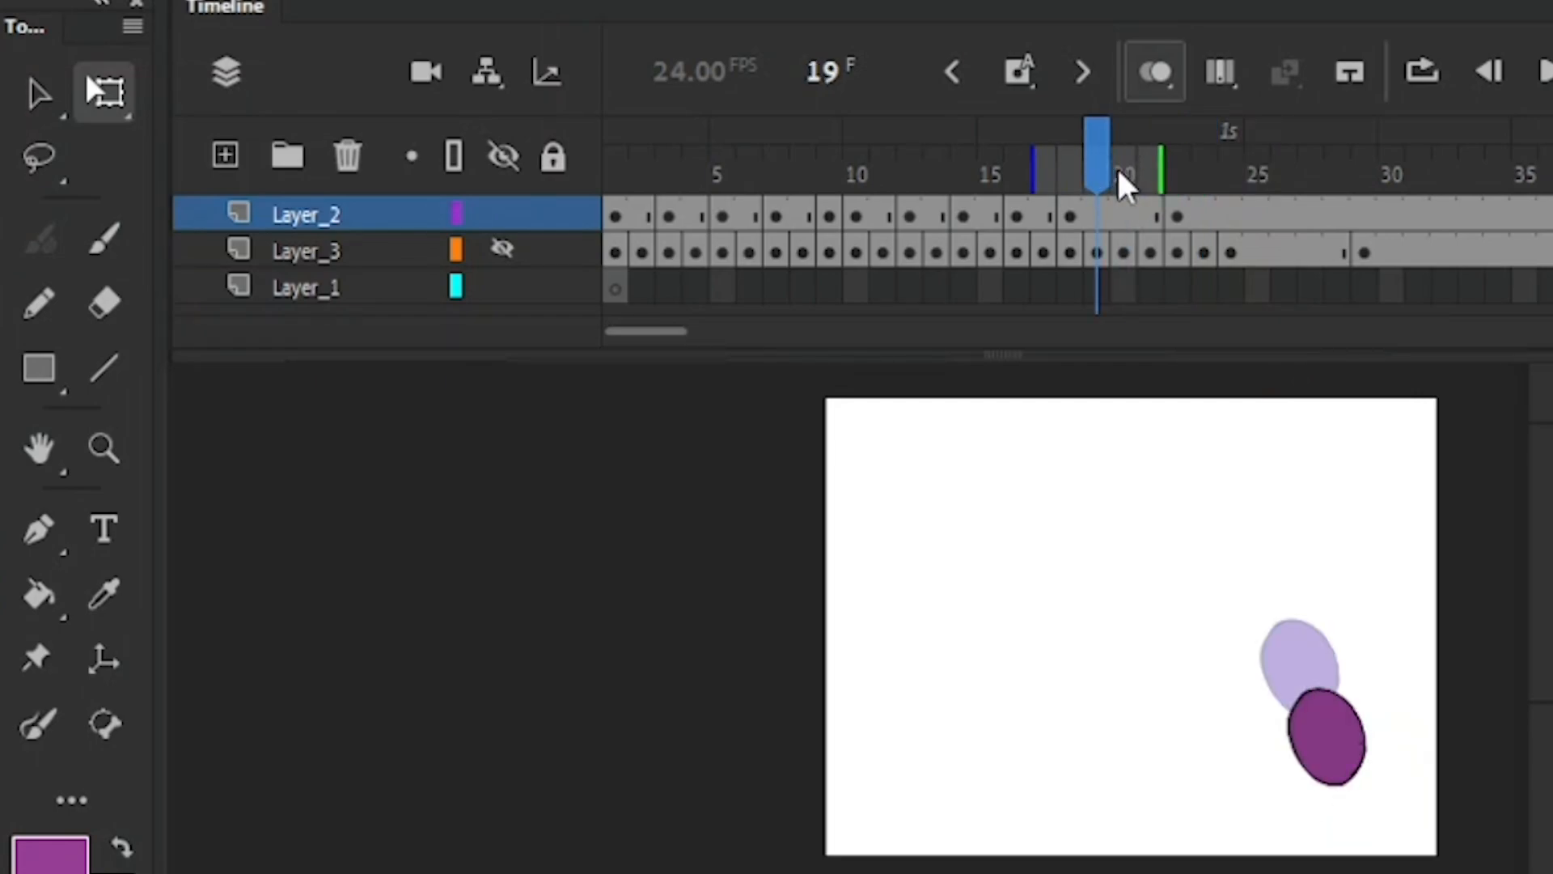
drag(1363, 668, 1354, 632)
drag(1112, 168, 1126, 174)
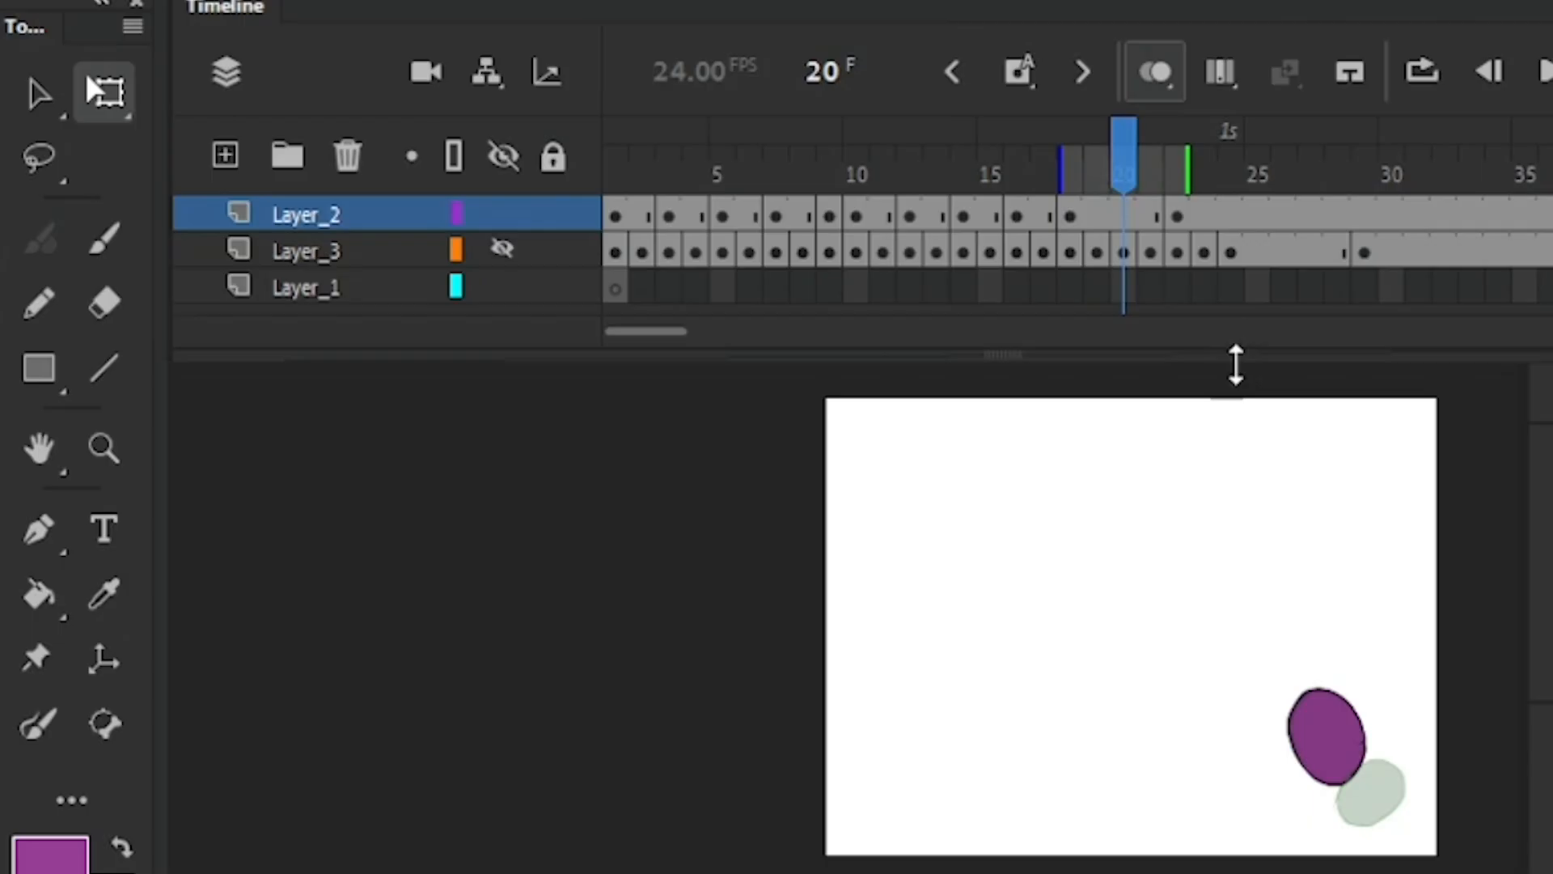
drag(1386, 665, 1246, 821)
key(shift+Down)
key(shift+Right)
key(Right)
key(Right)
key(Right)
key(Right)
key(shift+Up)
key(shift+Down)
key(shift+Up)
key(Left)
key(shift+Down)
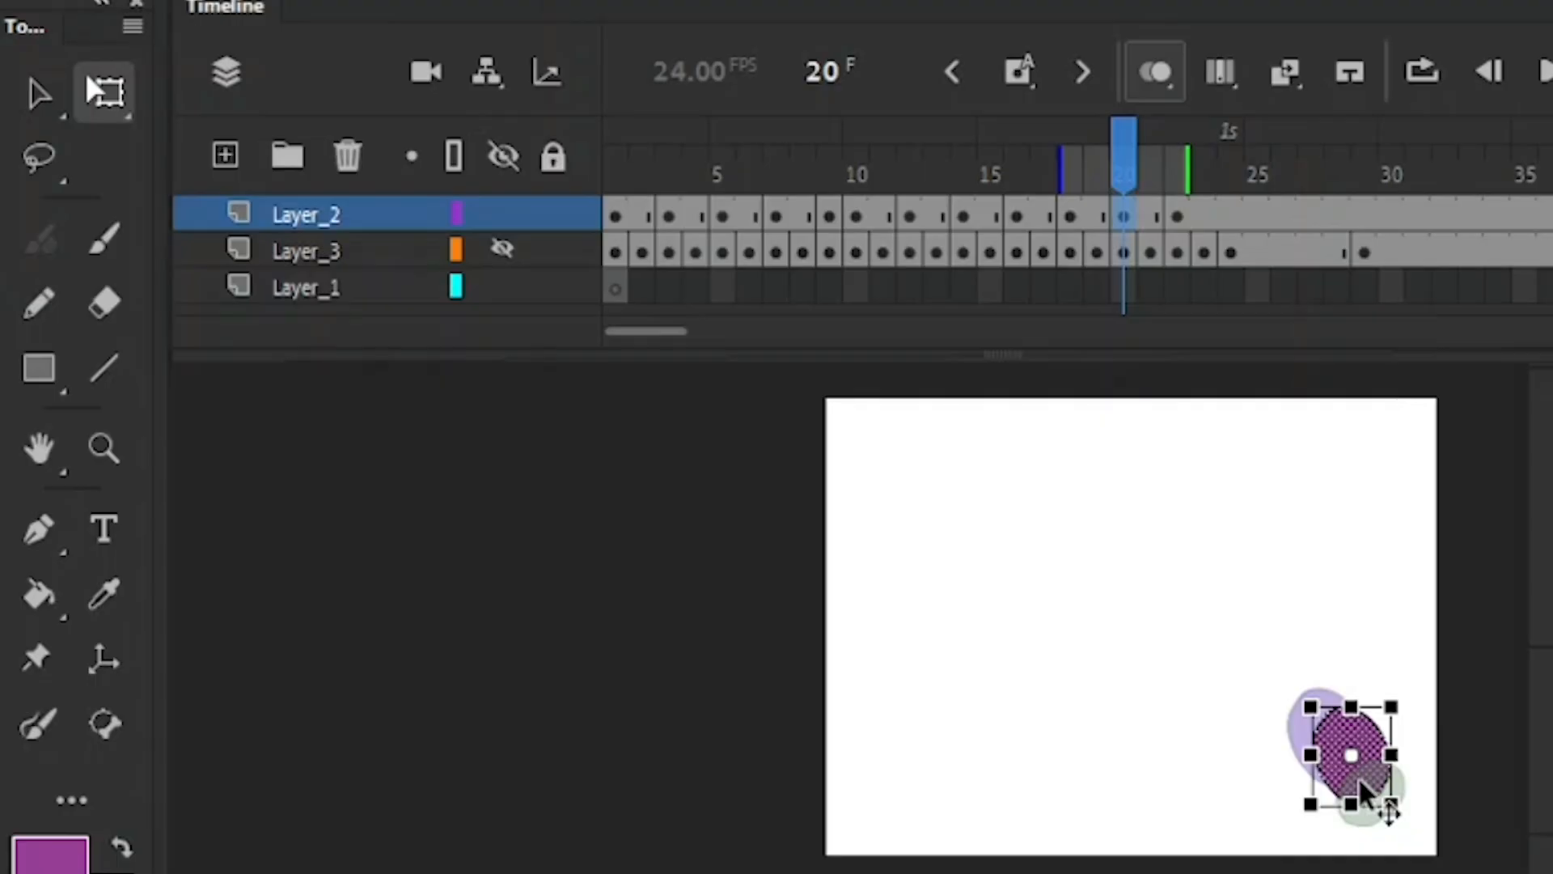
Fine-tune the frame 20 ball by nudging it slightly lower so it overlaps the frame 22 pose, and deselect it
key(shift+Right)
key(shift+Left)
key(shift+Down)
key(Down)
key(shift+Up)
key(shift+Right)
key(Right)
key(shift+Left)
key(shift+Down)
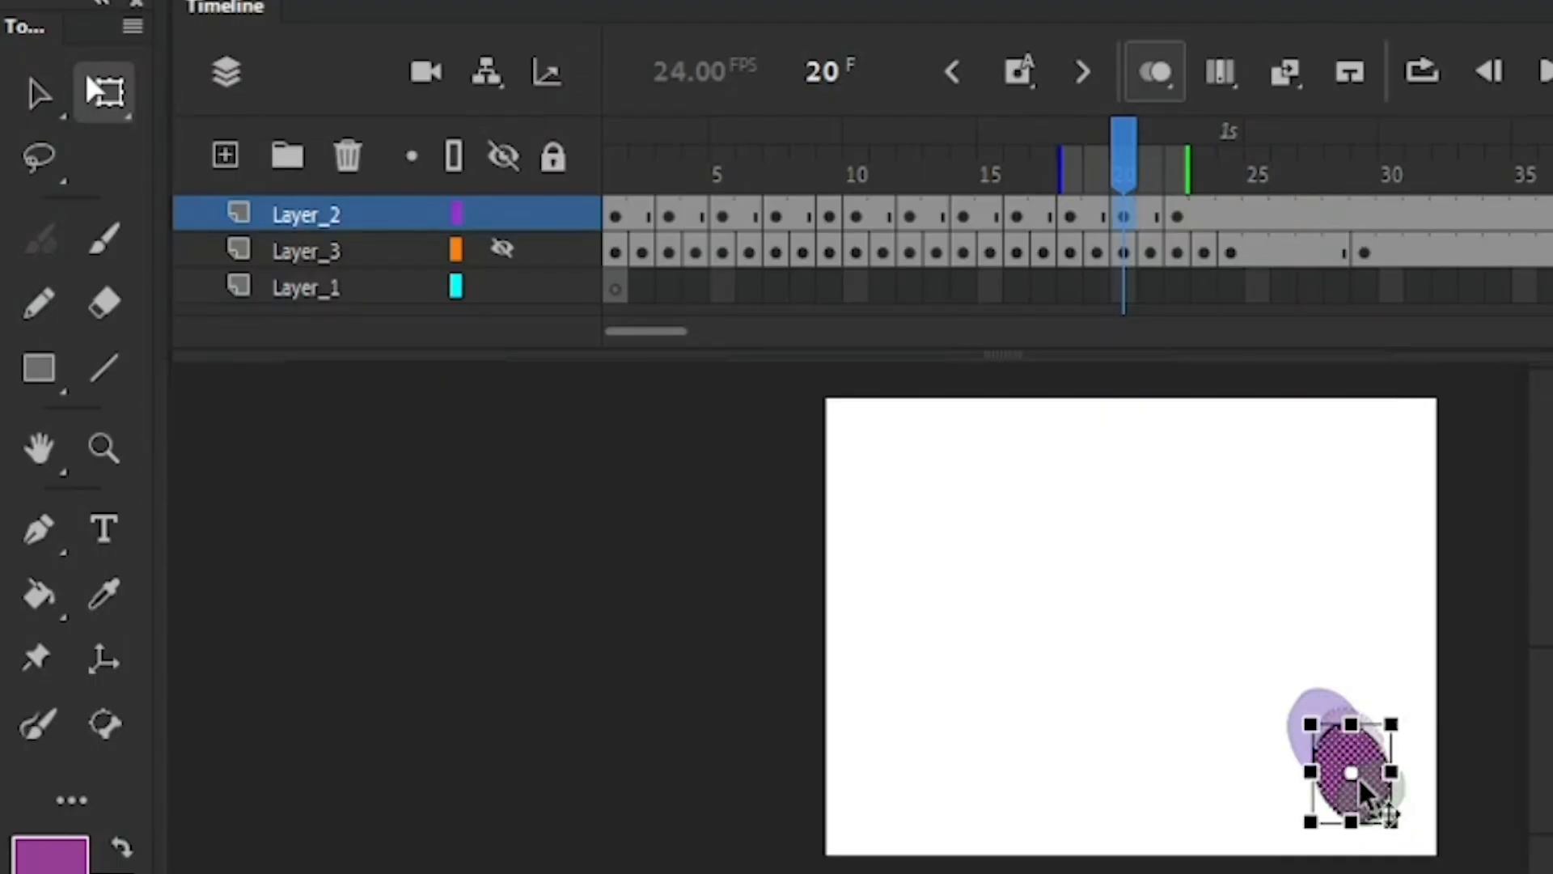
click(1381, 558)
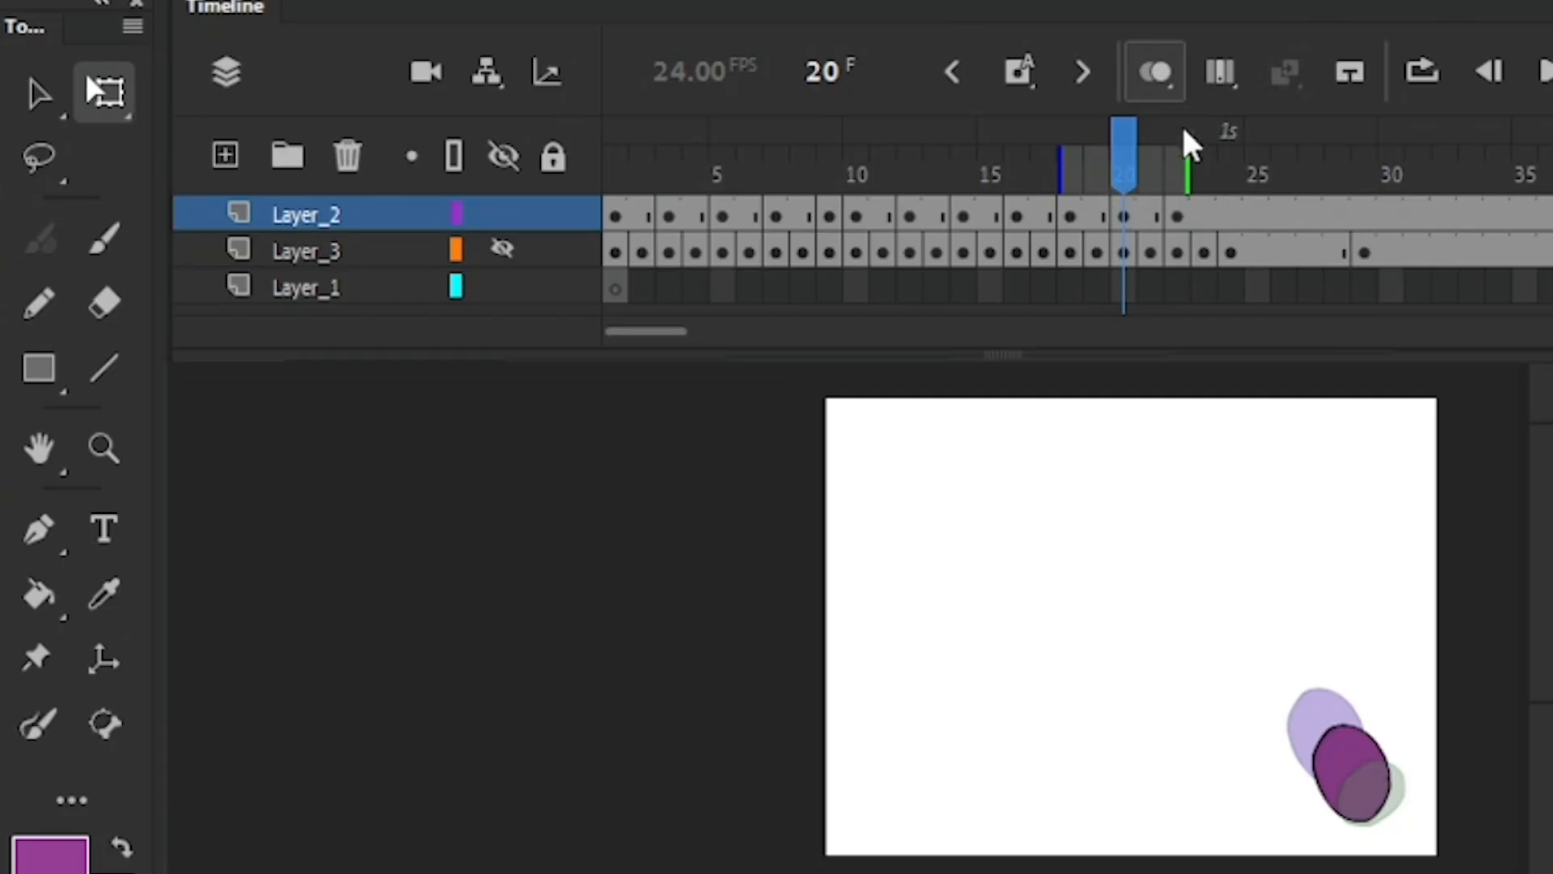
Turn off onion skinning and play the animation from its first frames
click(1165, 79)
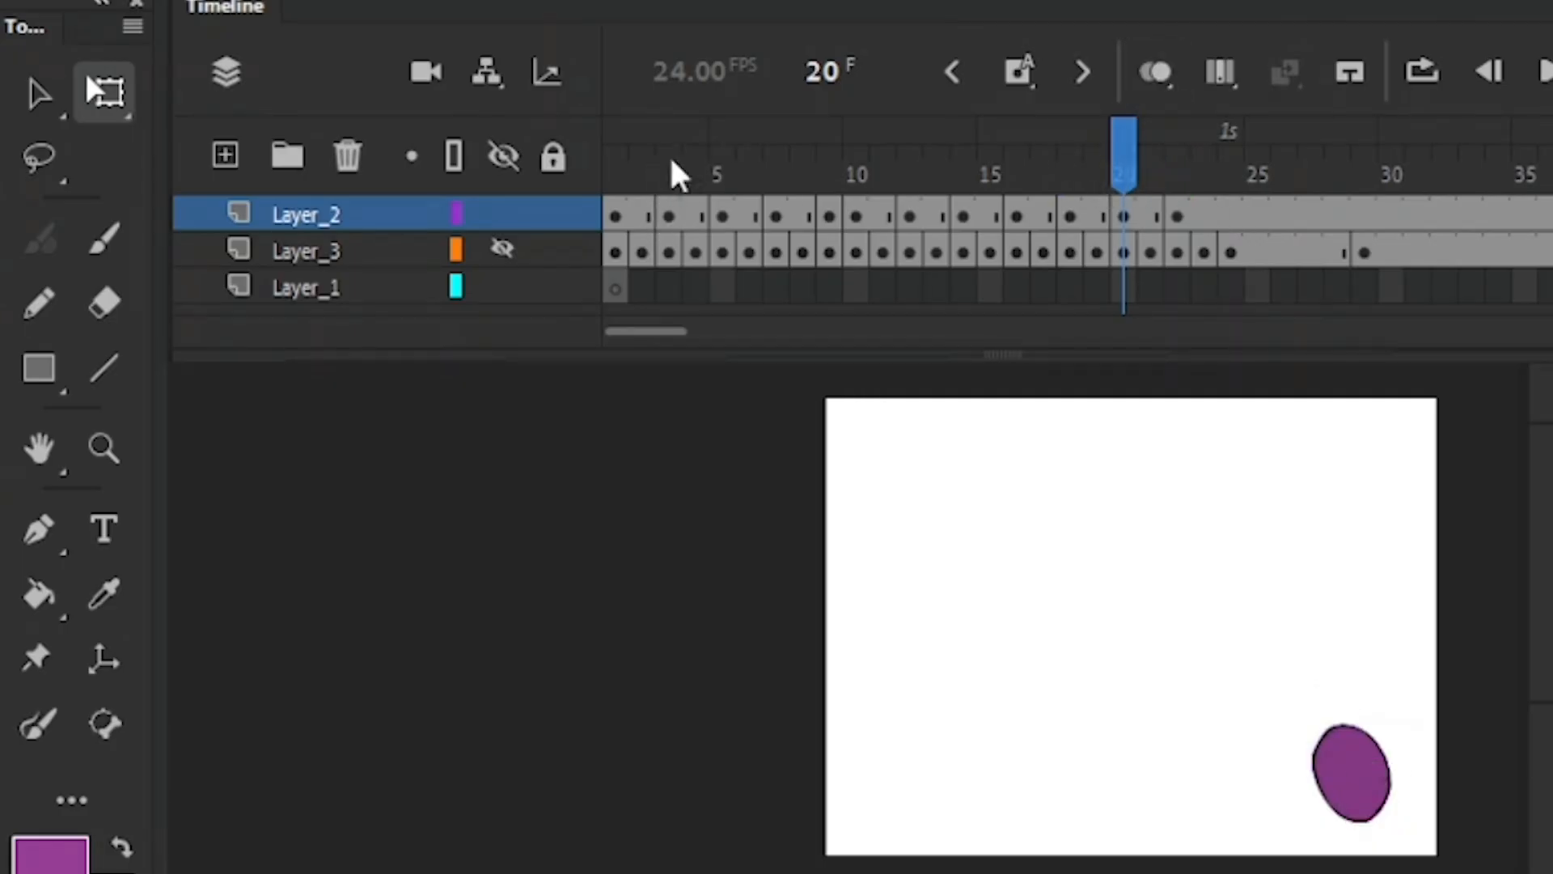
drag(616, 157, 719, 144)
click(1547, 73)
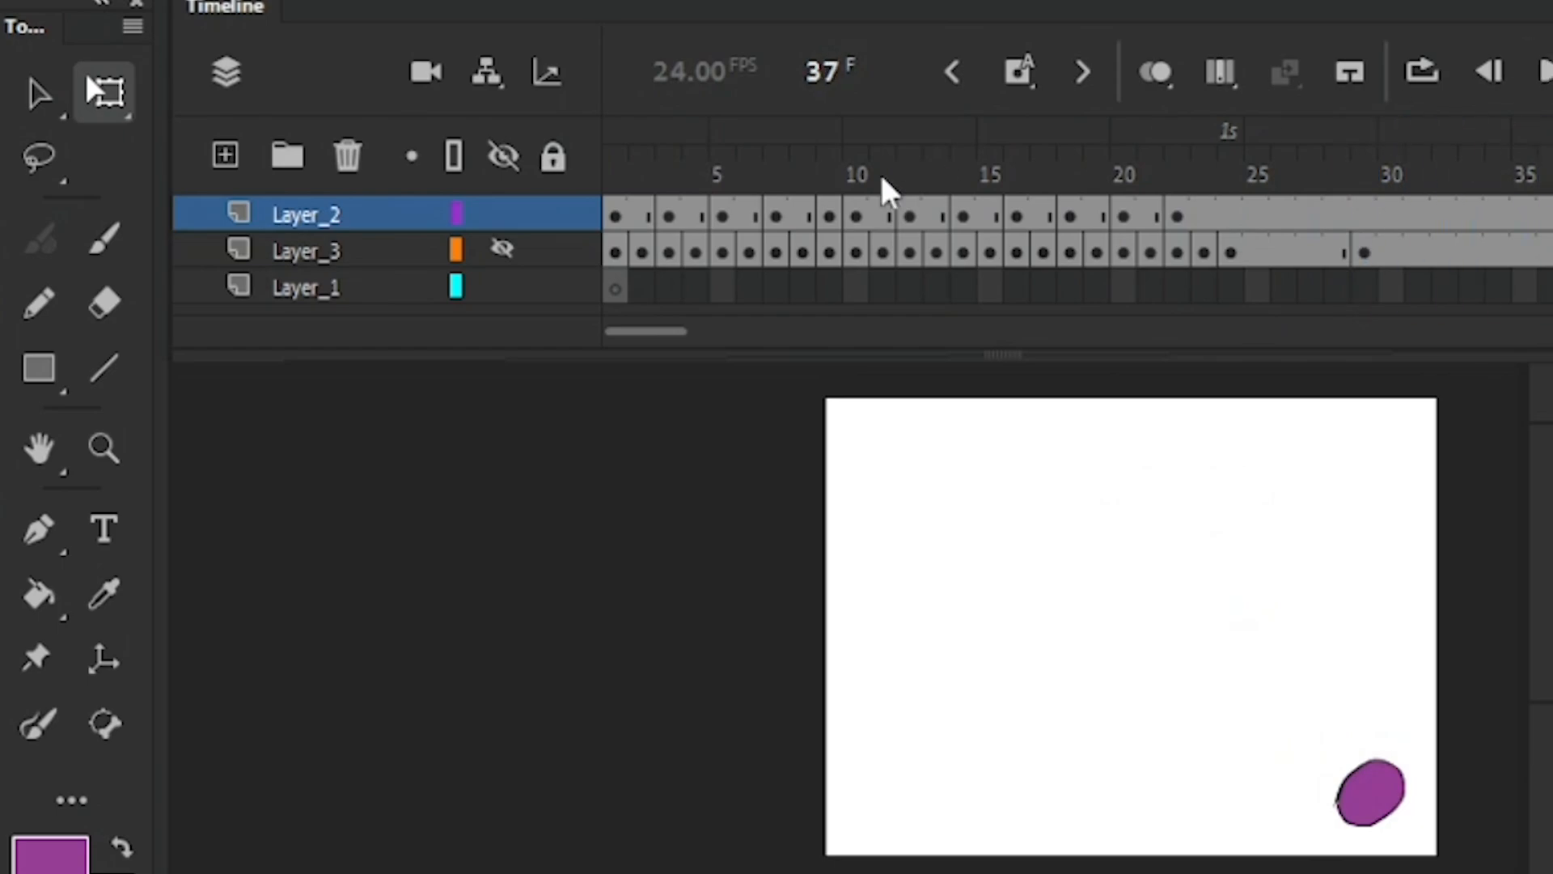
click(1541, 71)
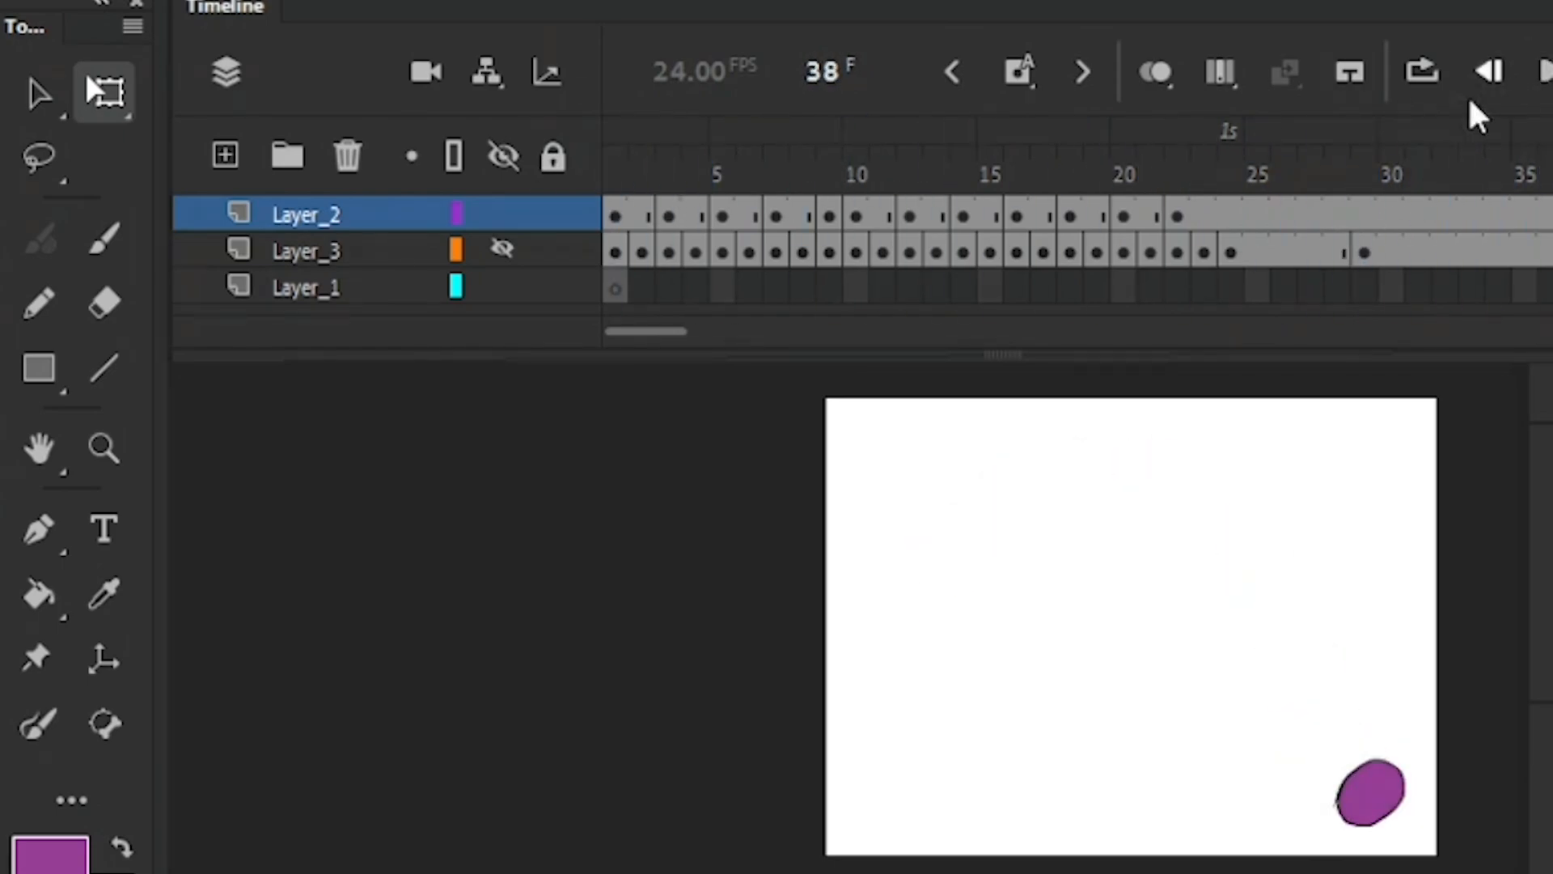
Step through the animation frame by frame from the start and play it again to check the ball's motion
click(649, 141)
key(period)
key(period)
key(period)
key(period)
key(period)
key(period)
key(period)
key(period)
key(period)
key(period)
key(period)
key(period)
key(period)
key(period)
key(period)
key(period)
key(period)
key(period)
key(period)
key(period)
key(comma)
key(comma)
key(comma)
key(comma)
key(comma)
key(Return)
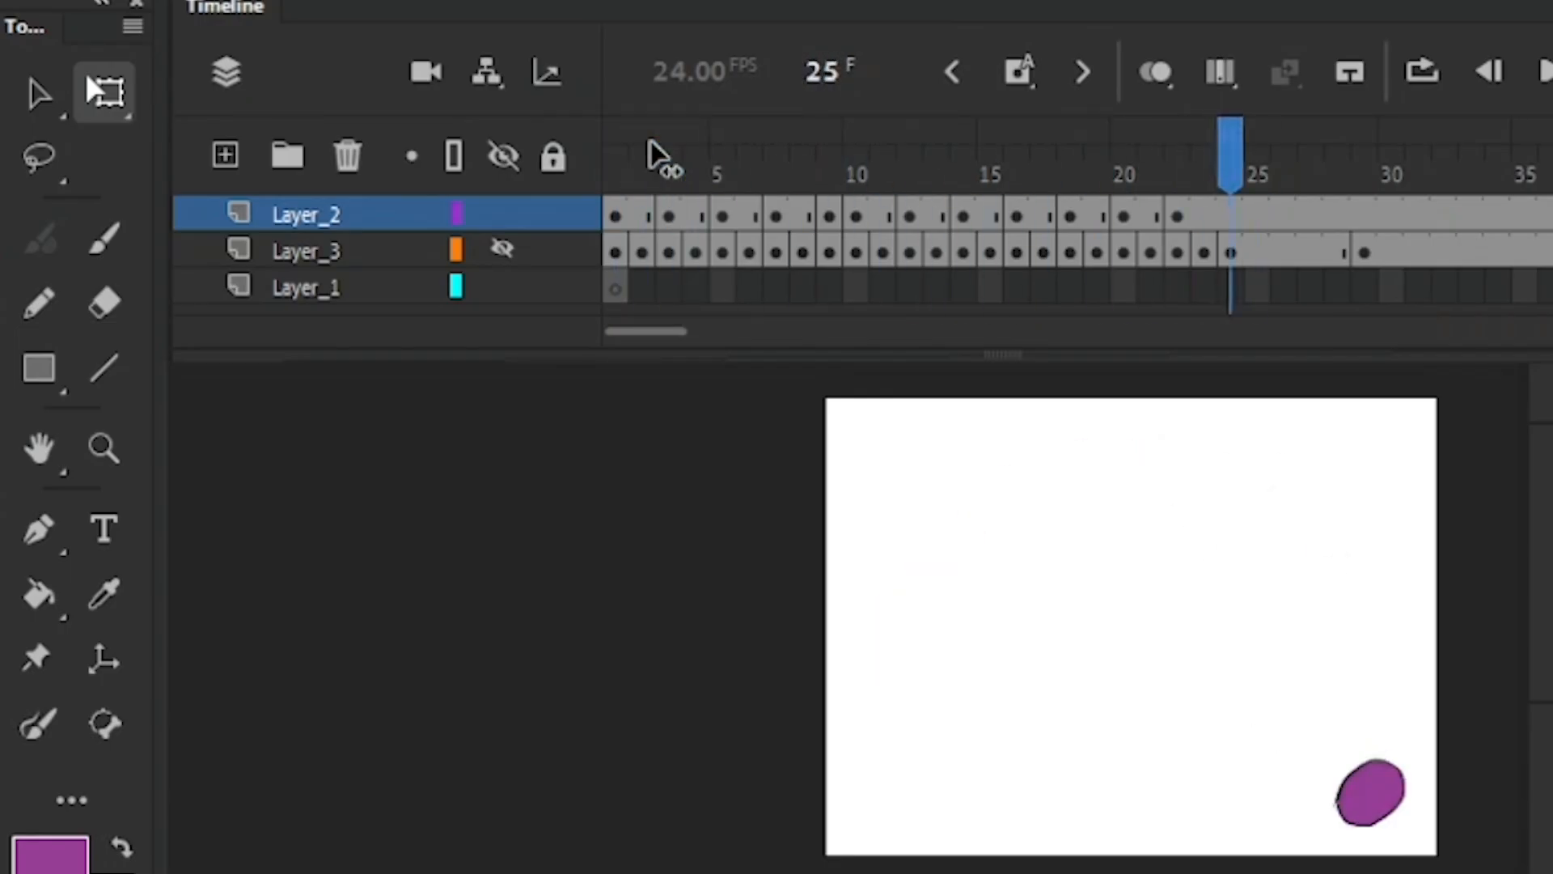
click(649, 142)
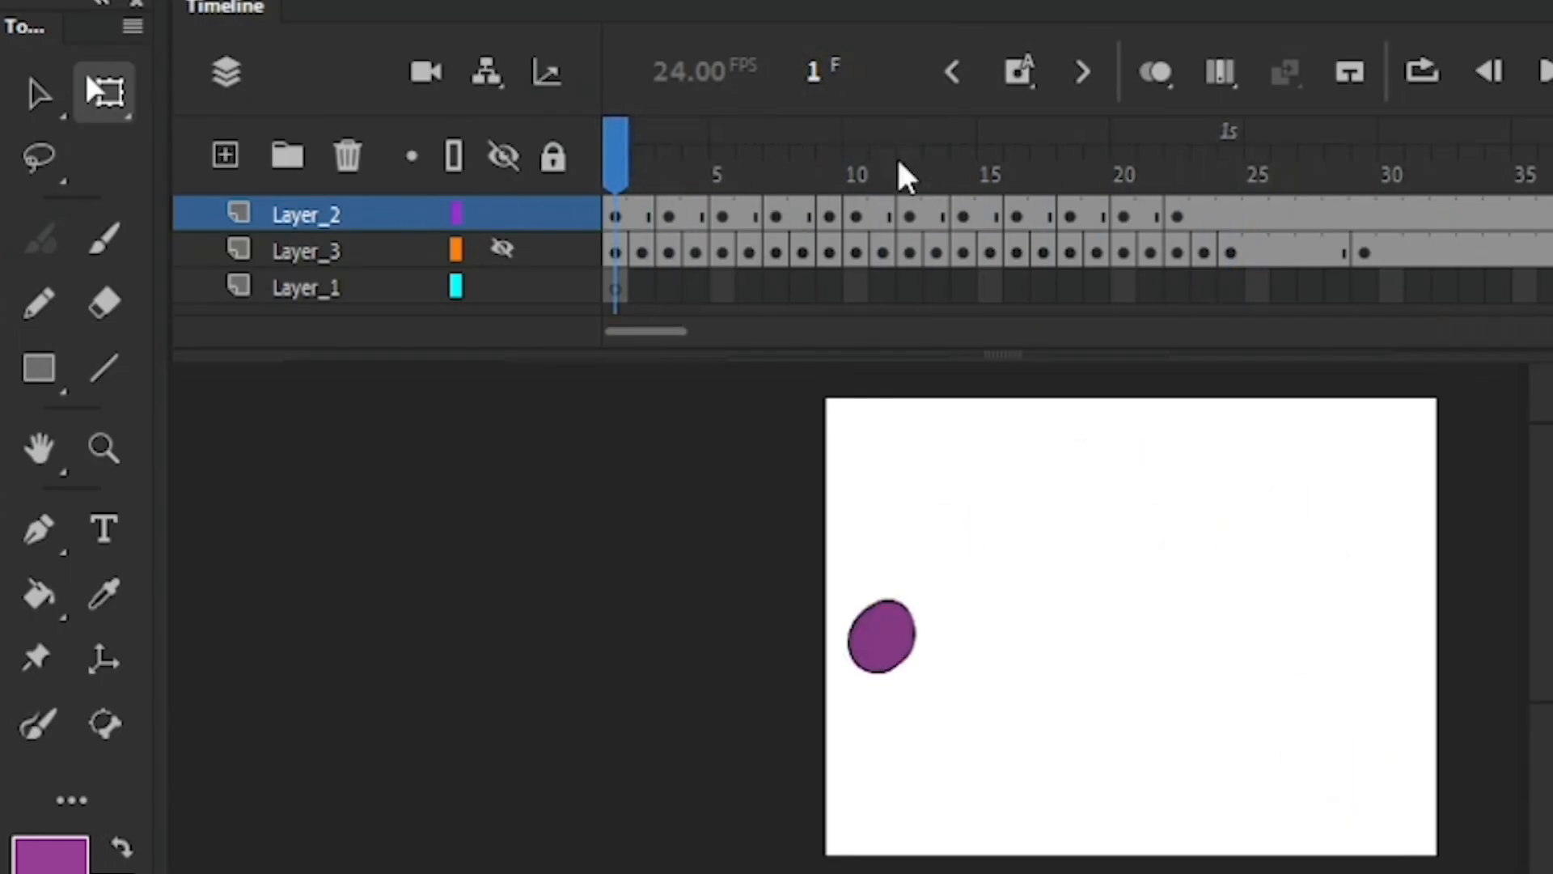
Step back and forth around frames 20 to 24 to examine the ball's landing
click(1176, 160)
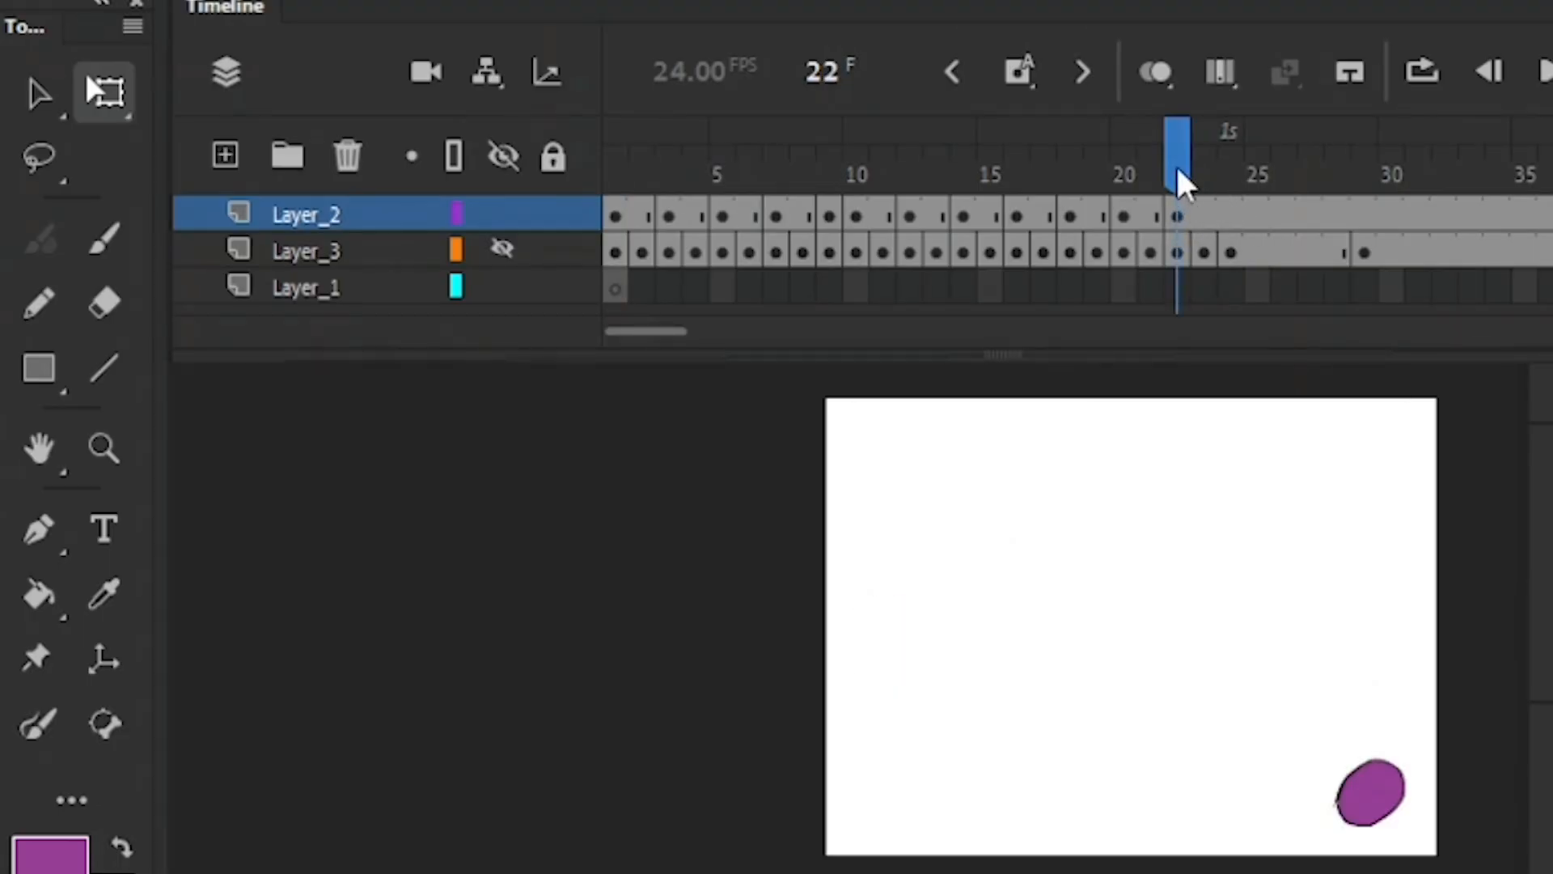
key(comma)
key(comma)
key(period)
key(period)
key(period)
key(period)
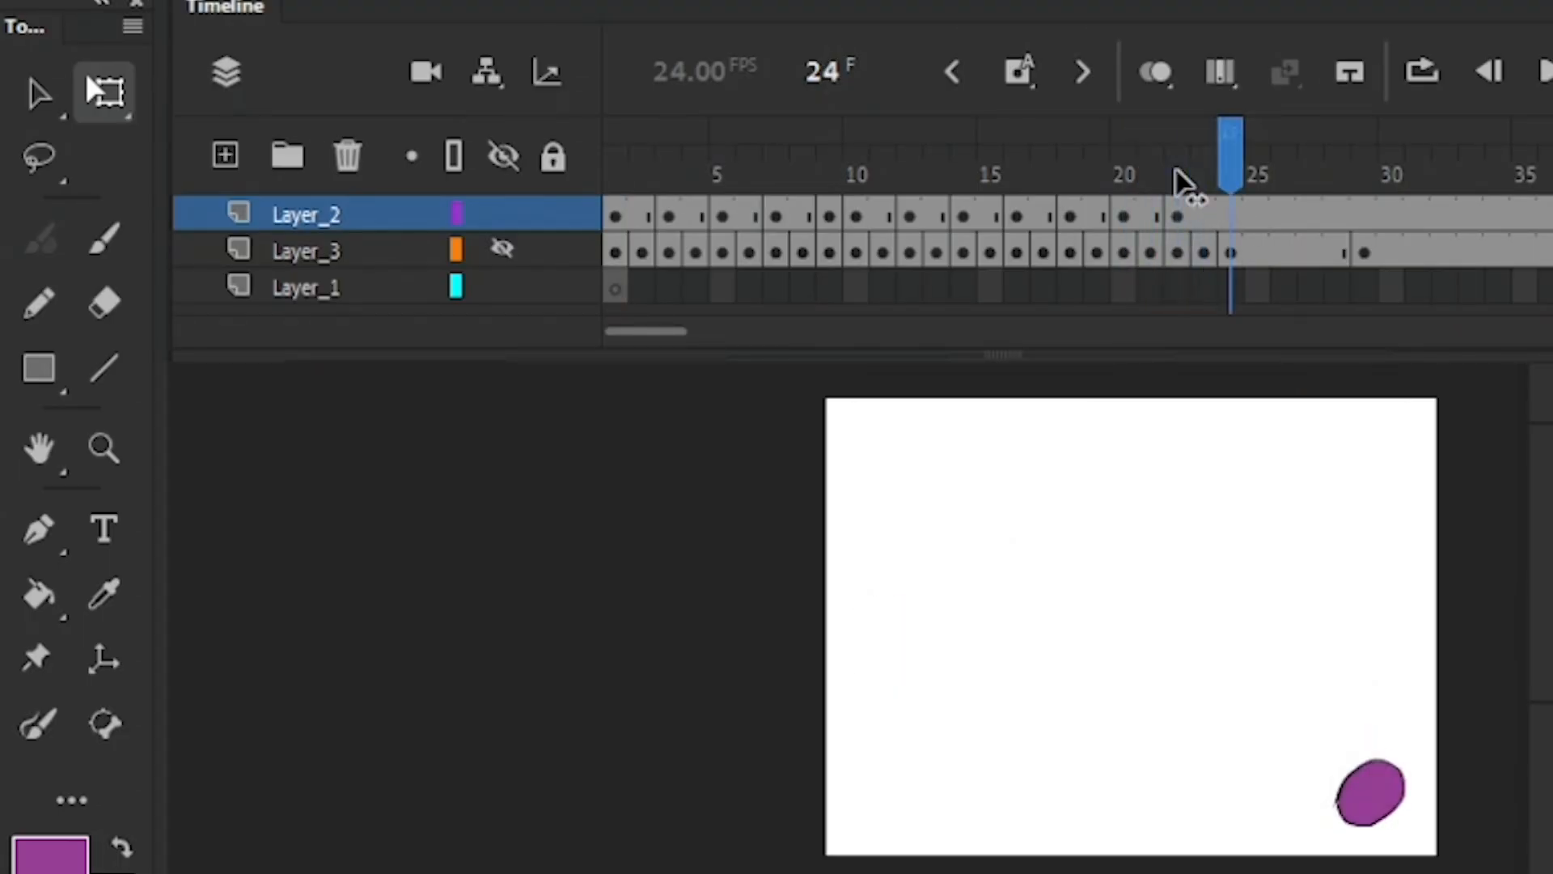
click(1214, 176)
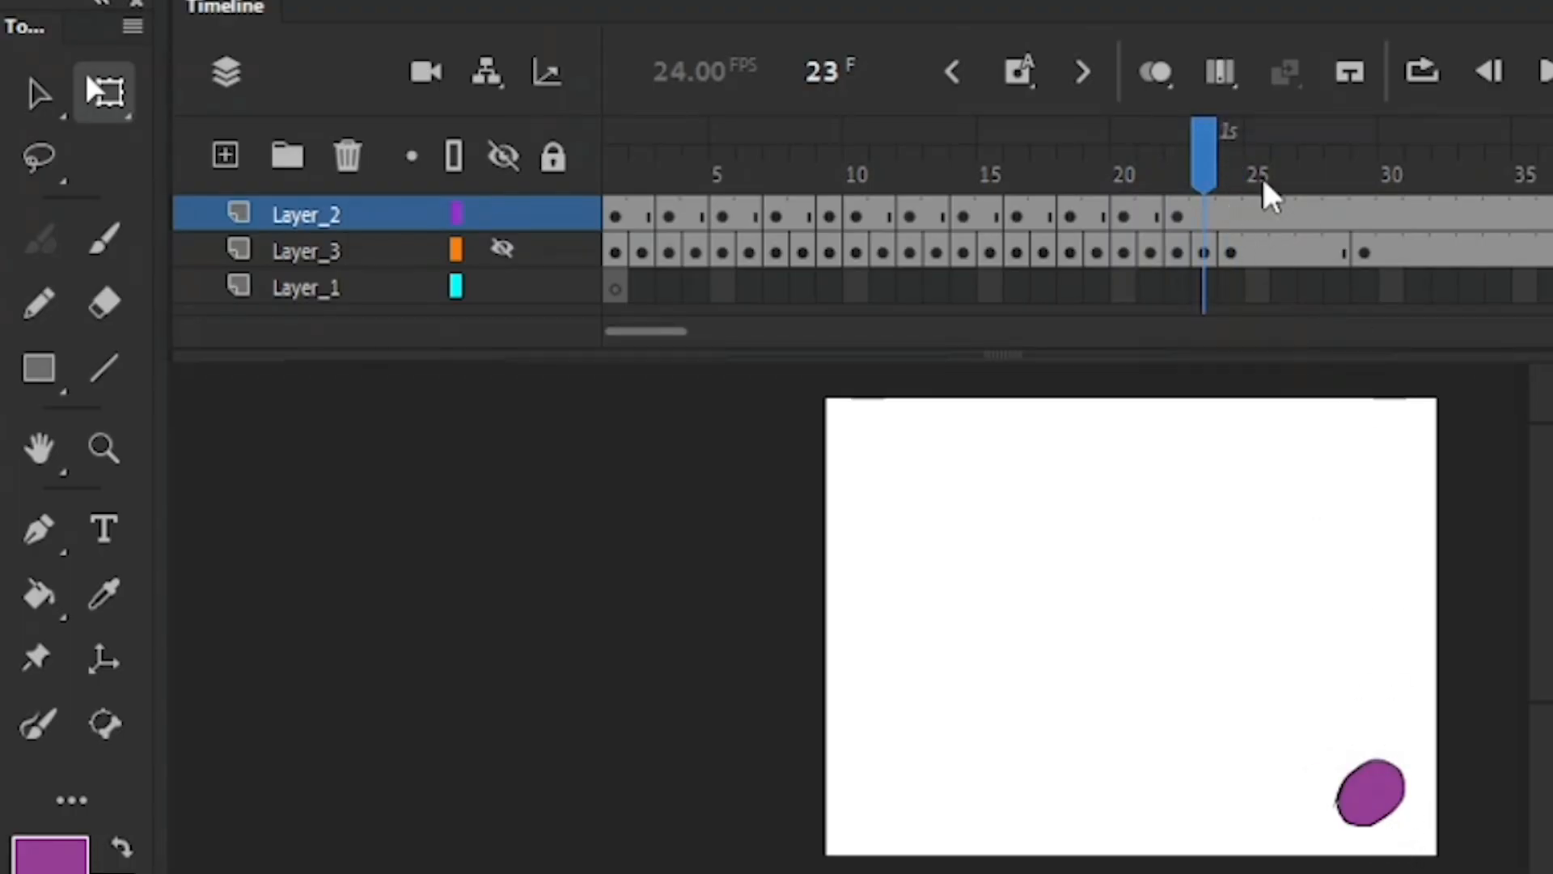
click(1217, 176)
key(comma)
In frame 24 of Layer_2, stretch the ball horizontally into a squash and move it slightly down and right
click(1223, 176)
drag(1421, 736, 1274, 845)
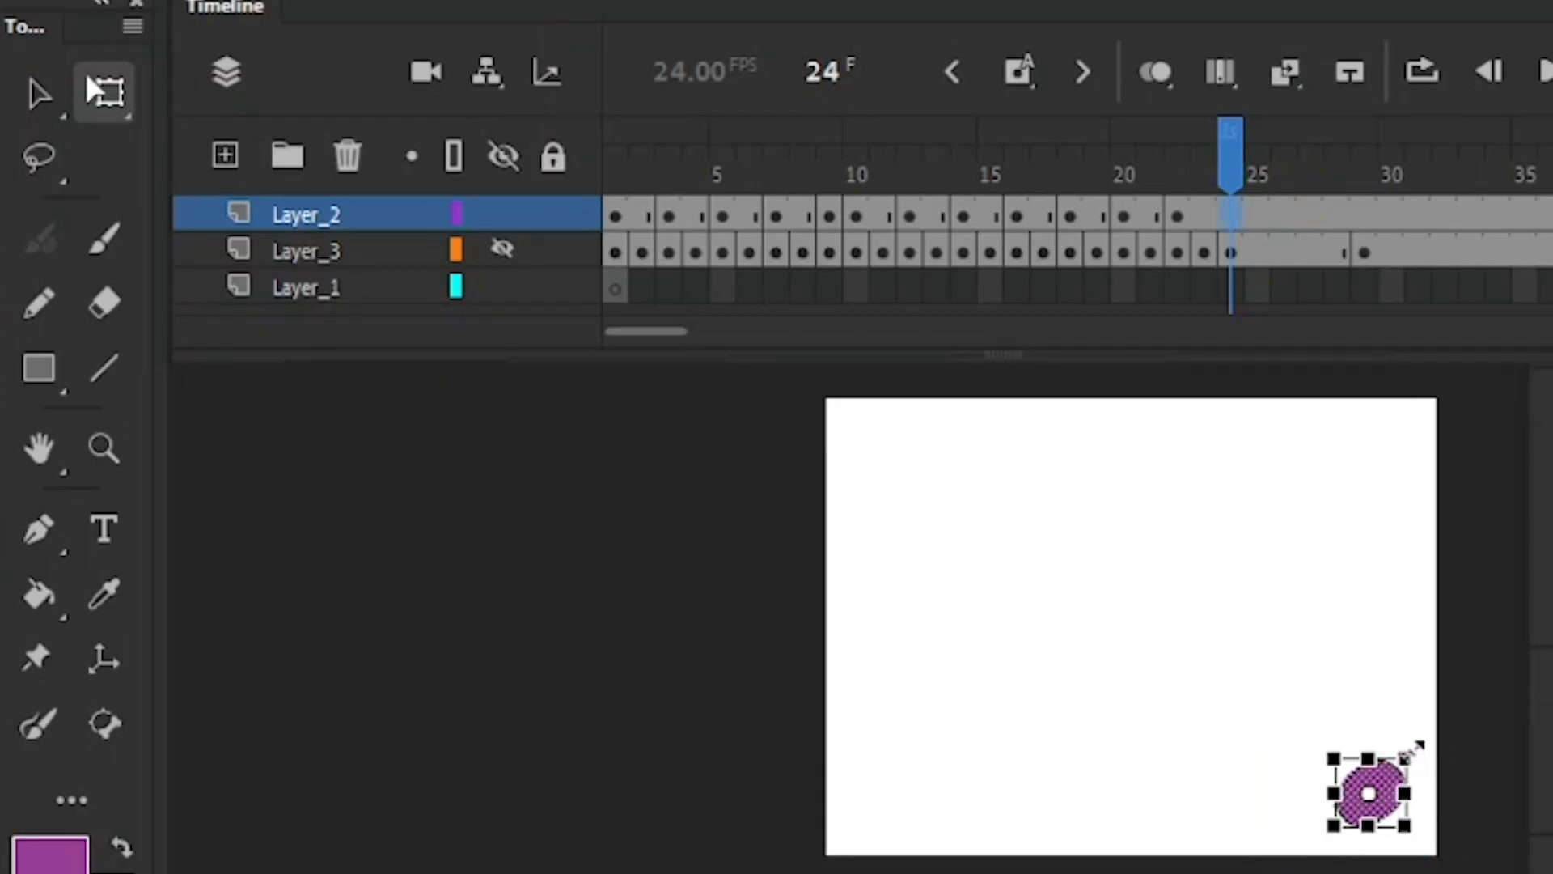
drag(1431, 779, 1430, 793)
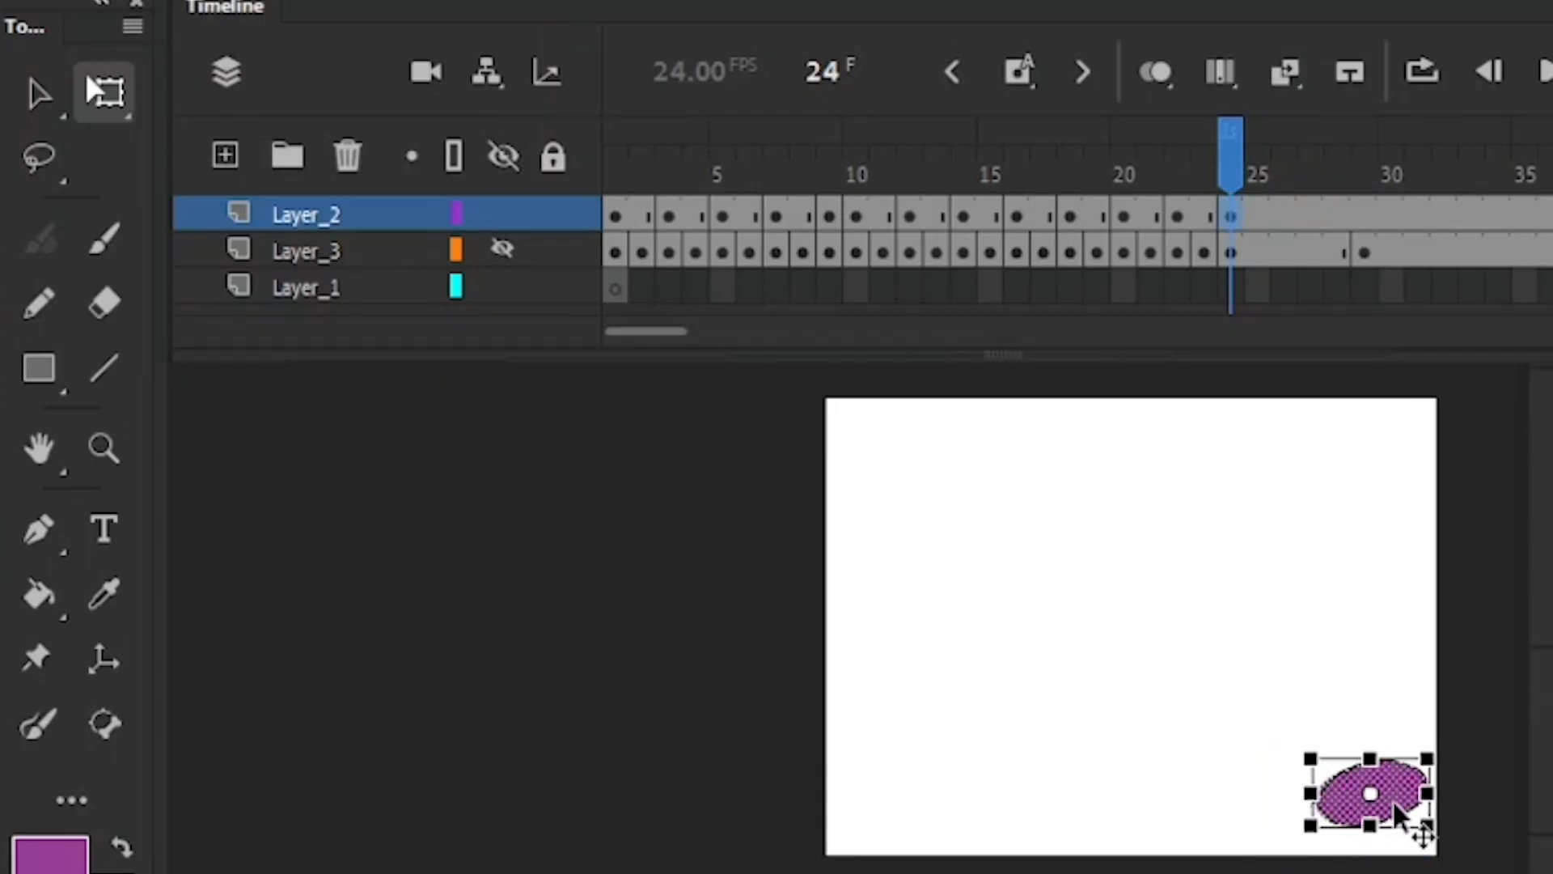
drag(1393, 803, 1404, 813)
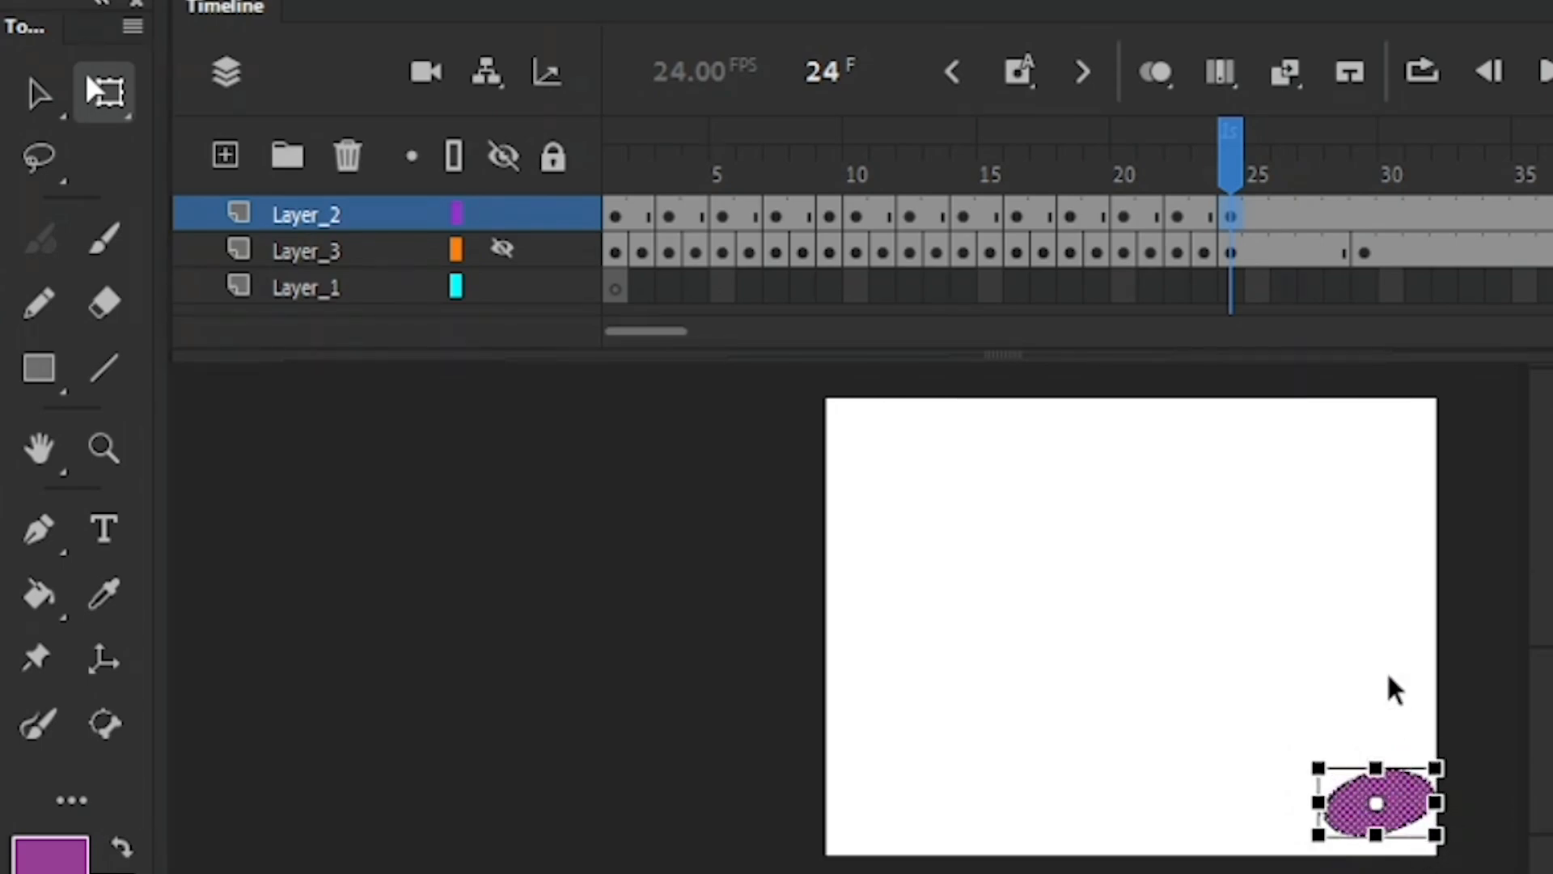
Step back and forth through the frames leading up to frame 24 to examine the fall and squash
key(comma)
key(comma)
key(comma)
key(comma)
key(period)
key(period)
key(period)
key(period)
key(period)
key(comma)
key(comma)
key(comma)
key(comma)
key(comma)
key(comma)
key(comma)
key(comma)
key(period)
key(period)
key(period)
key(period)
key(period)
key(period)
key(period)
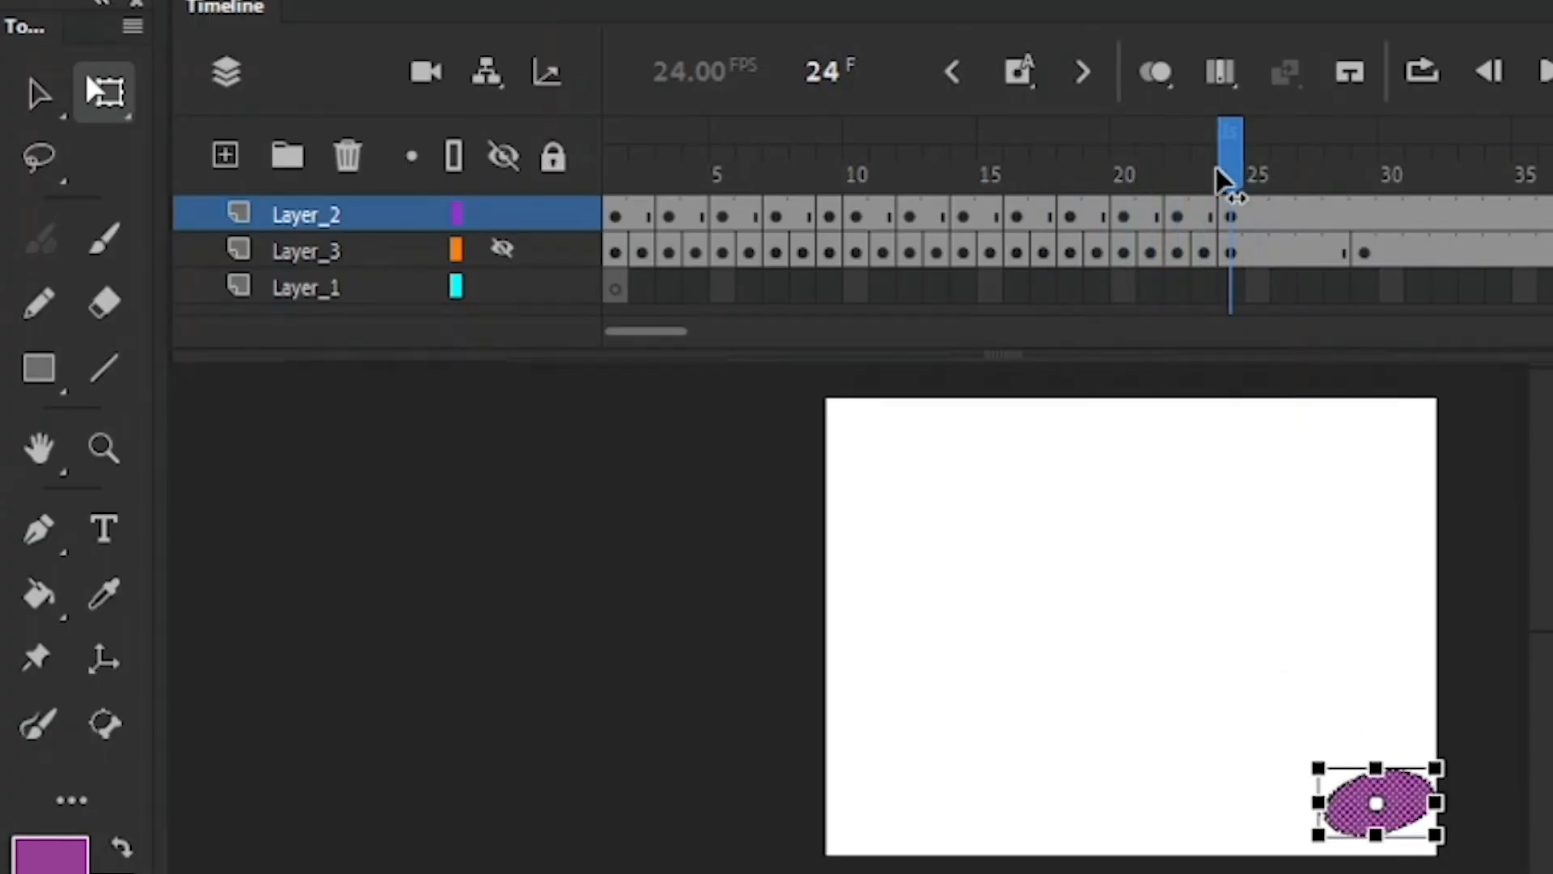
In frame 26 of Layer_2, stretch the squashed ball vertically into a taller, rounder shape
key(period)
key(period)
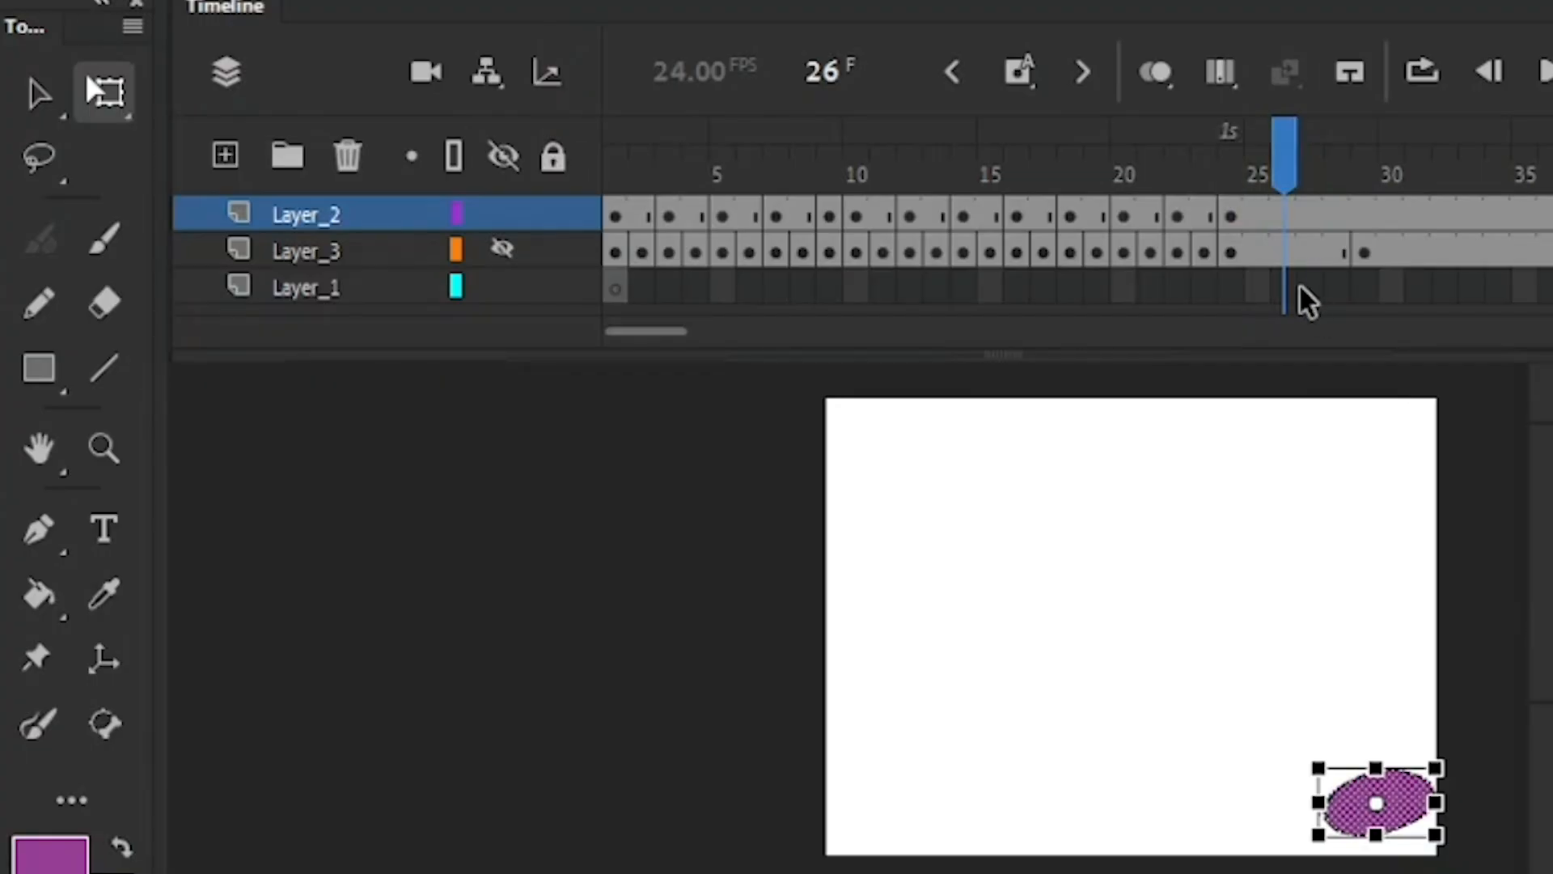
click(1275, 169)
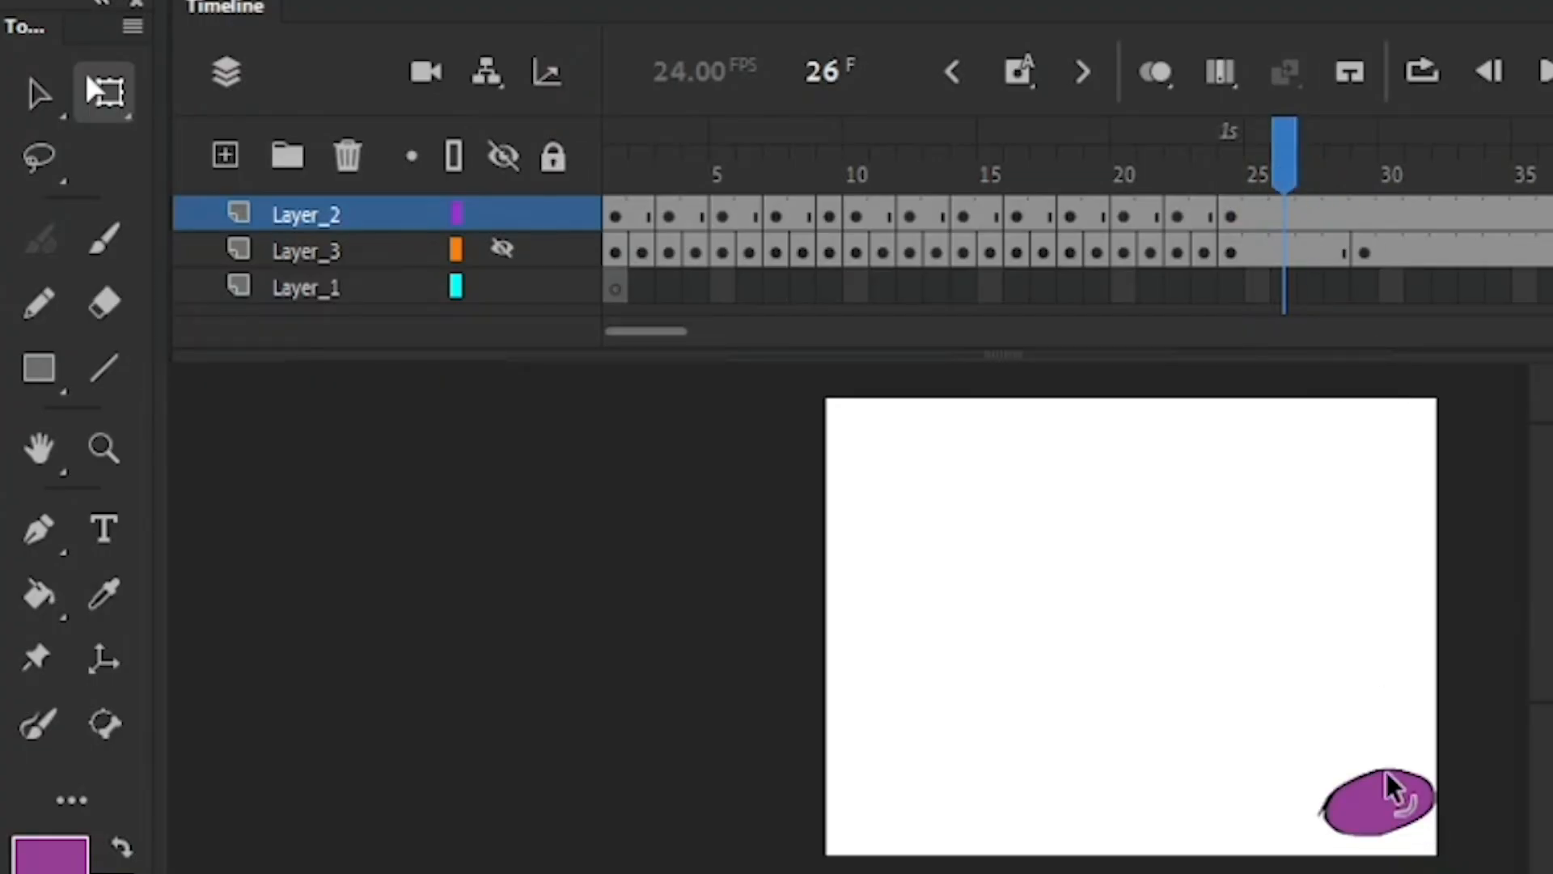
mouse_move(1472, 742)
mouse_down()
mouse_move(1286, 869)
mouse_move(1470, 741)
mouse_up()
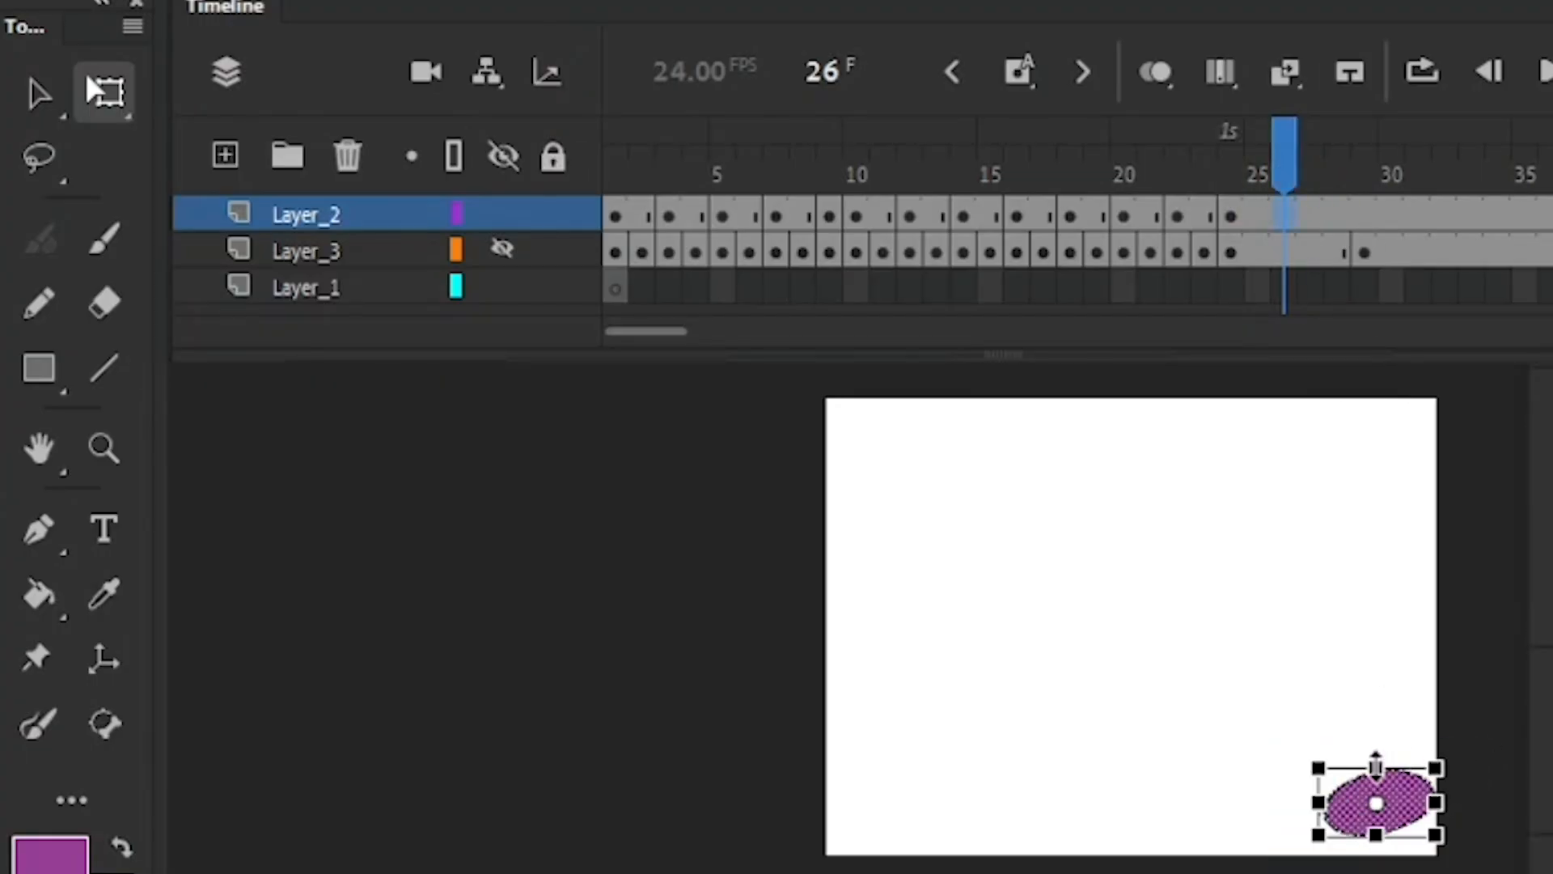
drag(1383, 769, 1375, 742)
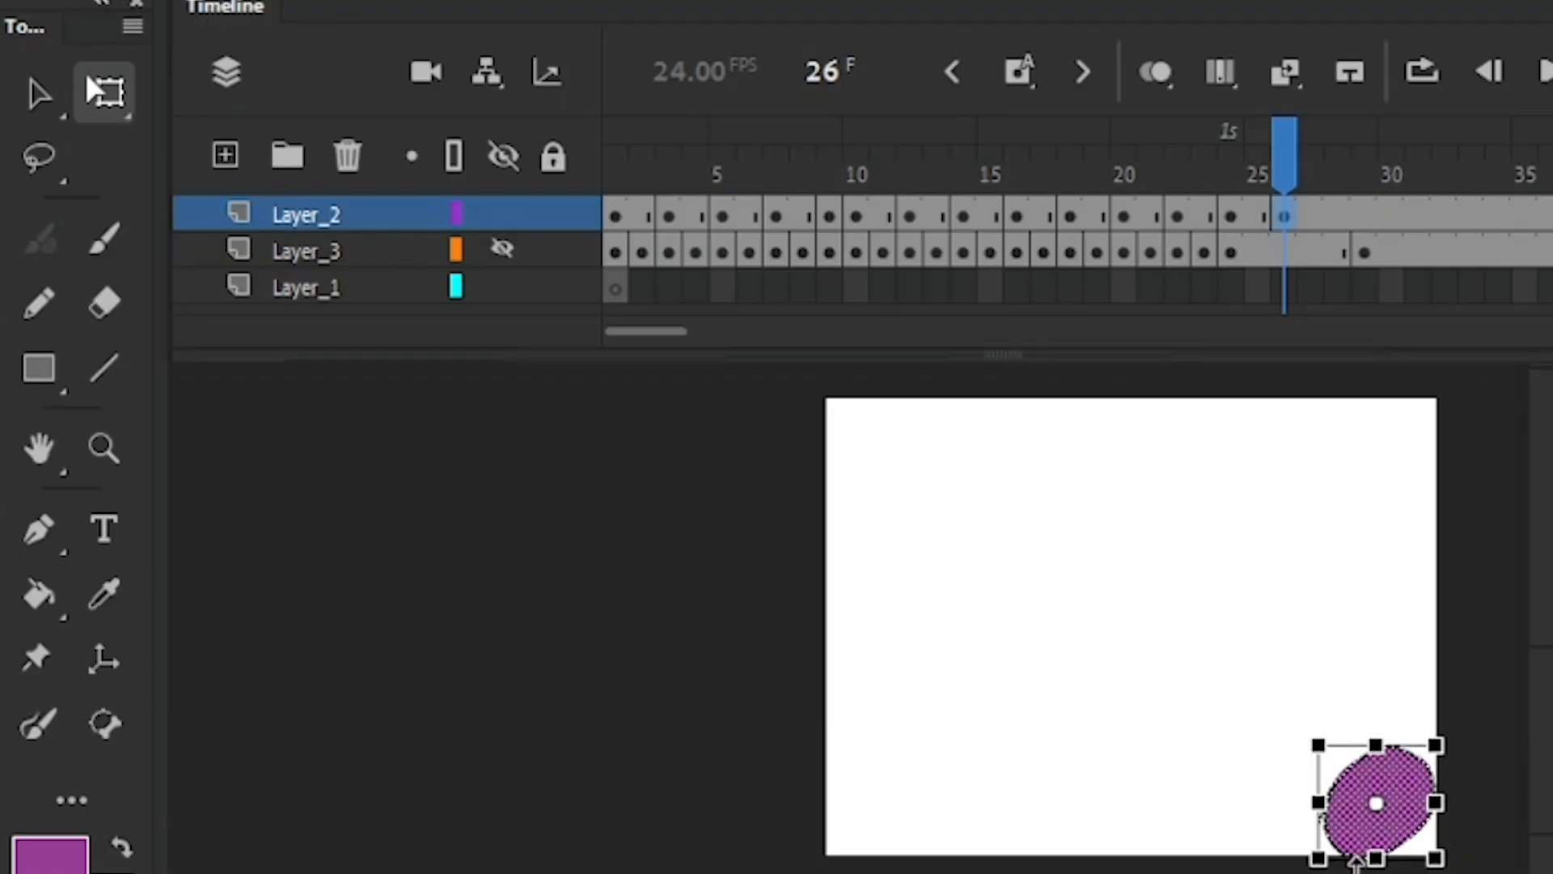
mouse_move(1318, 859)
mouse_down()
mouse_move(1332, 859)
mouse_move(1316, 846)
mouse_up()
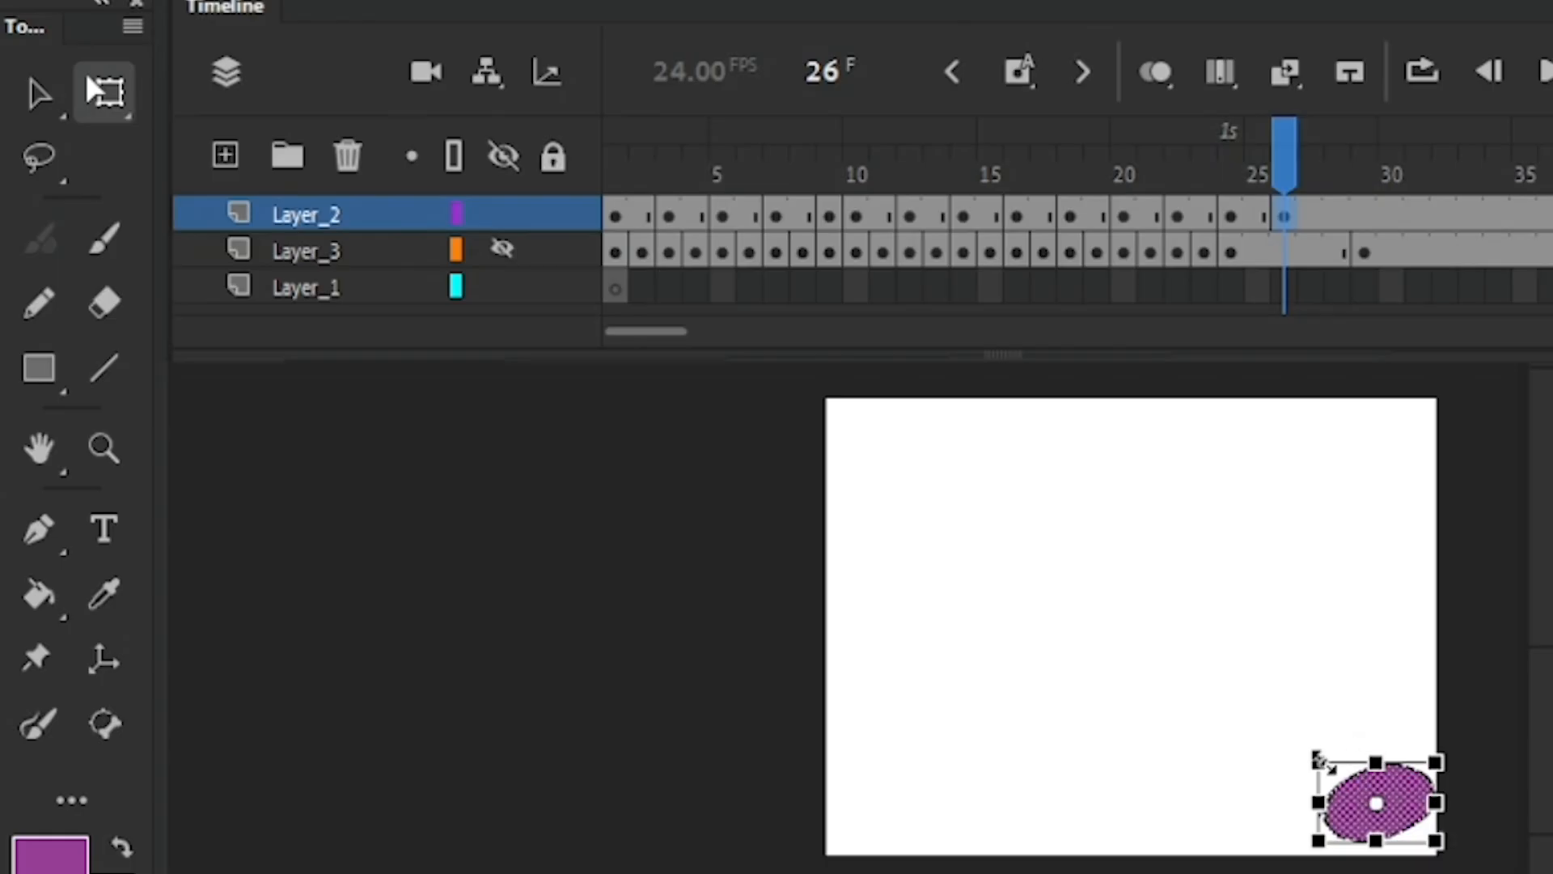
drag(1317, 760, 1318, 749)
Nudge the frame 26 ball up and slightly left so it rebounds from the squash position
key(shift+Up)
key(shift+Up)
key(shift+Left)
key(Left)
key(Up)
key(Up)
key(Left)
key(Left)
key(Up)
key(Up)
key(Up)
key(Up)
key(Up)
key(Up)
key(Up)
key(Up)
key(Up)
key(Up)
key(Up)
key(Up)
key(Up)
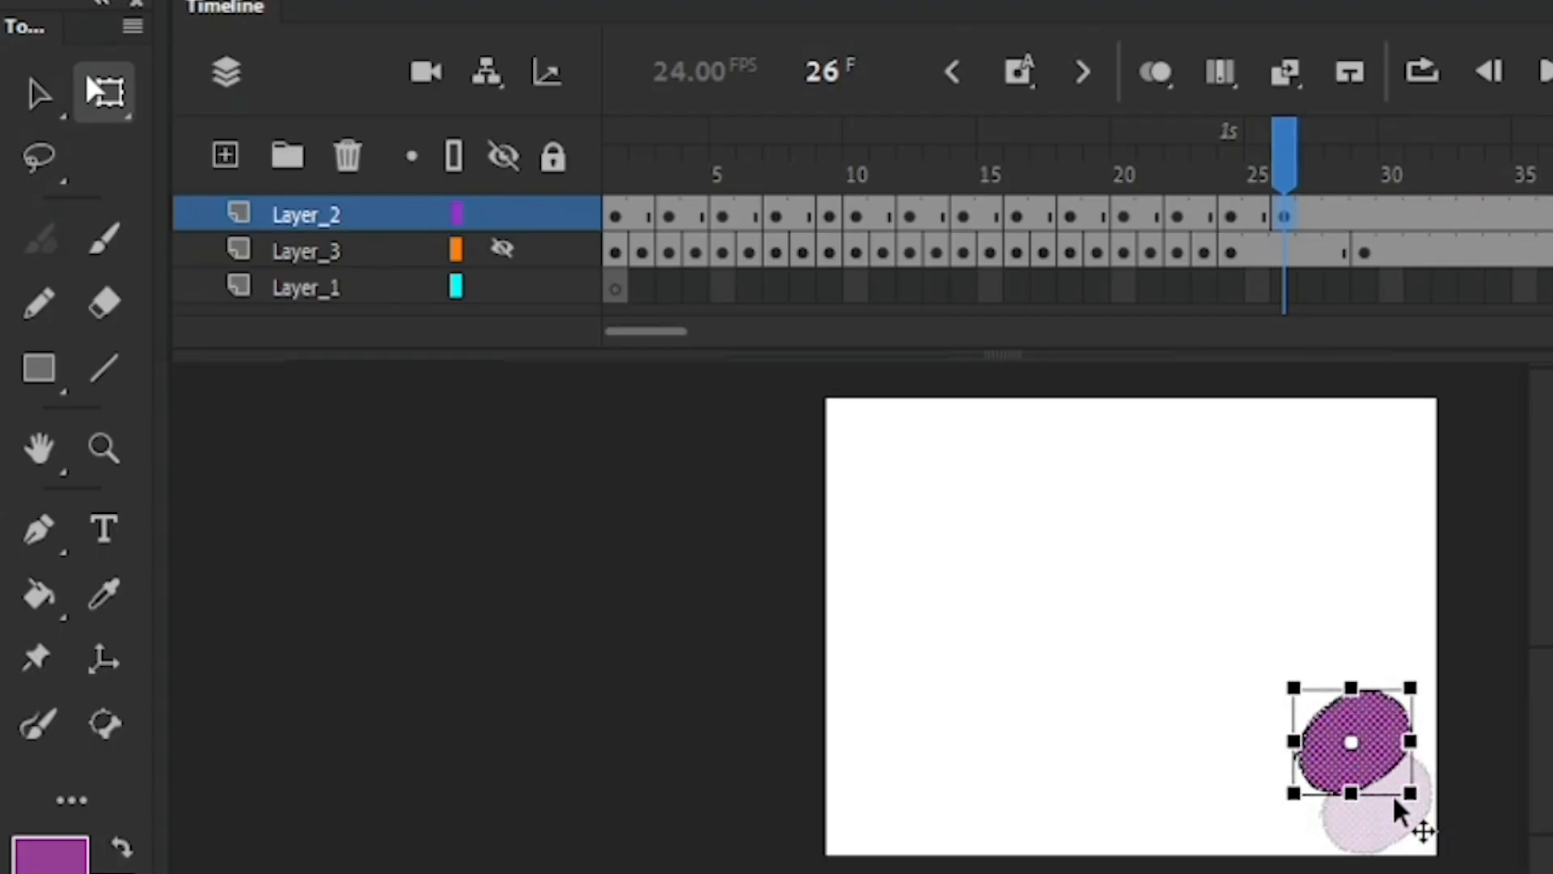
Move the rebound keyframe in Layer_2 one frame earlier, from frame 26 to frame 25
mouse_move(1278, 166)
mouse_down()
mouse_move(1069, 167)
mouse_move(1285, 167)
mouse_up()
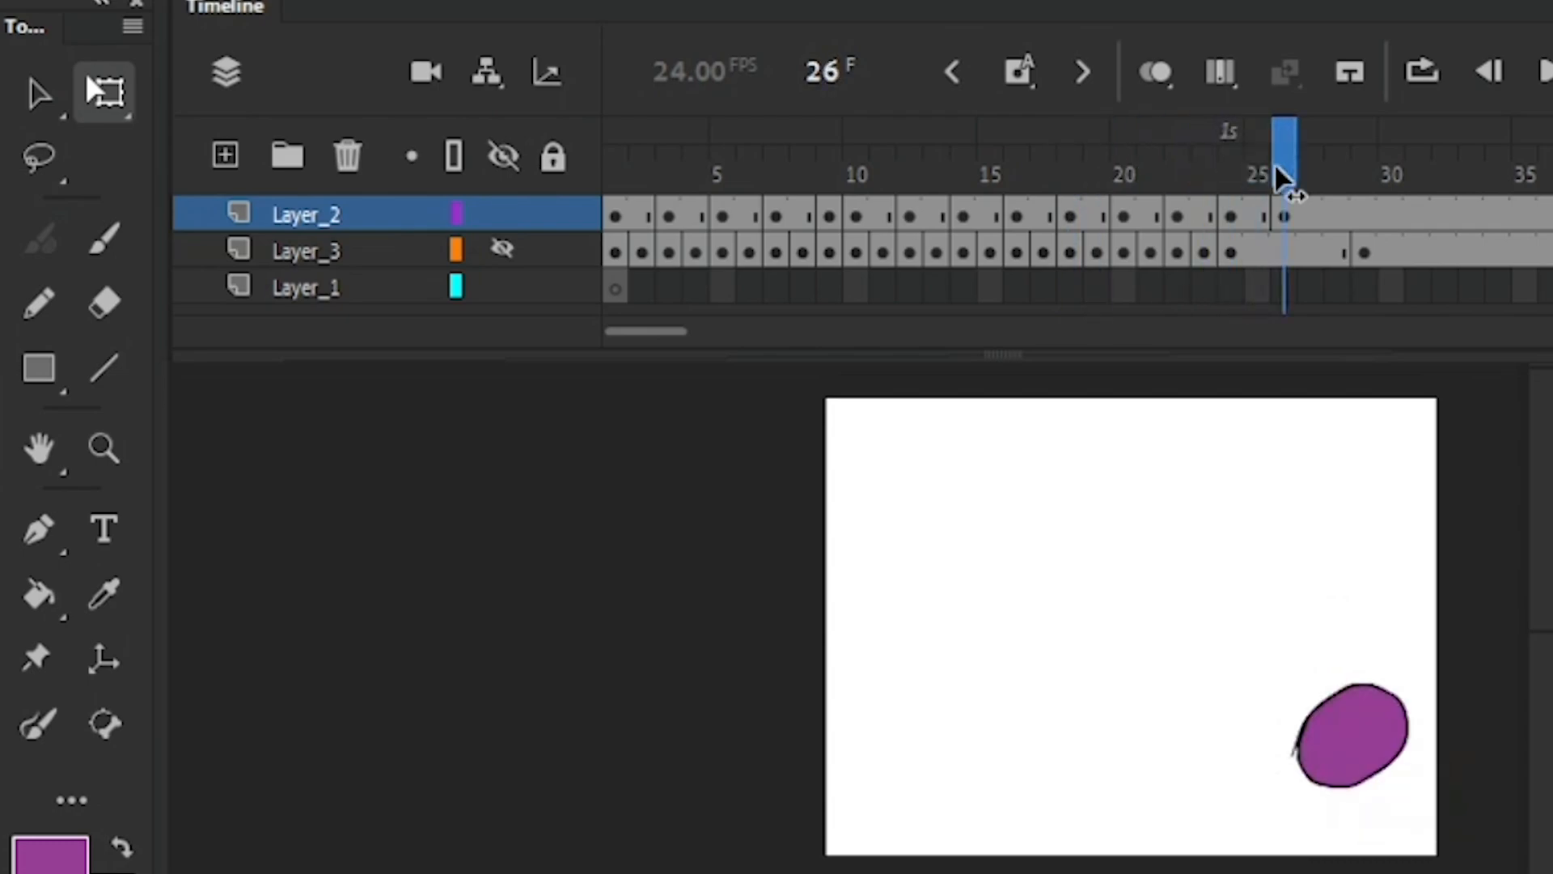
key(period)
key(comma)
key(comma)
key(period)
click(1284, 213)
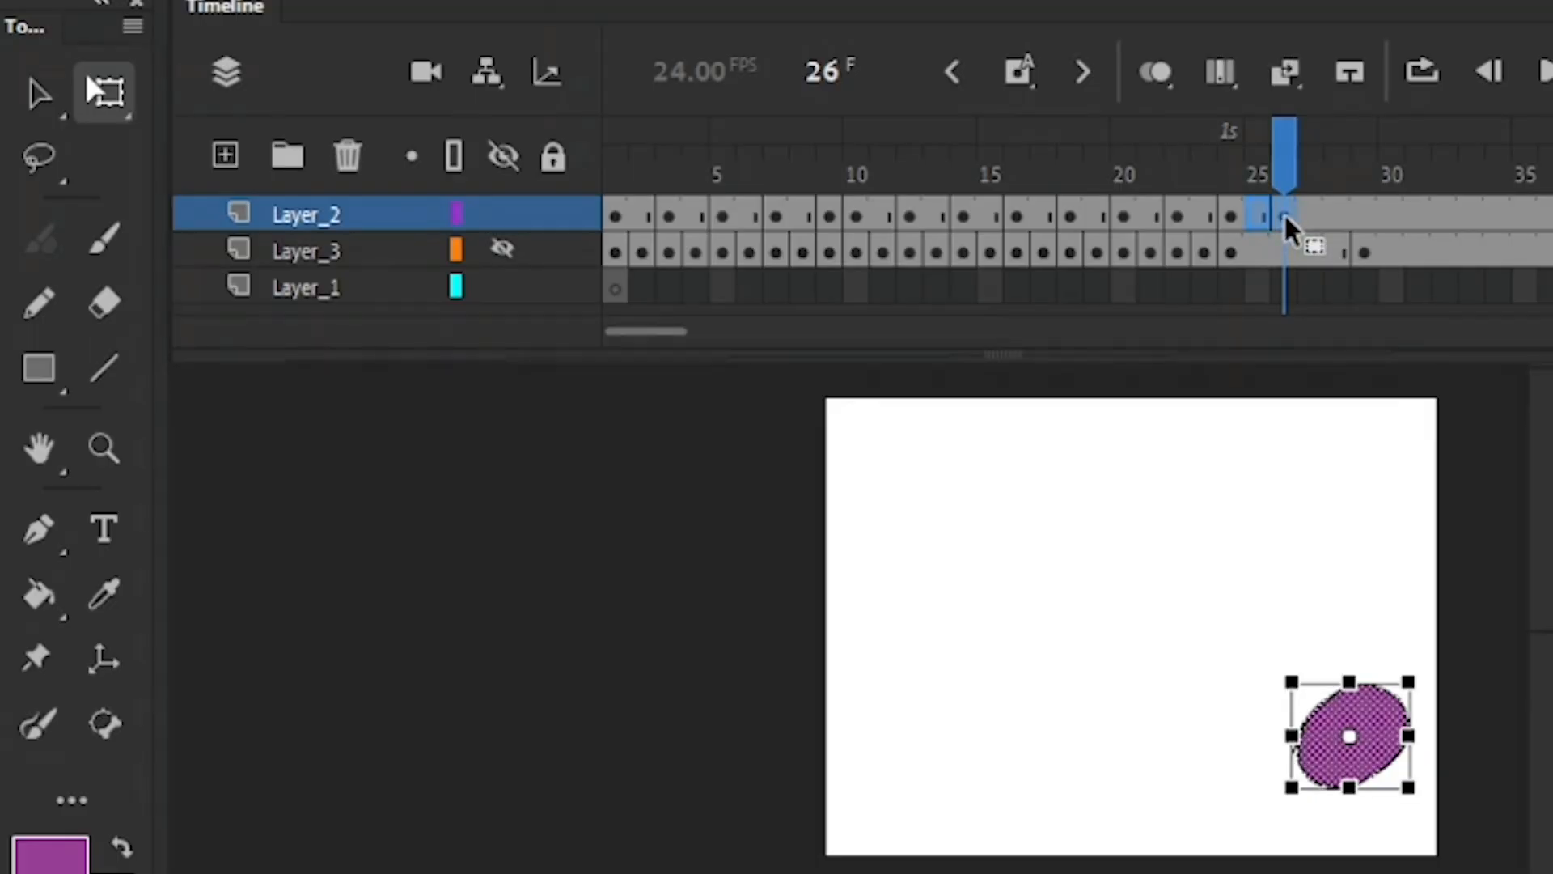
drag(1284, 212, 1276, 194)
Step back and forward through the frames around frame 25 to check the timing of the squash and rebound
key(comma)
key(comma)
key(comma)
key(comma)
key(period)
key(period)
key(period)
key(period)
key(period)
key(period)
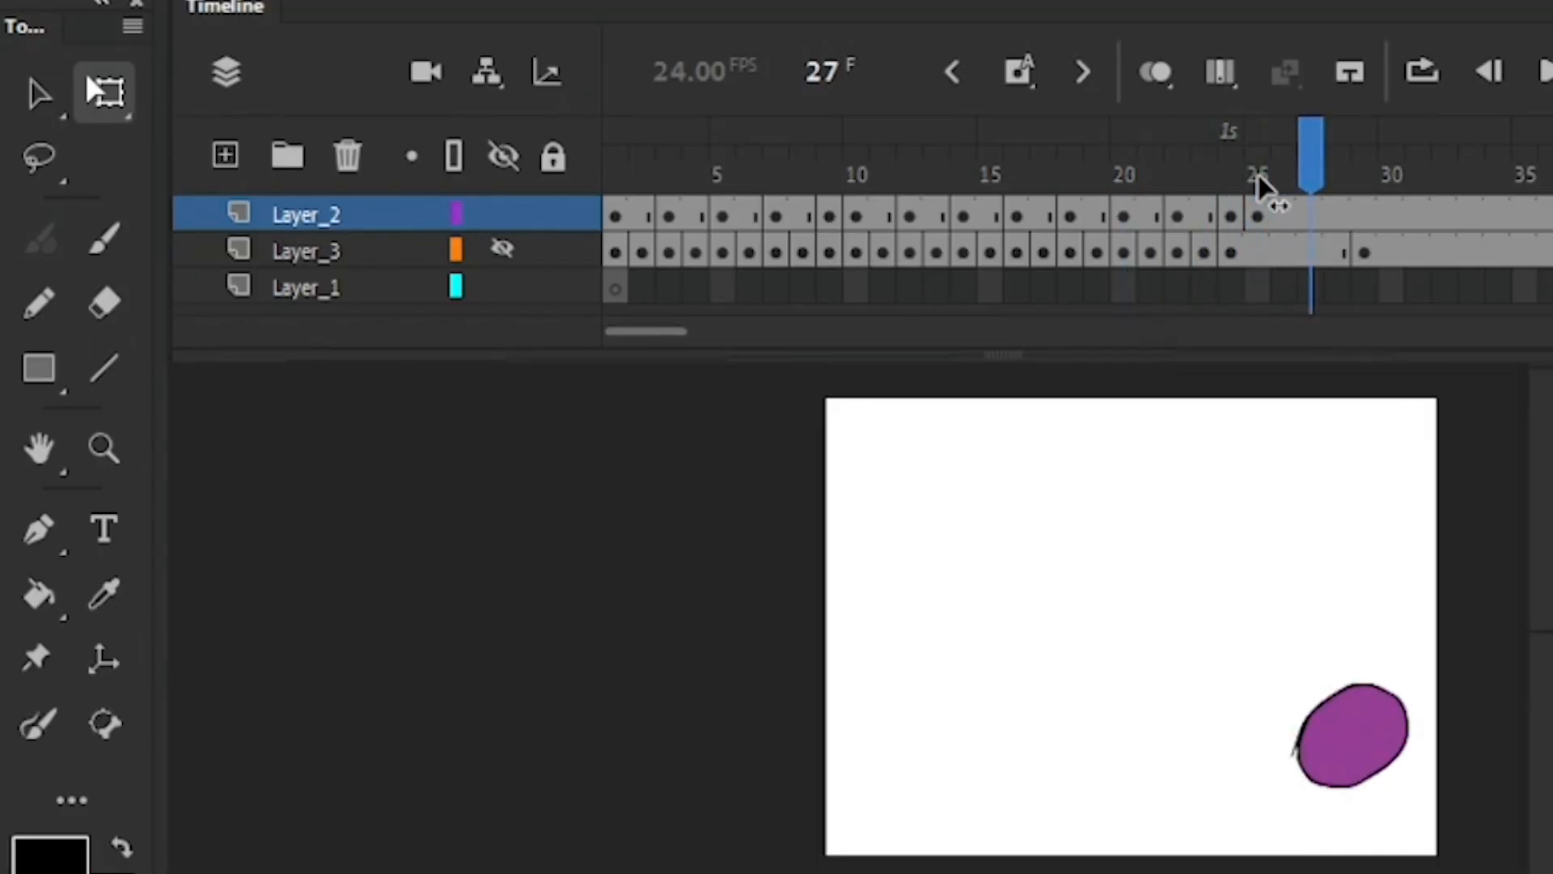
In frame 26 of Layer_2, move the whole ball up and to the left on a new keyframe to continue the rebound
key(comma)
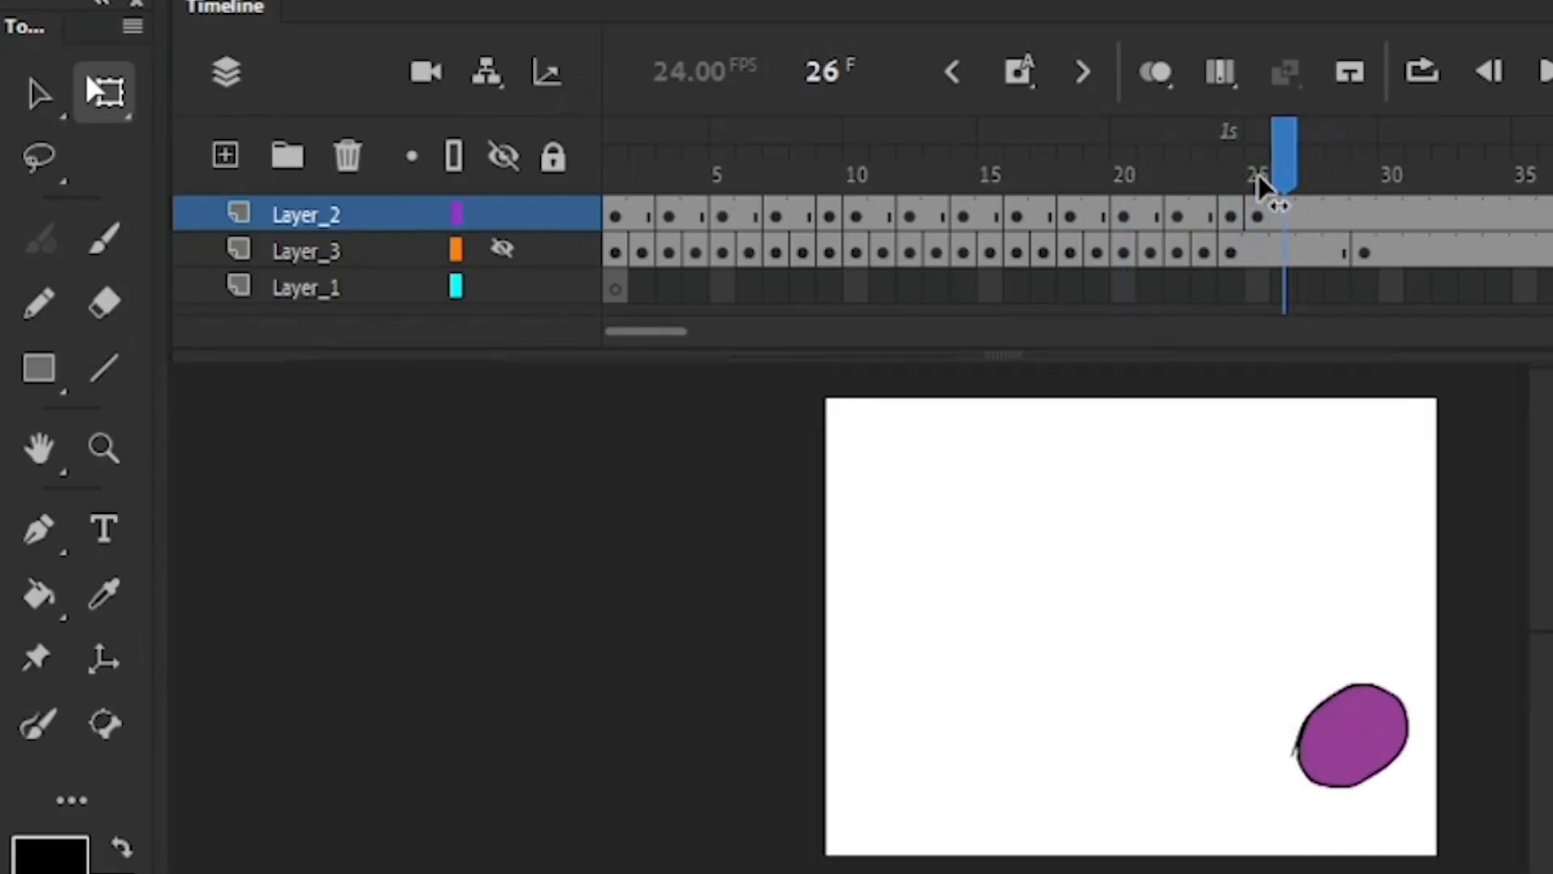
drag(1421, 636, 1250, 847)
mouse_move(1361, 740)
mouse_down()
mouse_move(1329, 687)
mouse_move(1293, 669)
mouse_up()
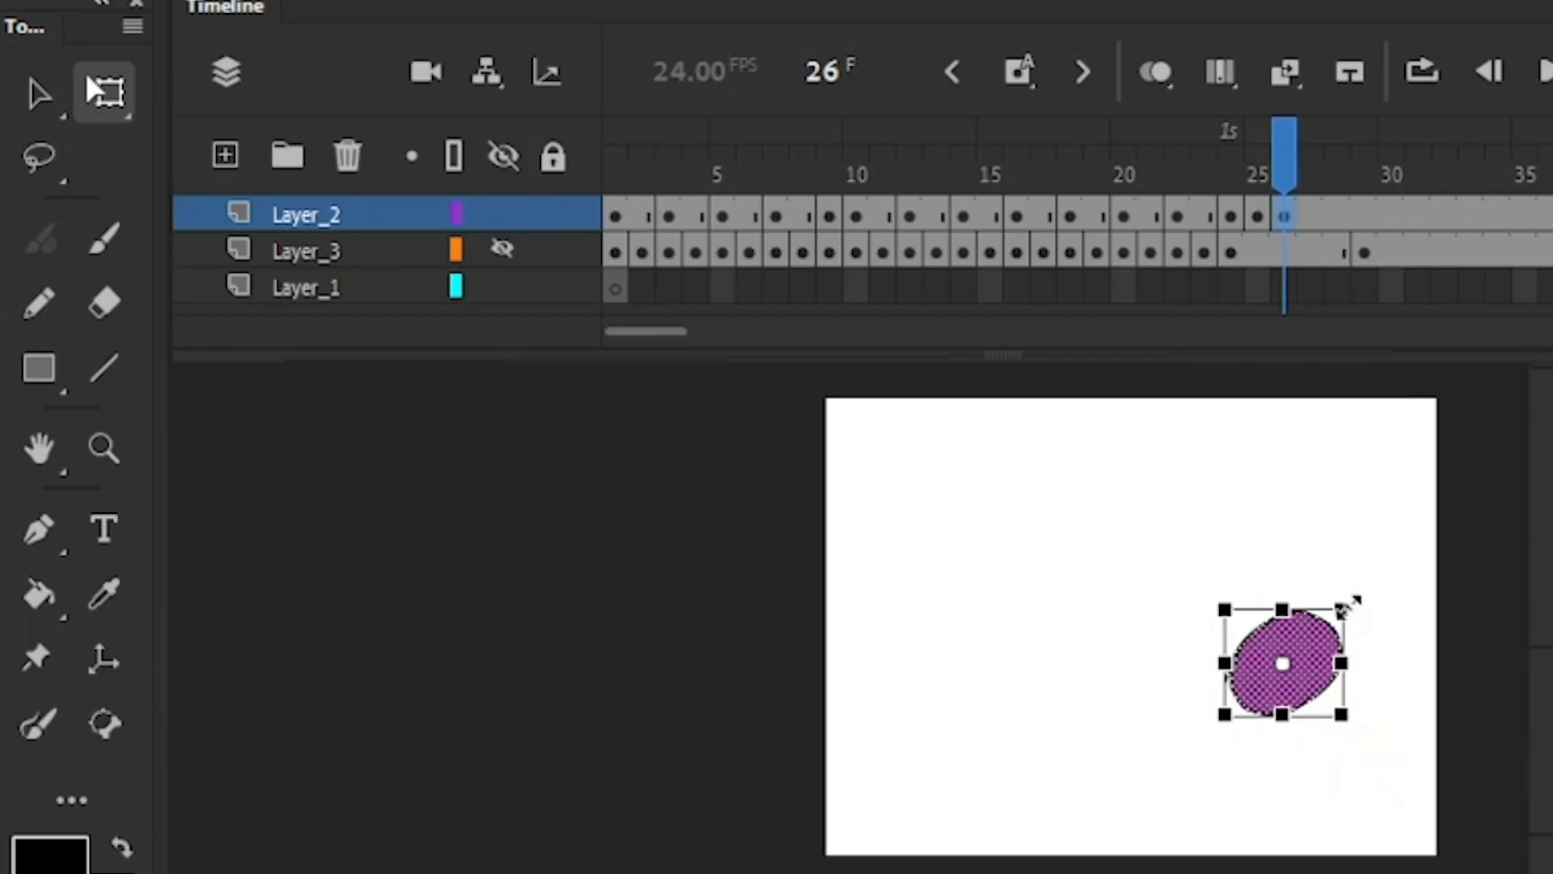
Flatten the frame 26 ball slightly, rotate it to tilt the opposite way, and widen it a little
drag(1347, 605, 1346, 619)
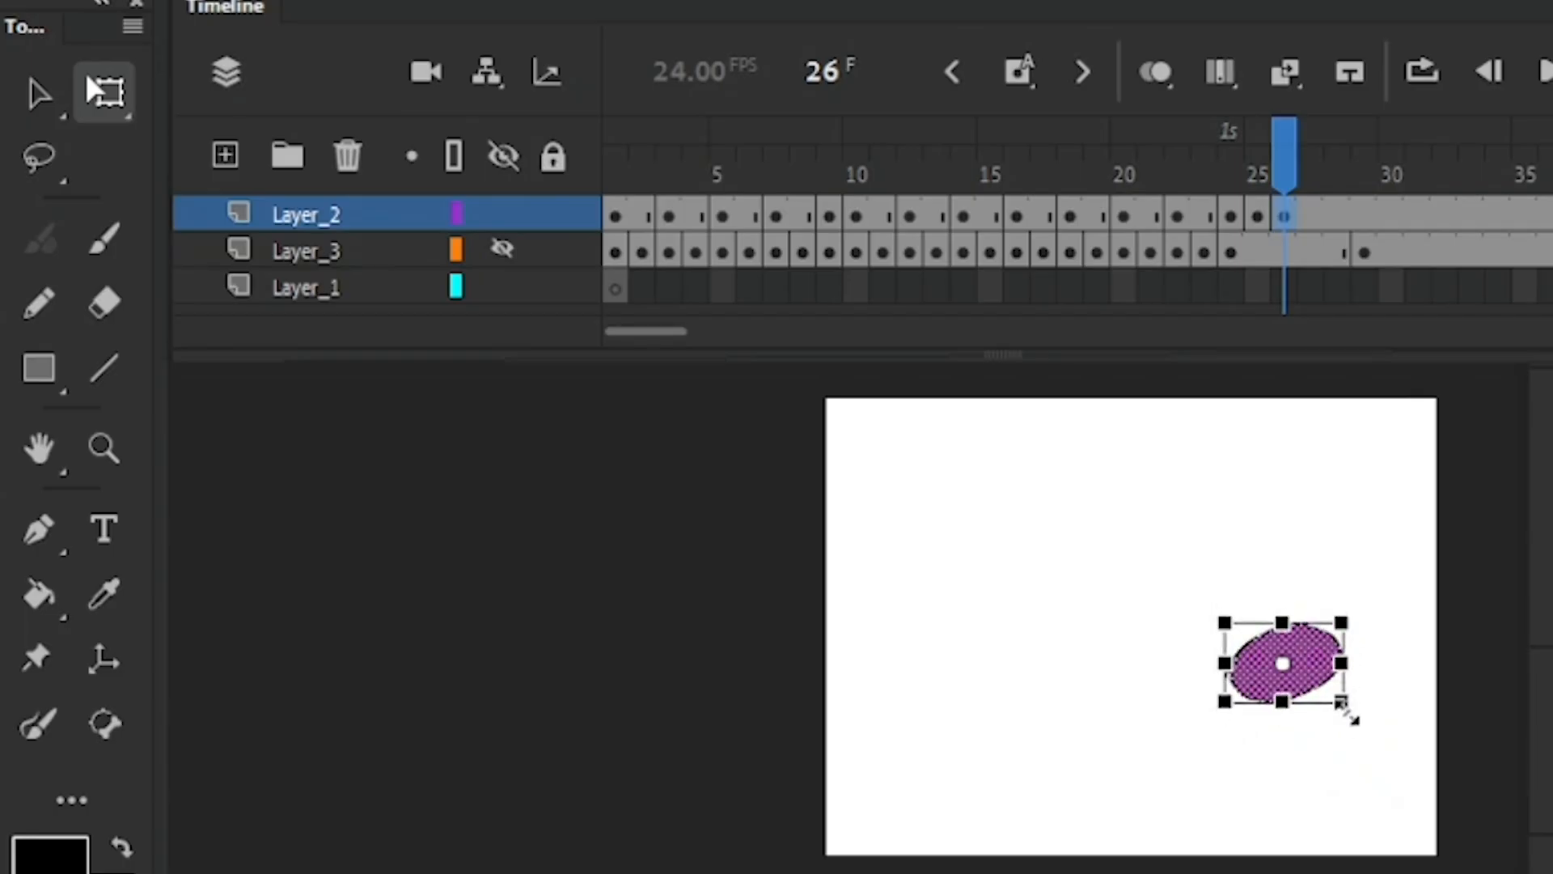
drag(1342, 703, 1344, 720)
drag(1344, 714, 1336, 701)
drag(1349, 603, 1357, 617)
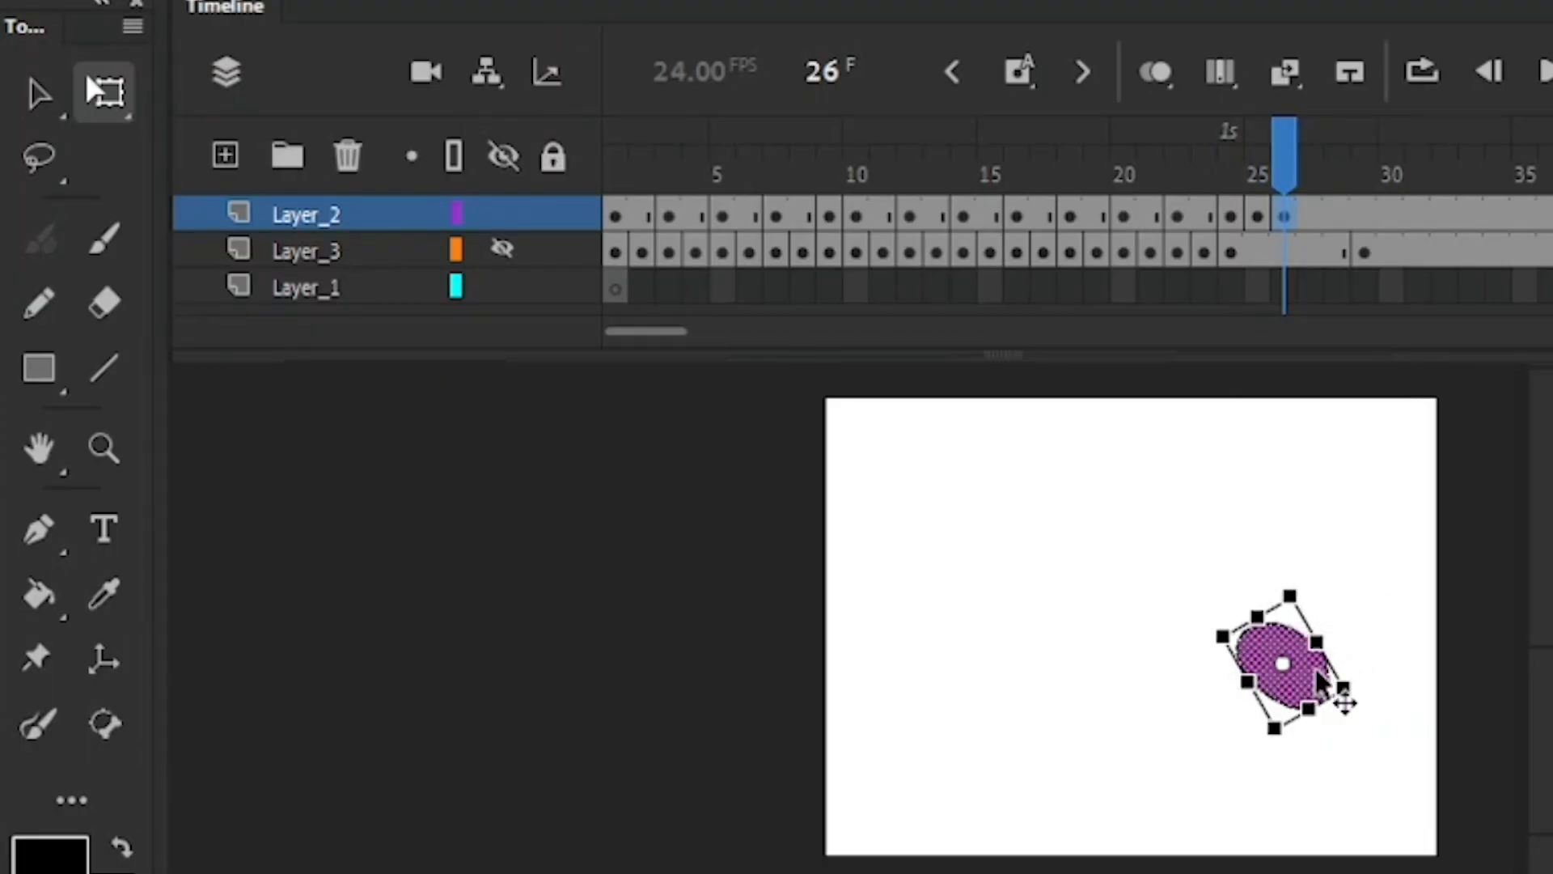
drag(1251, 679, 1242, 686)
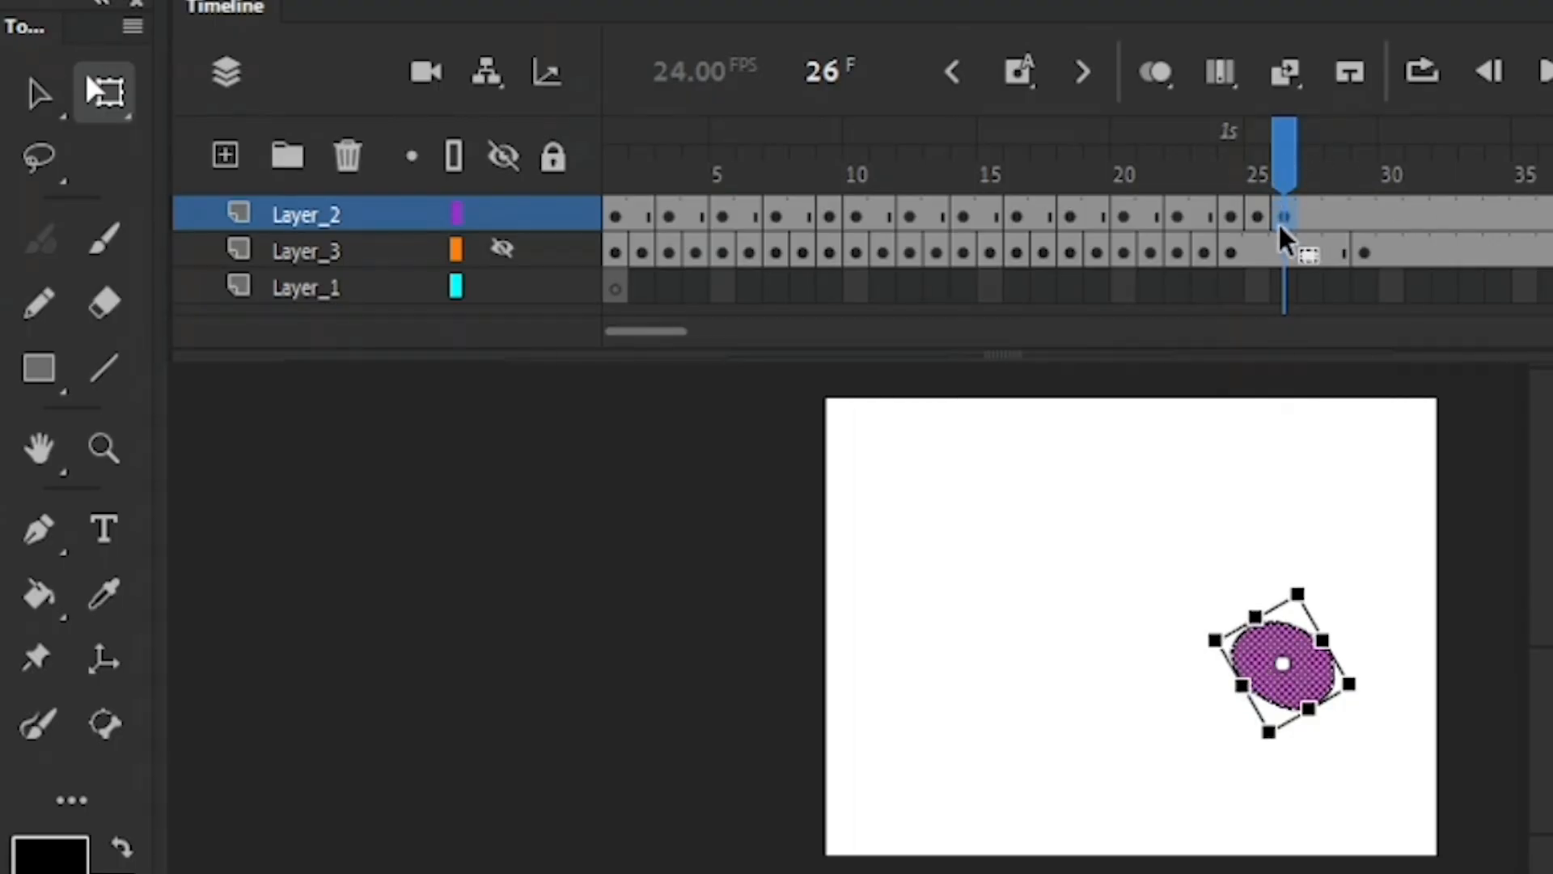
Move the new Layer_2 keyframe from frame 26 to frame 27 and step through the surrounding frames to check the spacing
drag(1280, 221, 1301, 218)
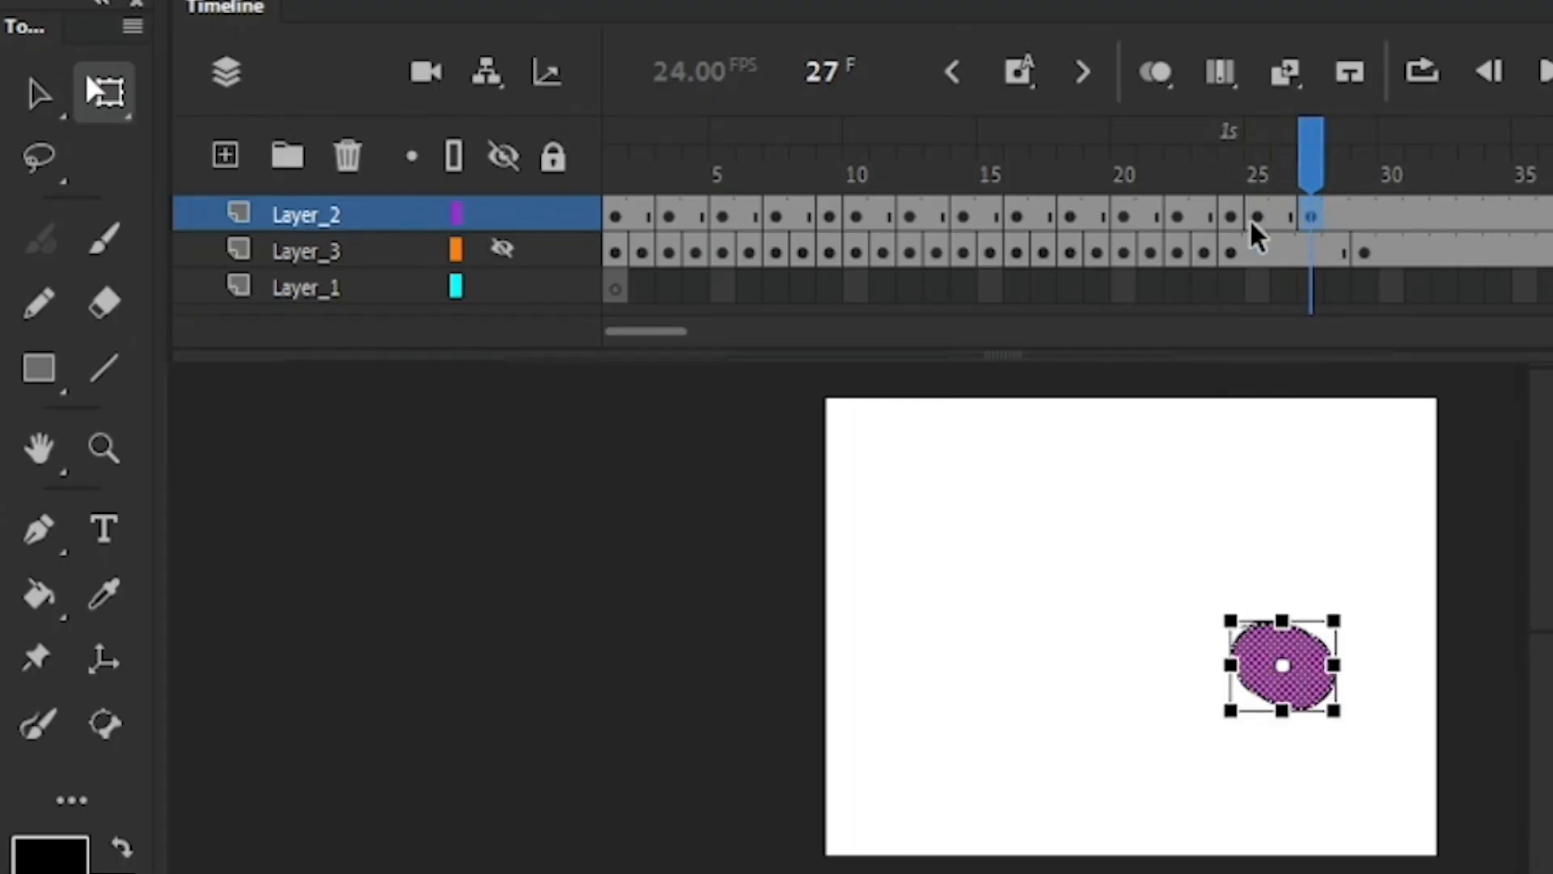
drag(1302, 149, 1177, 151)
key(comma)
key(comma)
key(comma)
key(comma)
key(comma)
key(period)
key(period)
key(period)
key(period)
key(period)
key(period)
key(period)
key(period)
key(period)
key(period)
key(period)
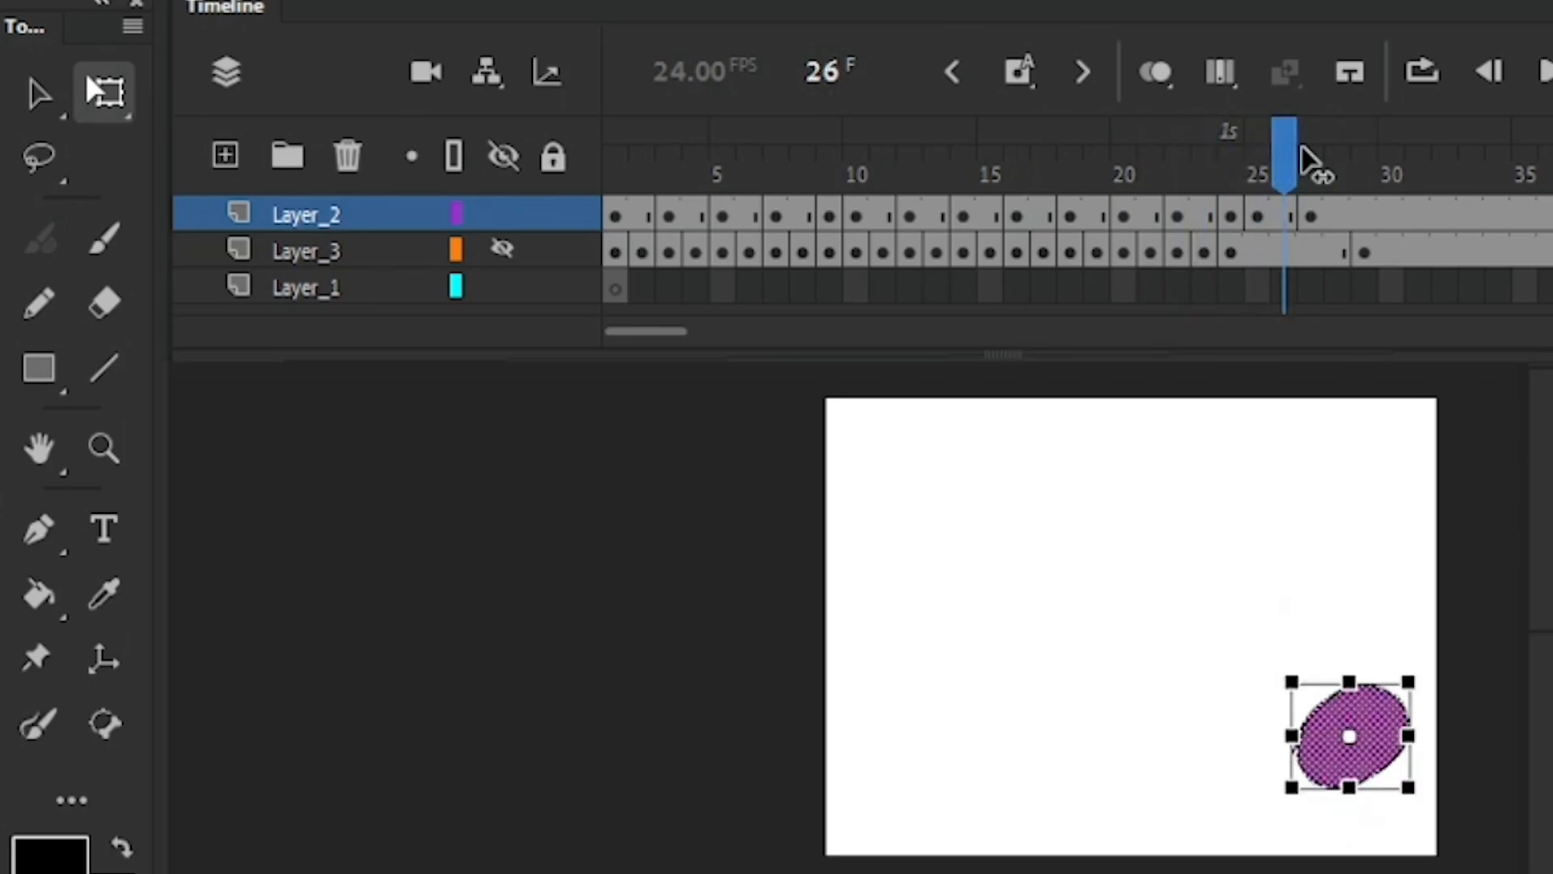
Step backward and forward repeatedly through the landing, squash and rebound frames to examine the ball's motion
key(comma)
key(comma)
key(comma)
key(comma)
key(comma)
key(comma)
key(comma)
key(comma)
key(comma)
key(comma)
key(comma)
key(comma)
key(period)
key(period)
key(period)
key(period)
key(period)
key(period)
key(period)
key(period)
key(period)
key(comma)
key(comma)
key(comma)
key(comma)
key(comma)
key(comma)
key(comma)
key(comma)
key(comma)
key(comma)
key(comma)
key(comma)
key(comma)
key(comma)
key(comma)
key(comma)
key(comma)
key(comma)
key(comma)
key(comma)
Play the animation several times from its early frames to review the arc, landing and rebound at full speed
click(1545, 71)
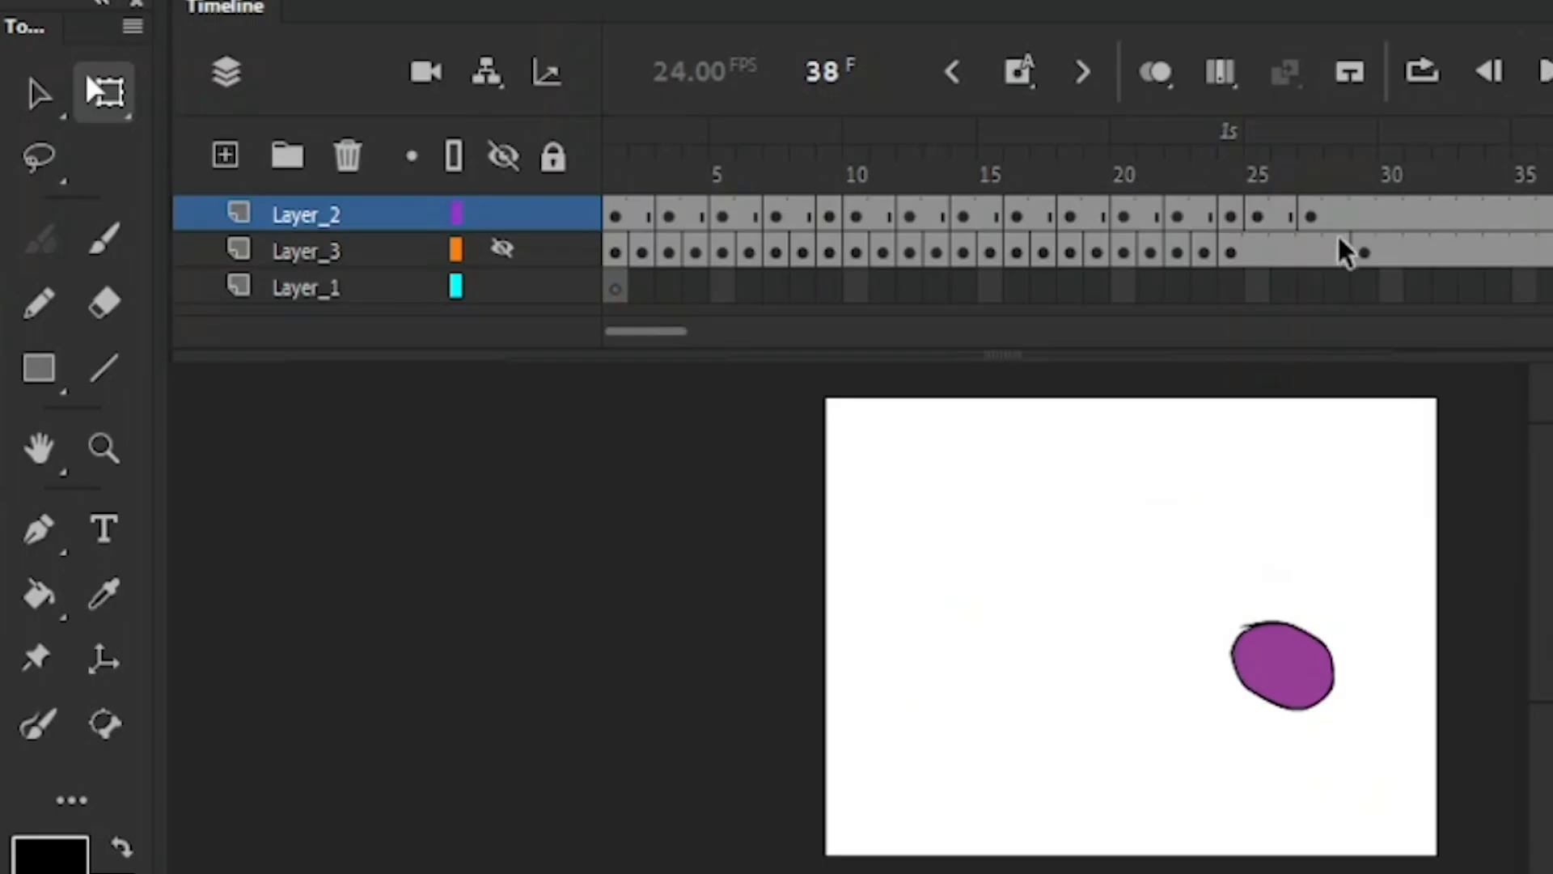
key(Return)
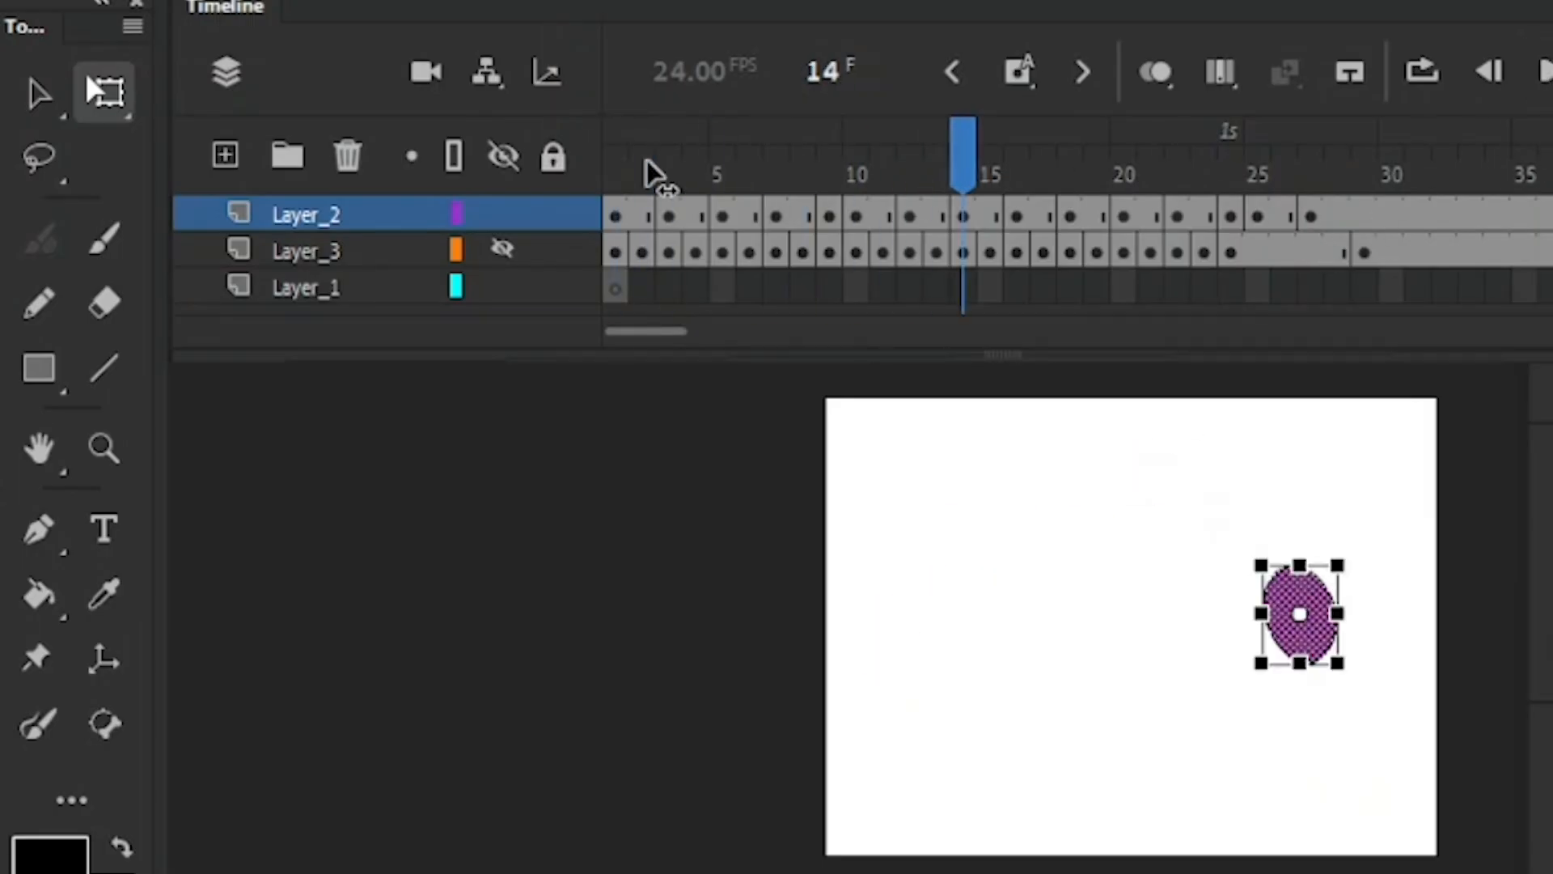
click(1438, 202)
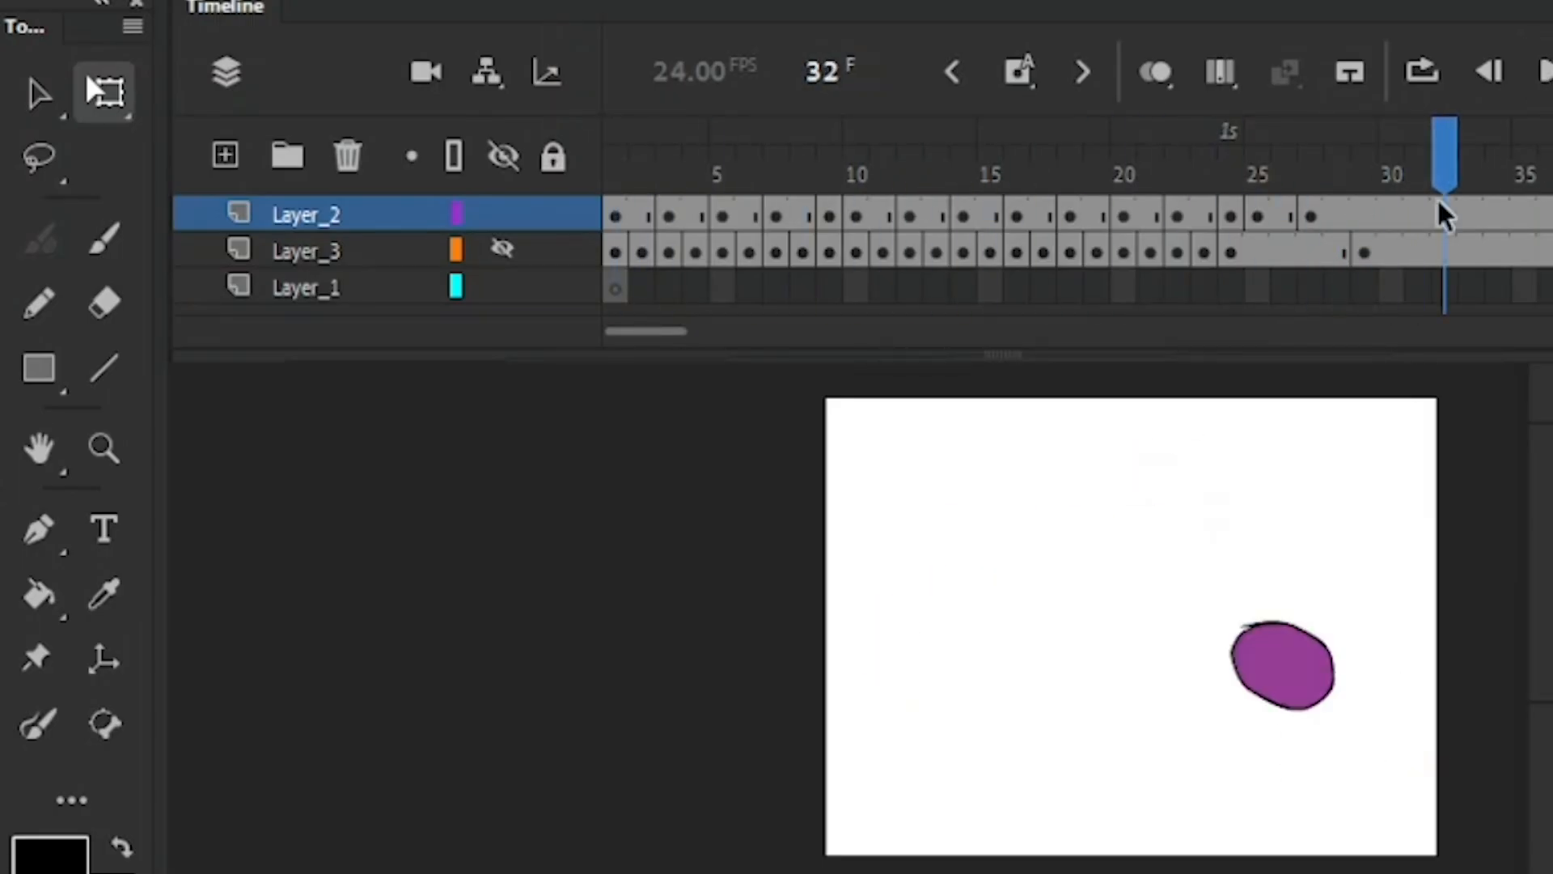
click(1193, 167)
key(period)
key(period)
key(period)
key(period)
key(period)
key(comma)
click(615, 206)
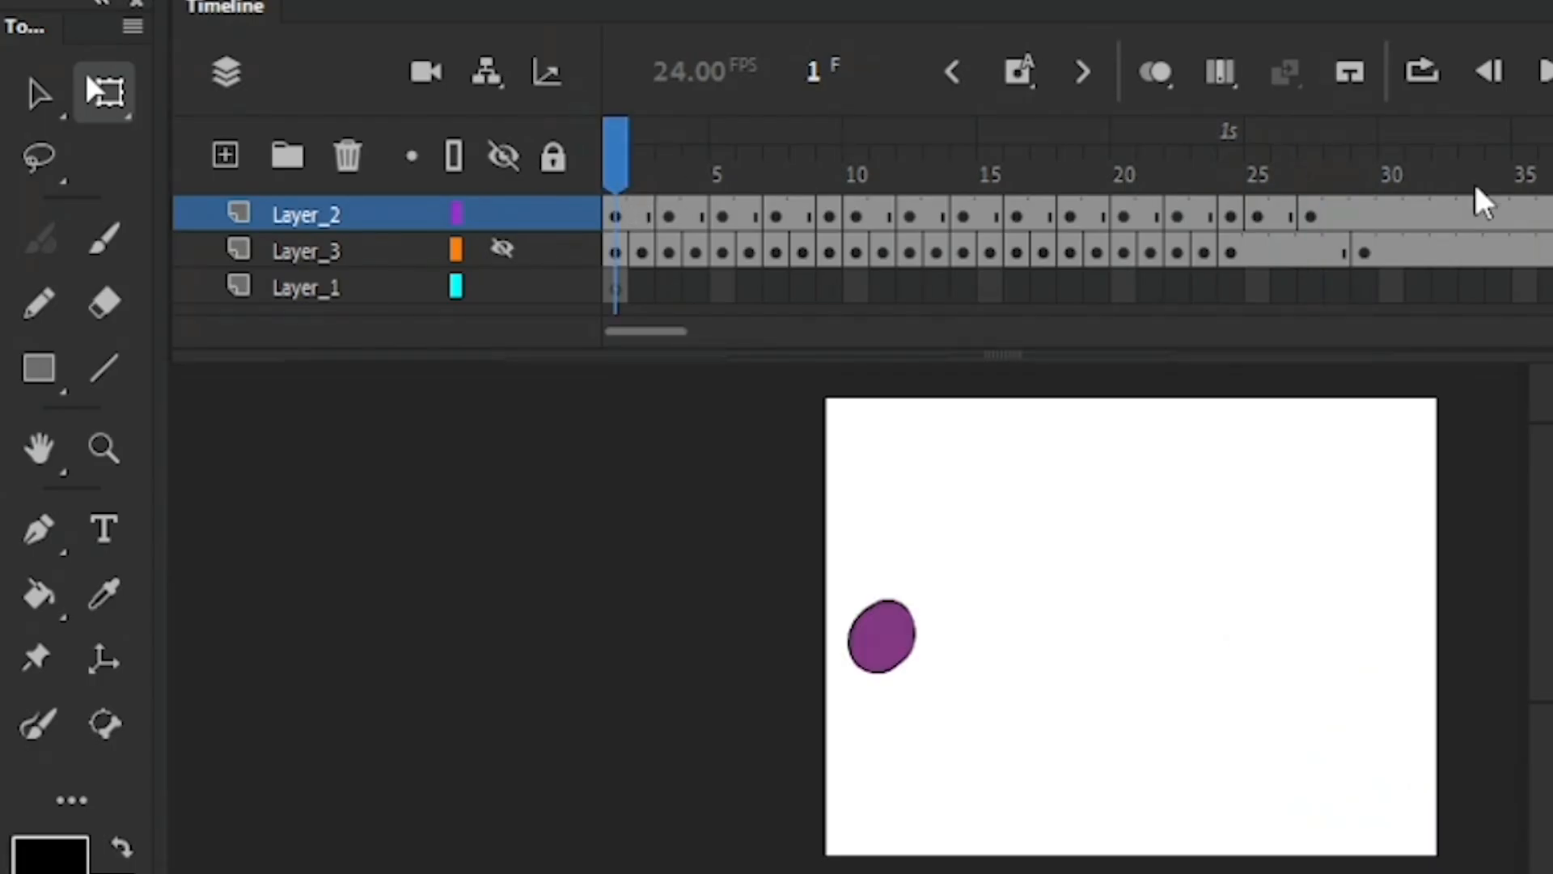
click(1344, 185)
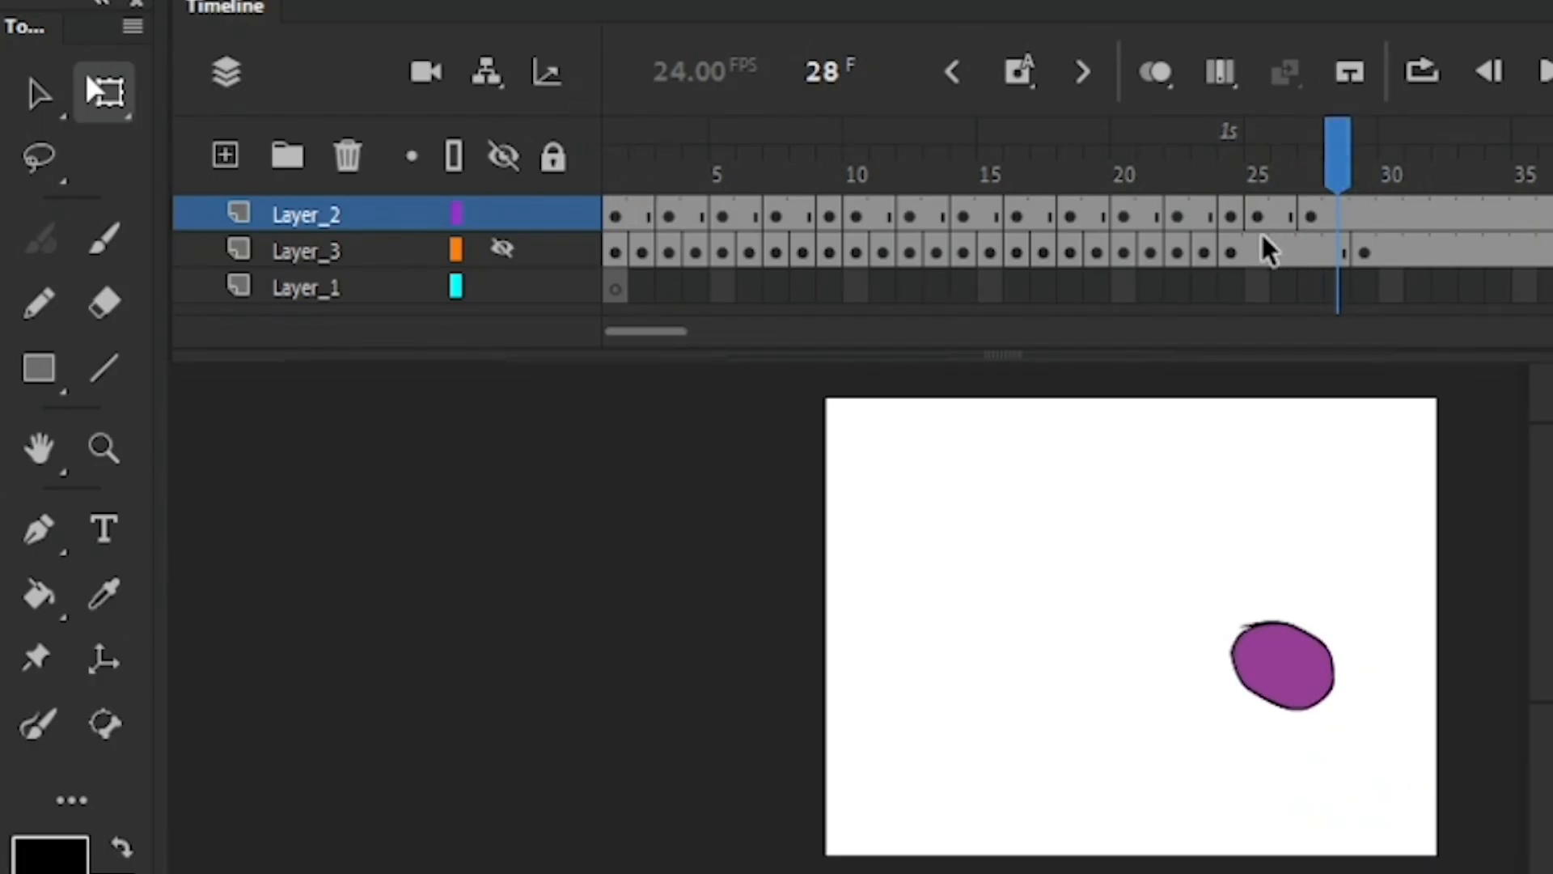
click(693, 173)
key(Return)
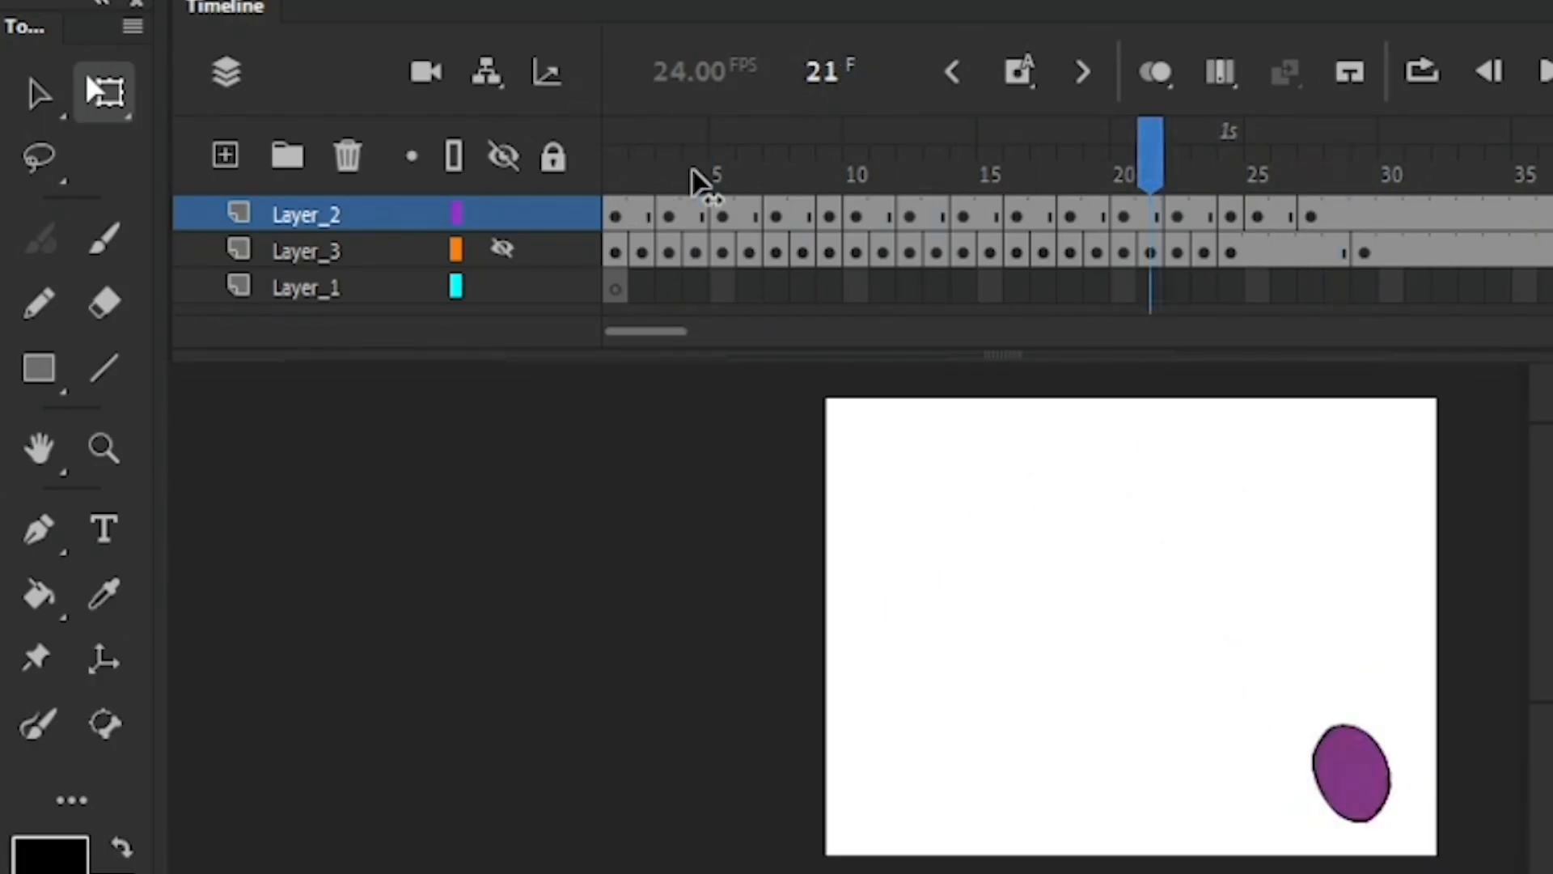
key(comma)
key(comma)
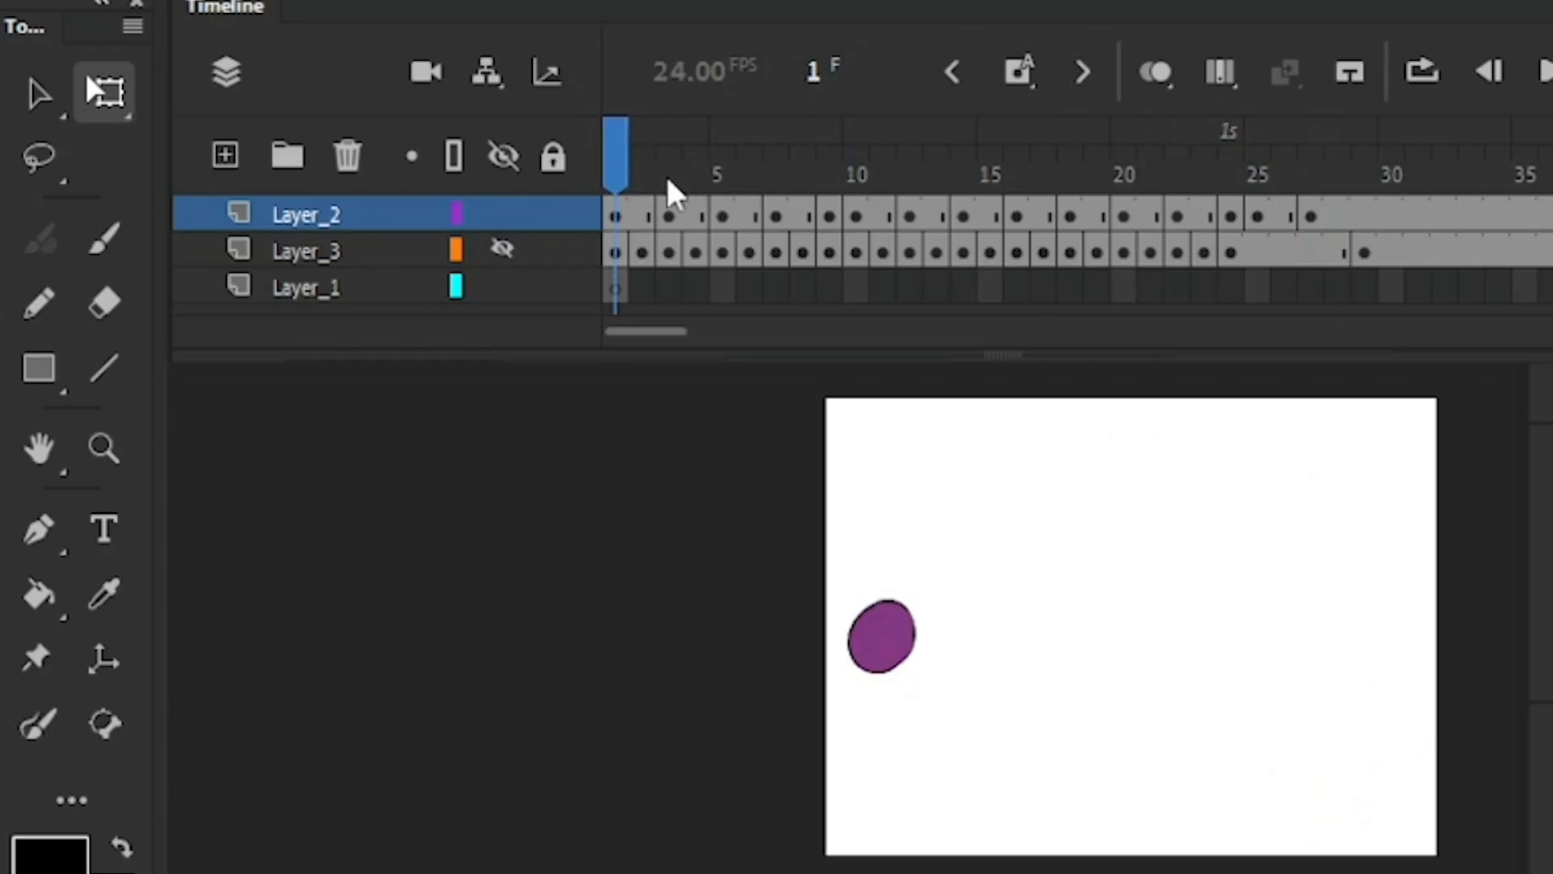
key(Return)
key(comma)
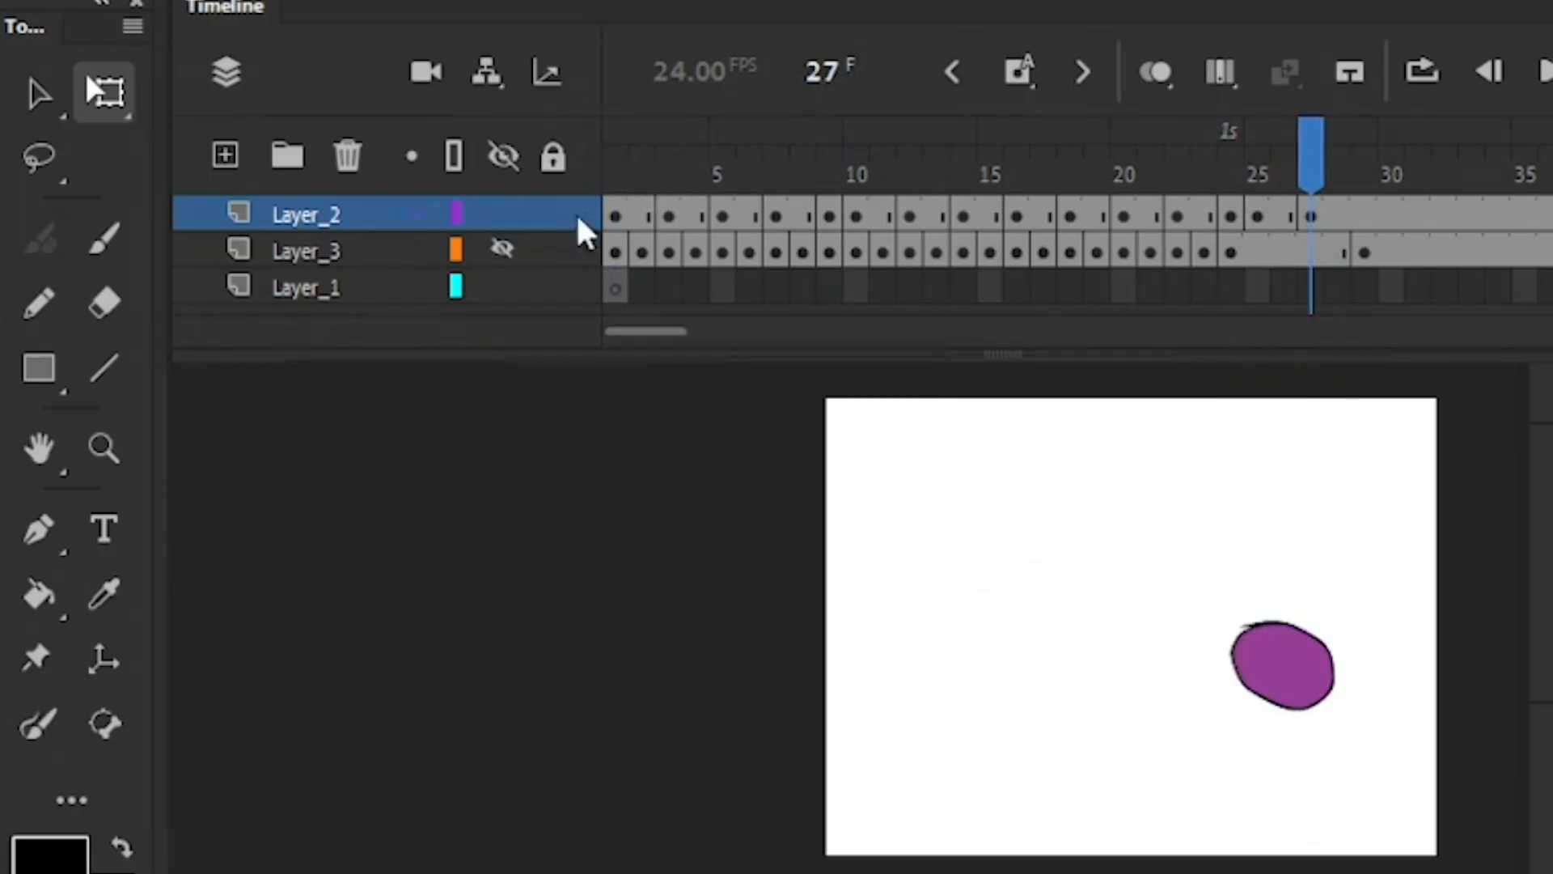
Return to frame 1 and step through the opening frames to examine how the ball stretches along the arc
click(617, 172)
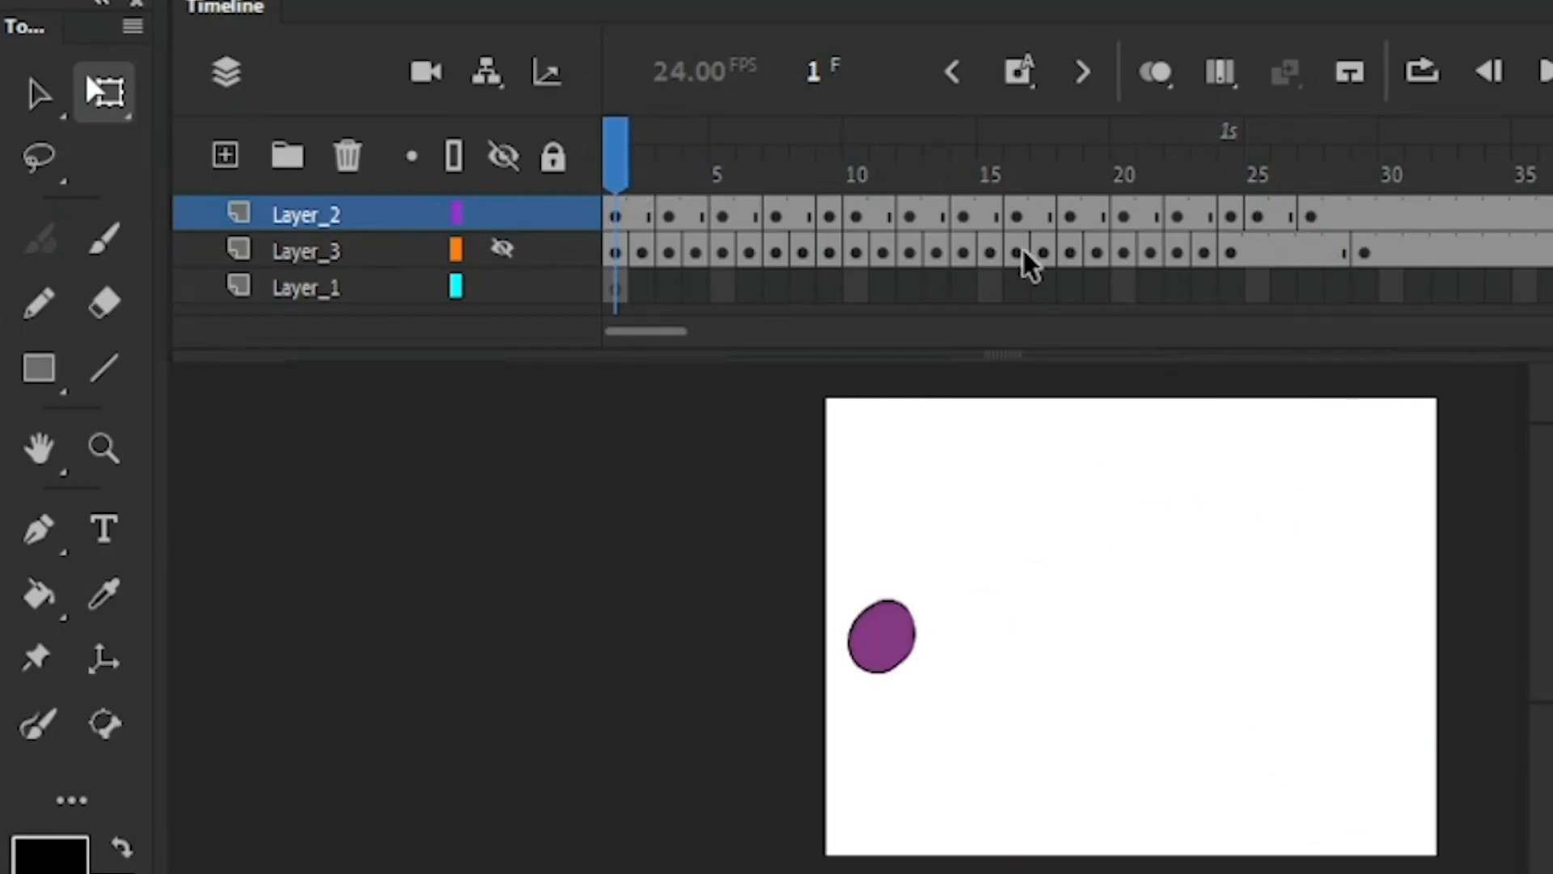
key(period)
key(period)
key(period)
key(period)
key(period)
key(period)
key(period)
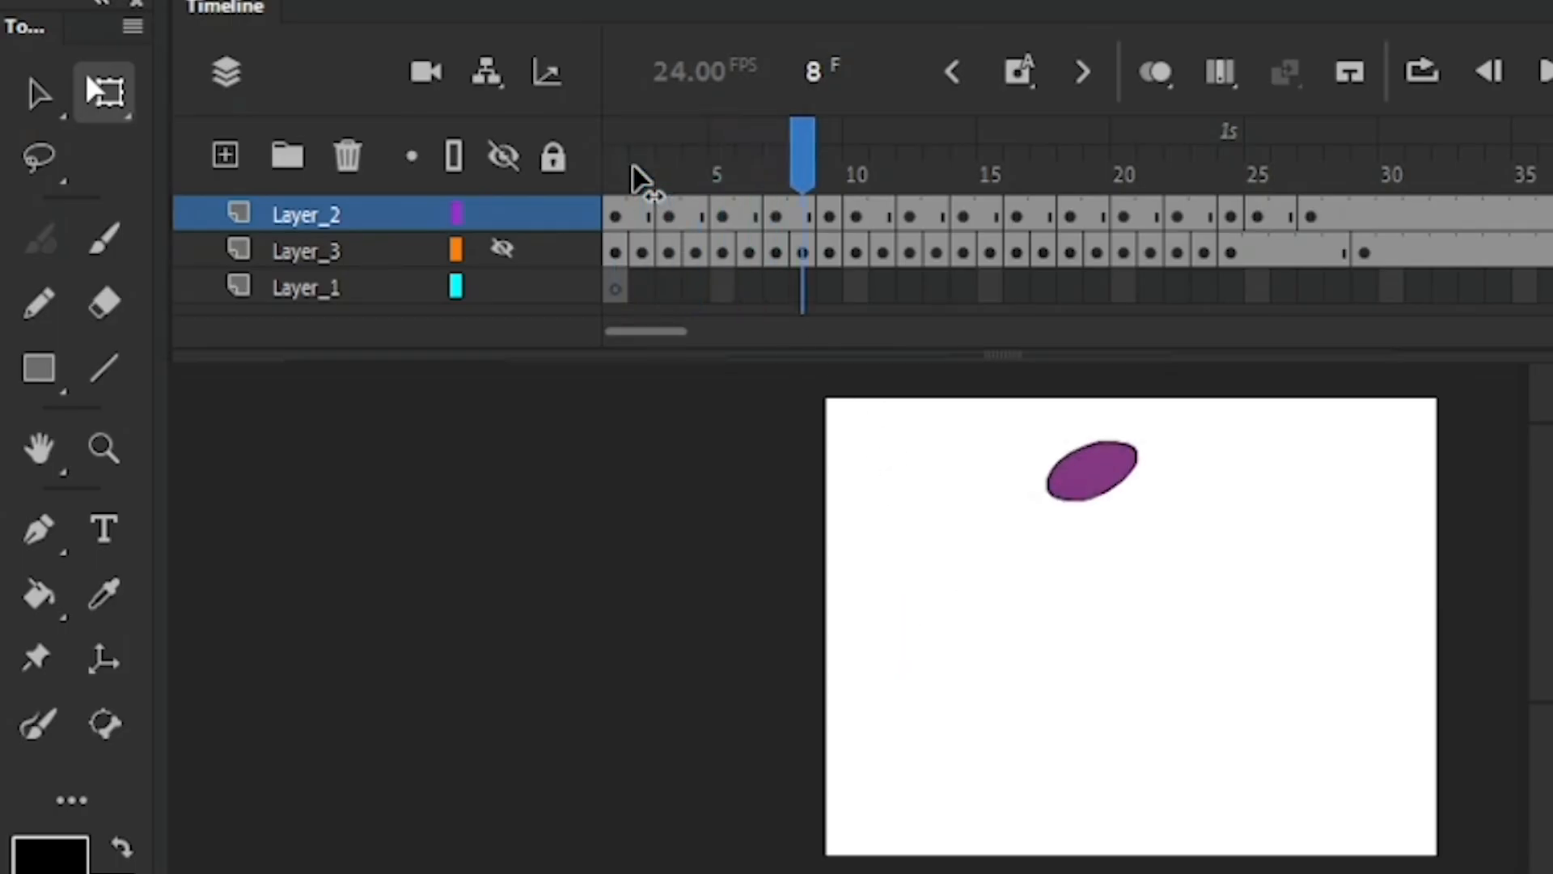
key(period)
key(period)
key(period)
key(period)
key(period)
drag(934, 171, 686, 171)
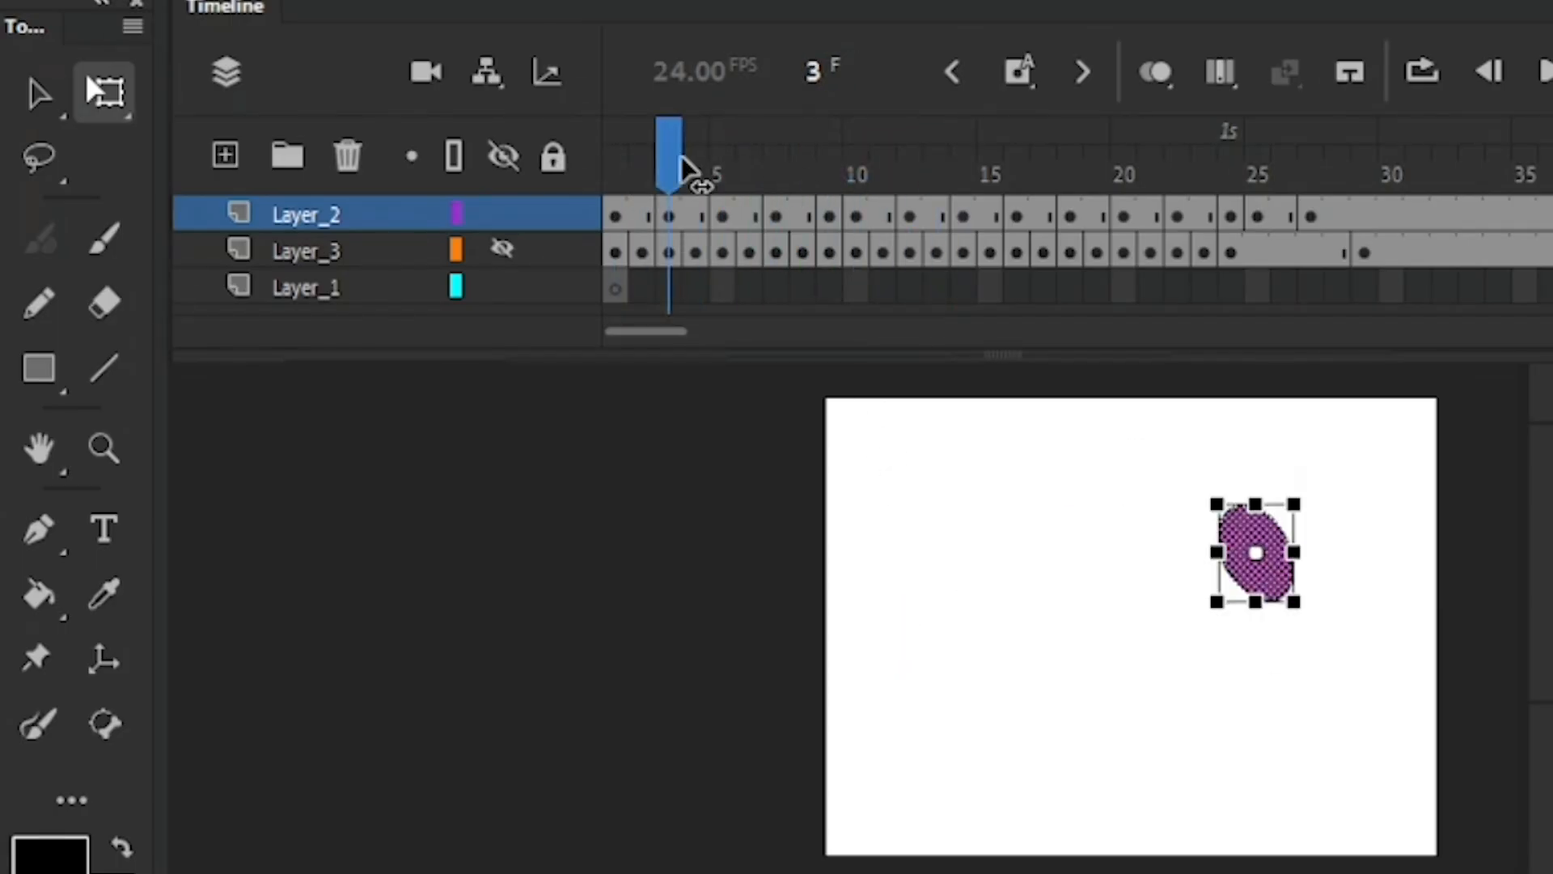
key(comma)
key(period)
key(period)
key(period)
key(period)
key(period)
key(period)
key(period)
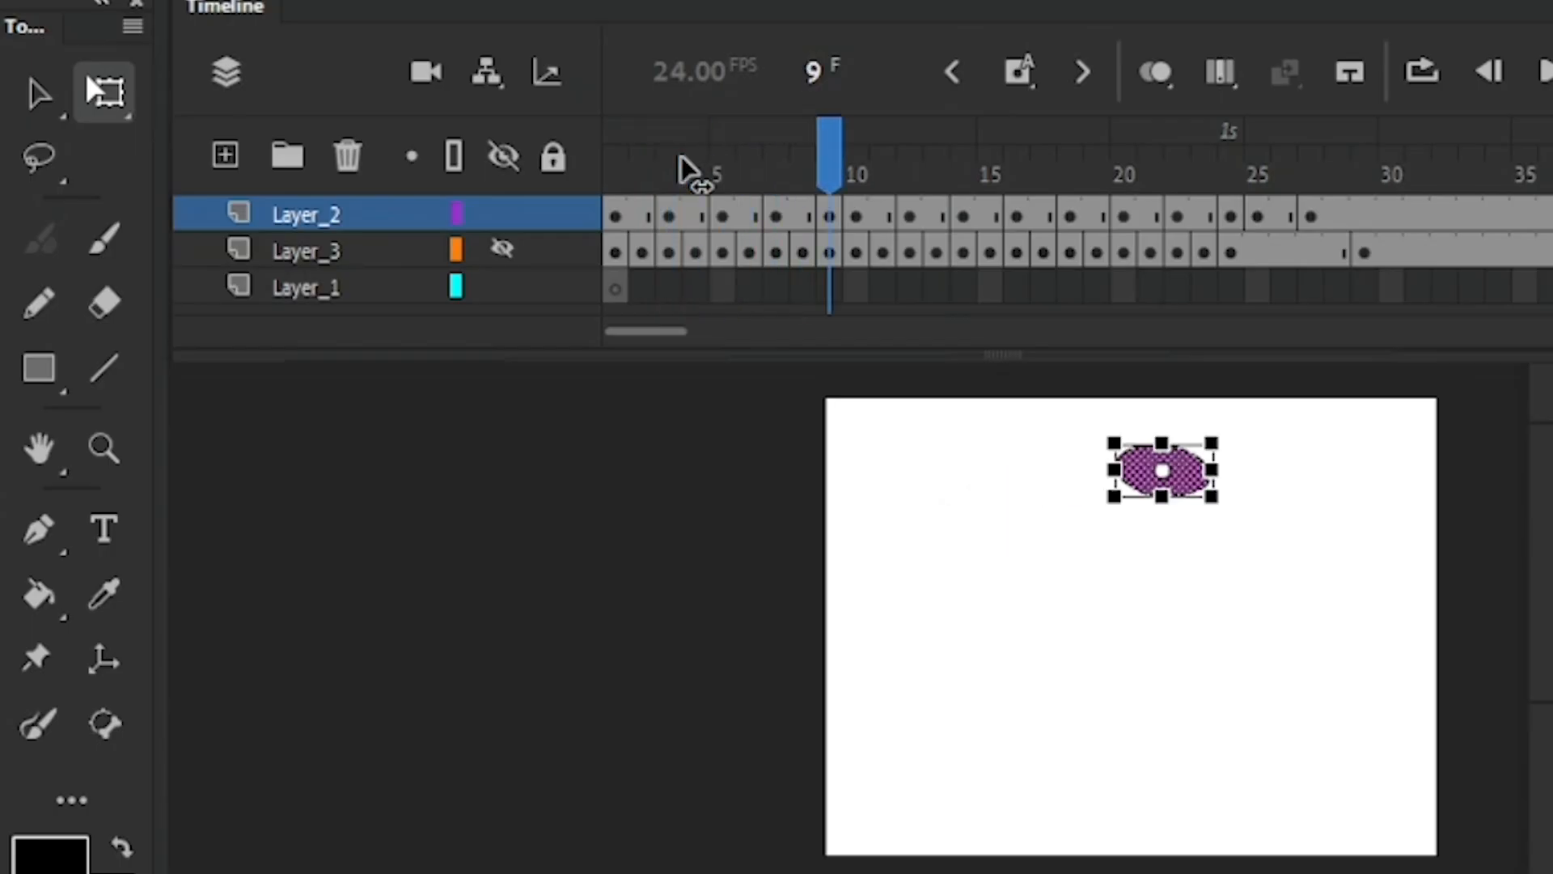
key(period)
Step from around frame 10 through the ball's descent, then scrub across the rebound to frame 27
drag(672, 181, 853, 173)
key(period)
key(period)
key(period)
key(period)
key(period)
key(period)
key(period)
key(period)
key(period)
key(period)
key(period)
key(period)
key(period)
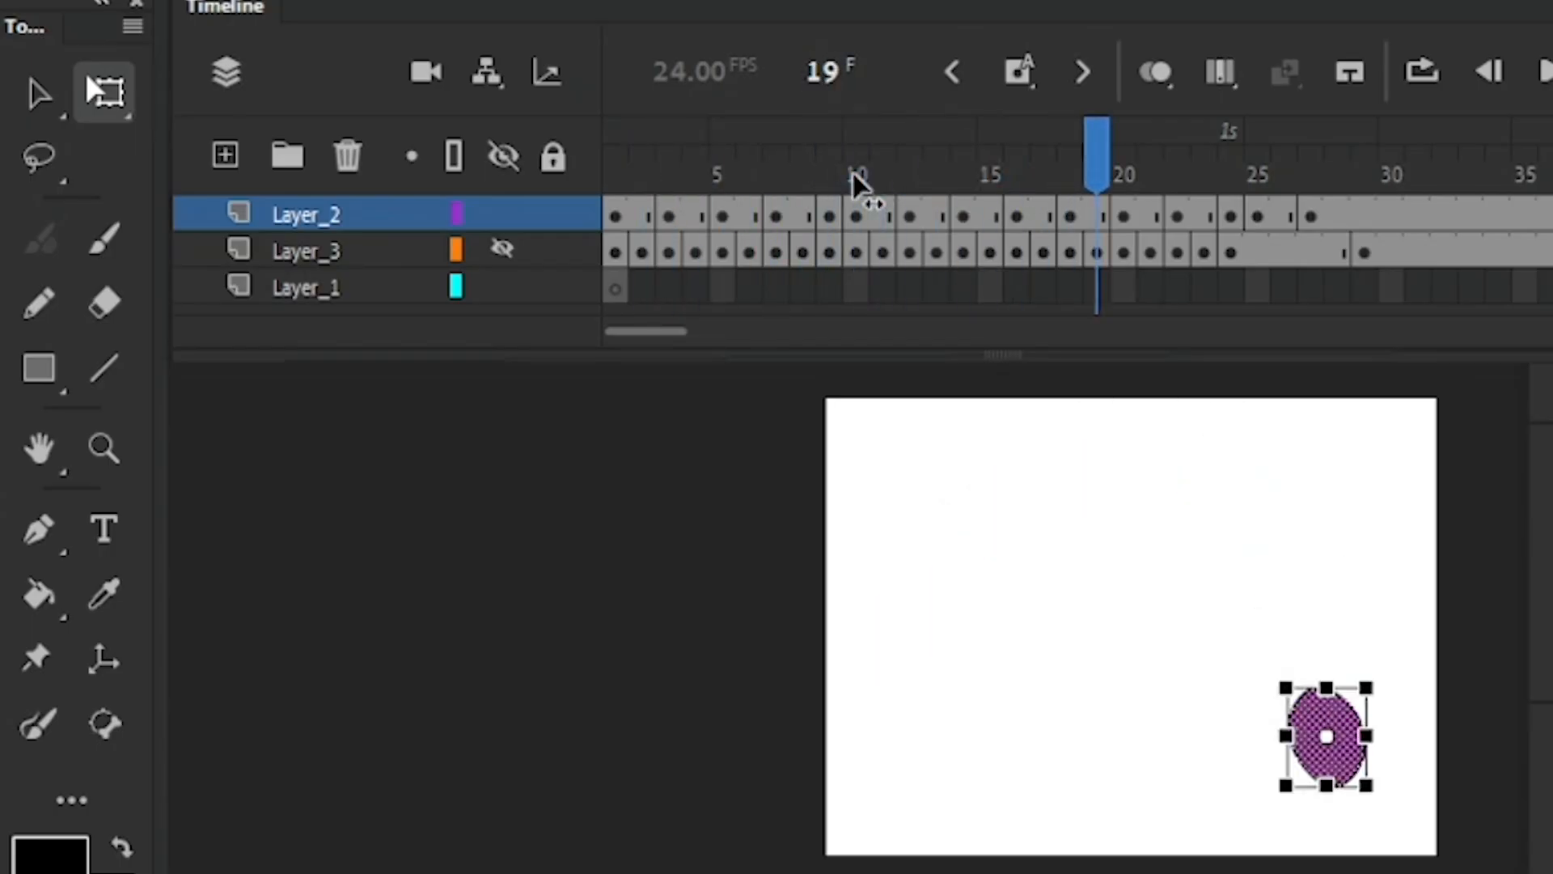
drag(1253, 181, 1322, 175)
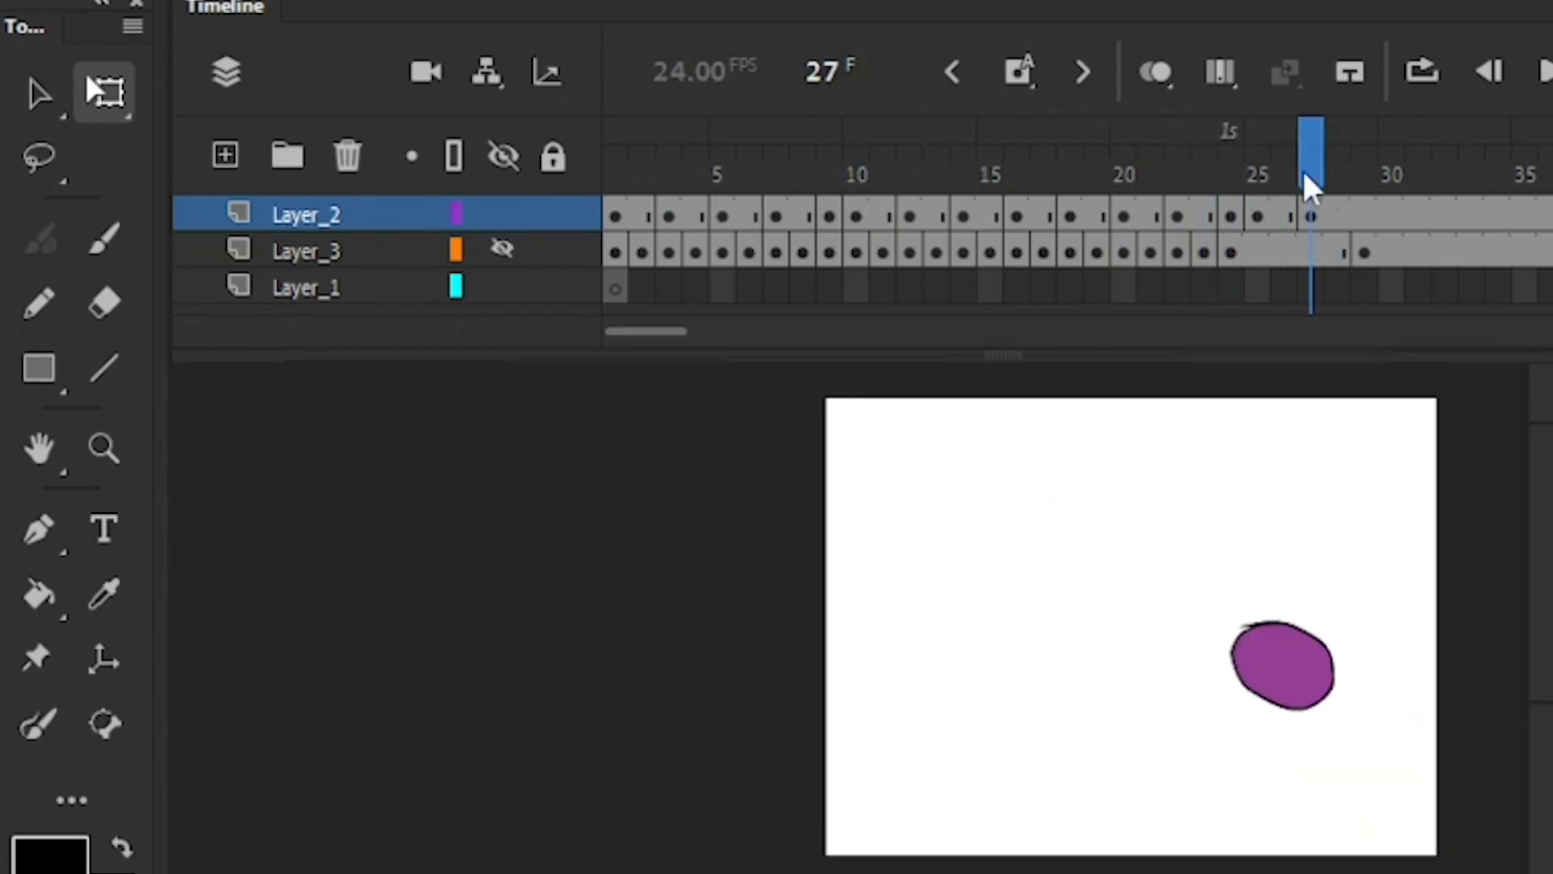
Step forward and back through the first few frames to examine the ball's launch, ending at frame 1
click(631, 173)
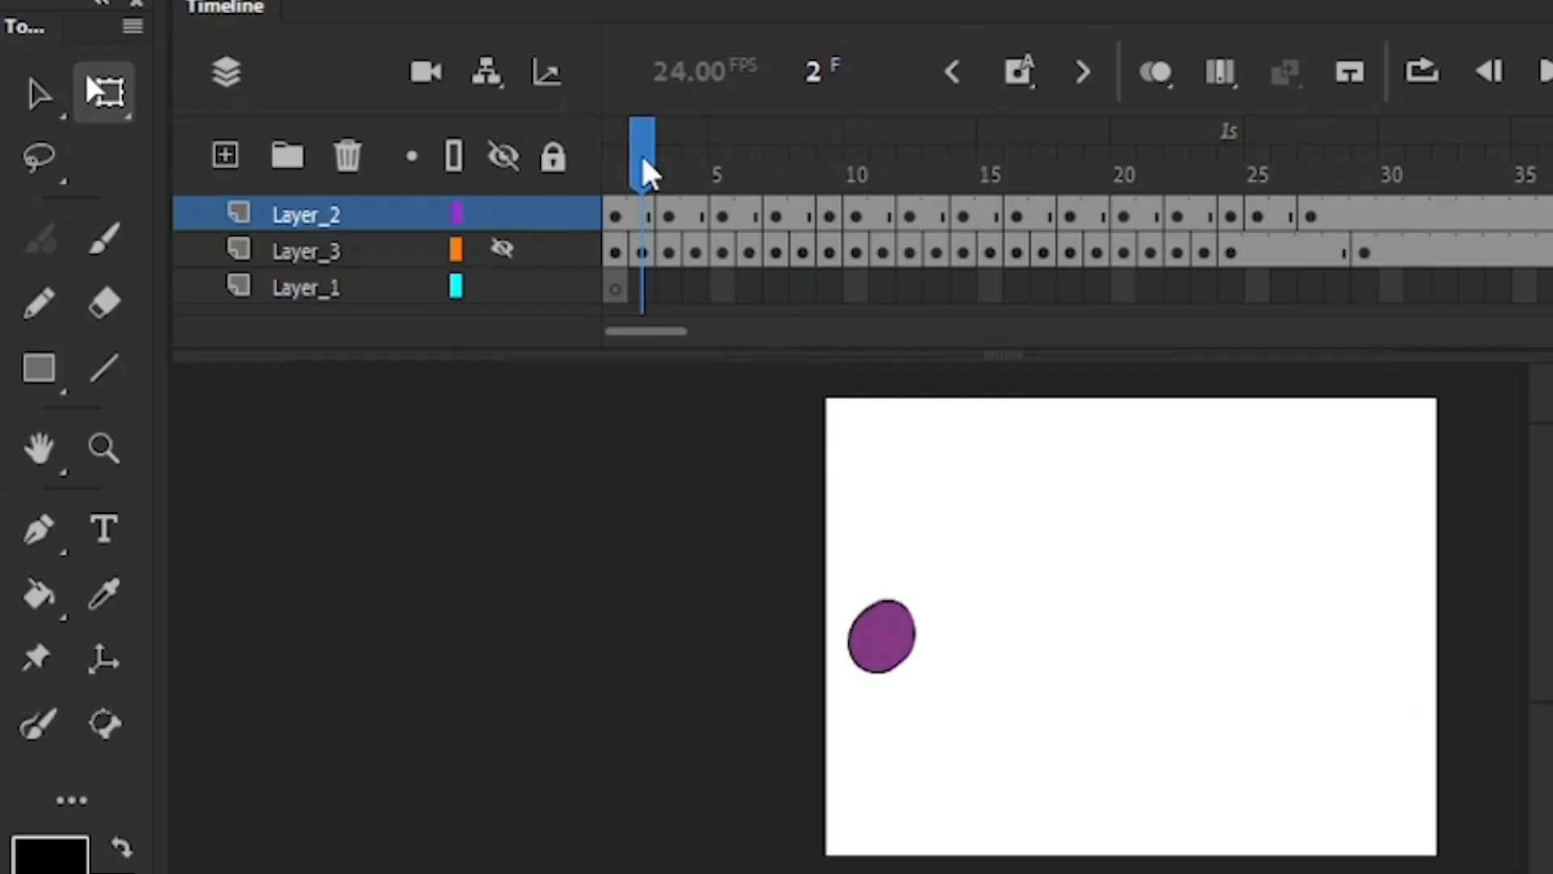
key(period)
key(period)
key(period)
key(period)
key(period)
key(period)
key(comma)
key(comma)
key(comma)
key(comma)
key(comma)
key(comma)
key(comma)
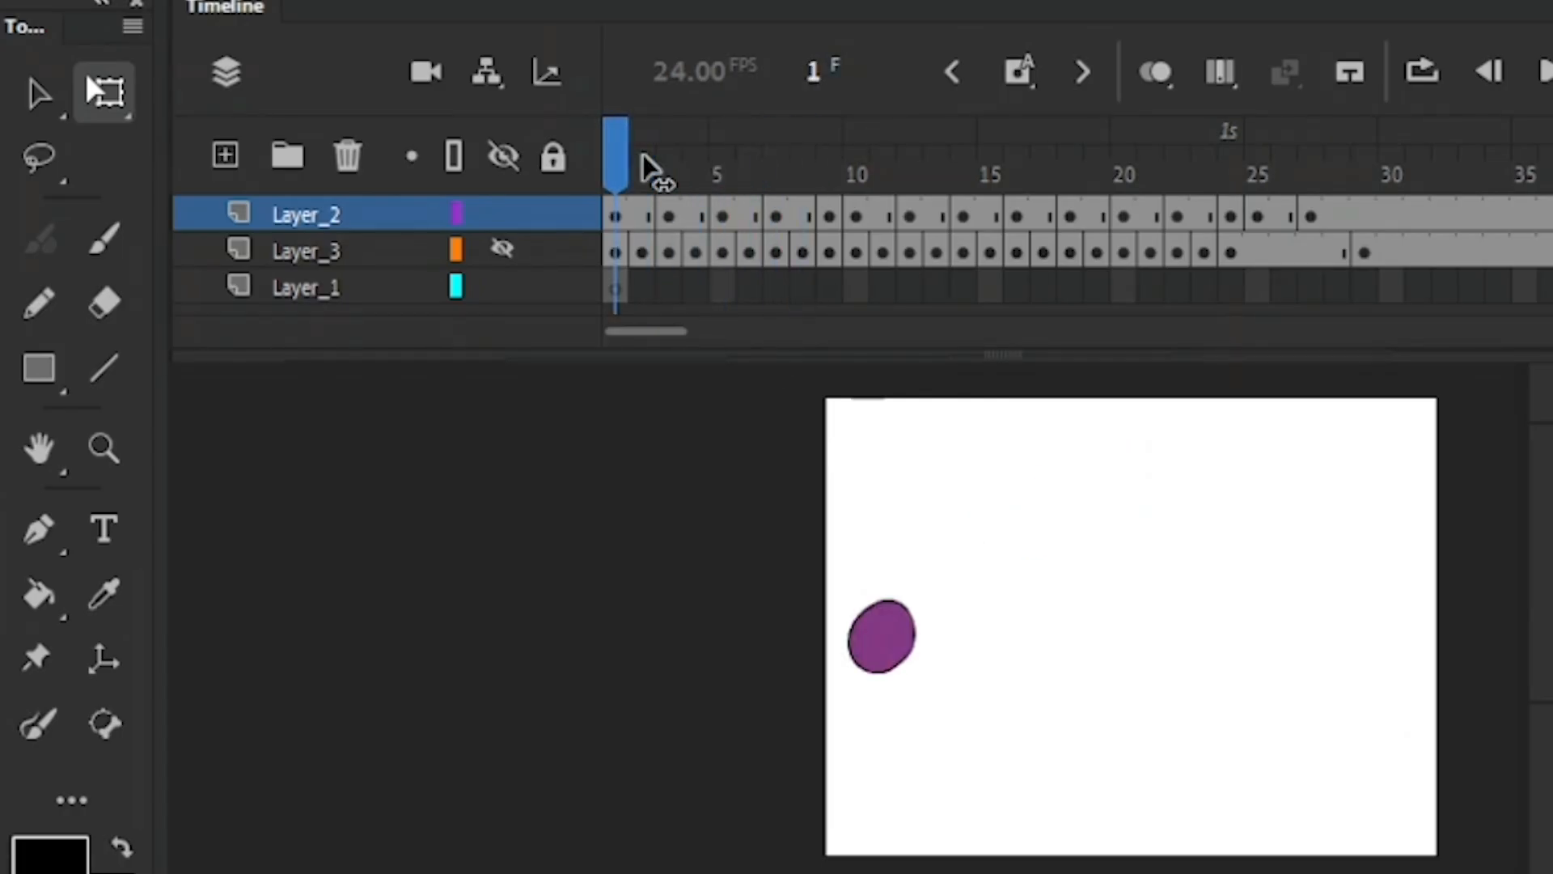
Step forward, back and forward again between frame 1 and around frame 15 to examine the ball's stretch along the arc
key(period)
key(period)
key(period)
key(period)
key(period)
key(period)
key(period)
key(period)
key(period)
key(period)
key(period)
key(period)
key(period)
key(period)
key(comma)
key(comma)
key(comma)
key(comma)
key(comma)
key(comma)
key(comma)
key(comma)
key(comma)
key(comma)
key(comma)
key(comma)
key(comma)
key(comma)
key(period)
key(period)
key(period)
key(period)
key(period)
key(period)
key(period)
key(period)
key(period)
key(period)
key(period)
key(period)
key(period)
key(period)
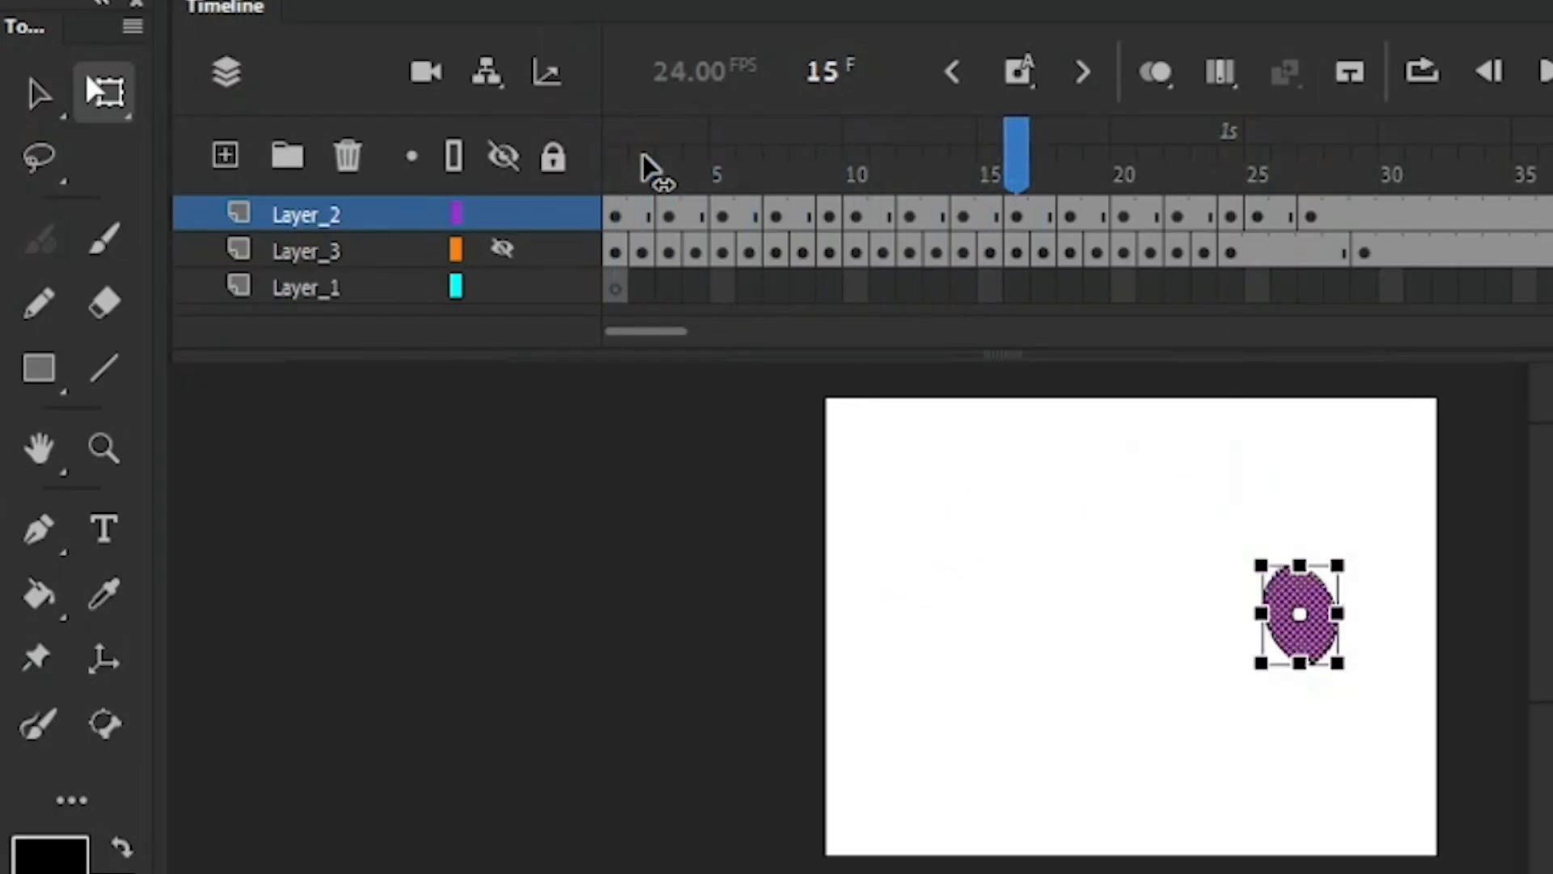
Scrub over the frames up to the rebound, then play the animation repeatedly from the start to review the landing
drag(1017, 153, 1351, 146)
mouse_move(644, 170)
mouse_down()
mouse_move(749, 169)
mouse_move(615, 169)
mouse_up()
click(1543, 71)
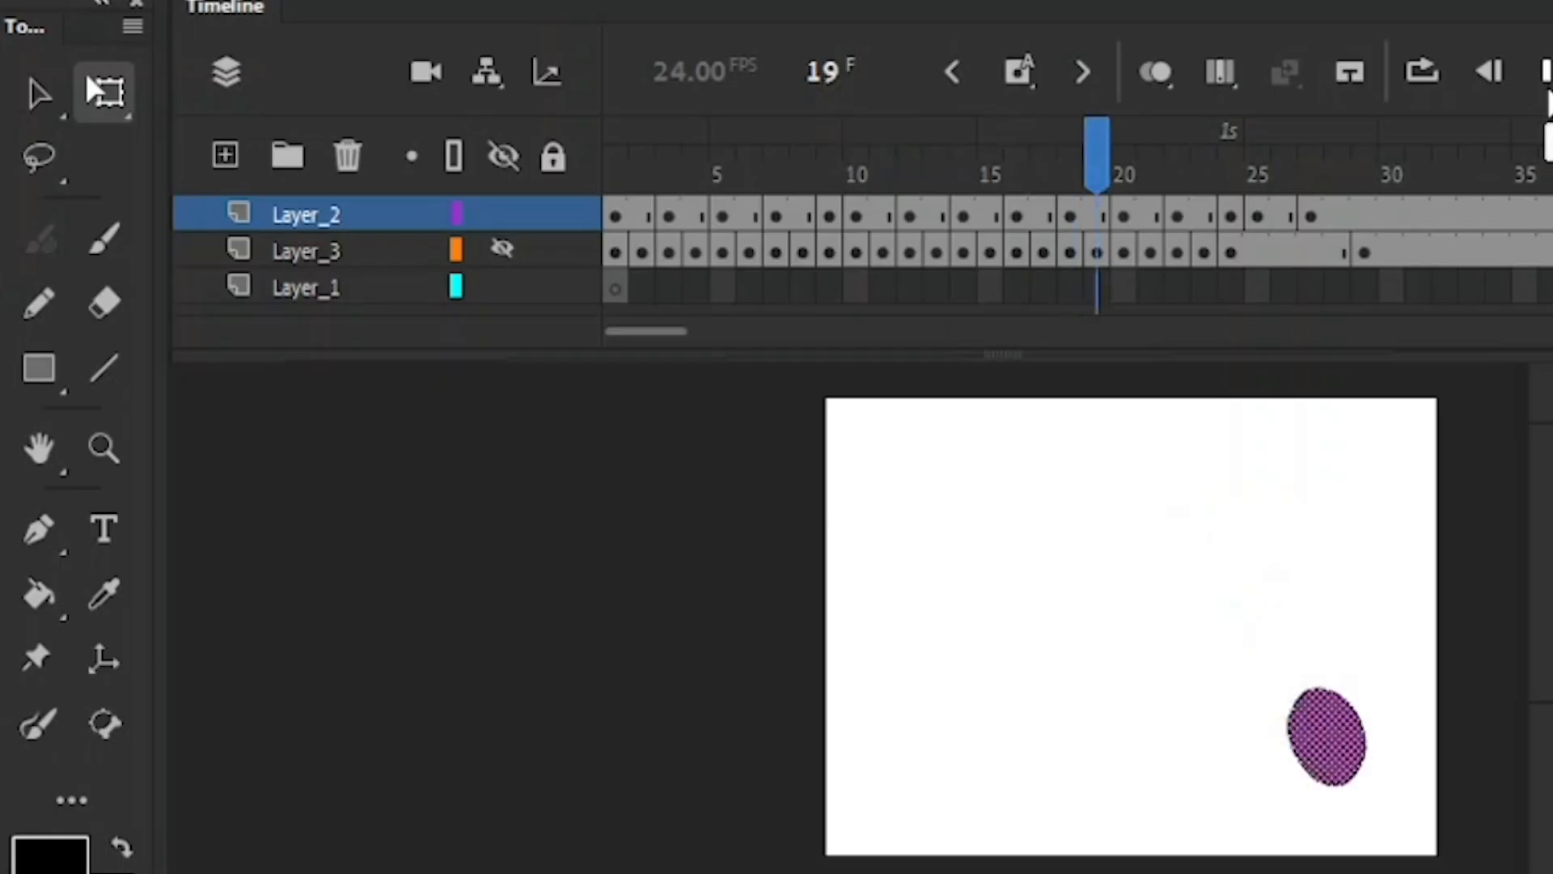
click(640, 171)
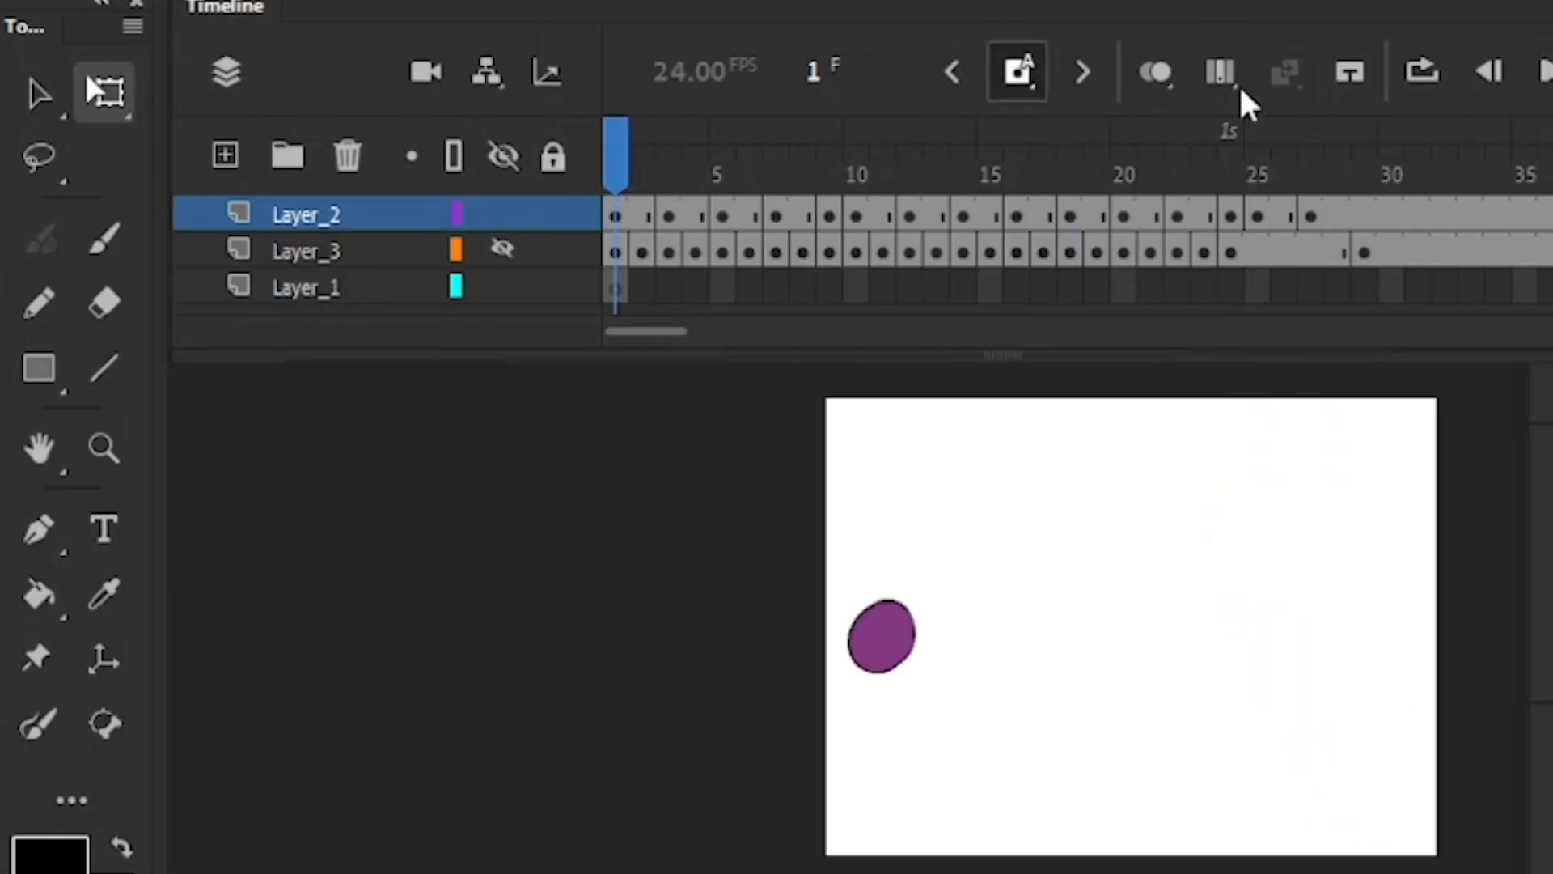
click(1542, 73)
click(1543, 73)
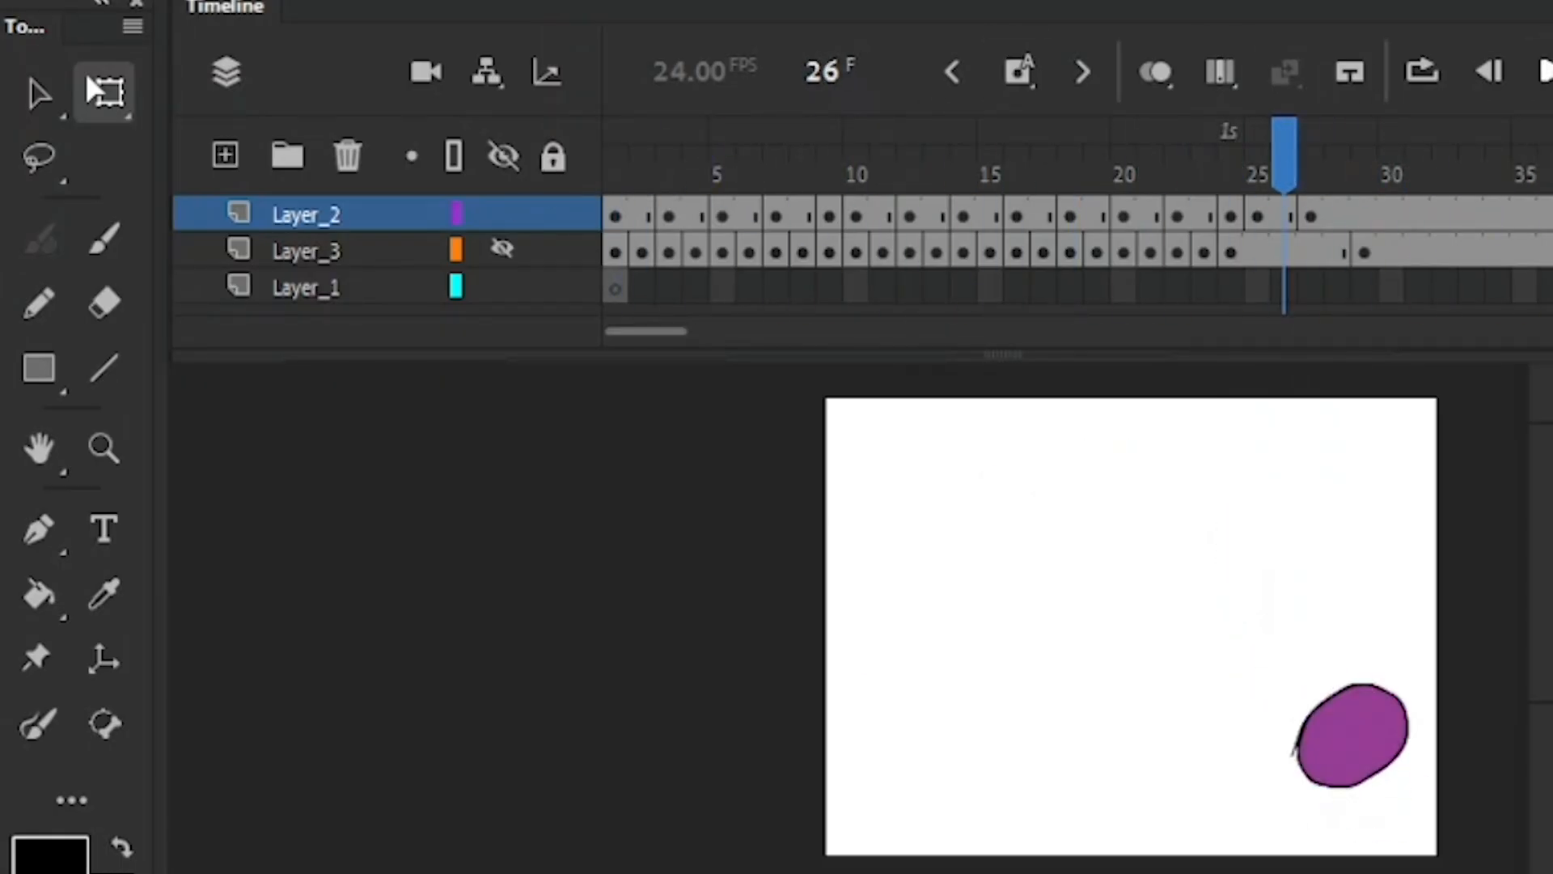
click(1544, 73)
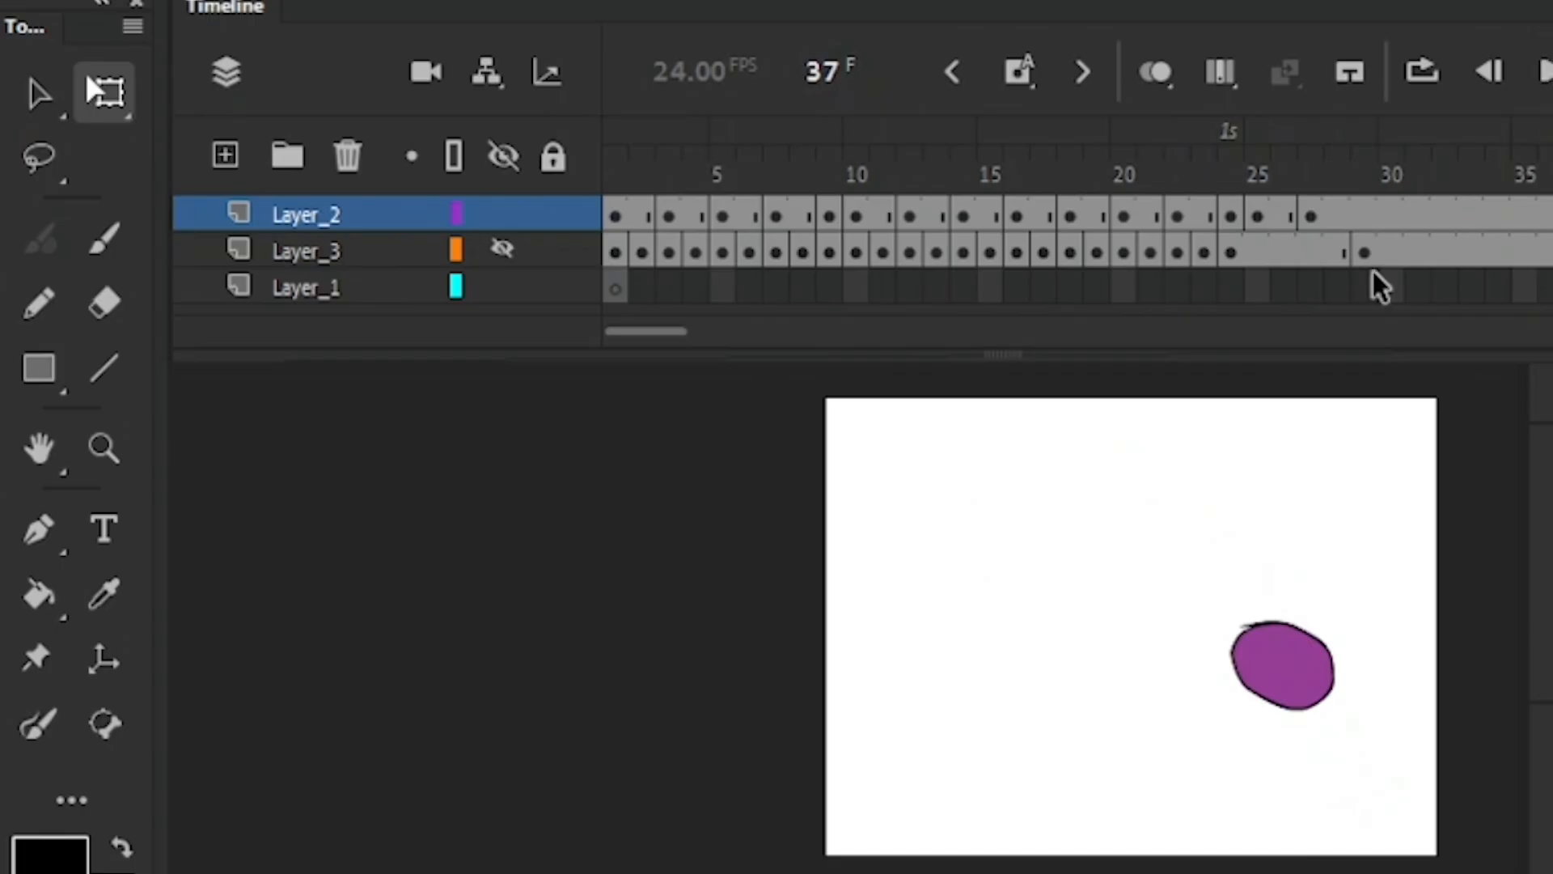
On frame 28 of Layer_2, move the ball up and left along the rebound, stretch it slightly horizontally, and turn on onion skinning
mouse_move(1341, 186)
mouse_down()
mouse_move(1362, 187)
mouse_move(1340, 186)
mouse_up()
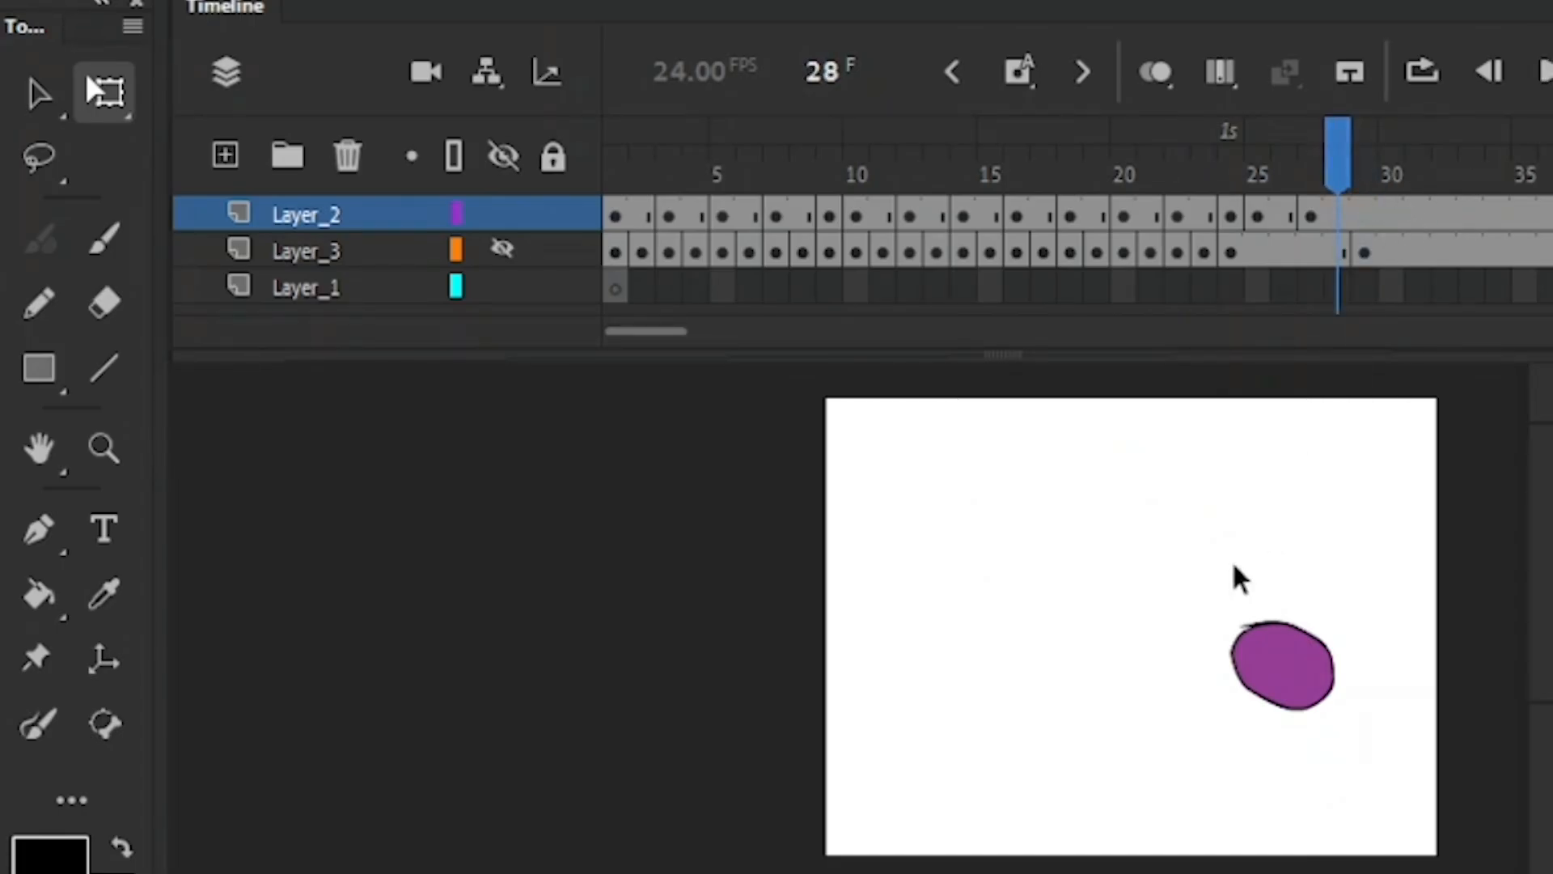
drag(1218, 600, 1386, 743)
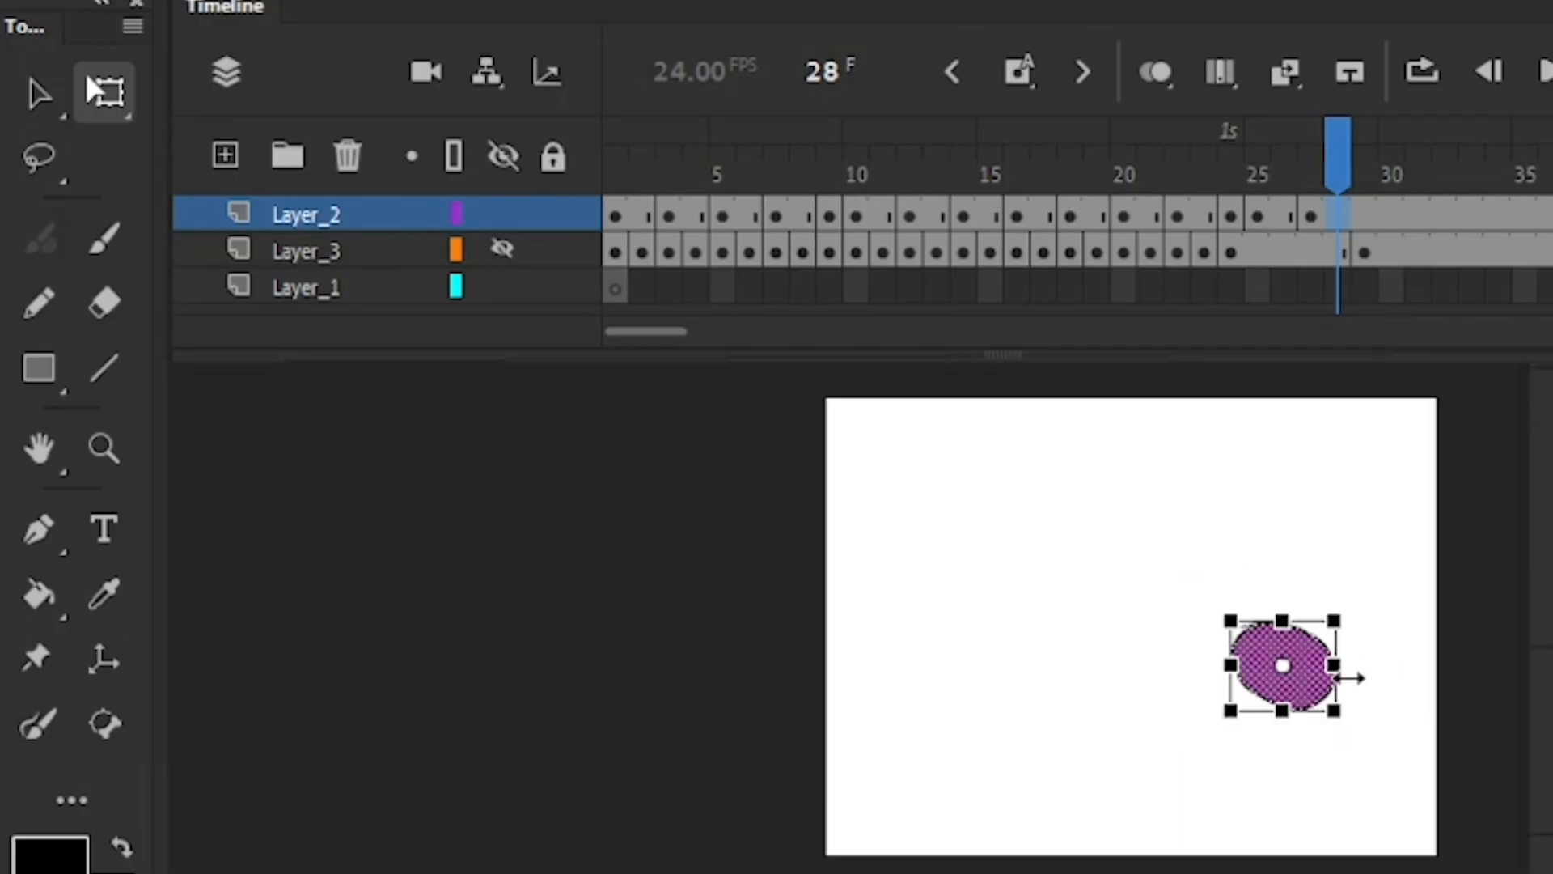
drag(1340, 667, 1217, 640)
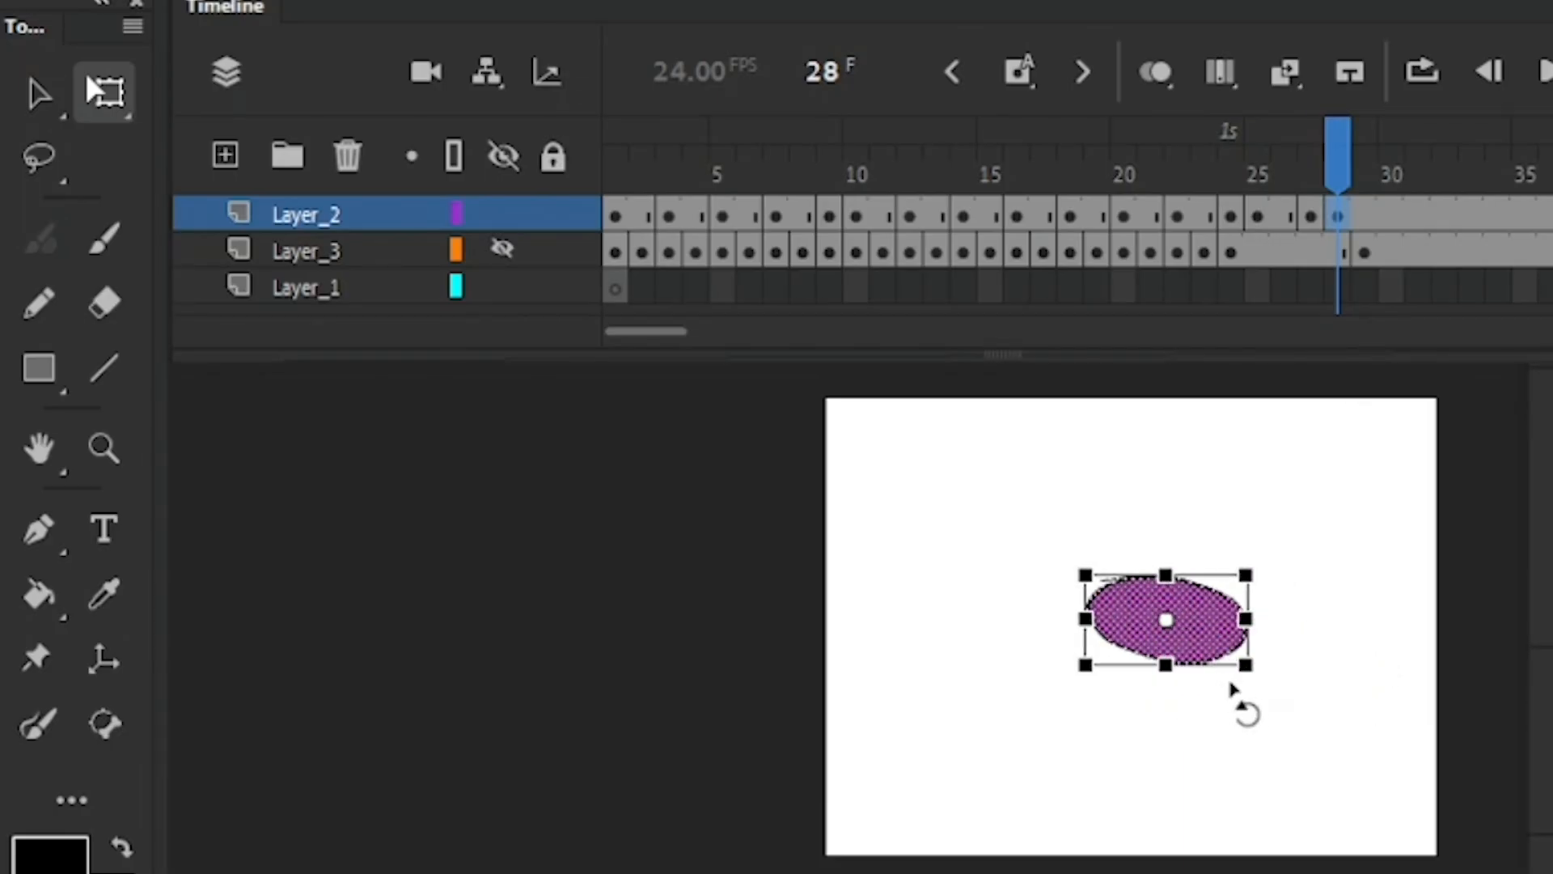
drag(1084, 670, 1105, 668)
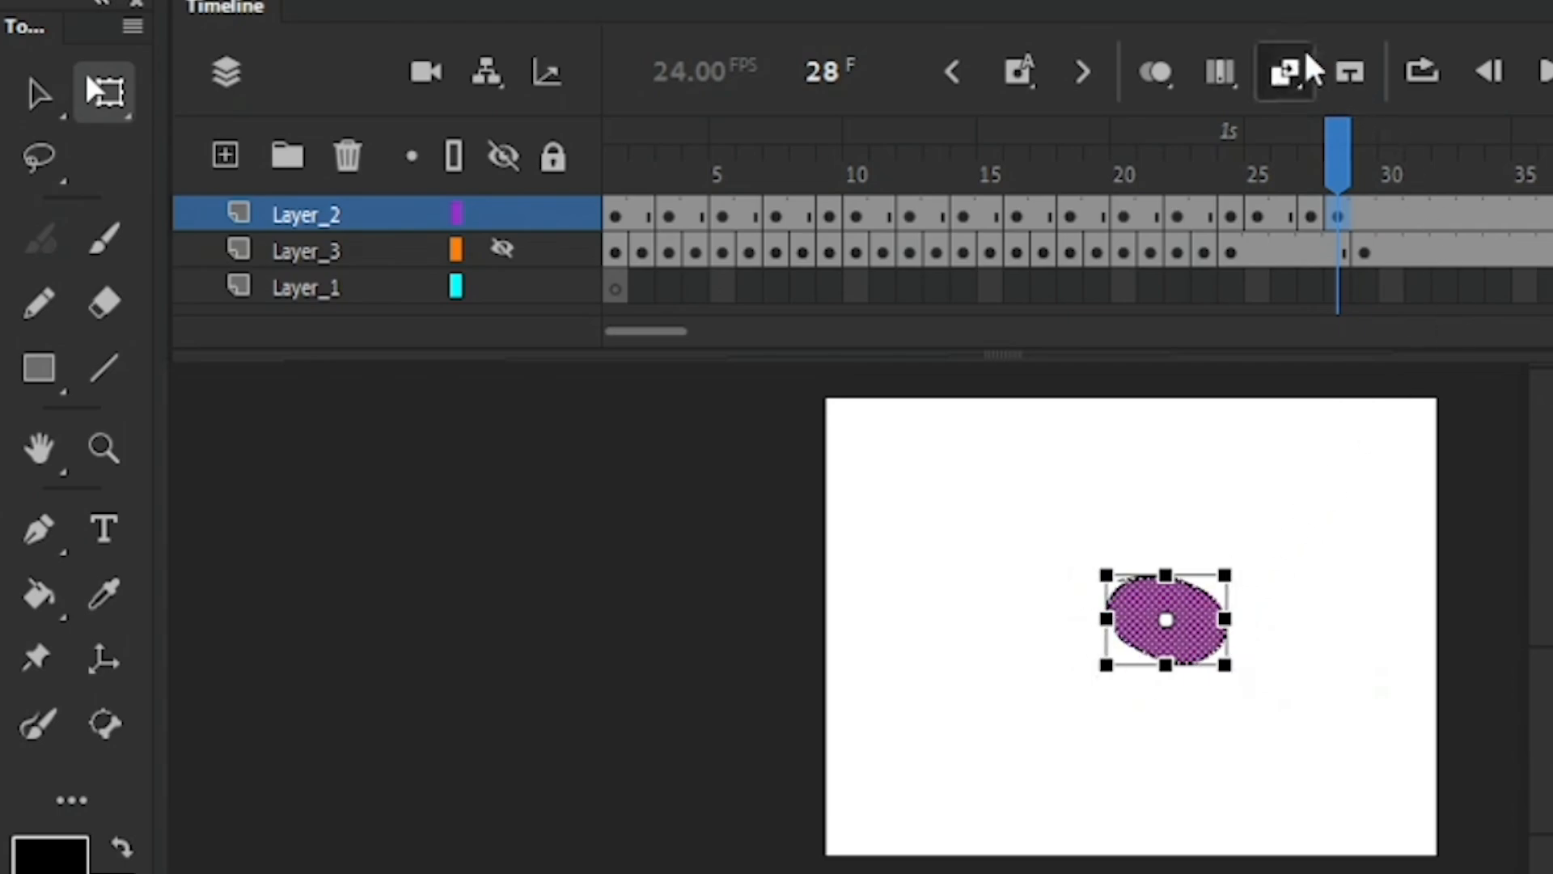
click(1155, 73)
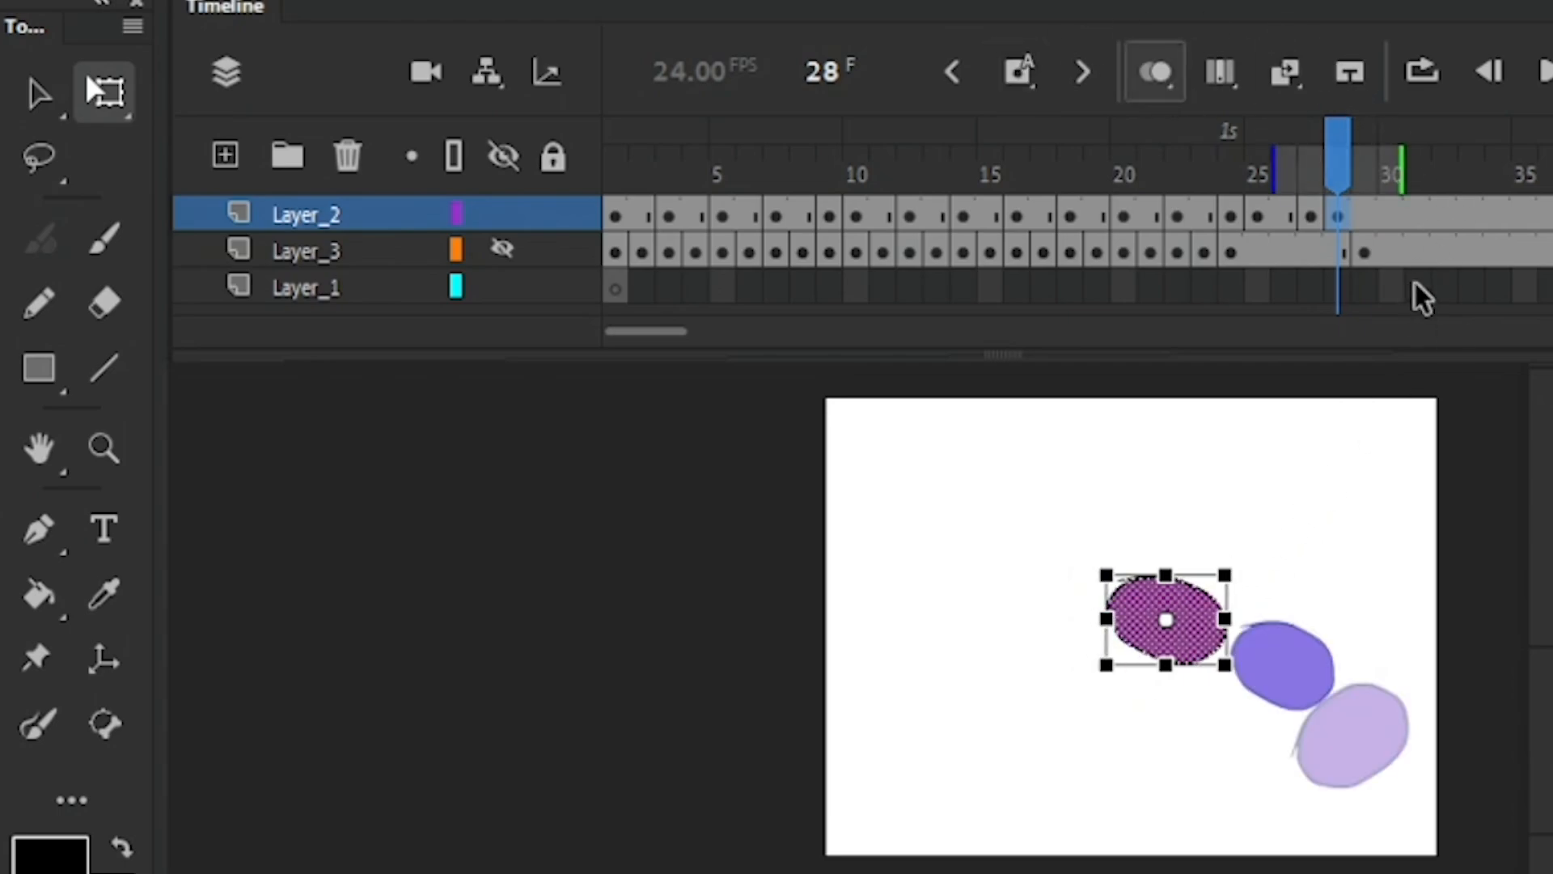
On frame 29 of Layer_2, rotate the ball counterclockwise so it tilts down toward the left
key(period)
key(period)
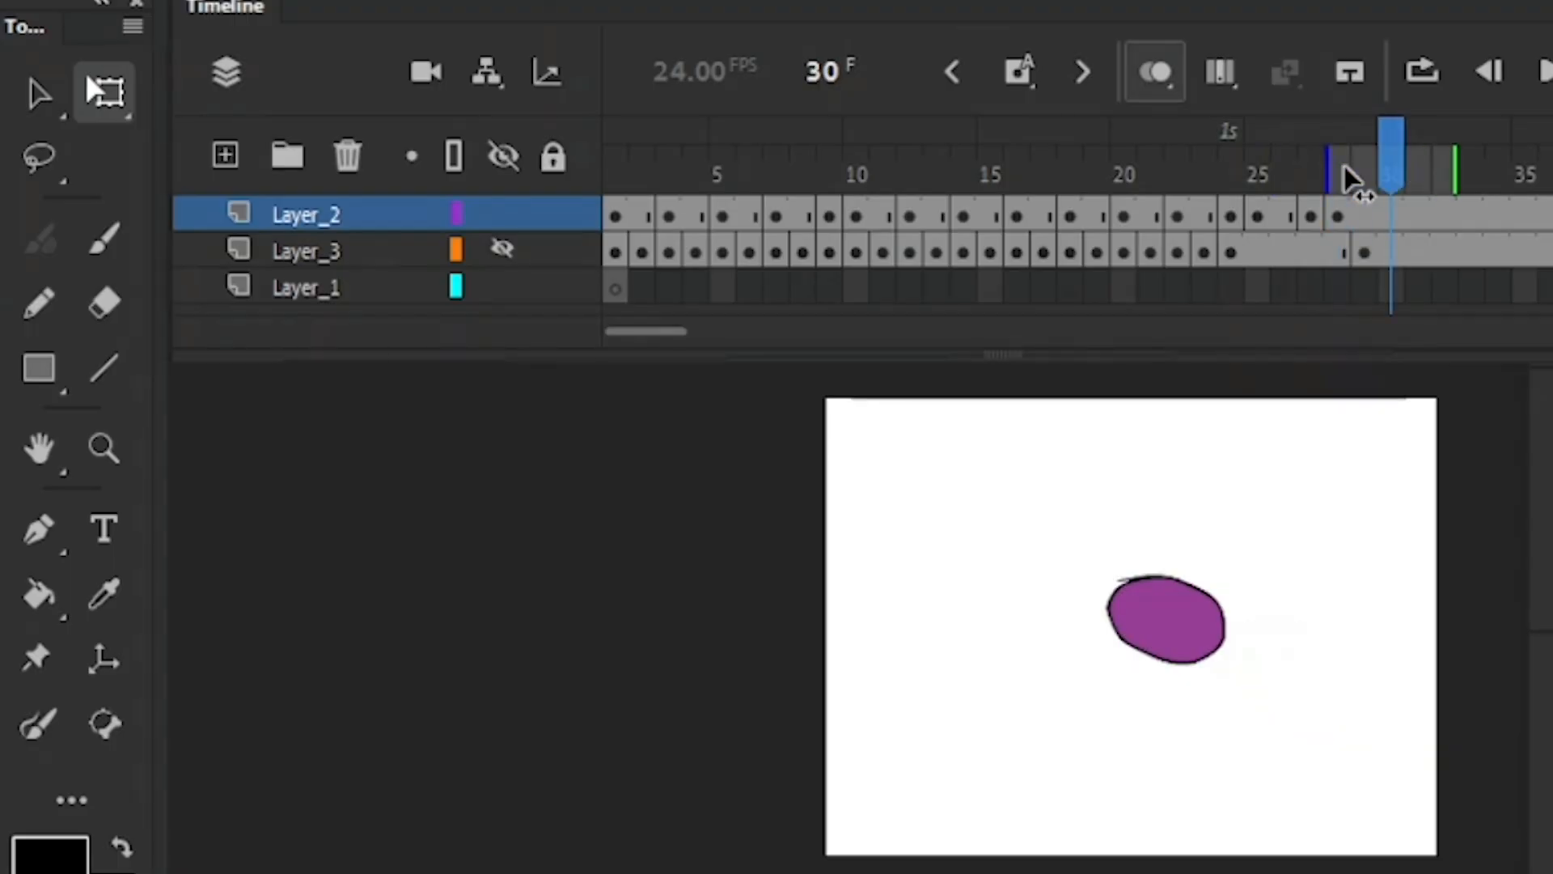
key(comma)
drag(1075, 531, 1252, 723)
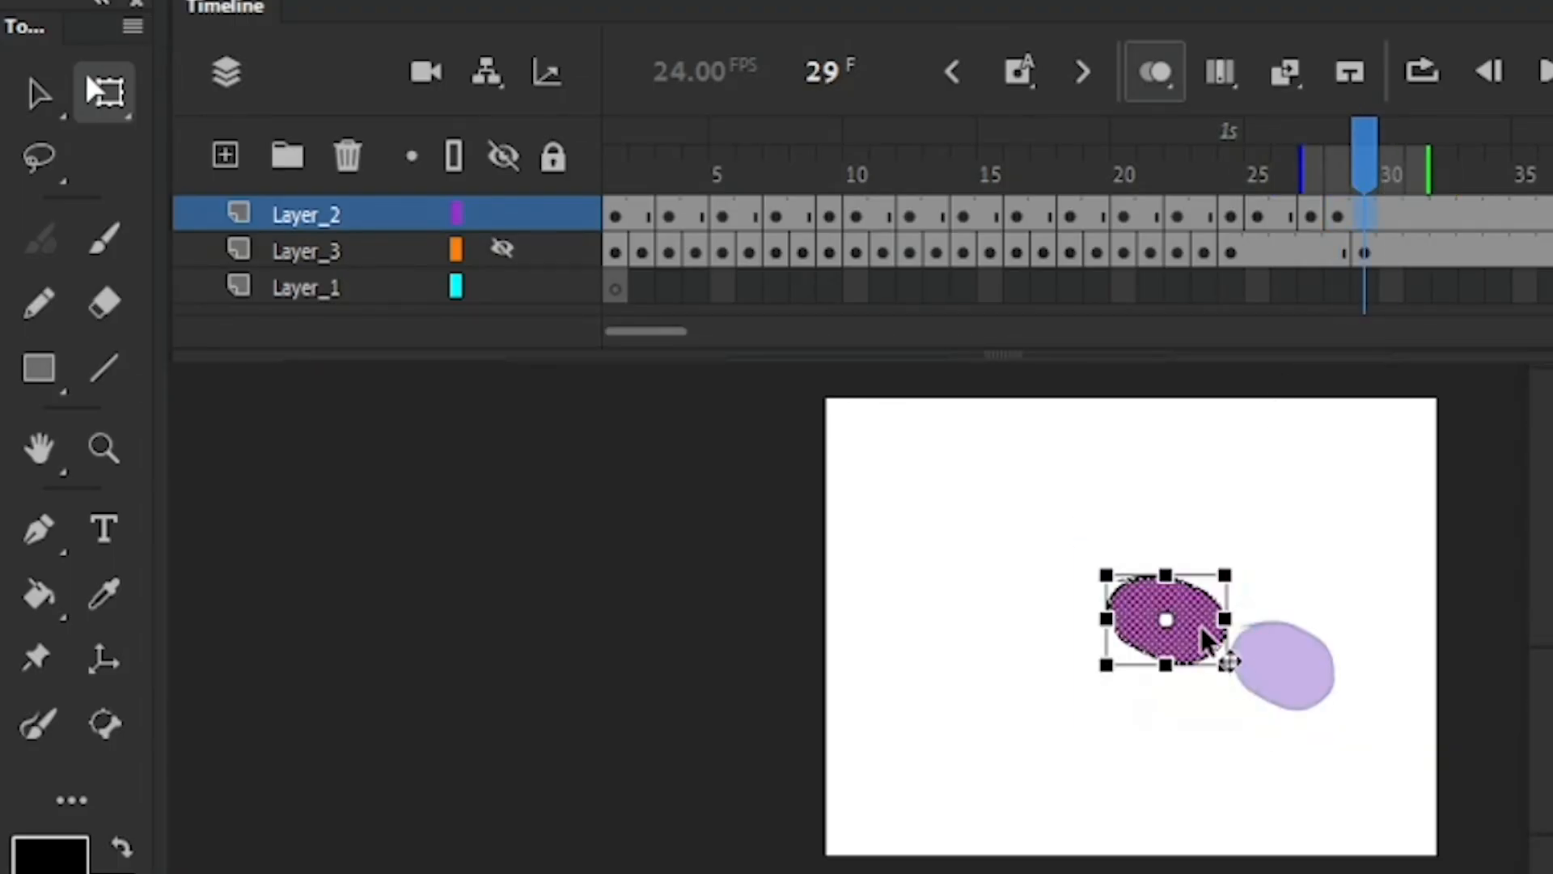
drag(1253, 578, 1220, 530)
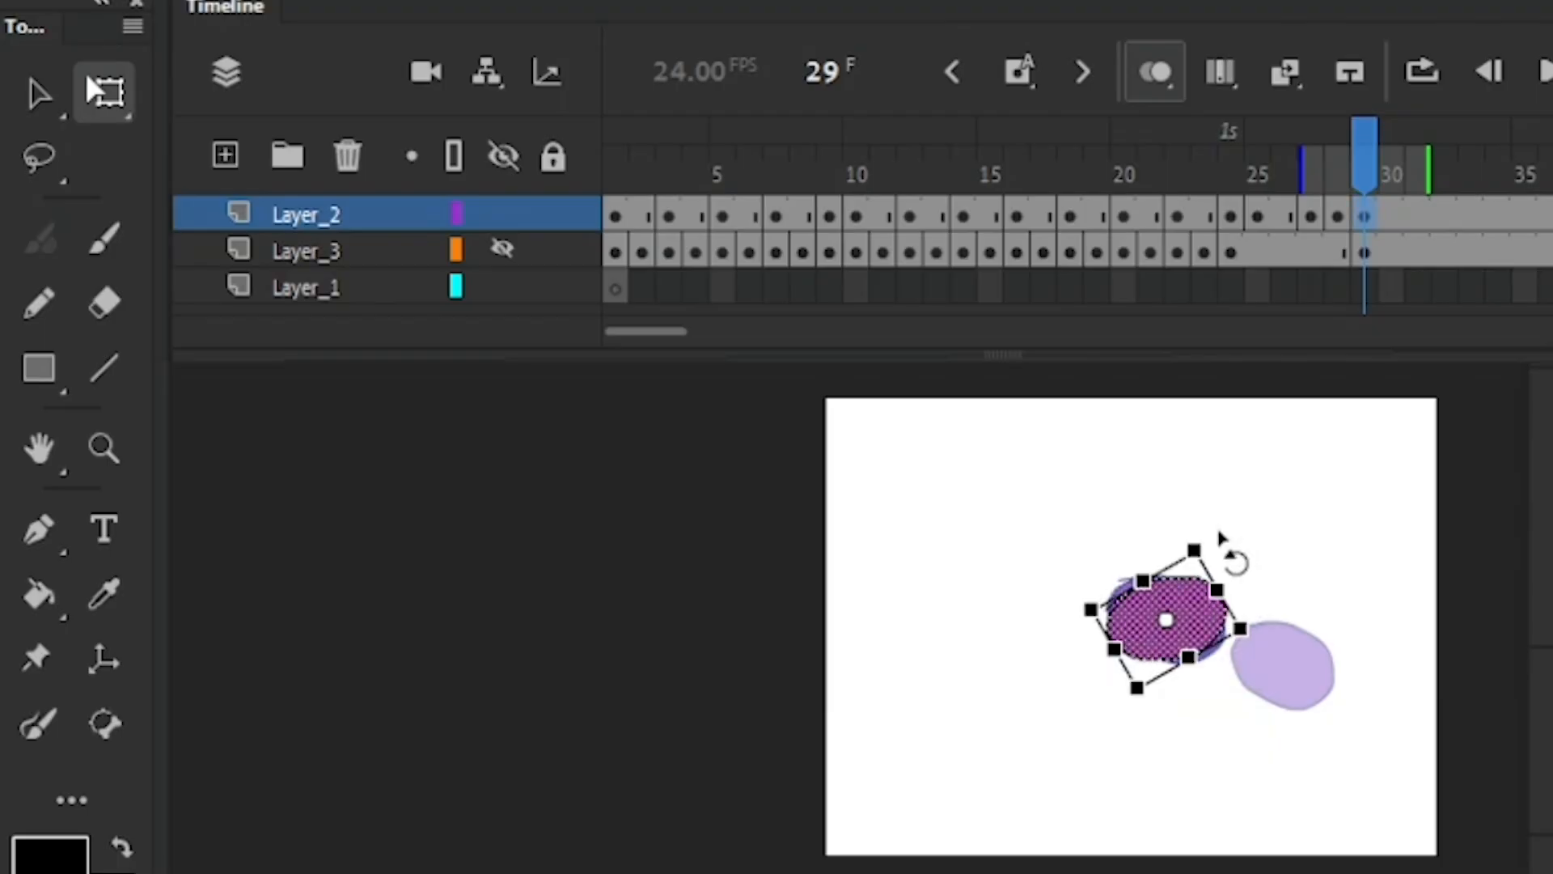
Nudge the rotated ball on frame 29 left and slightly down until it sits just beside the previous onion-skinned ball
key(shift+Left)
key(shift+Left)
key(shift+Left)
key(shift+Left)
key(shift+Left)
key(shift+Left)
key(shift+Left)
key(shift+Left)
key(shift+Left)
key(shift+Down)
key(shift+Down)
key(Left)
key(Left)
key(Left)
key(Left)
key(Left)
key(Left)
key(Left)
key(Left)
key(Left)
key(Left)
key(Down)
key(Down)
key(Down)
key(Down)
key(Down)
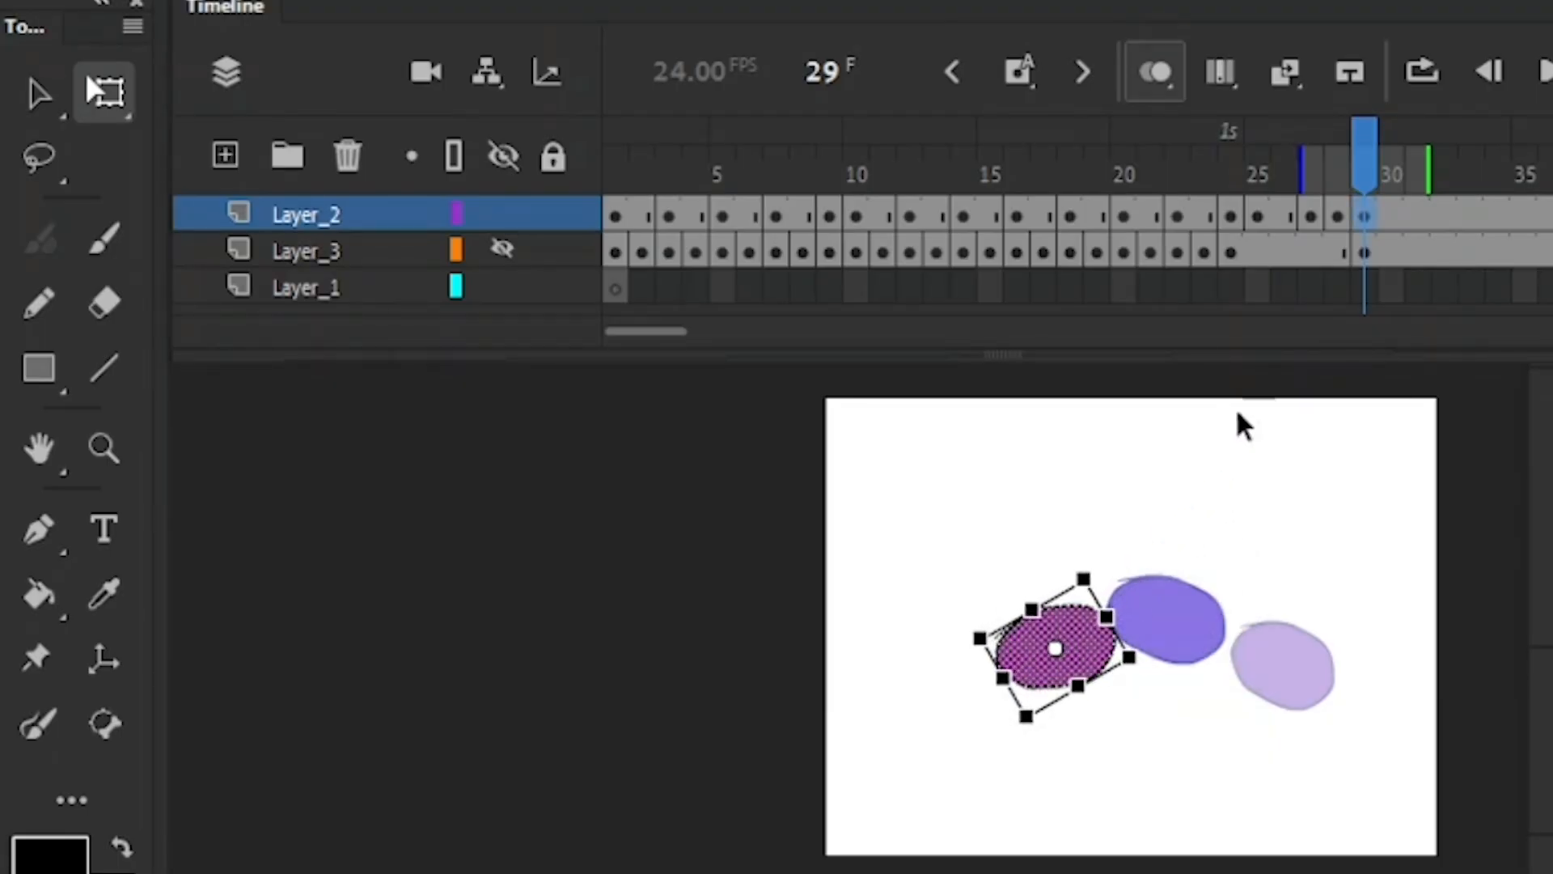
On frame 31 of Layer_2, rotate the ball slightly counterclockwise and move it down and left, partly overlapping its previous position
drag(1352, 150, 1359, 150)
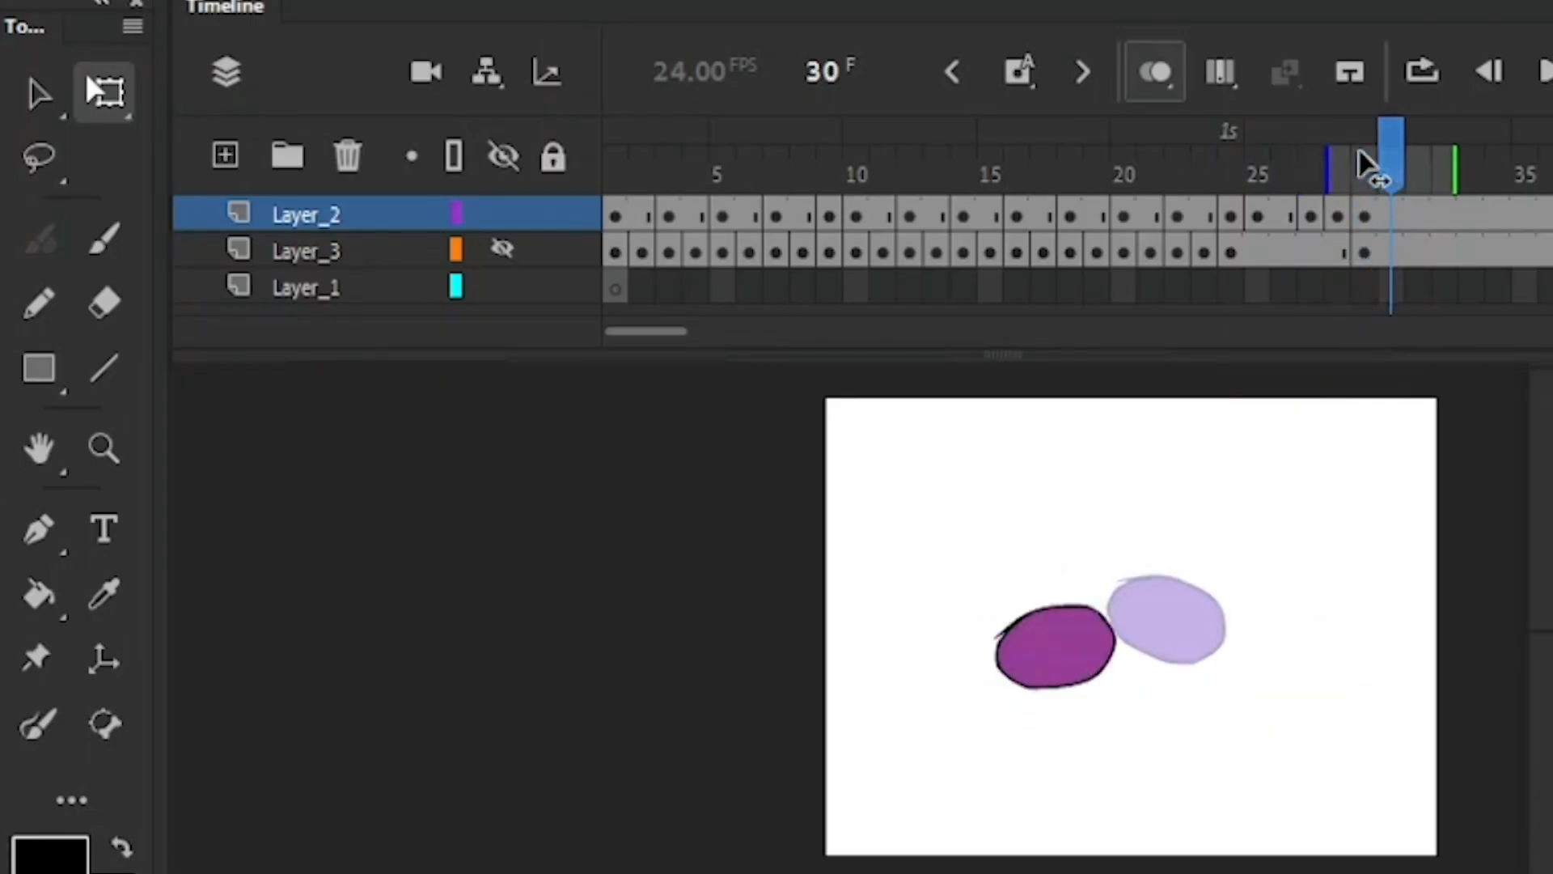
key(period)
key(comma)
key(period)
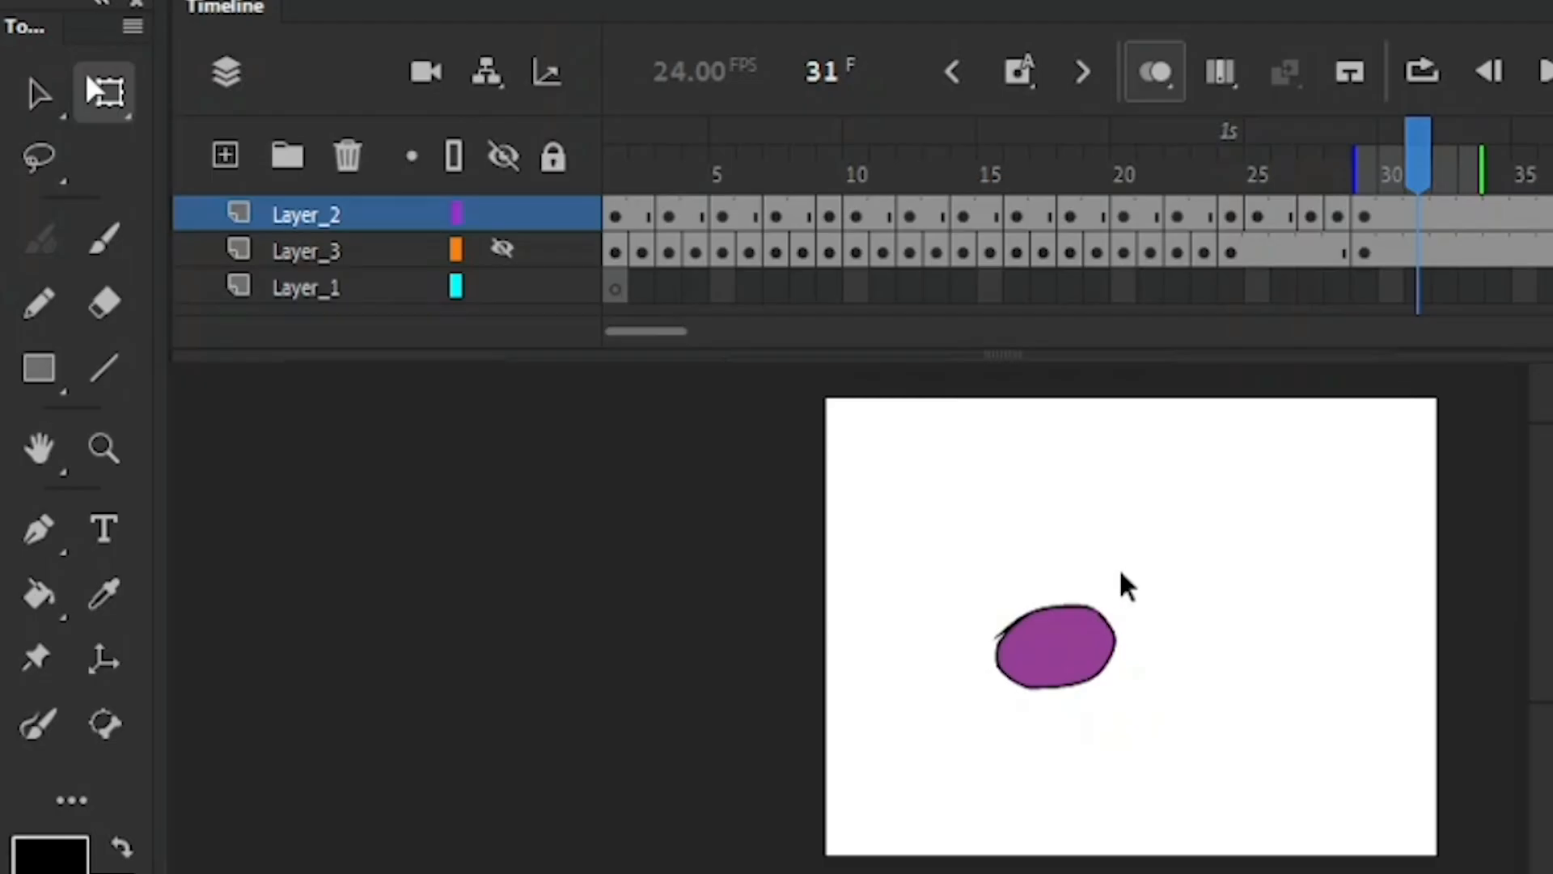
drag(1181, 564, 935, 750)
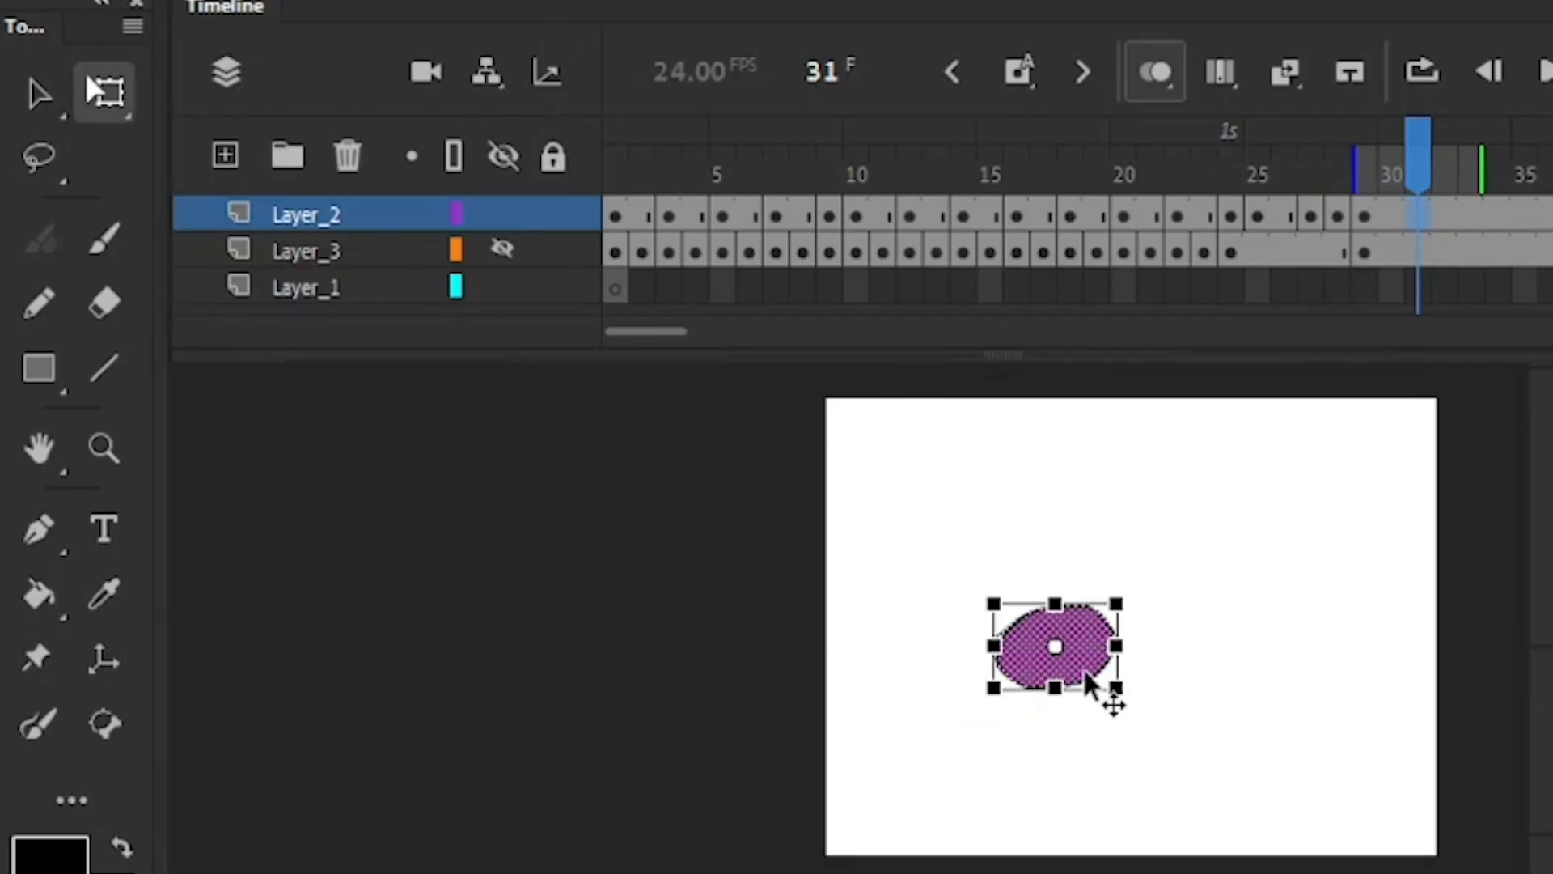
drag(1140, 621, 1136, 607)
drag(1088, 652, 1015, 701)
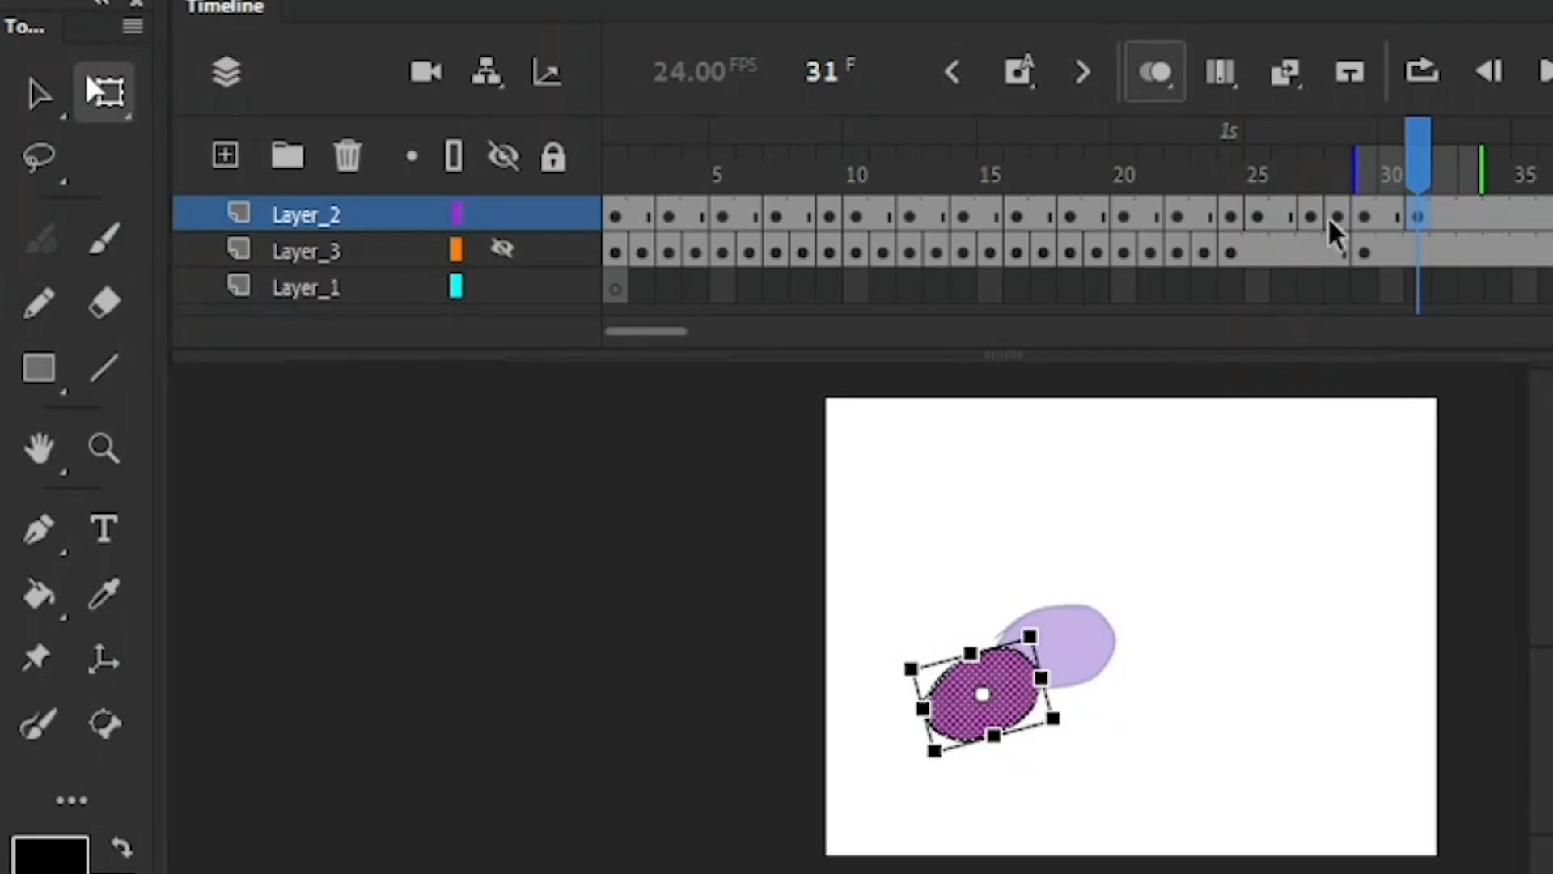
Add a keyframe on frame 32 of Layer_2 and nudge the ball further down and left along the falling arc
key(.)
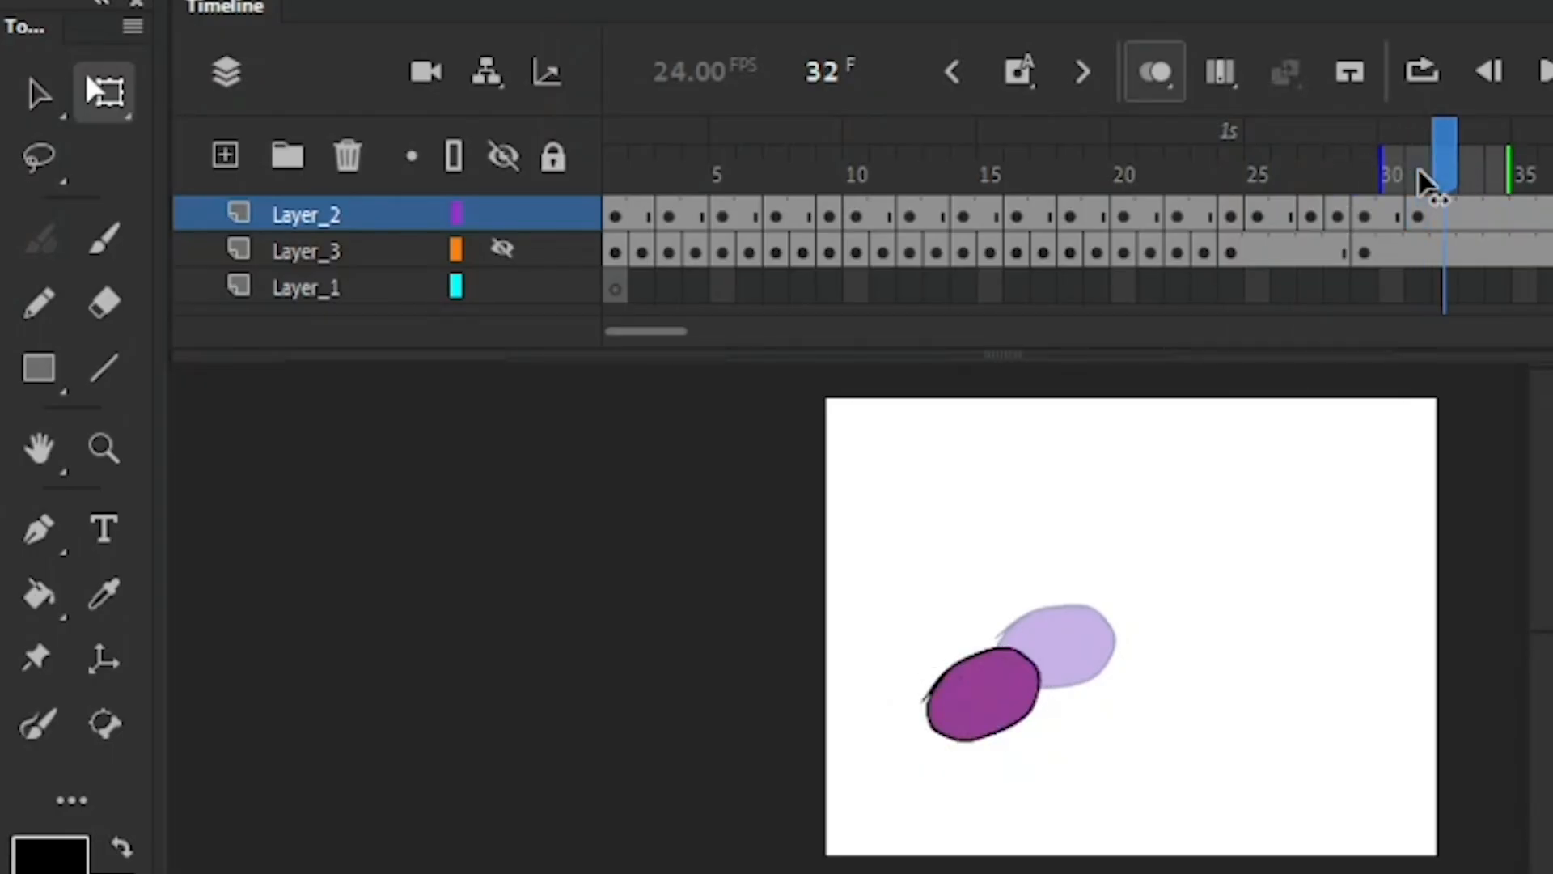
key(.)
drag(935, 618, 1075, 725)
mouse_move(892, 617)
mouse_down()
mouse_move(1097, 805)
mouse_move(892, 617)
mouse_up()
key(F6)
key(shift+Left)
key(shift+Left)
key(shift+Left)
key(shift+Down)
key(shift+Down)
key(shift+Down)
key(shift+Down)
key(shift+Left)
key(shift+Down)
key(shift+Up)
key(shift+Down)
key(Right)
key(Right)
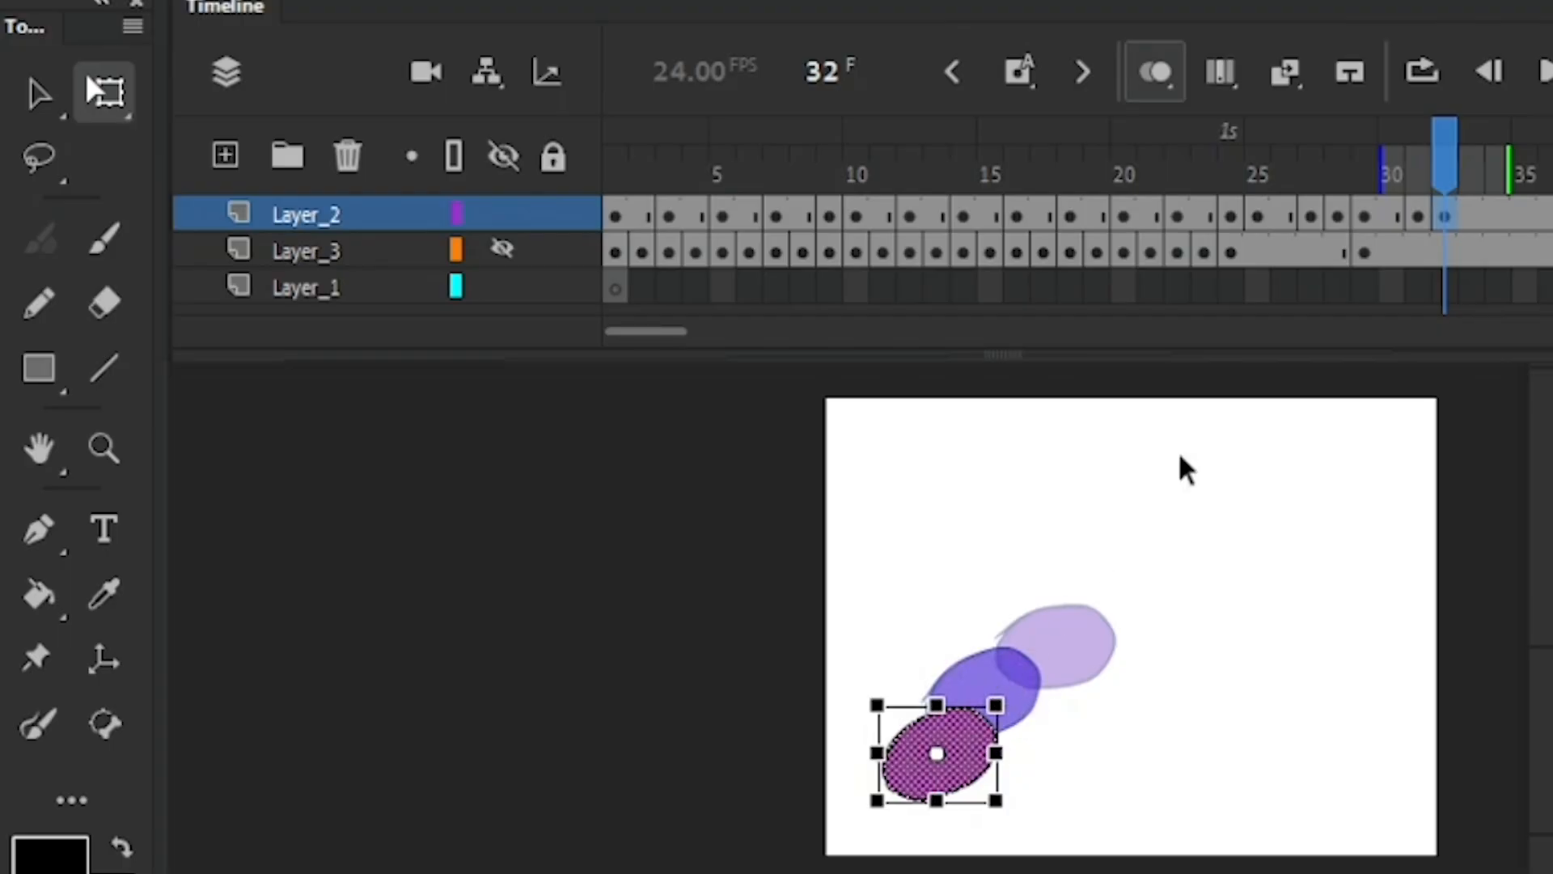
Play the animation through the extended rebound to check the ball's new fall
key(Return)
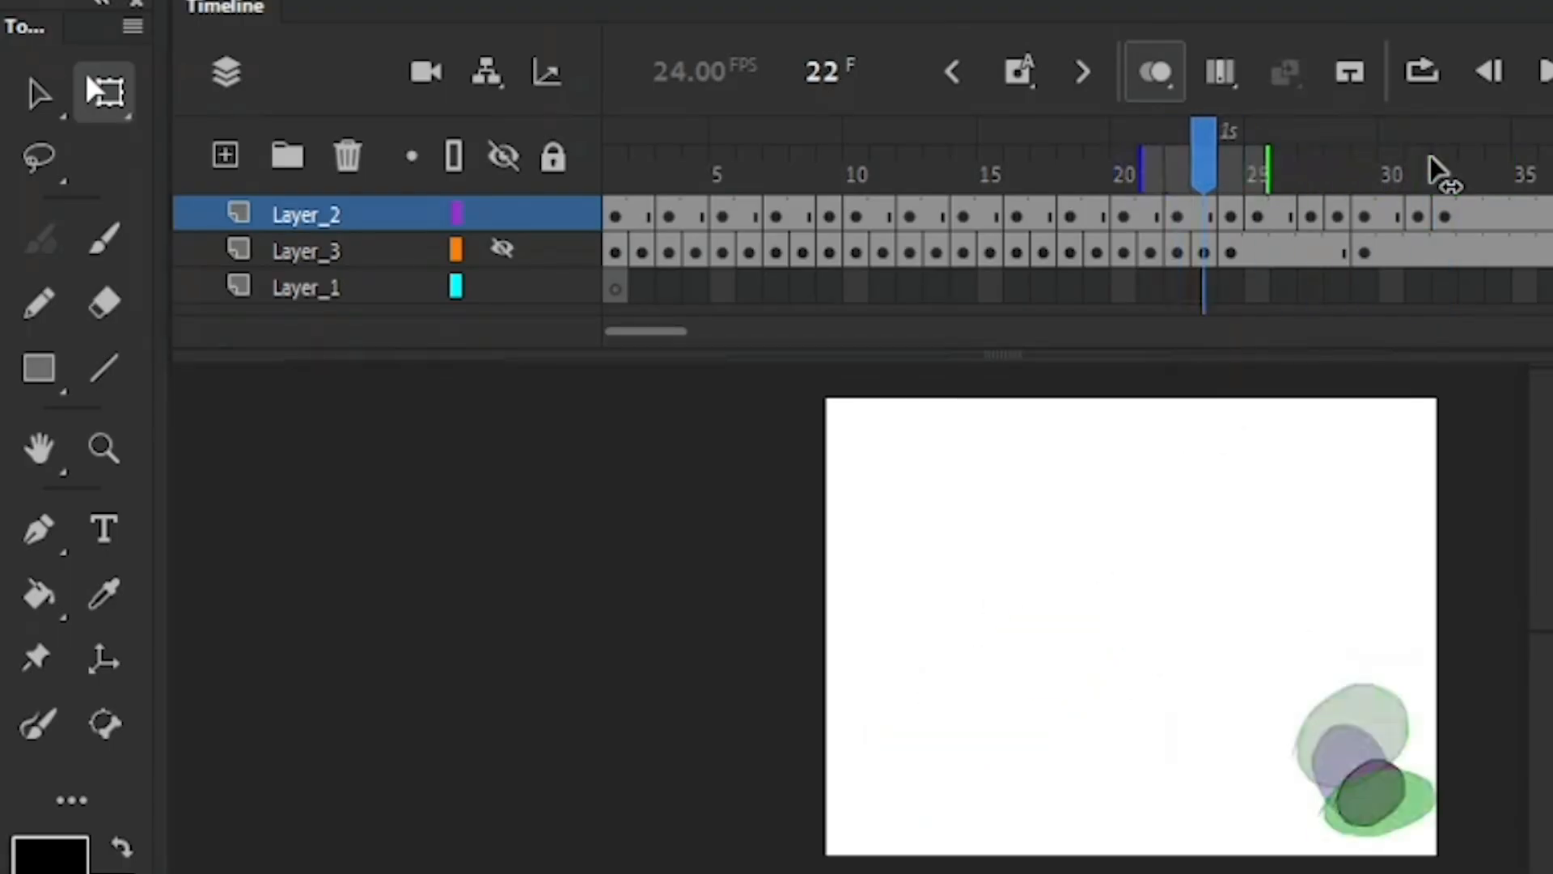
key(period)
key(period)
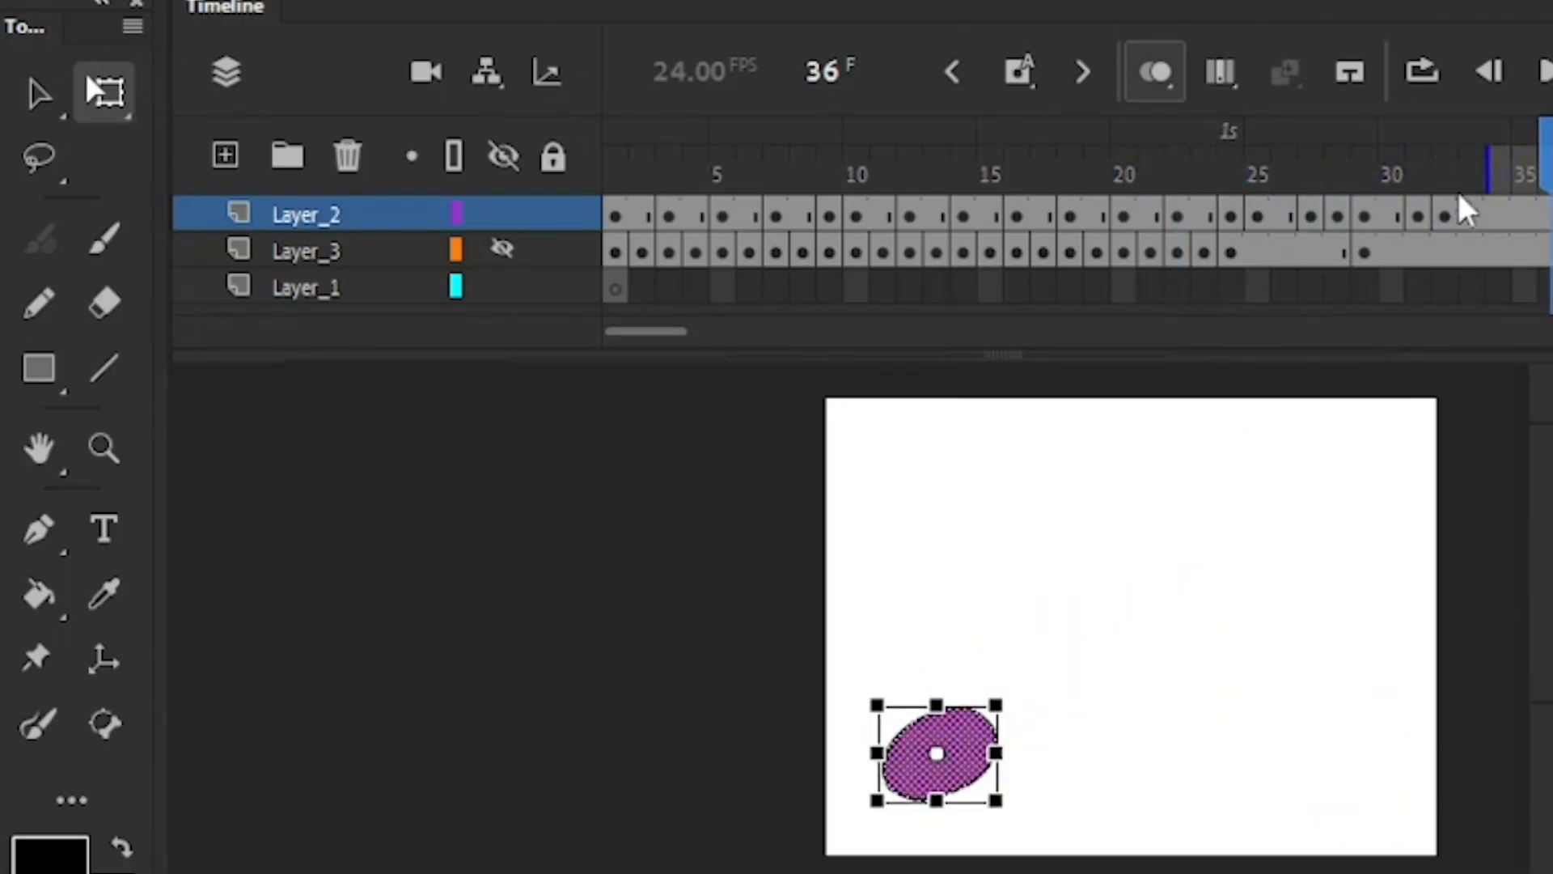
On frame 33 of Layer_2, move the ball down and slightly left to the stage's lower-left corner, close to the ground
drag(1550, 162, 1472, 162)
key(period)
key(comma)
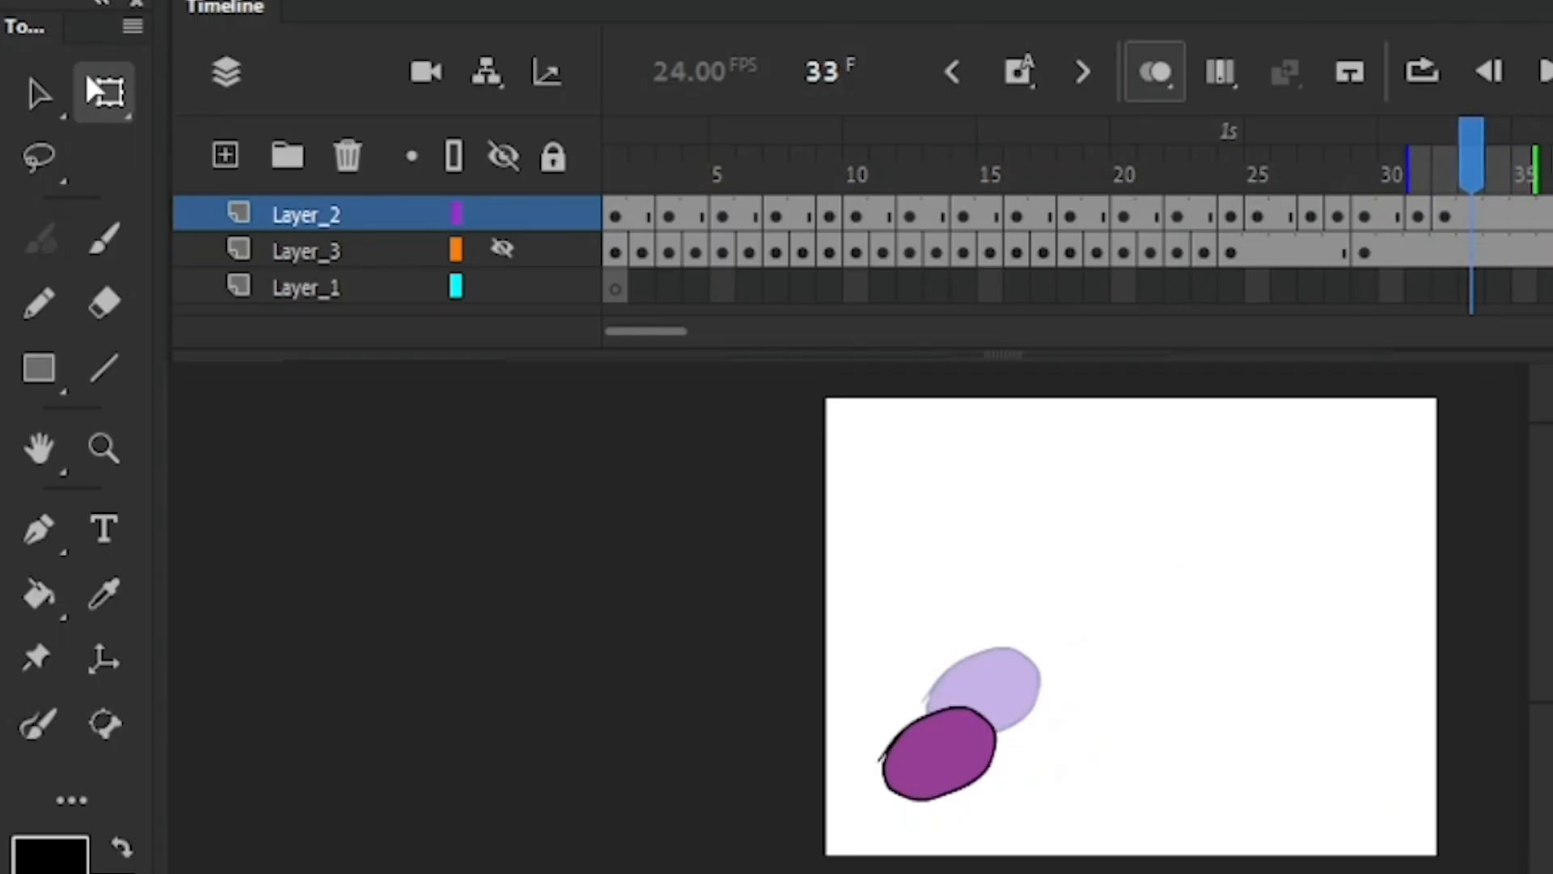
drag(1008, 682, 857, 825)
drag(959, 739, 938, 779)
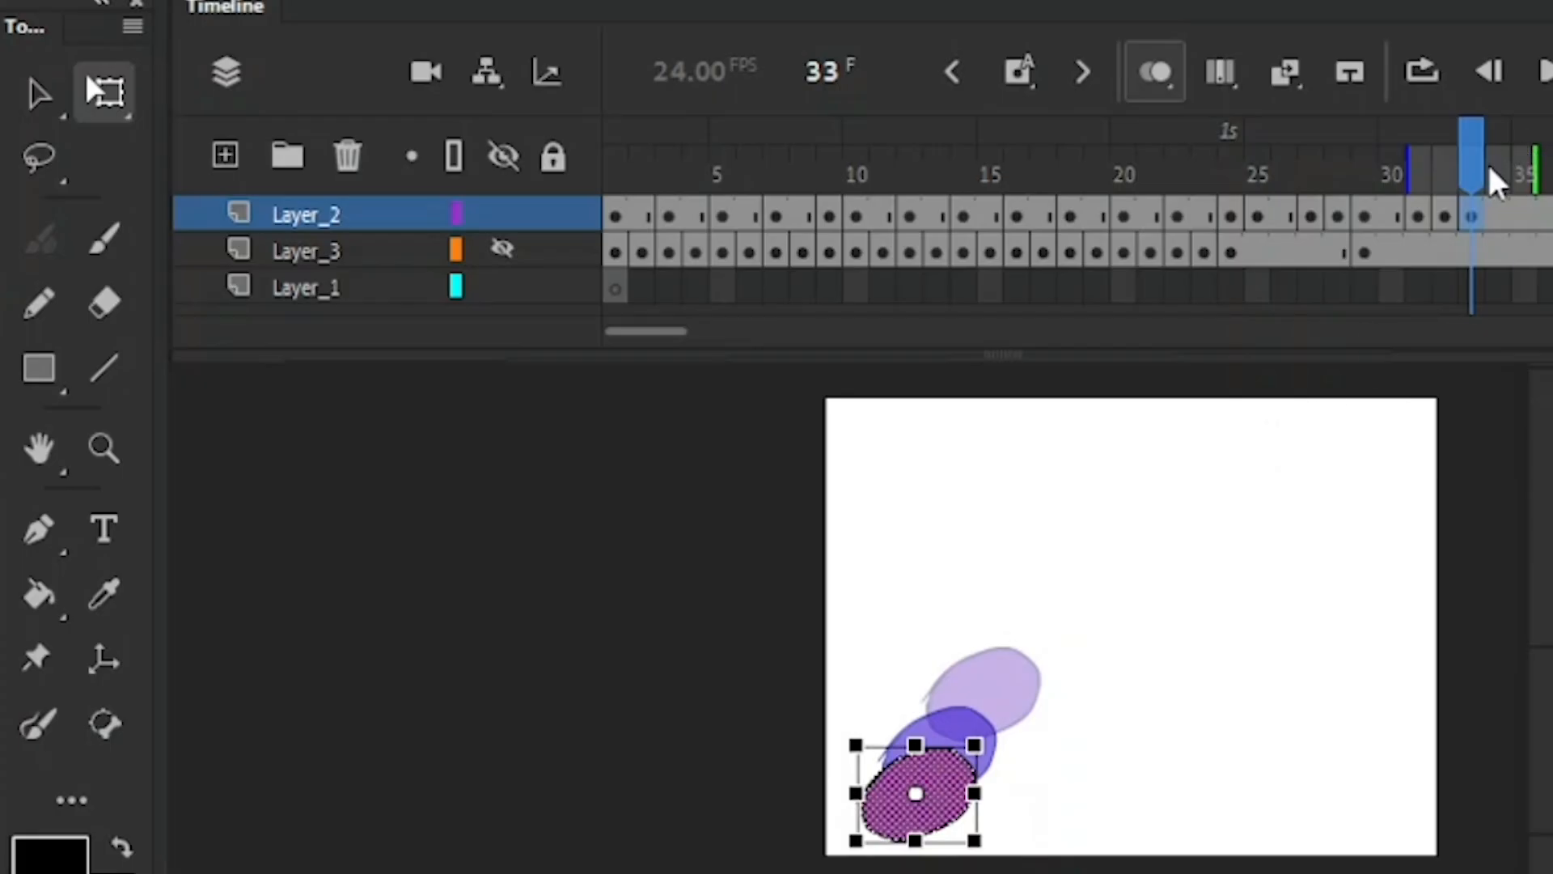
Play the animation several times from its opening frames to review the complete bounce to the lower-left corner
drag(705, 143, 531, 192)
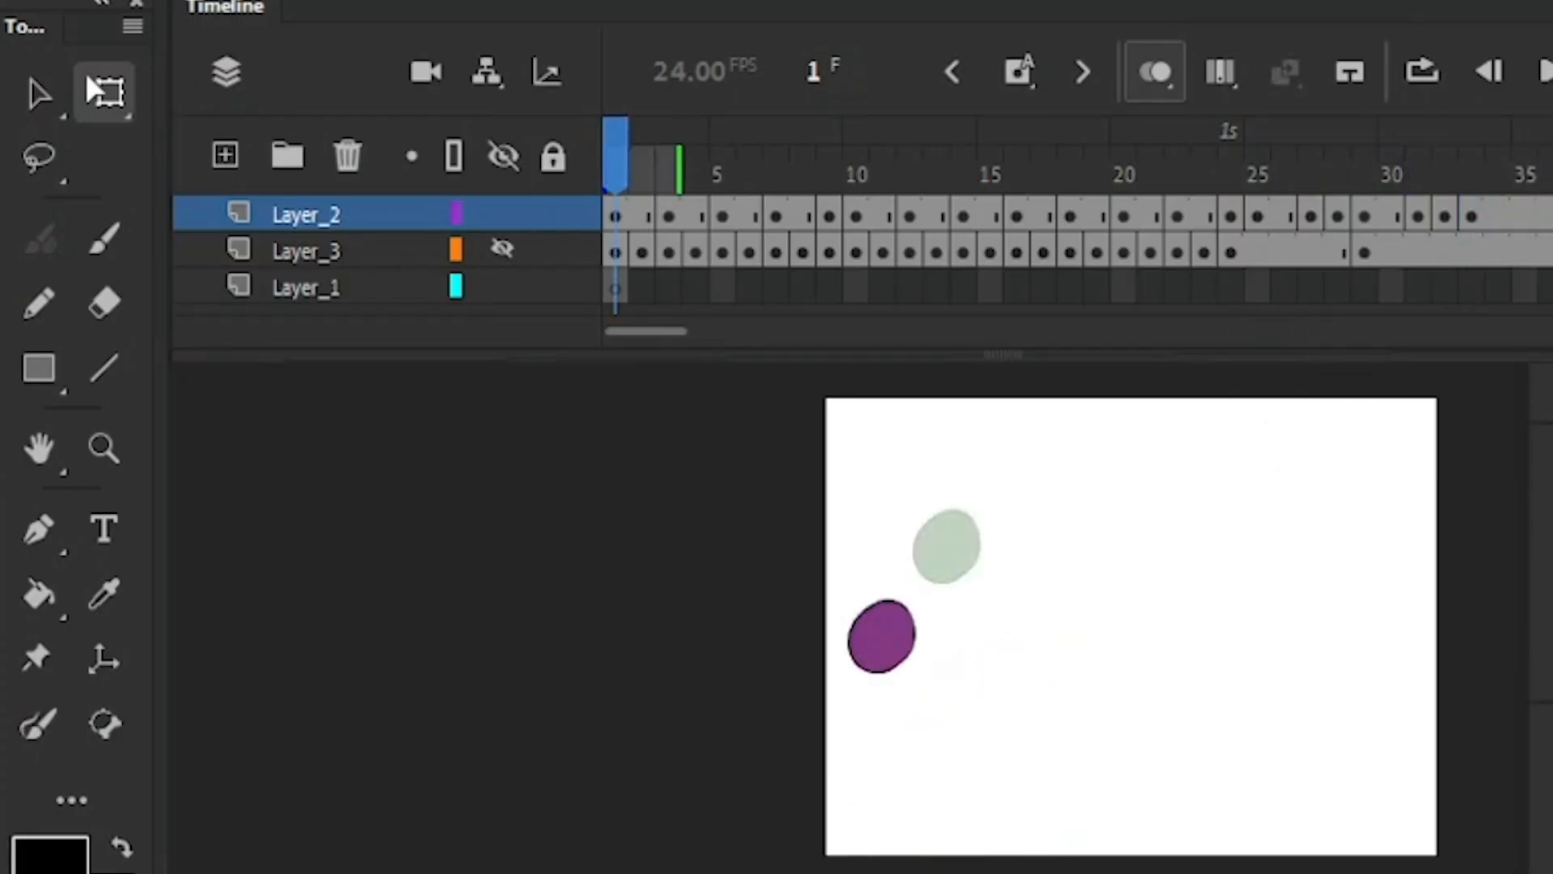
key(Return)
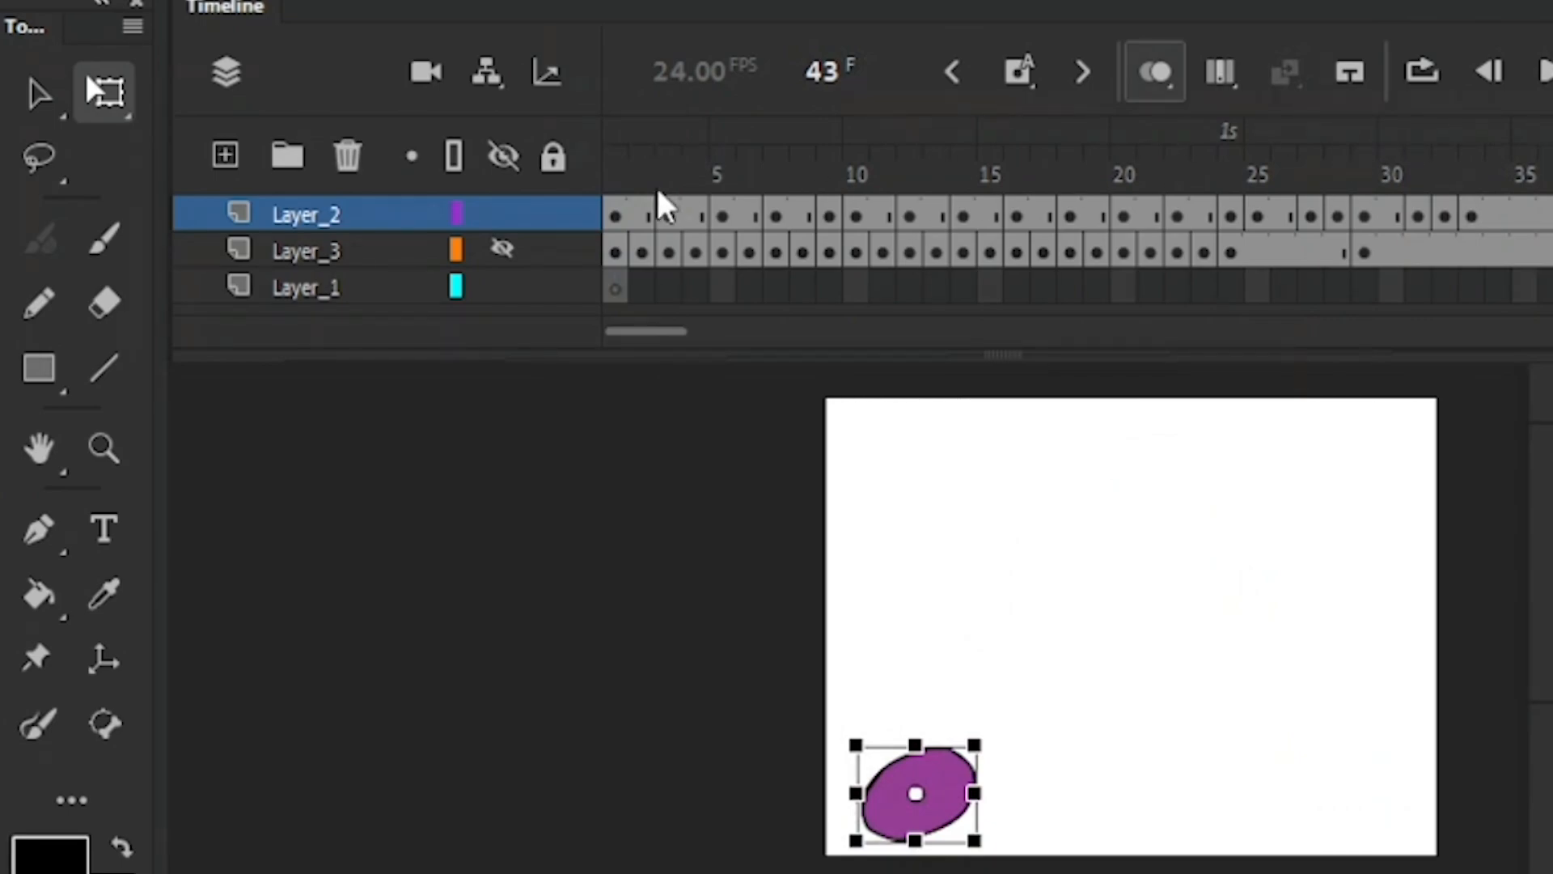
click(1541, 72)
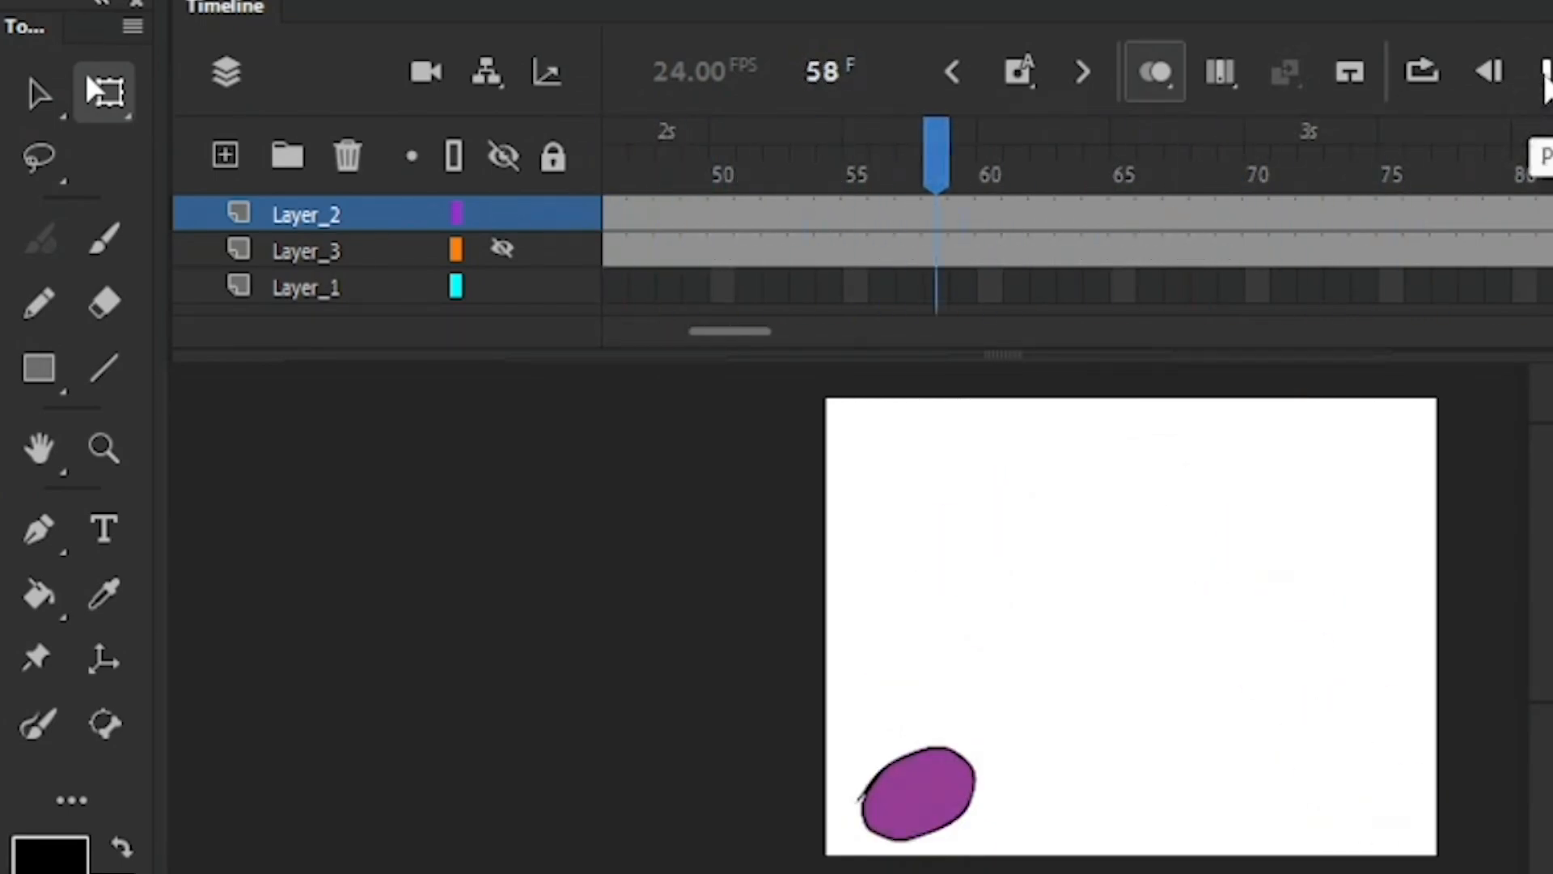
click(1543, 75)
scroll(716, 330, left, 8)
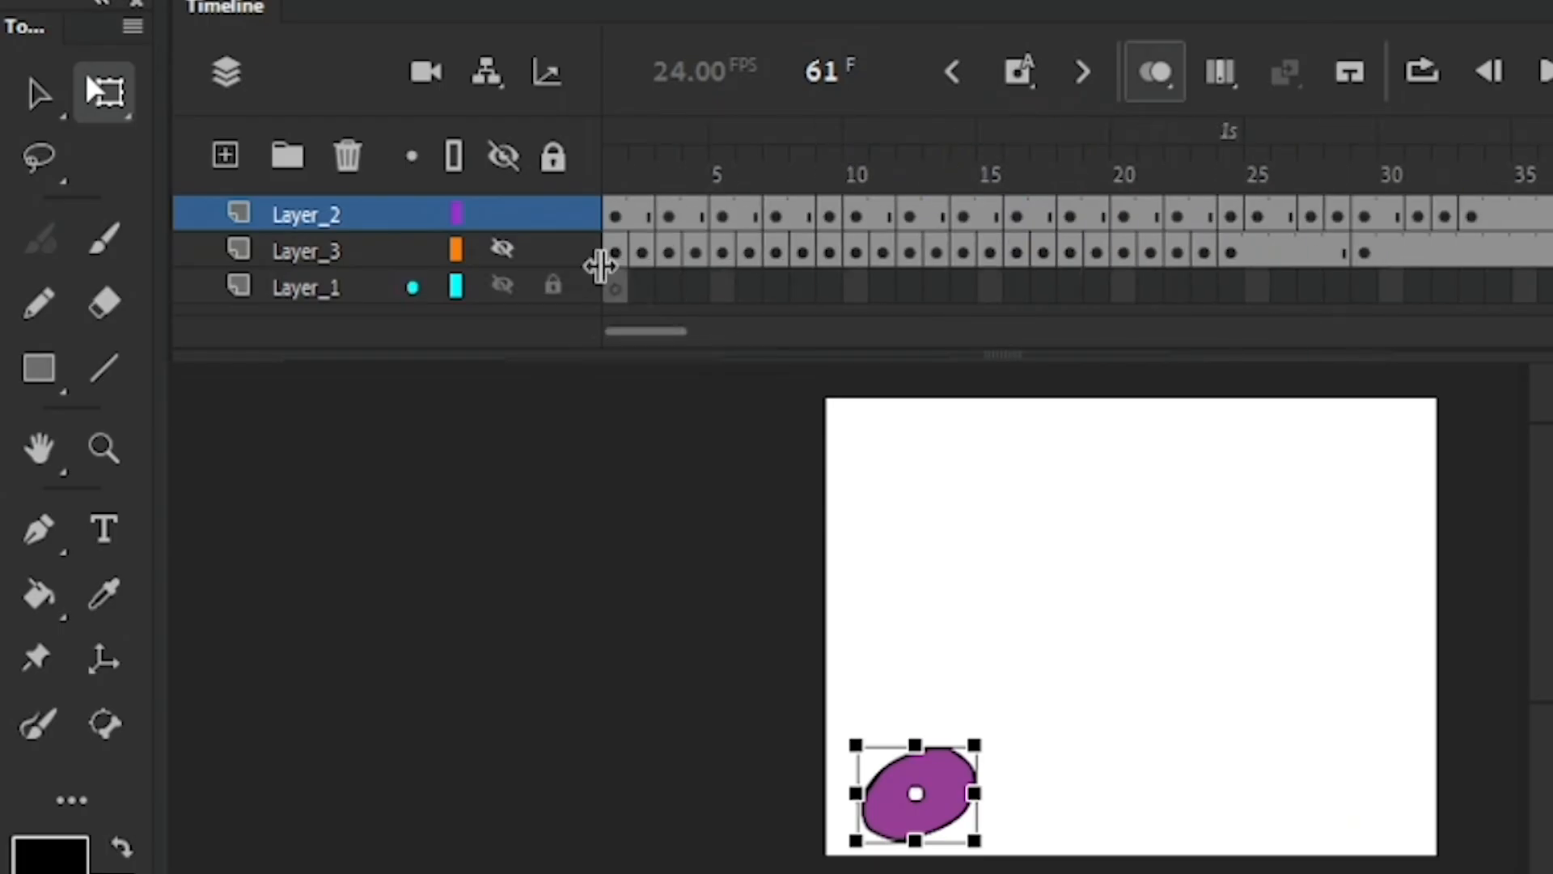
click(641, 173)
key(Return)
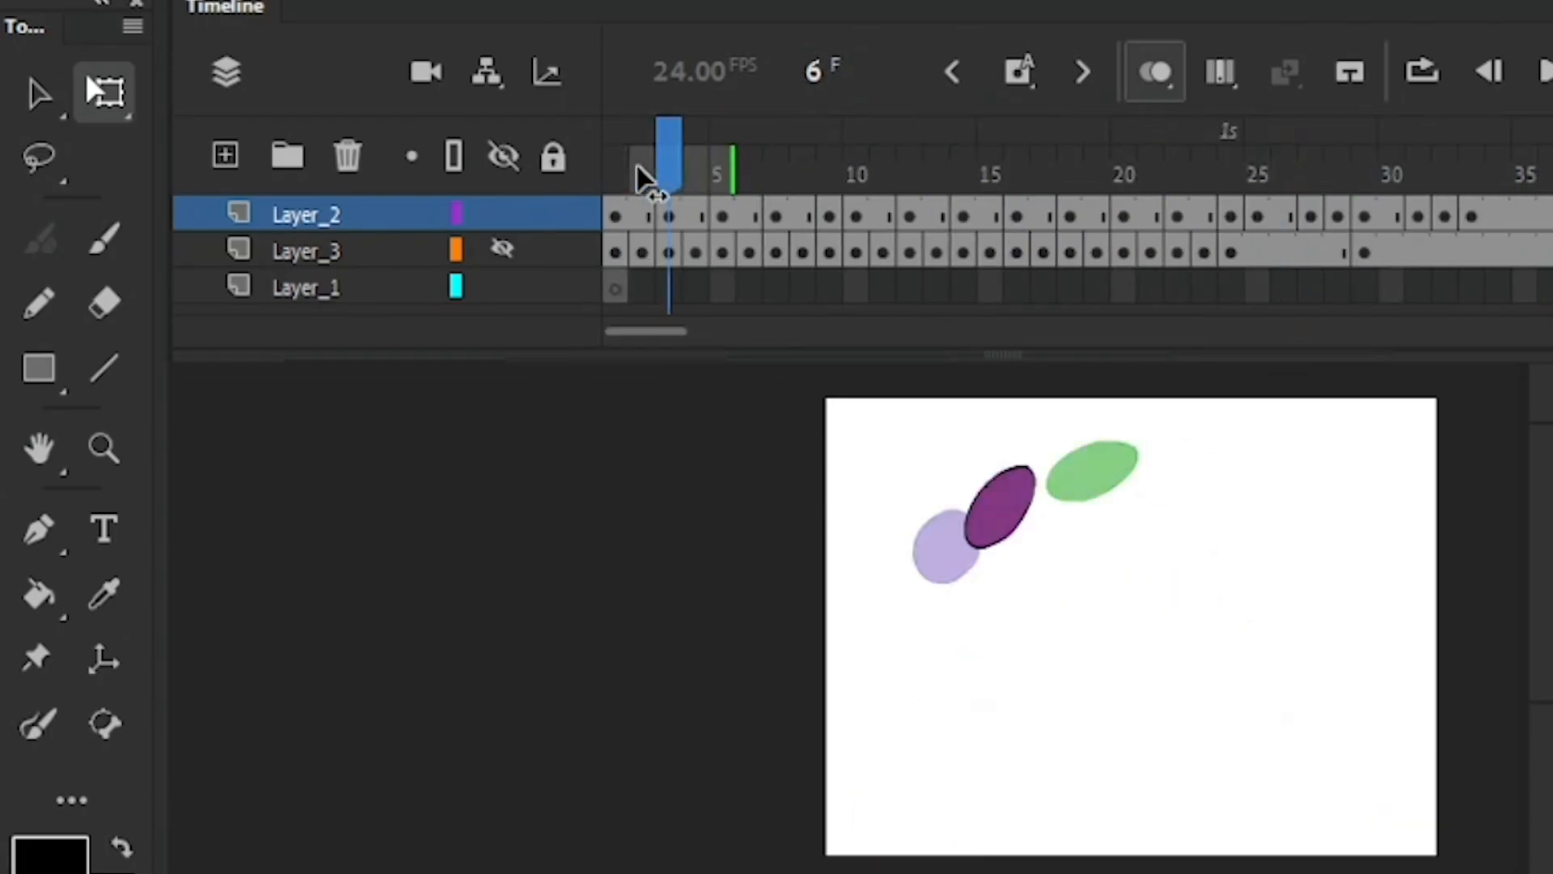
Return to frame 1 and step forward and back through the opening frames to examine the launch spacing
drag(1498, 173, 616, 173)
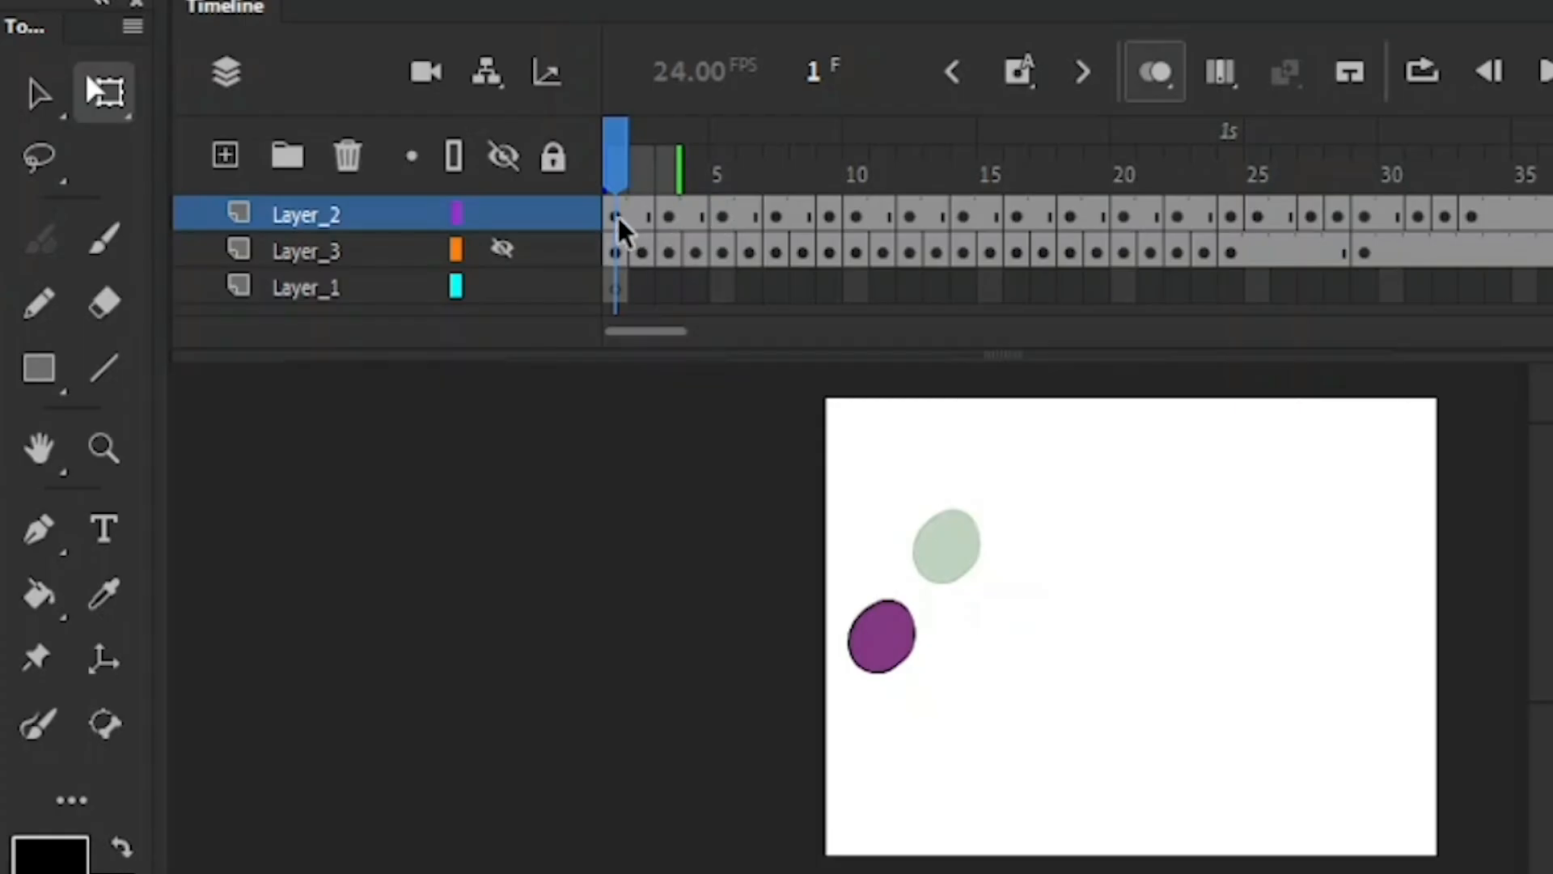
key(period)
key(period)
key(comma)
key(comma)
Step forward and back between frames 29 and 33 to examine the ball's spacing as the rebound falls
click(1364, 166)
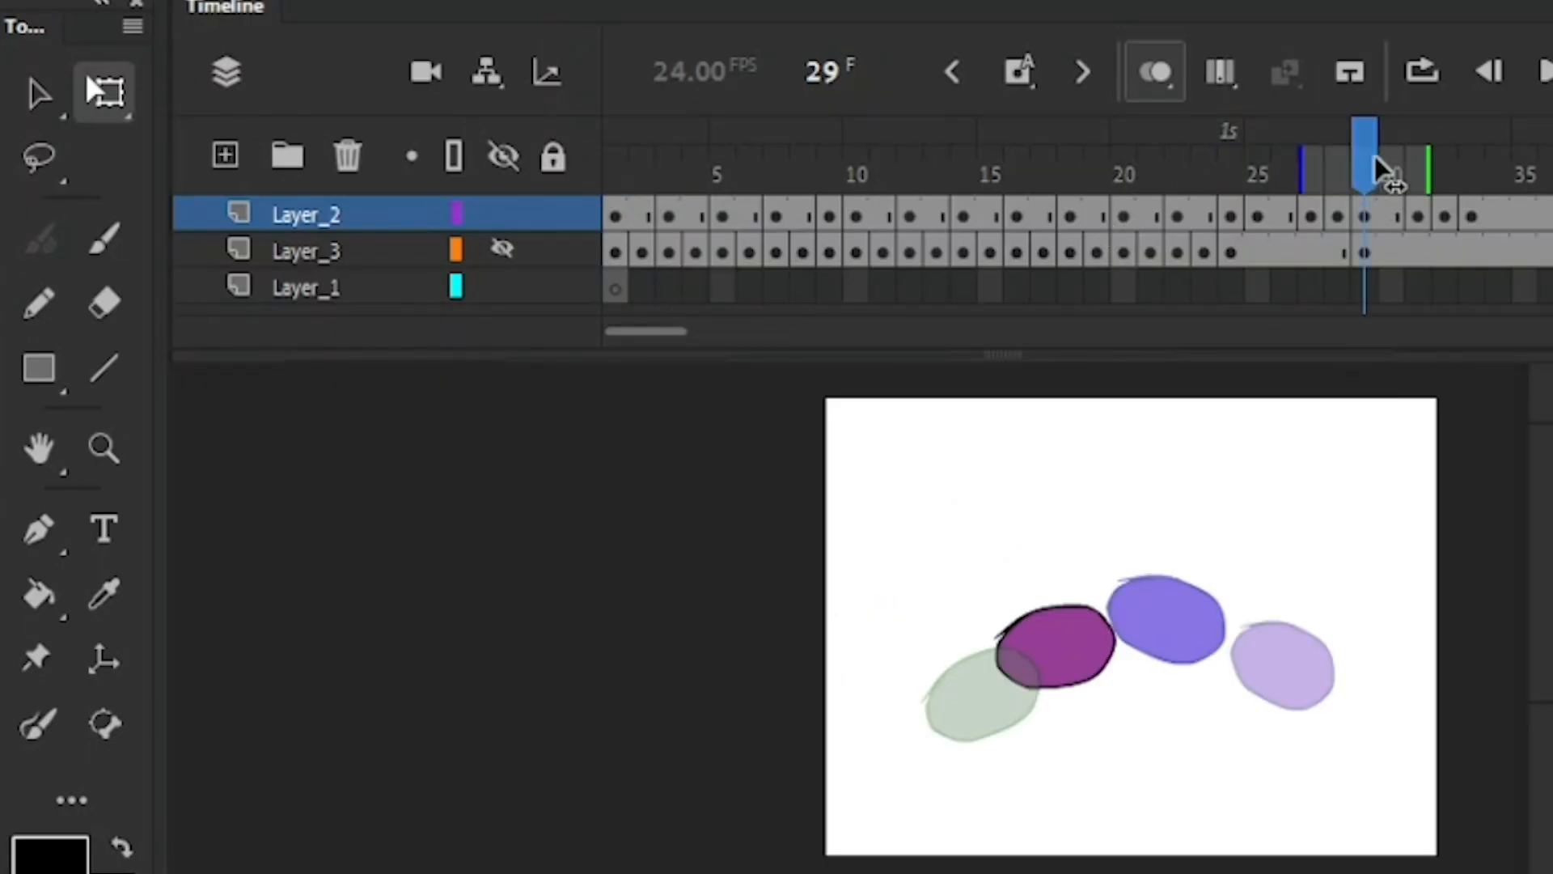
key(period)
key(period)
key(period)
key(period)
key(comma)
key(comma)
key(comma)
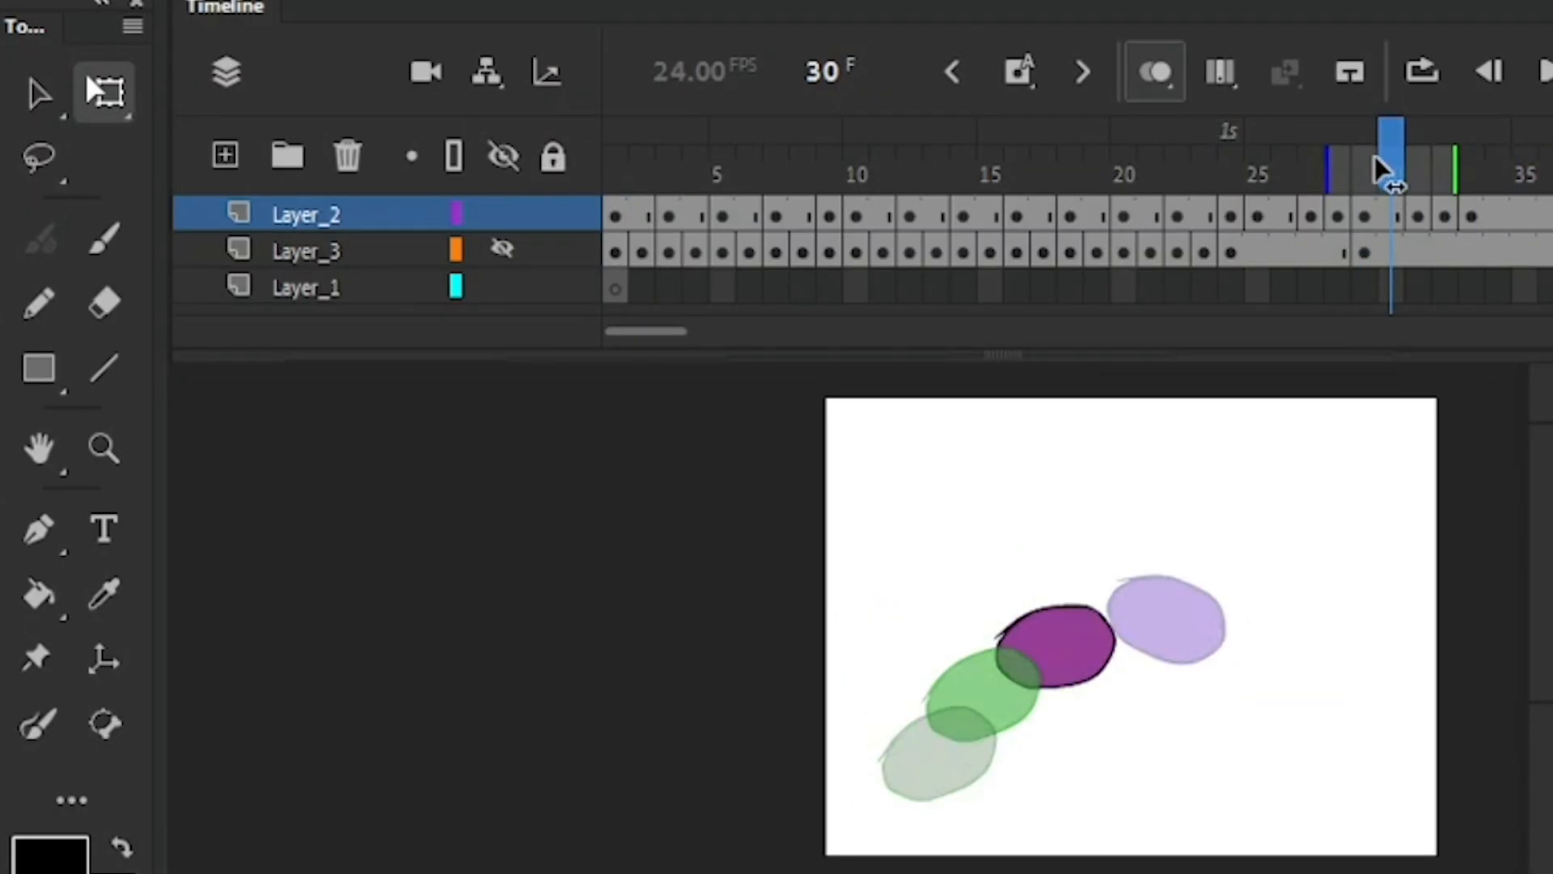
key(comma)
key(period)
Replay the animation from an early frame, then step from frame 1 over the arc's peak past frame 10 to compare spacing
click(694, 173)
key(Return)
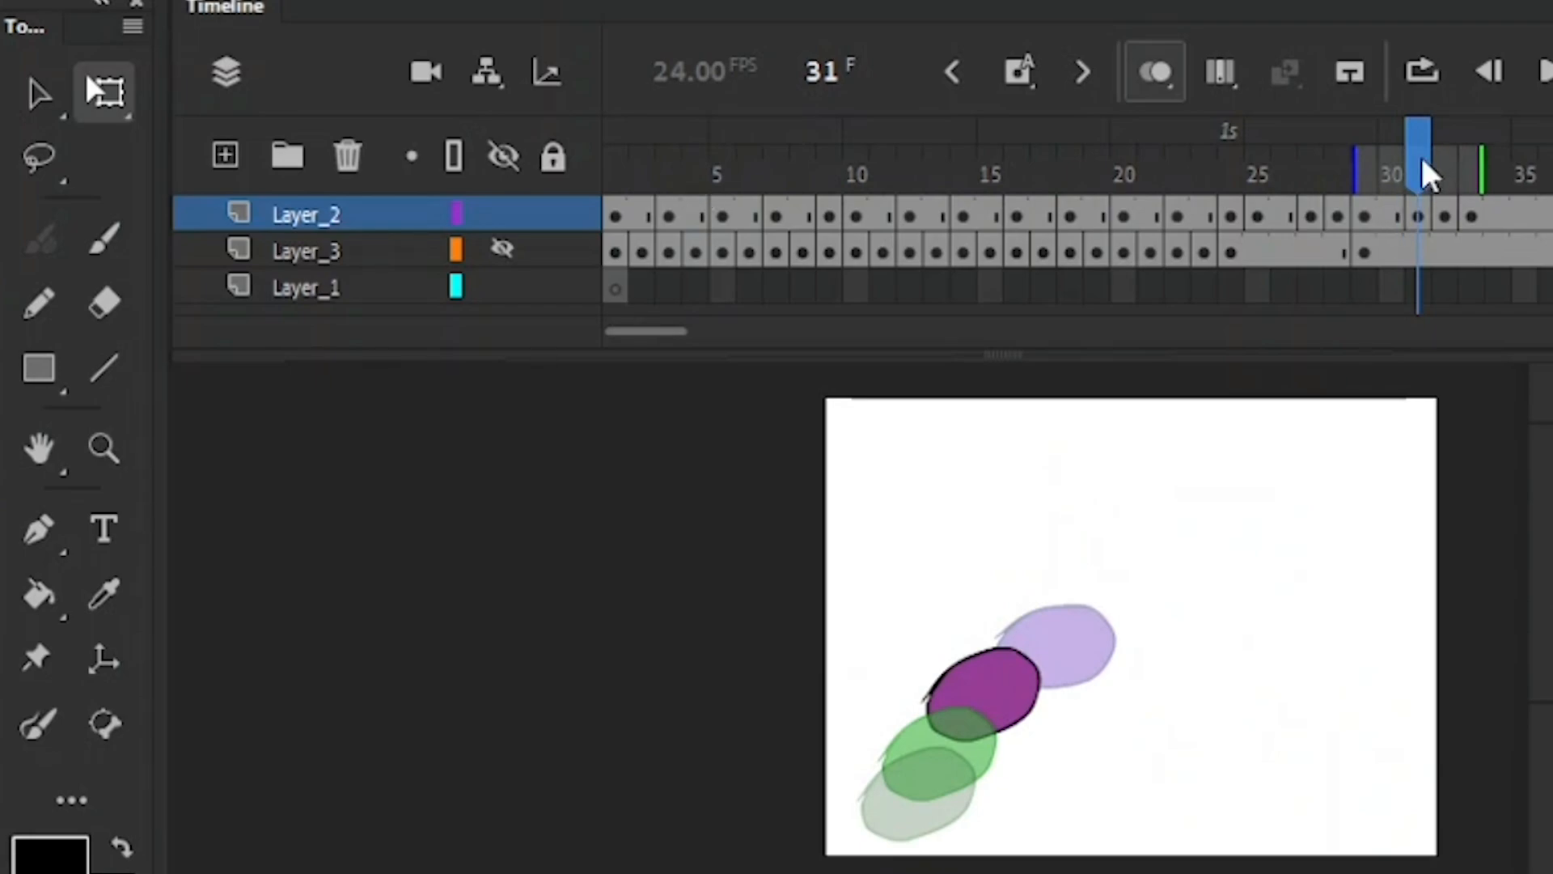
click(612, 171)
key(period)
key(period)
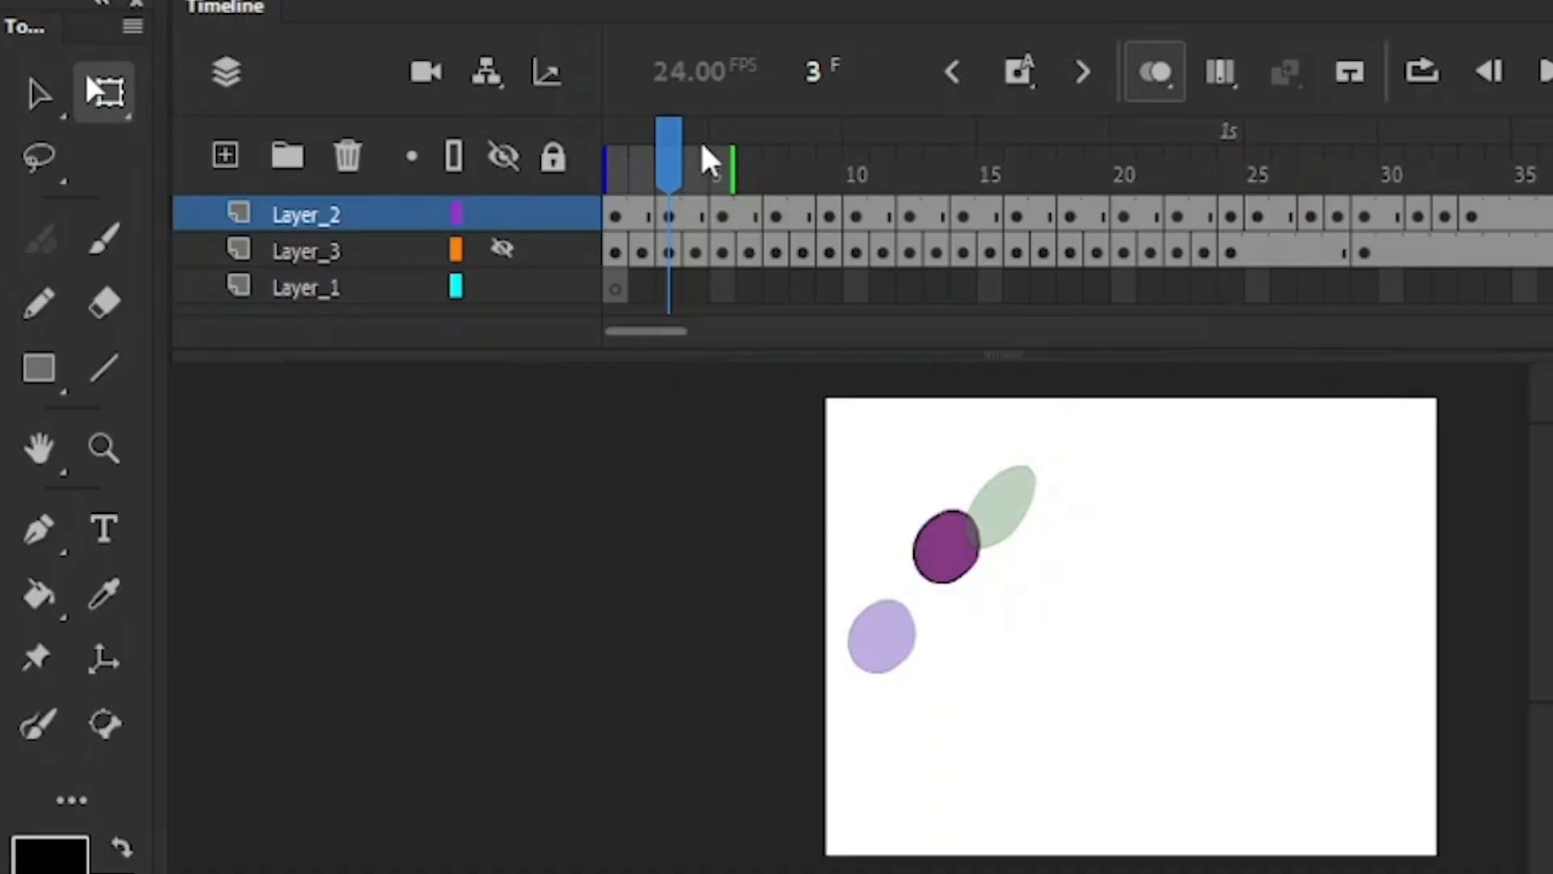
key(period)
key(period)
key(period)
key(period)
key(period)
key(period)
key(period)
key(period)
key(period)
key(period)
key(period)
key(period)
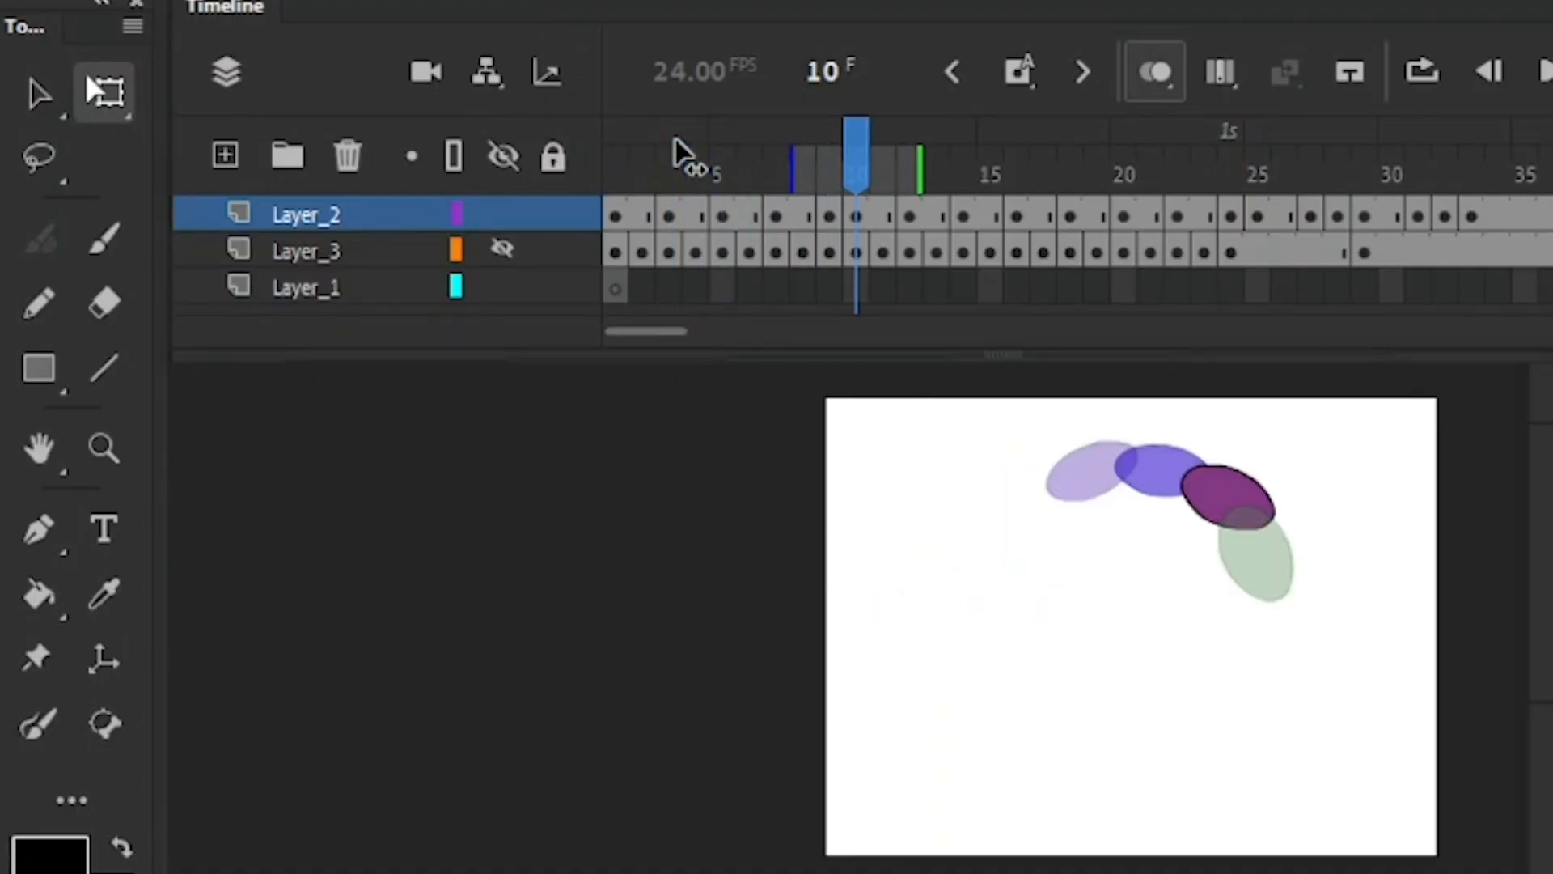
Step forward from frame 10 through the fall and landing to frame 27 to examine the ball's spacing
key(period)
key(period)
key(period)
key(period)
key(period)
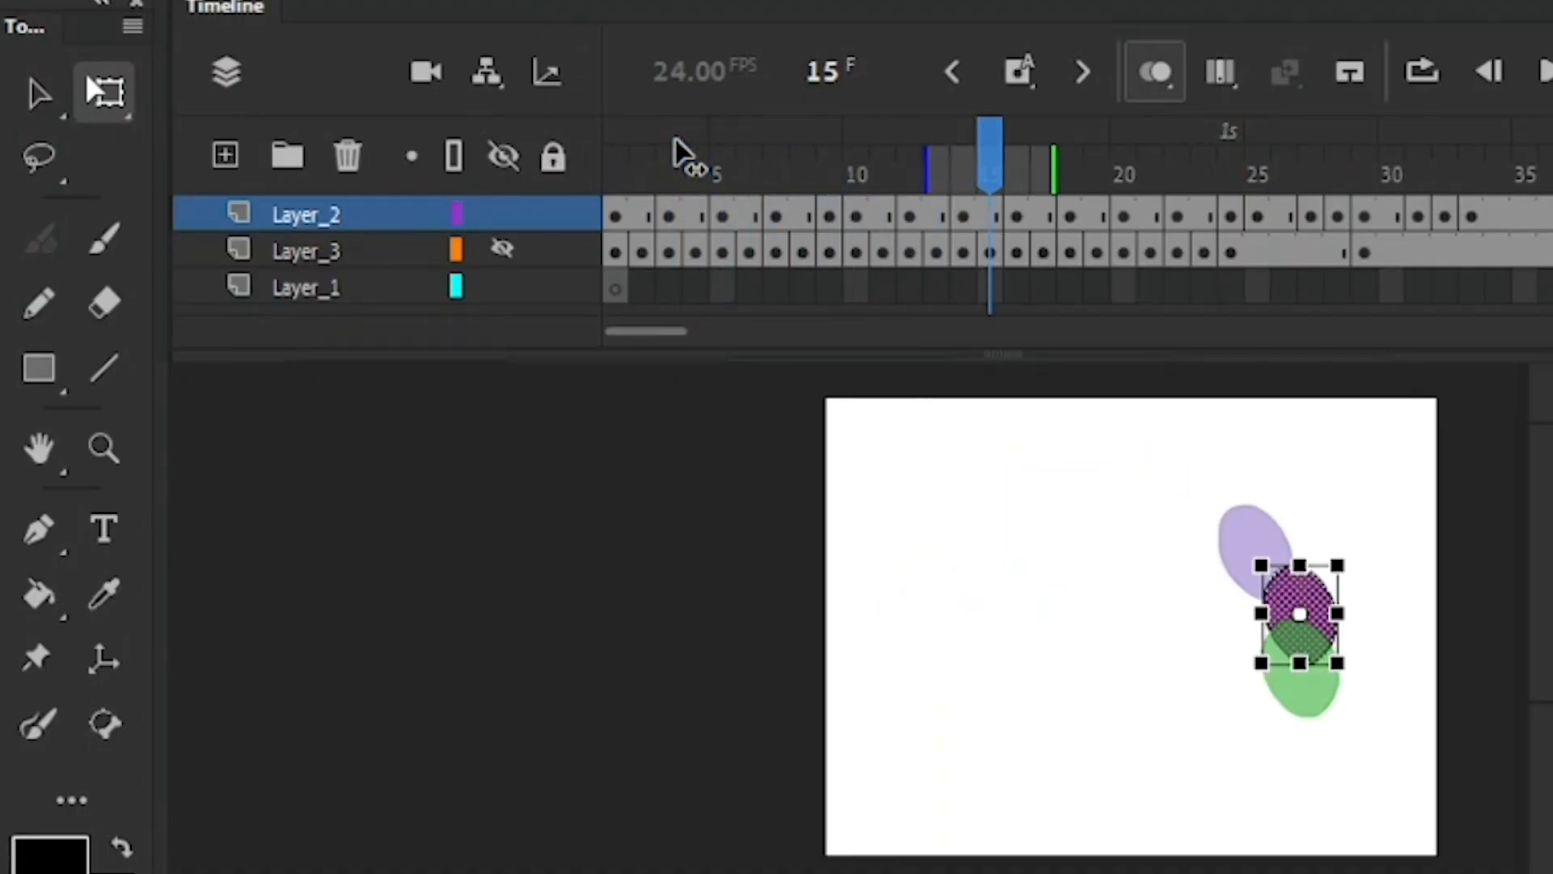
key(period)
key(period)
key(period)
key(period)
key(period)
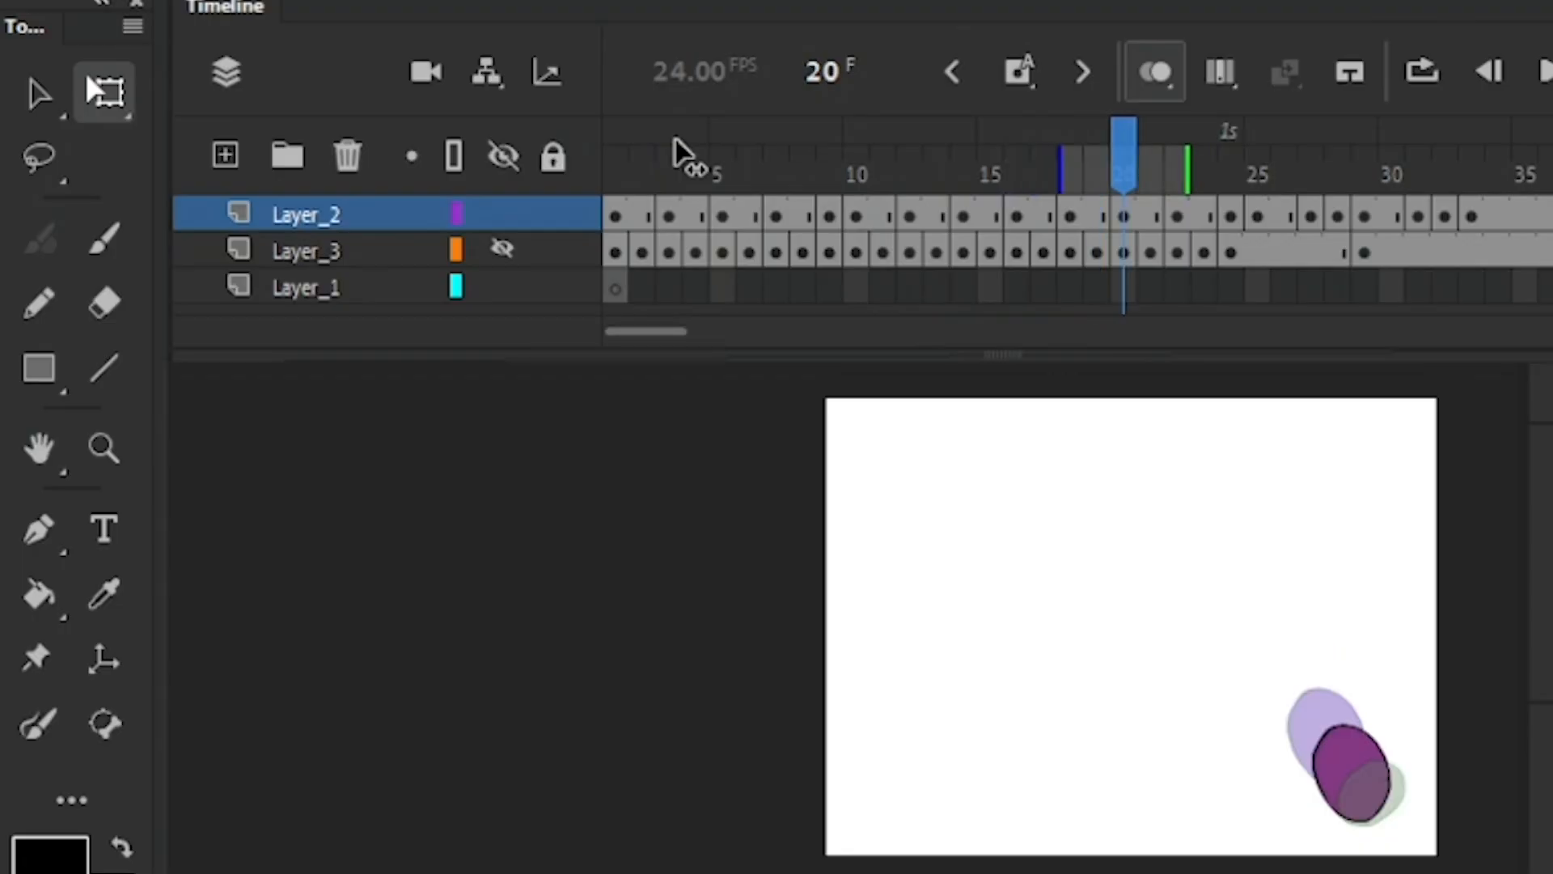
key(.)
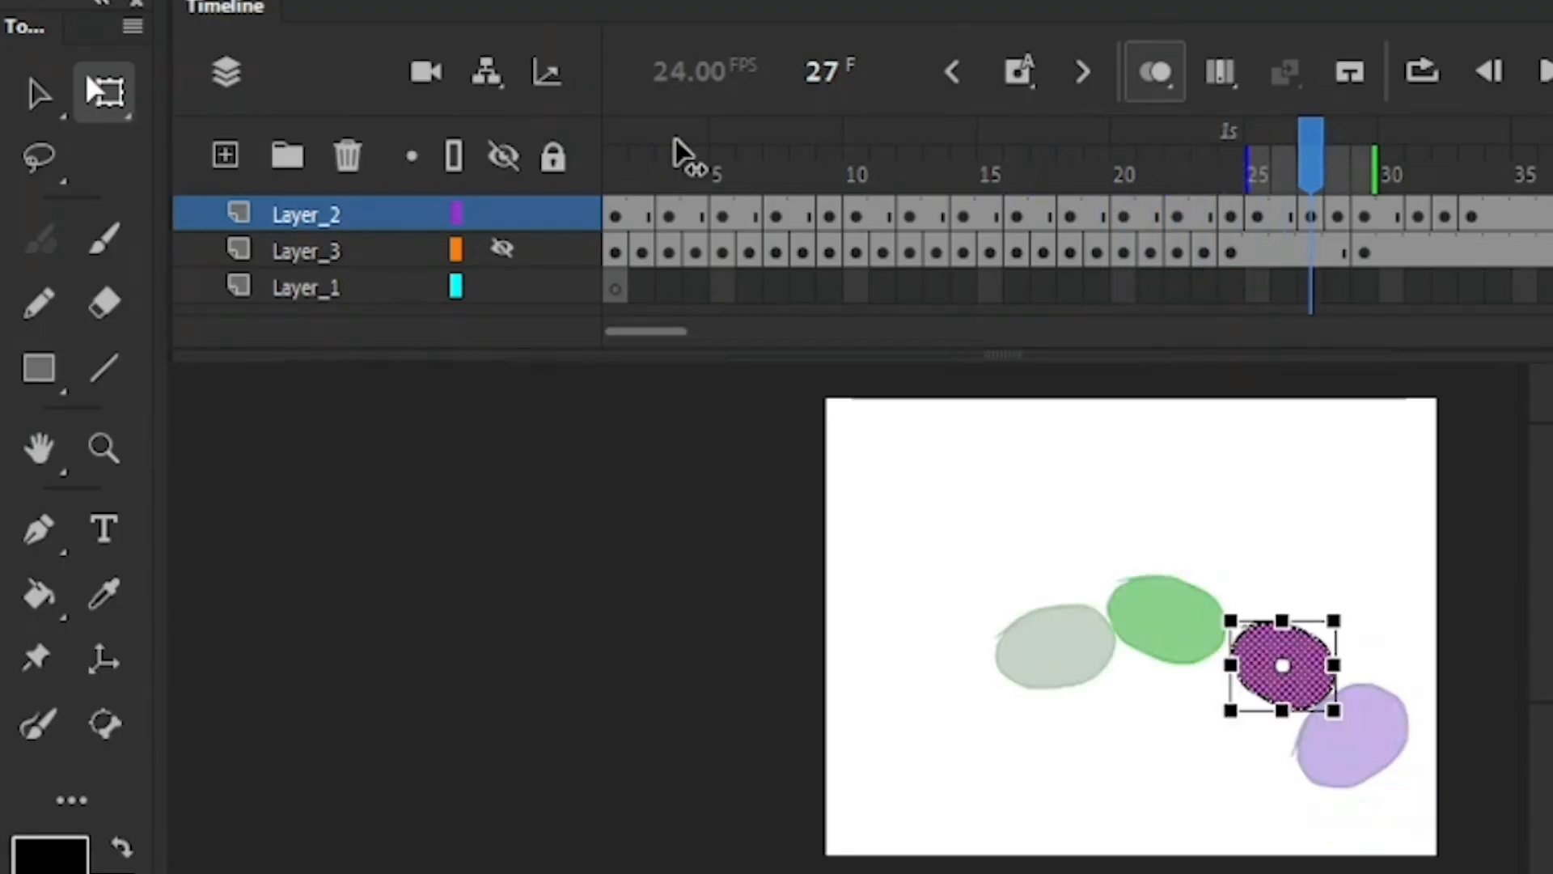
Compare the ball's position at frame 1 with frames 30 and 34 of the rebound
click(625, 172)
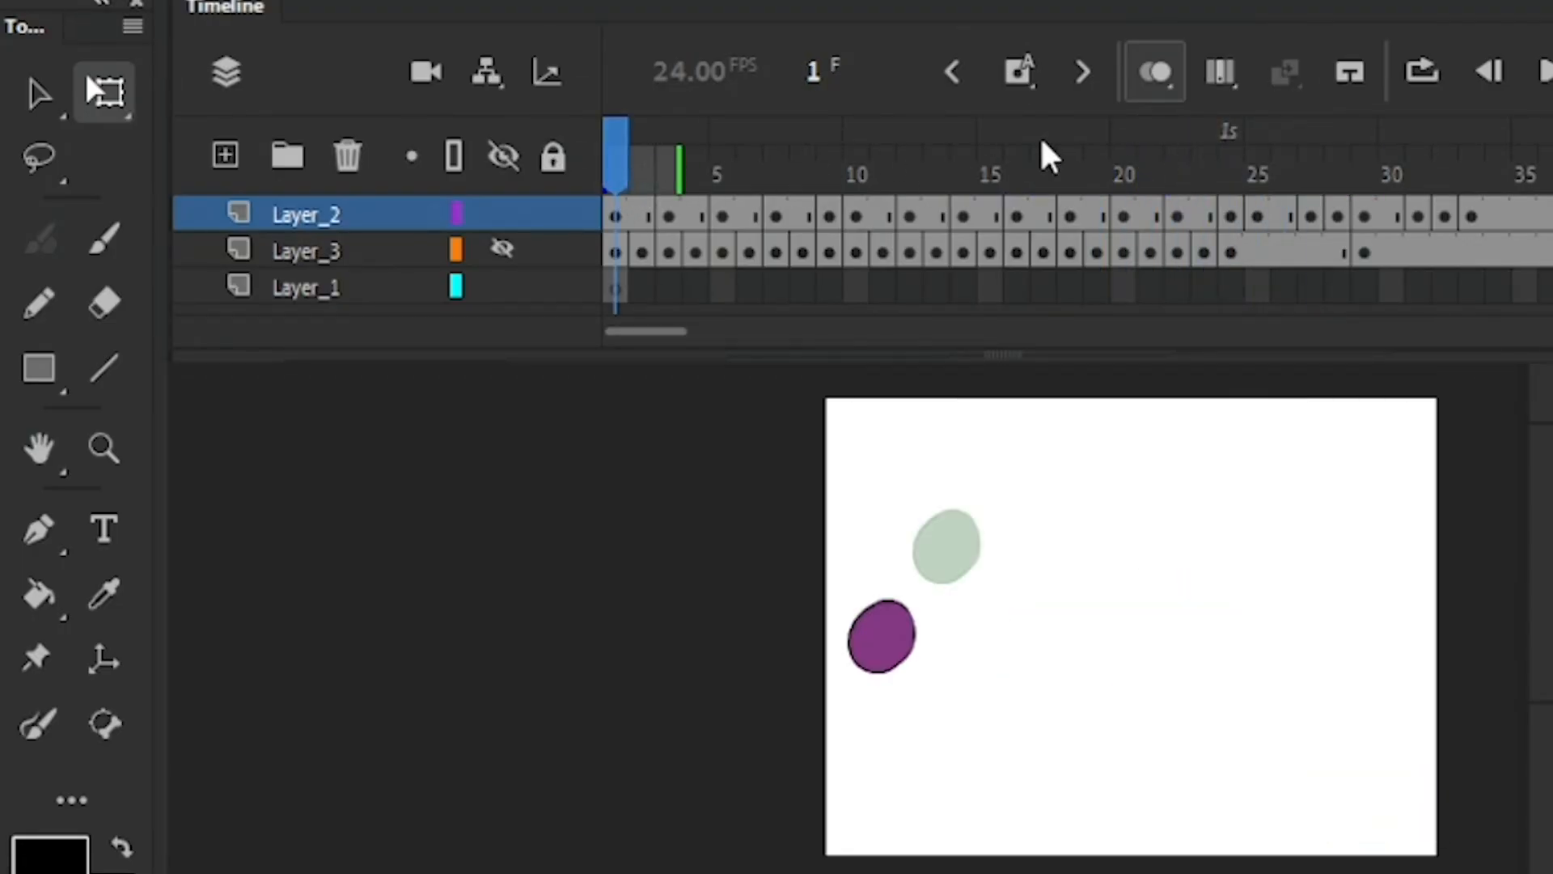
click(1392, 173)
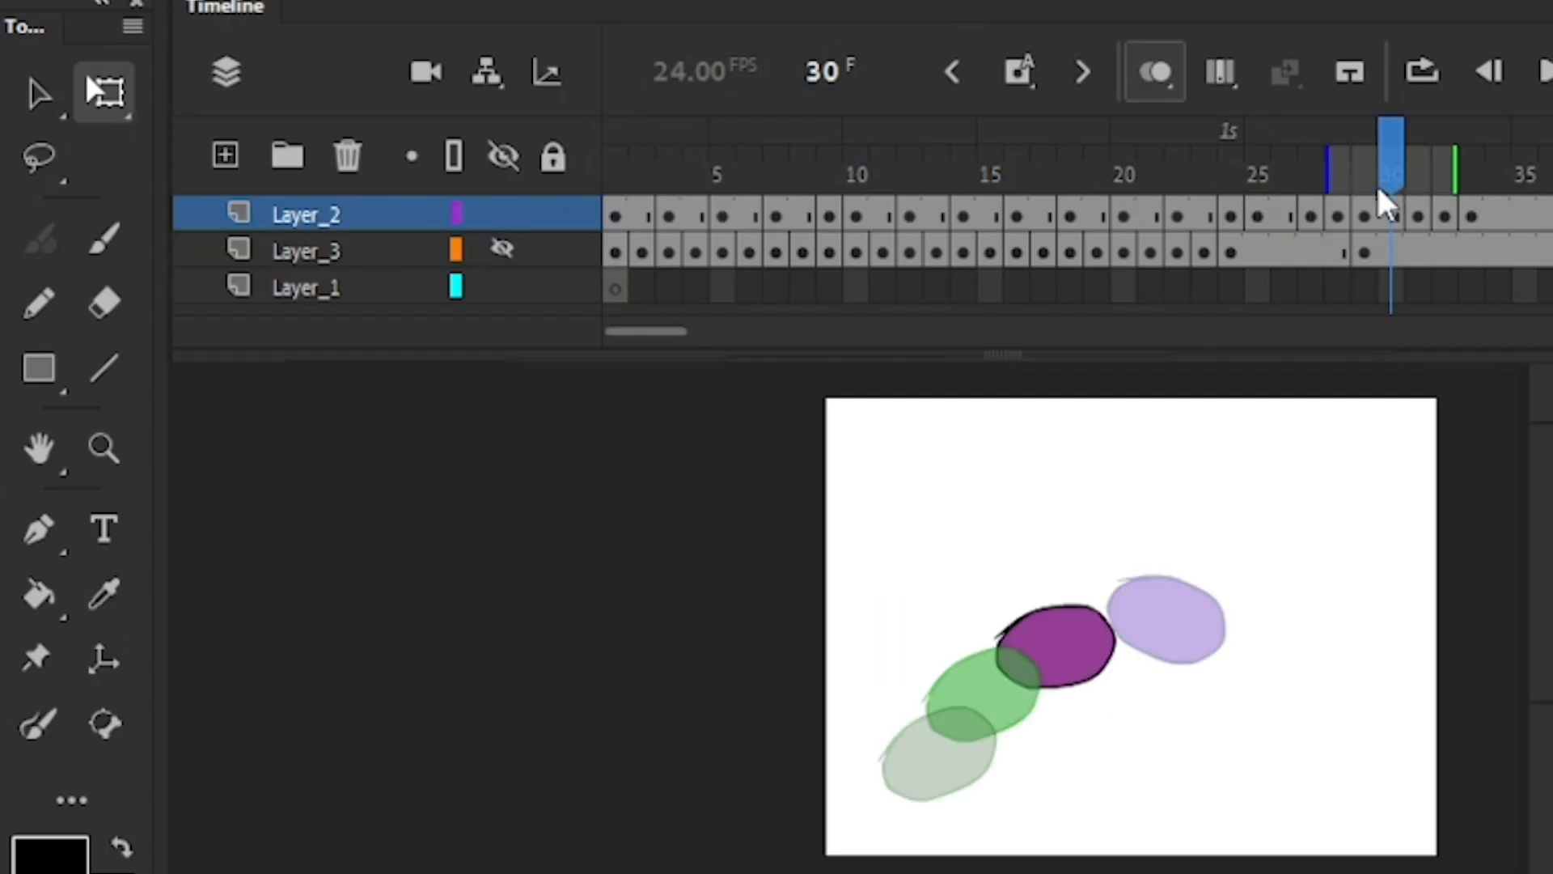
click(1493, 166)
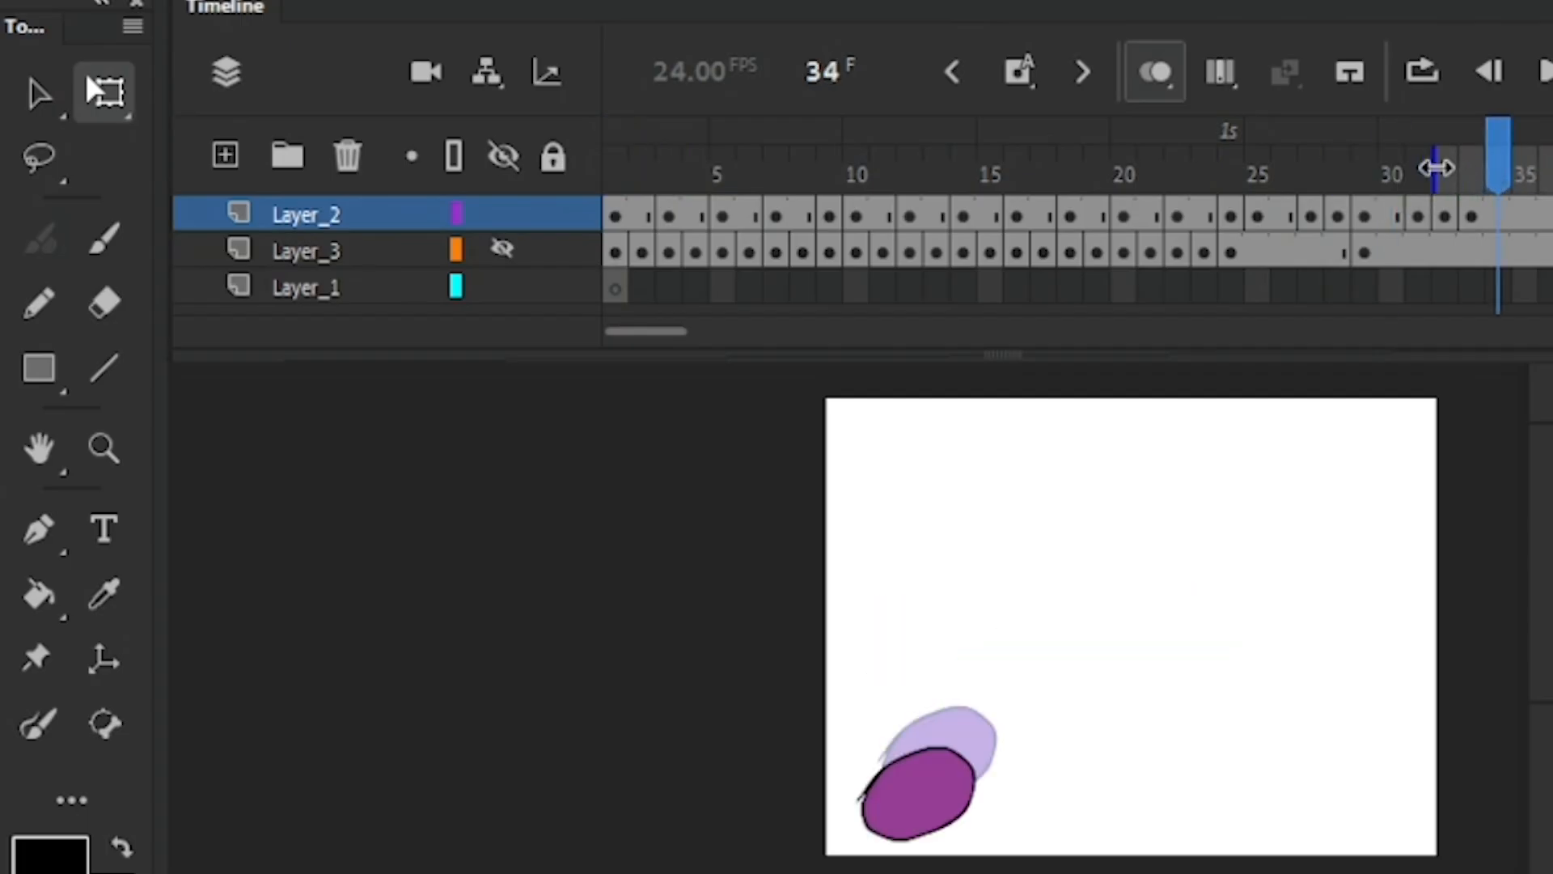
Replay the animation from before the arc's peak to review the timing of the fall and rebound
click(829, 170)
key(Return)
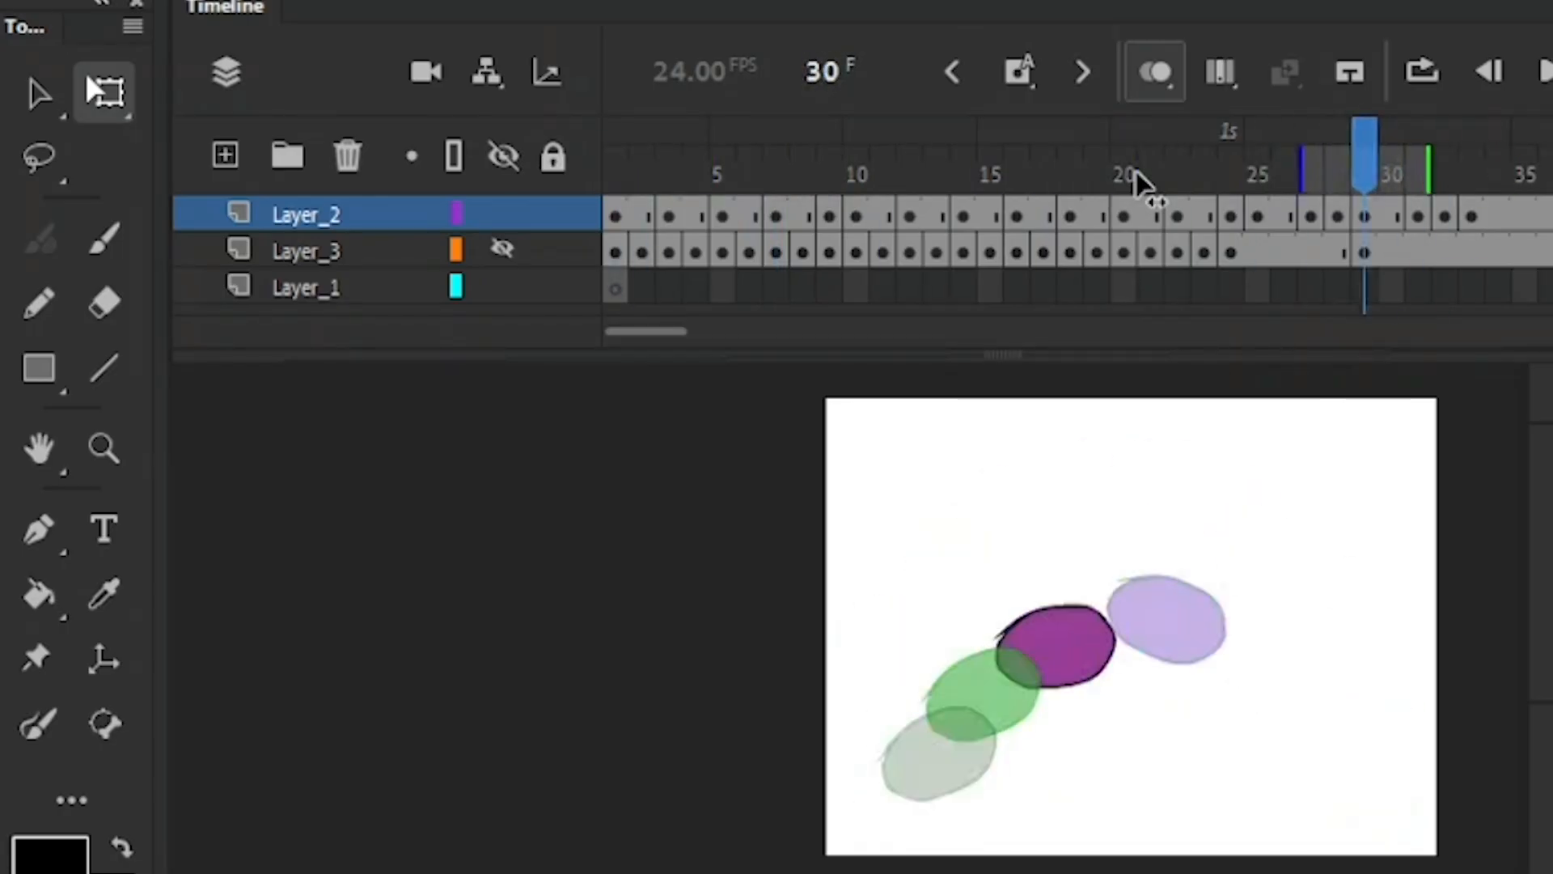
key(Return)
key(Return)
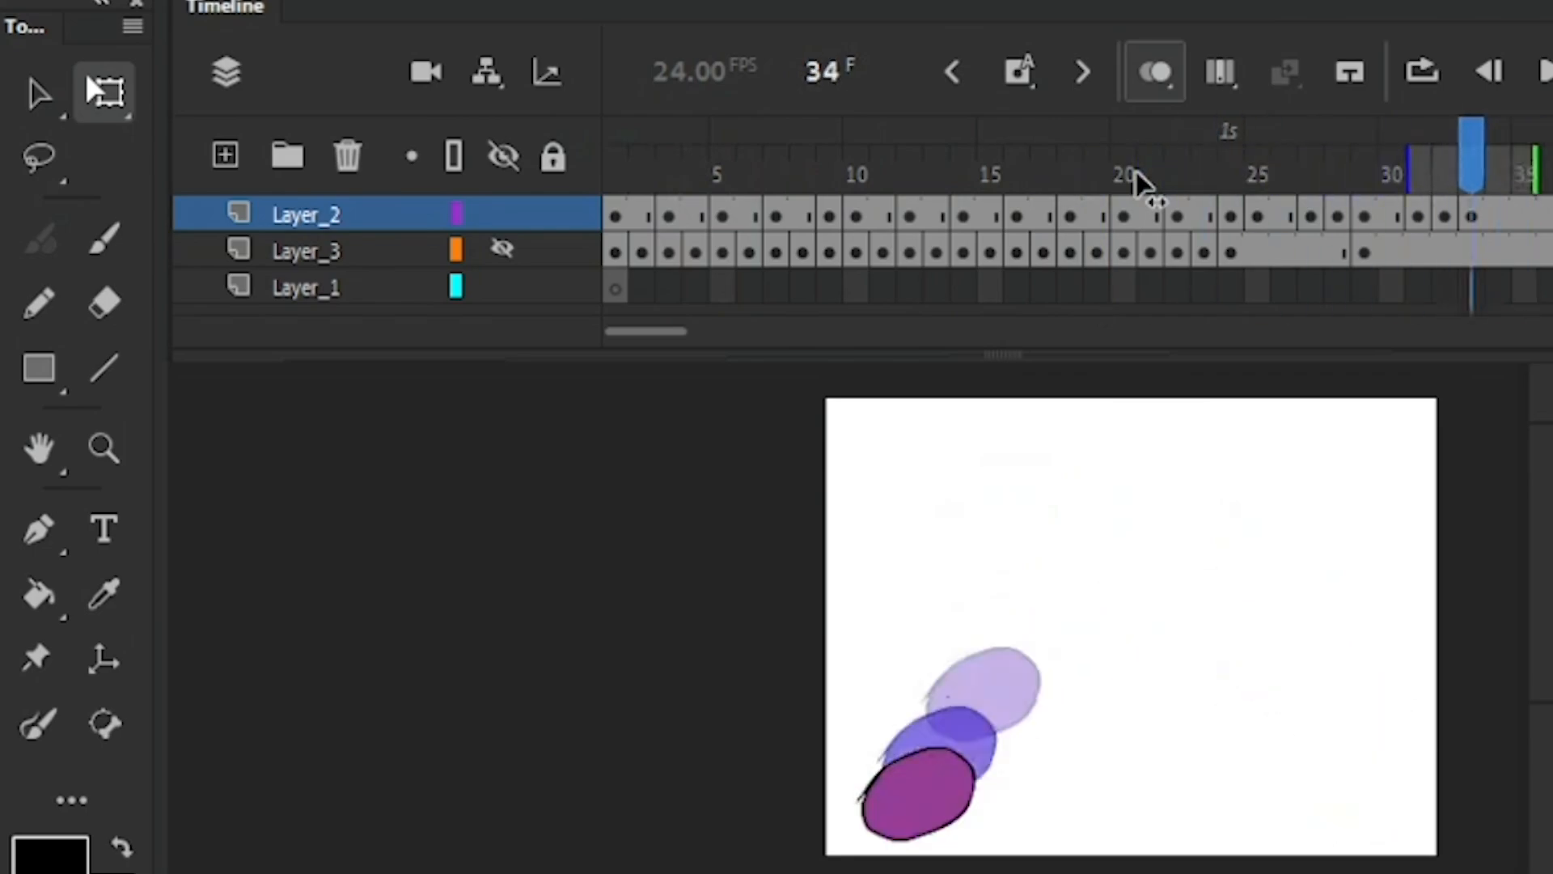
Step backward from the end of the rebound to frame 1 to examine the motion in reverse
key(comma)
key(comma)
key(comma)
key(comma)
key(comma)
key(comma)
key(comma)
key(comma)
key(comma)
key(comma)
key(comma)
key(comma)
key(comma)
key(comma)
key(comma)
key(comma)
key(comma)
key(comma)
key(comma)
key(comma)
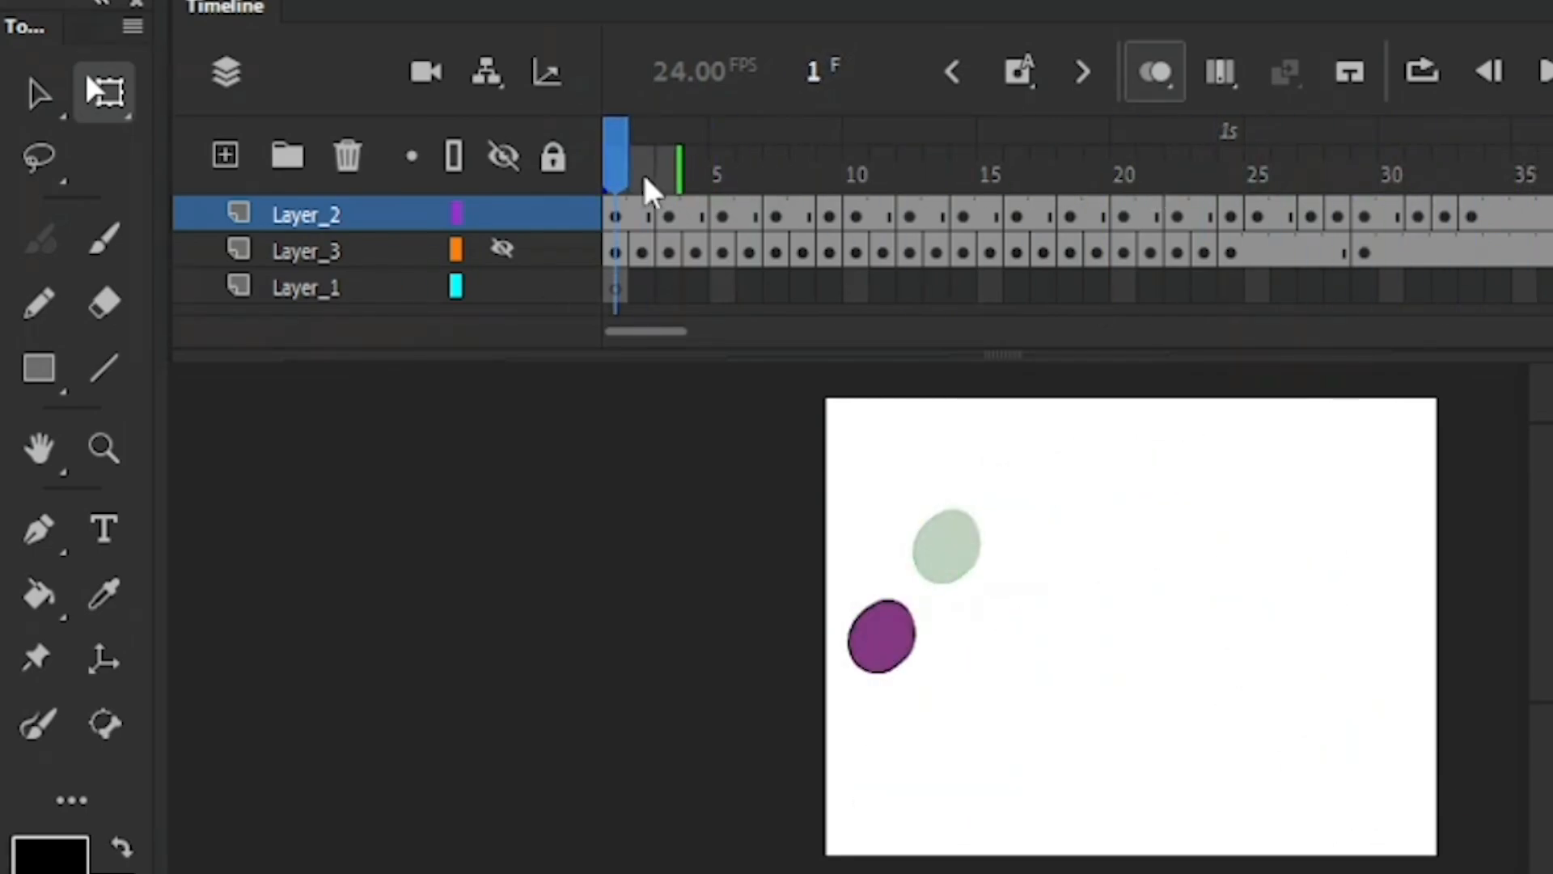
Step forward from frame 1 through the whole bounce to frame 32 to examine the ball's path and stretch
key(period)
key(period)
key(period)
key(period)
key(period)
key(period)
key(period)
key(period)
key(period)
key(period)
key(period)
key(period)
key(period)
key(period)
key(period)
key(period)
key(period)
key(period)
key(period)
key(period)
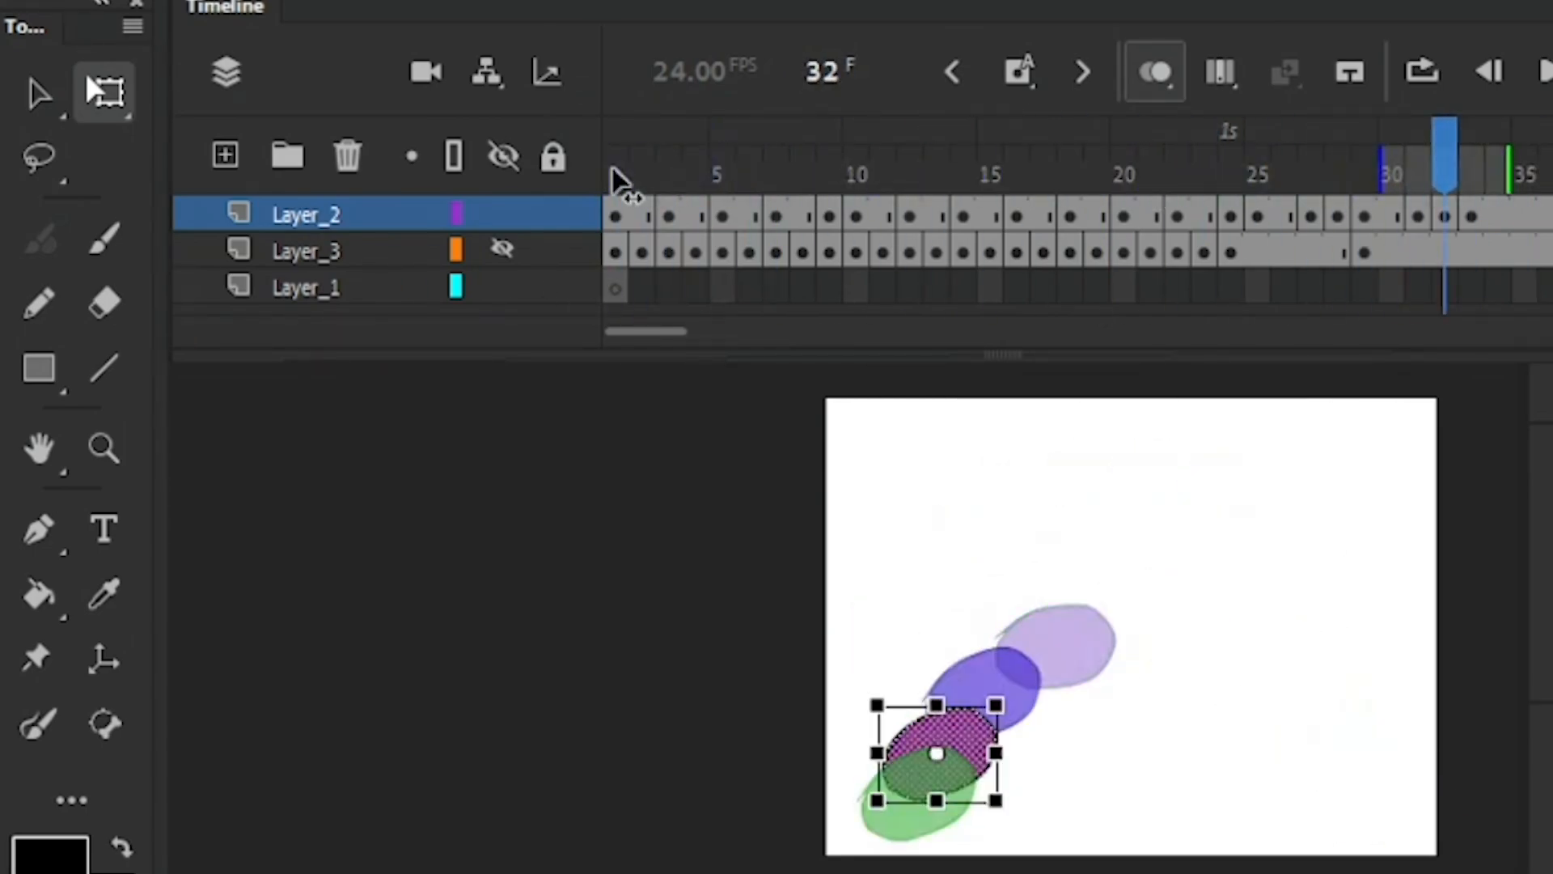
Step backward from frame 32 to frame 6 to recheck the spacing between the rebound and the launch
key(comma)
key(comma)
key(comma)
key(comma)
key(comma)
key(comma)
key(comma)
key(comma)
key(comma)
key(comma)
key(comma)
key(comma)
key(comma)
key(comma)
key(comma)
key(comma)
key(comma)
key(comma)
key(comma)
key(comma)
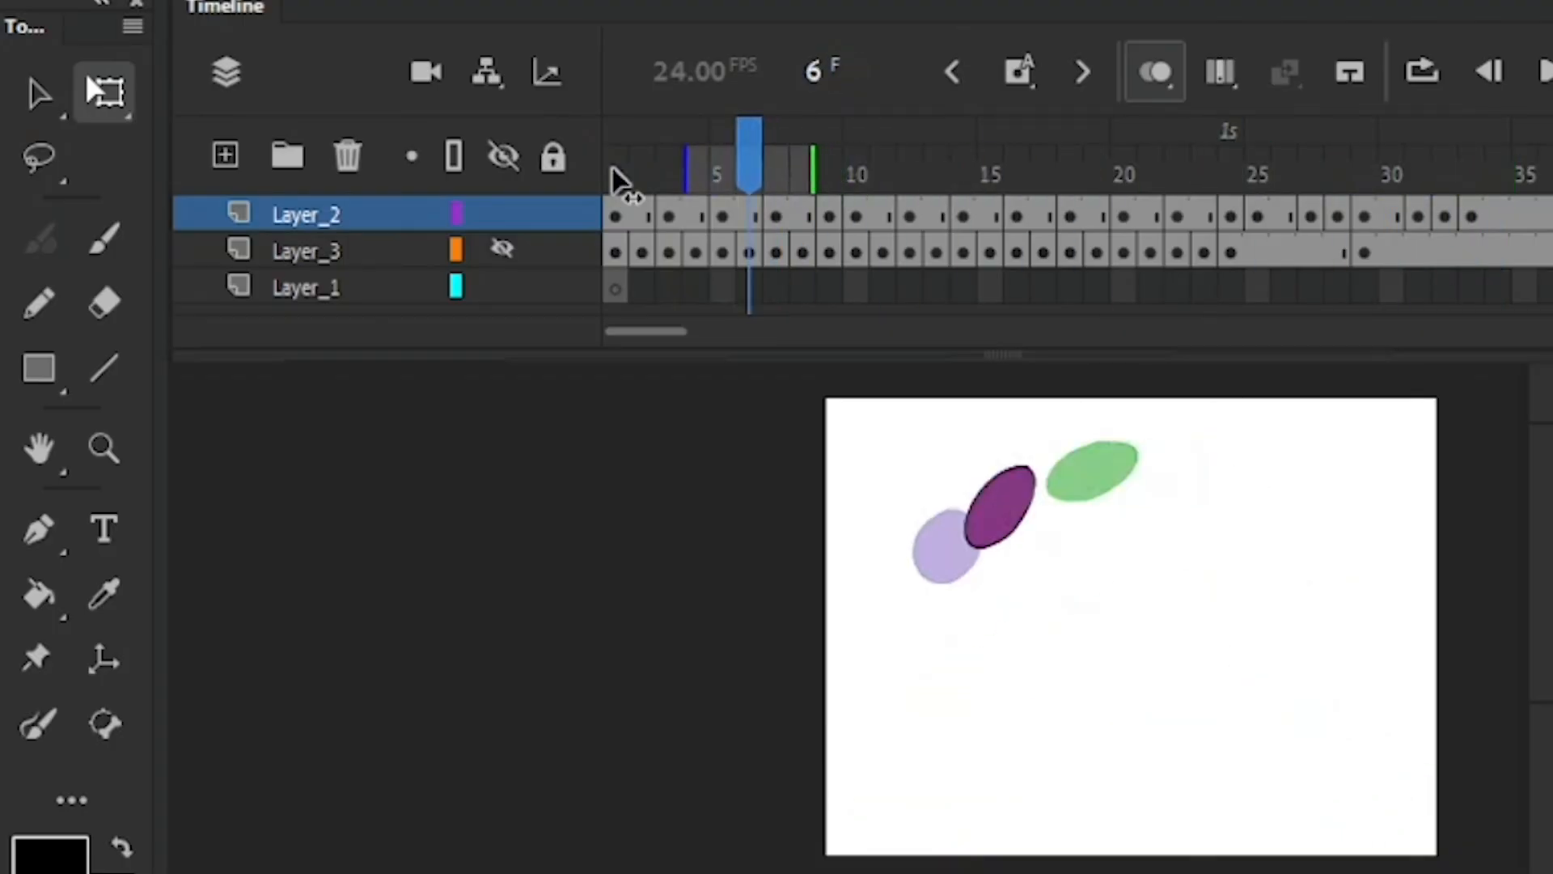